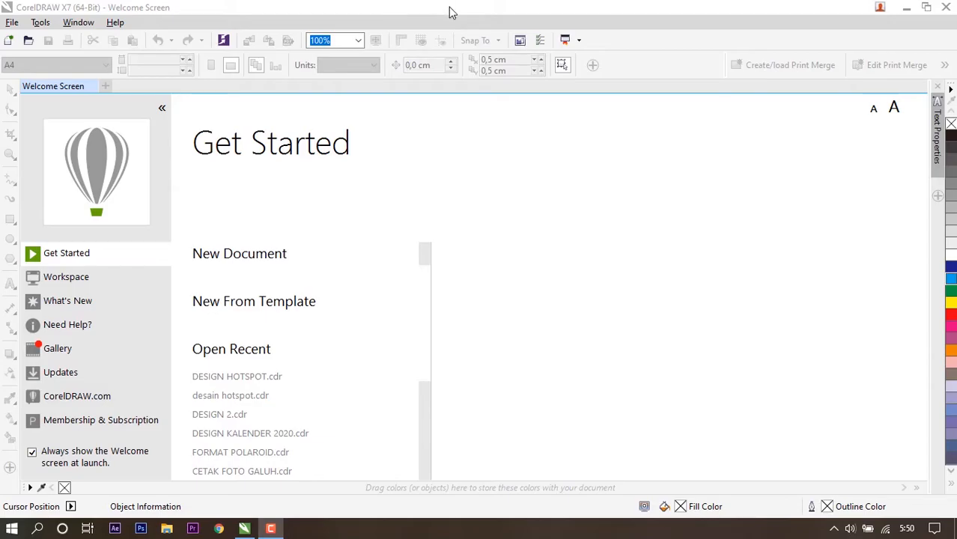
# Step: Create a new blank document
pyautogui.moveTo(453, 11); pyautogui.dragTo(442, 105)
pyautogui.click(557, 101)
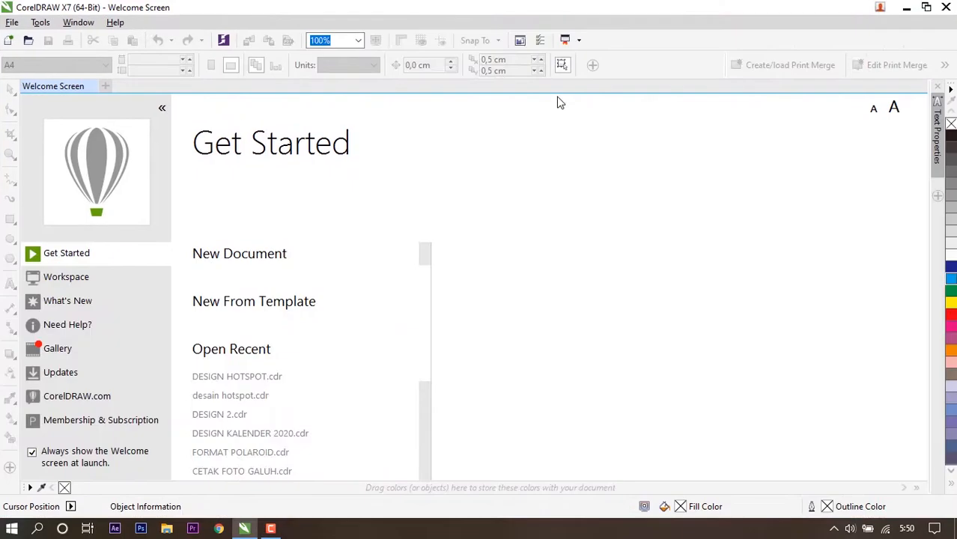
pyautogui.click(12, 22)
pyautogui.click(18, 24)
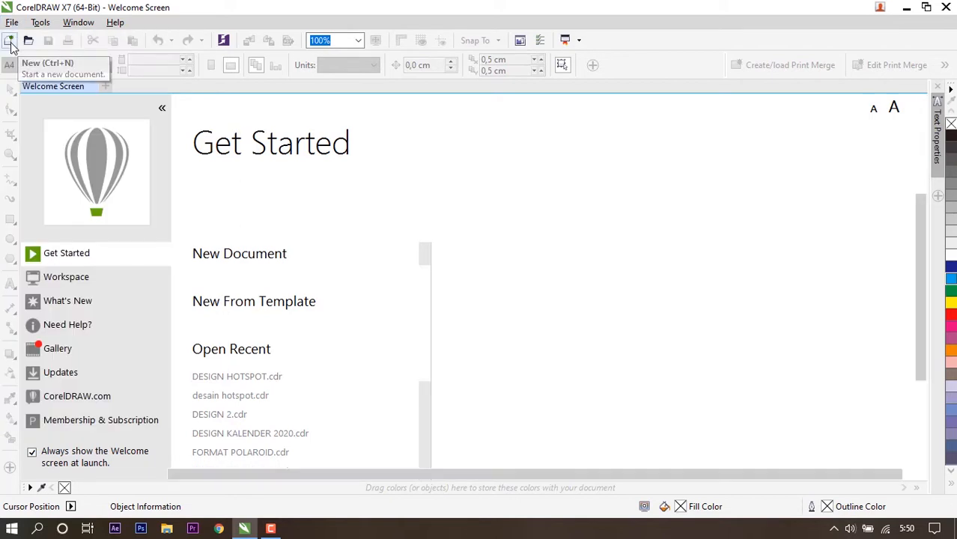
pyautogui.click(10, 44)
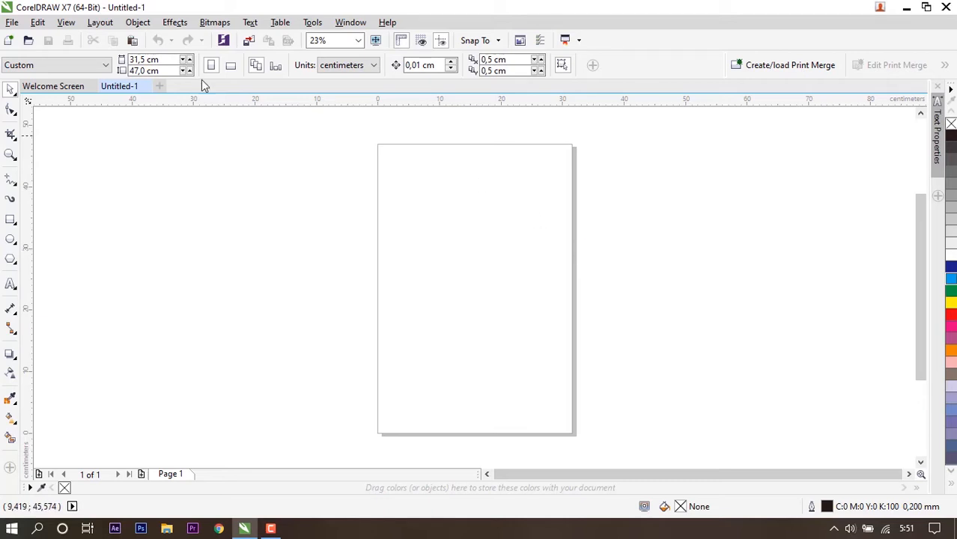
# Step: Set the page dimensions to 9,5 cm wide and 4 cm high
pyautogui.doubleClick(138, 60)
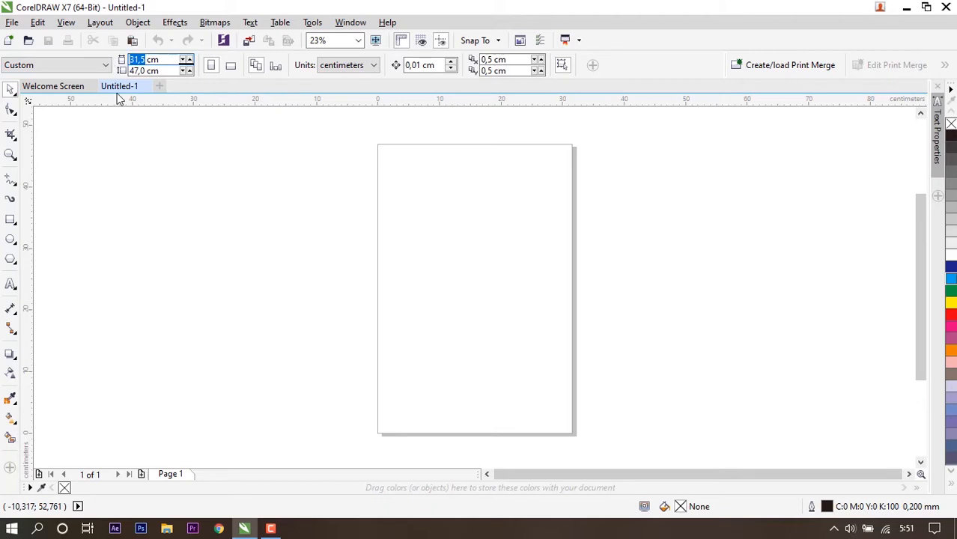
pyautogui.write('9,5')
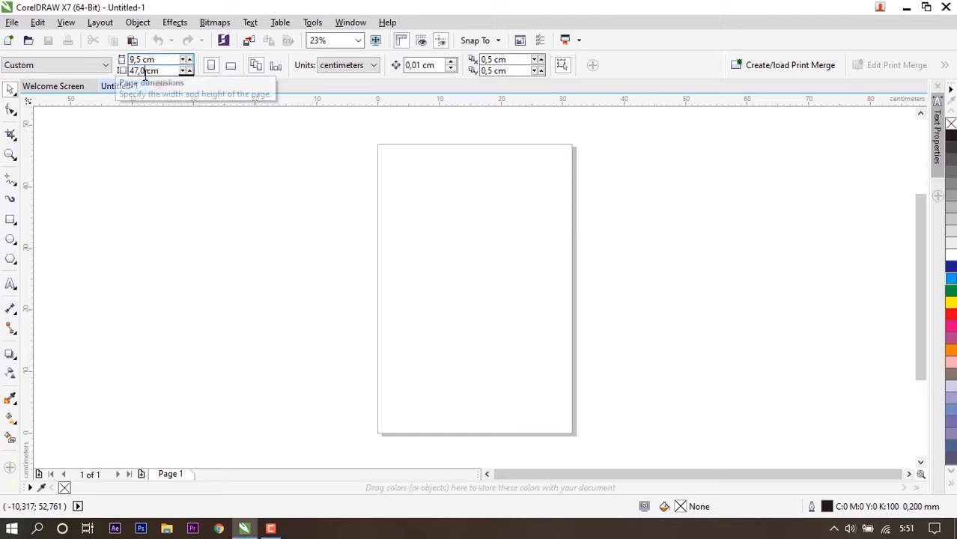
pyautogui.click(145, 71)
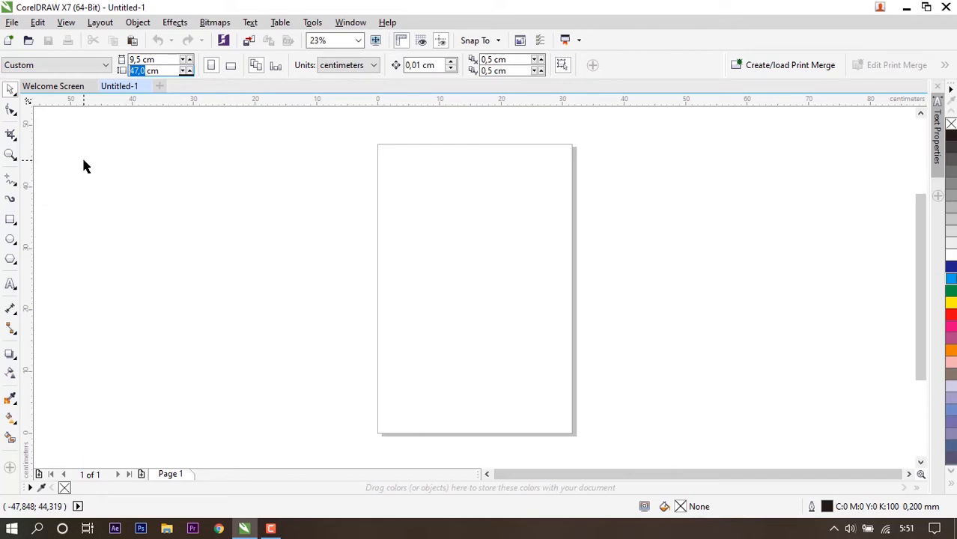
pyautogui.write('4')
pyautogui.press('Return')
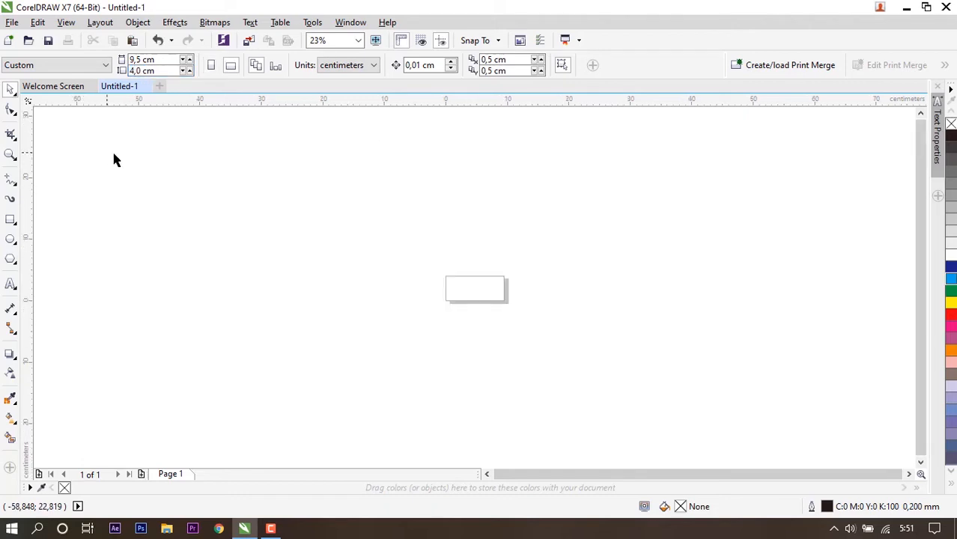
# Step: Change the page height to 6 cm
pyautogui.scroll(5, 479, 305)
pyautogui.scroll(-3, 487, 269)
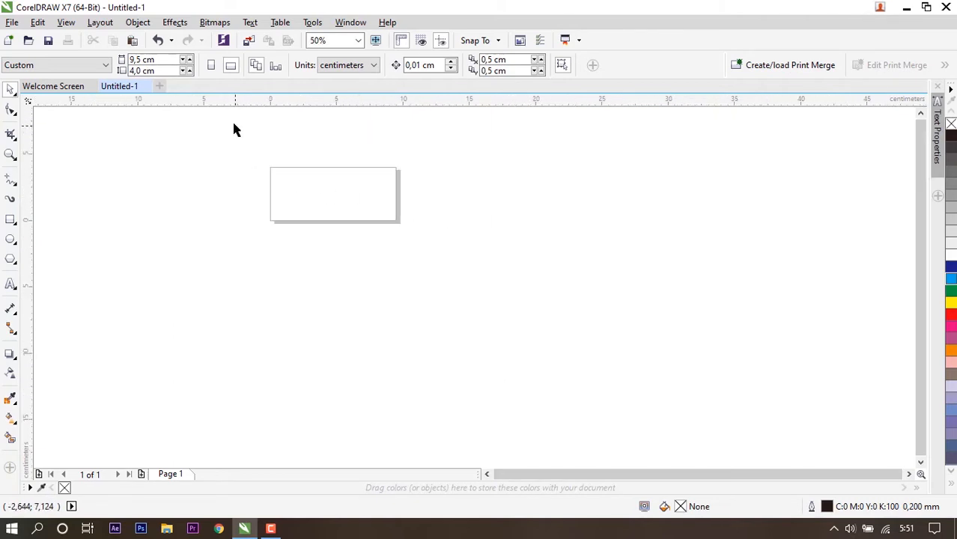
pyautogui.scroll(2, 232, 124)
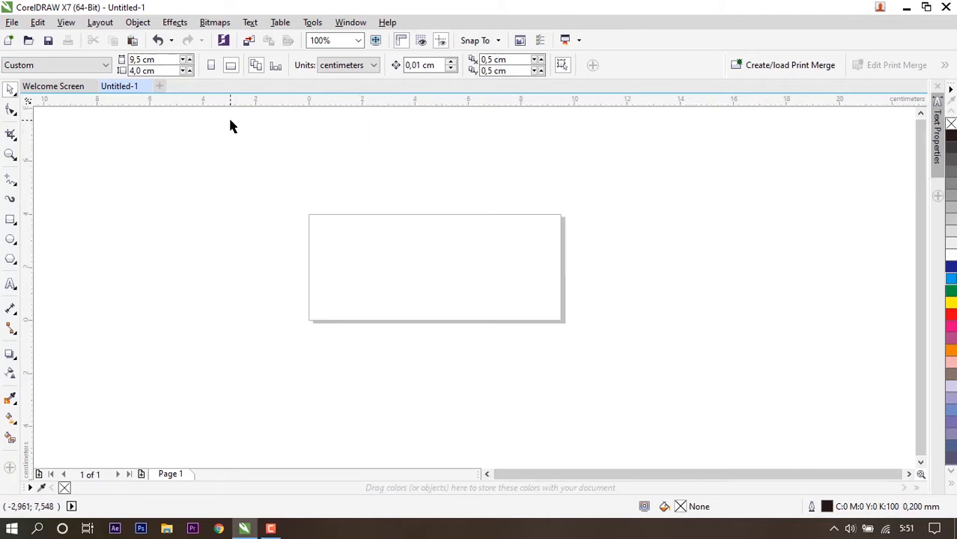
pyautogui.doubleClick(145, 71)
pyautogui.write('6')
pyautogui.press('Return')
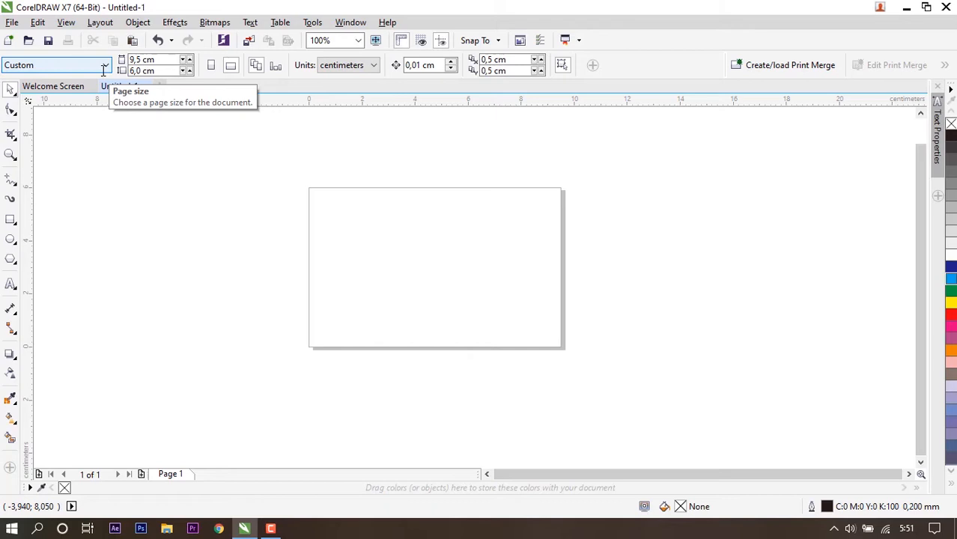
pyautogui.click(161, 61)
pyautogui.click(459, 147)
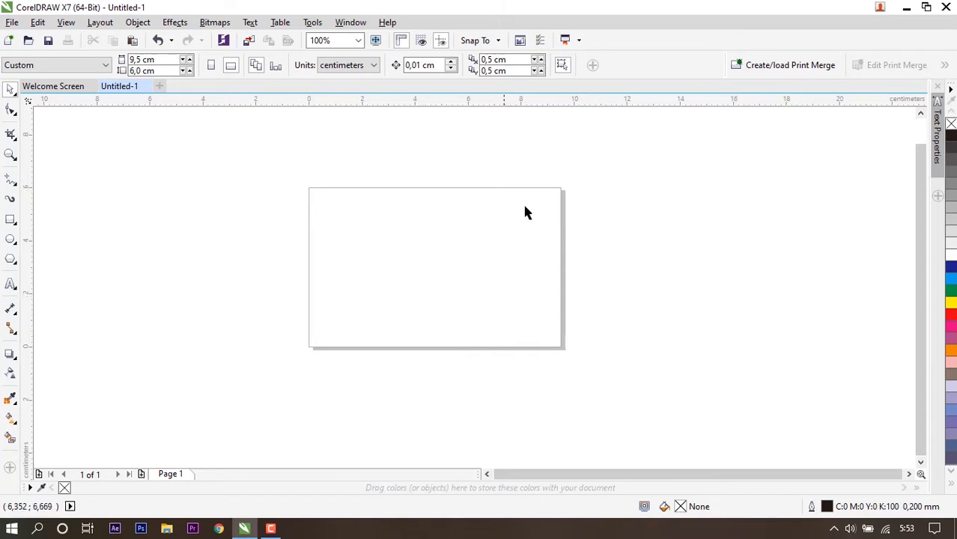
pyautogui.click(11, 222)
pyautogui.rightClick(11, 222)
pyautogui.click(165, 152)
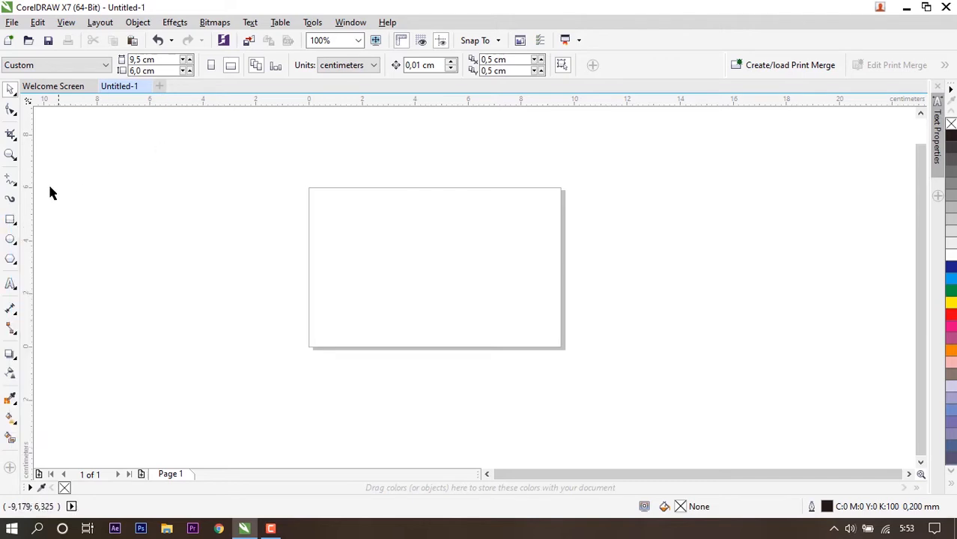
pyautogui.click(16, 226)
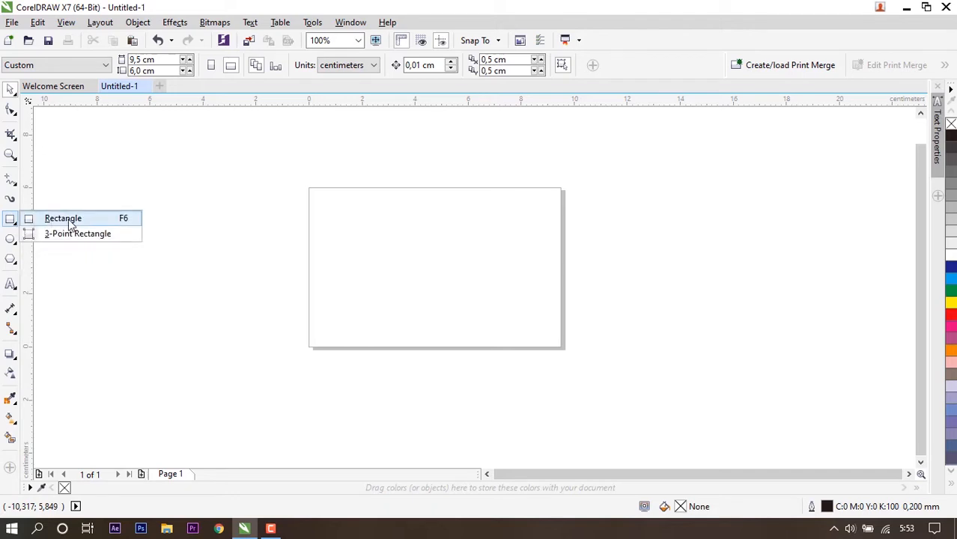
pyautogui.click(105, 153)
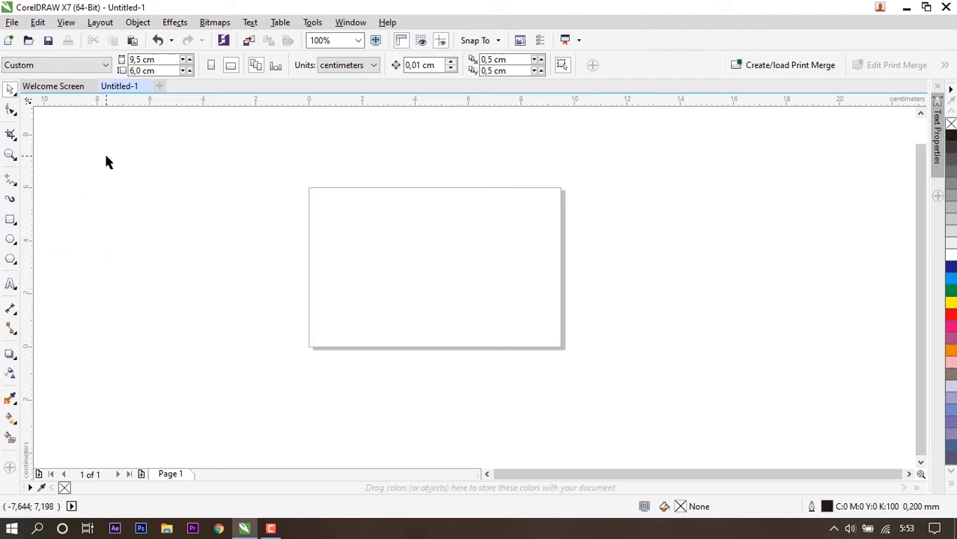
# Step: Try drawing a rectangle of about 9,55 × 6,09 cm by hand over the page outline, and undo it
pyautogui.click(17, 226)
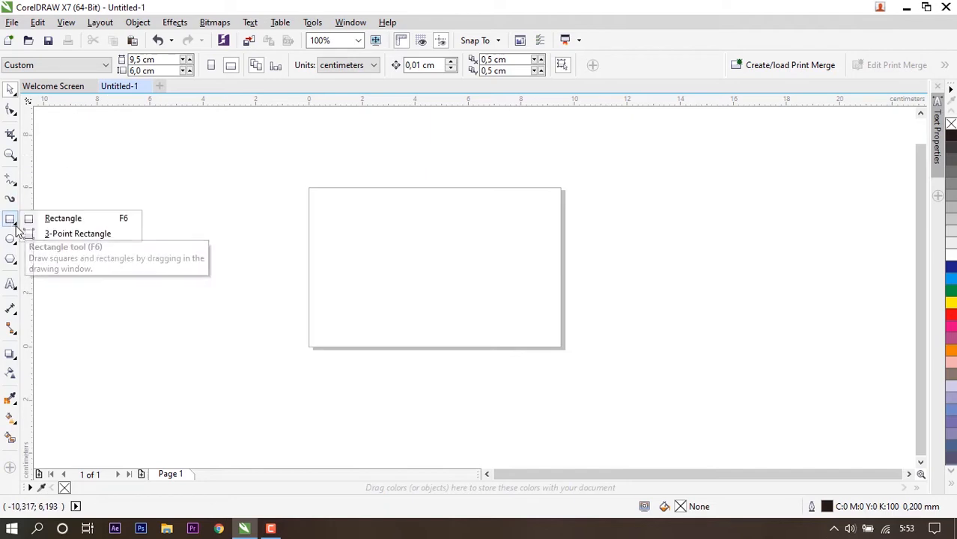
pyautogui.click(34, 223)
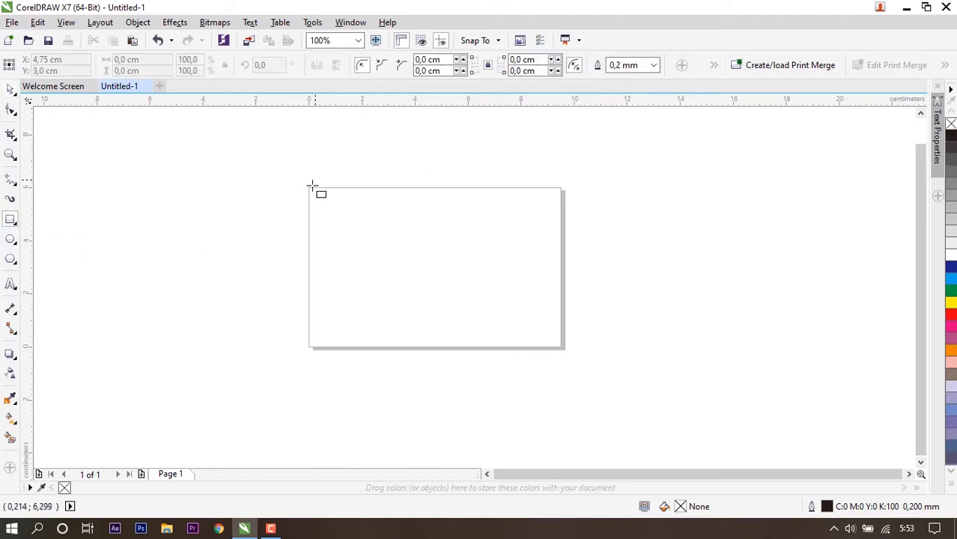
pyautogui.moveTo(311, 189)
pyautogui.mouseDown()
pyautogui.moveTo(416, 272)
pyautogui.moveTo(563, 348)
pyautogui.mouseUp()
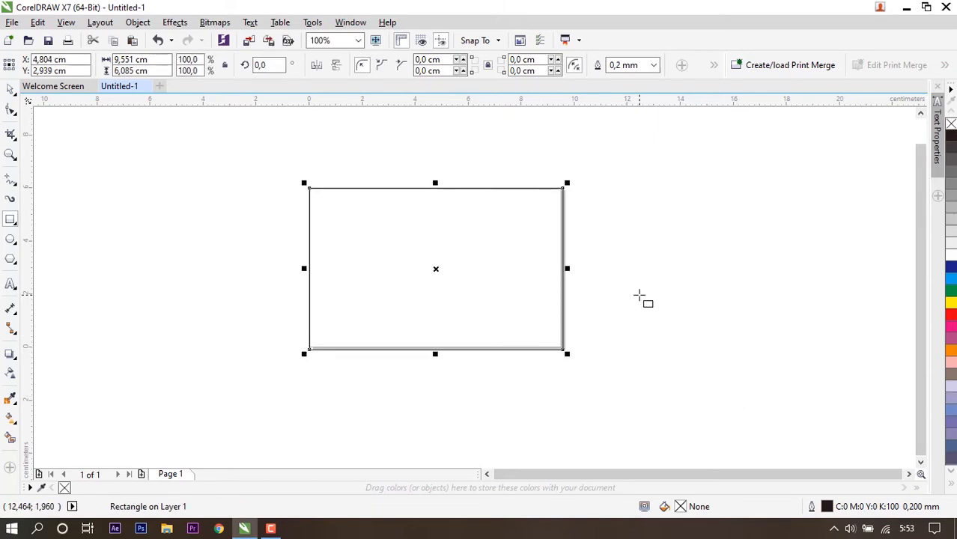
pyautogui.hotkey('ctrl', 'z')
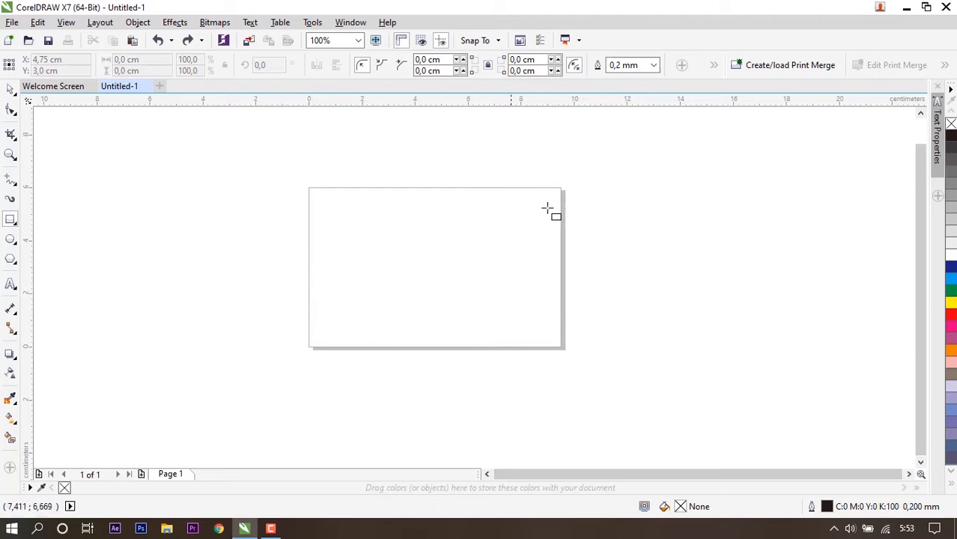
# Step: Create a rectangle that exactly matches the page size and leave it deselected
pyautogui.doubleClick(10, 220)
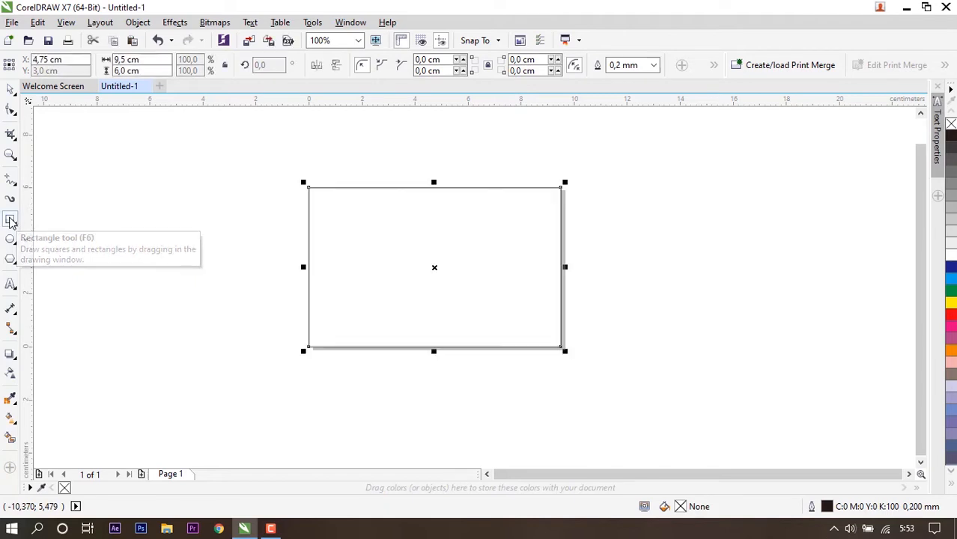
pyautogui.click(10, 89)
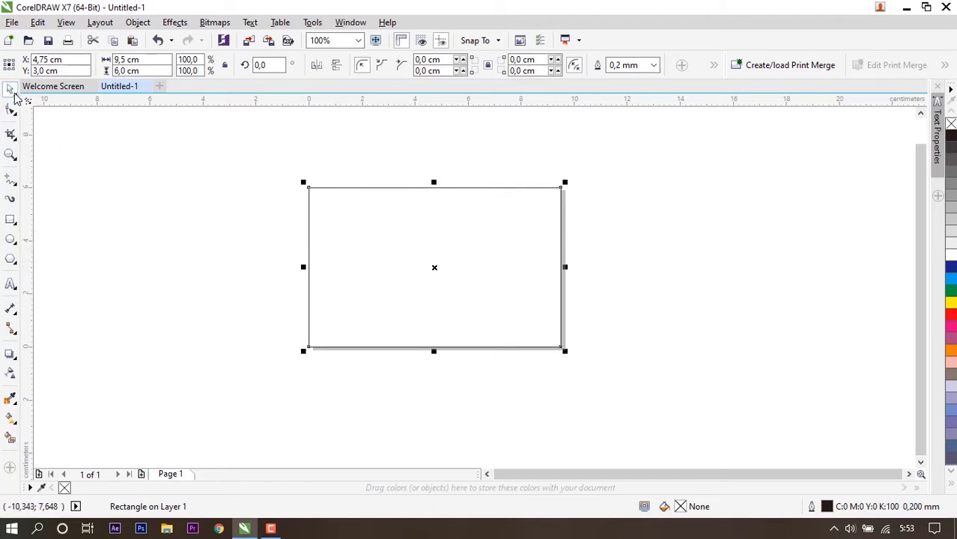
pyautogui.click(792, 279)
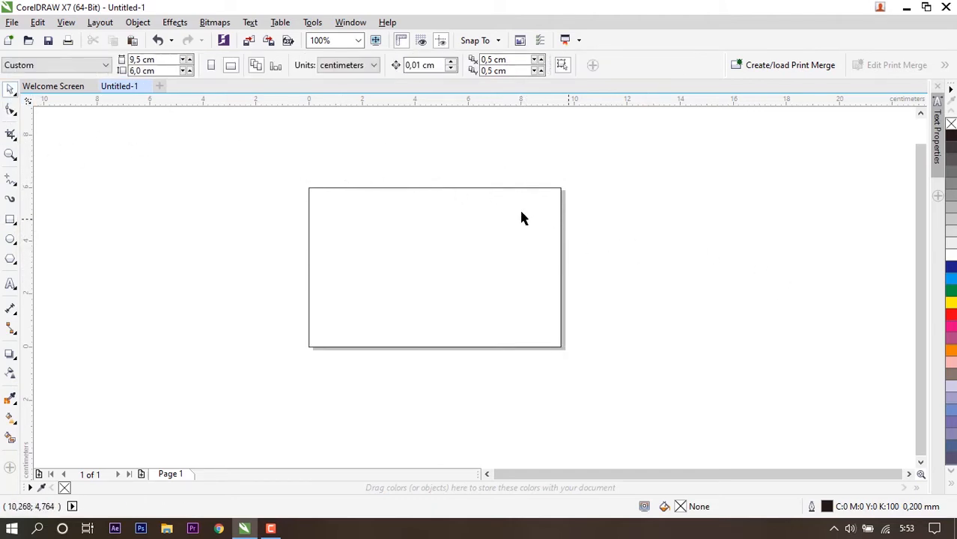
# Step: Add the artistic text "KARTU TANDA ANGGOTA" in Arial 24 pt, starting on the empty area beside the page
pyautogui.click(9, 288)
pyautogui.click(200, 236)
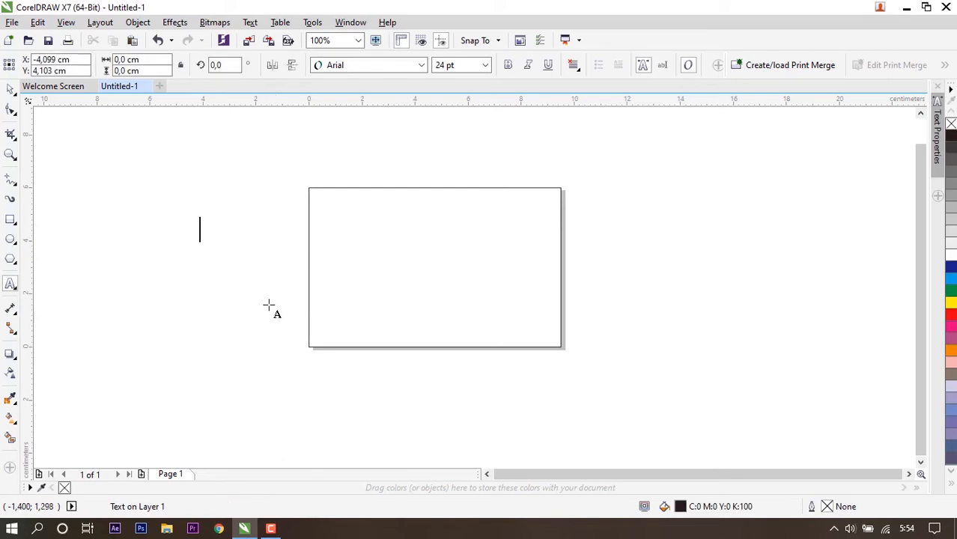
pyautogui.write('KART')
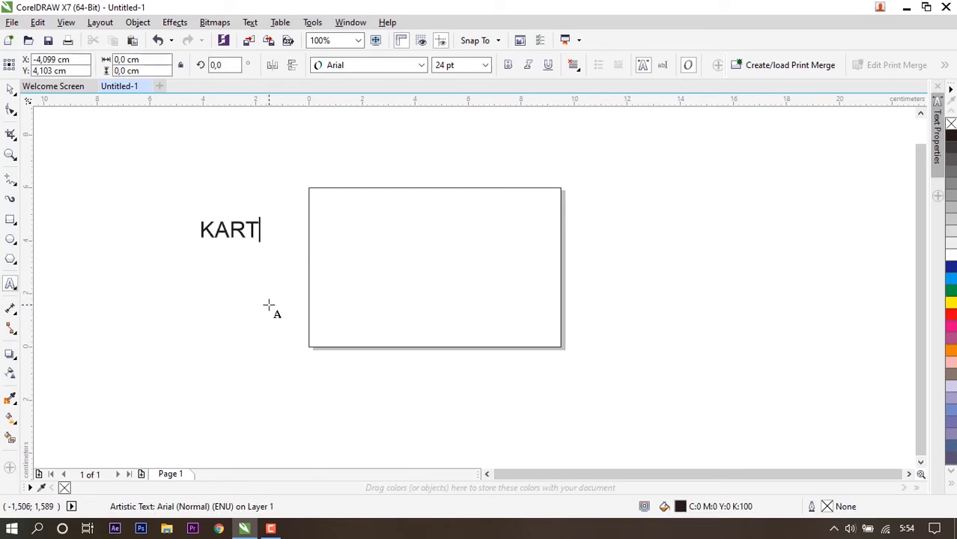
pyautogui.write('U TANDA ANGGOTA')
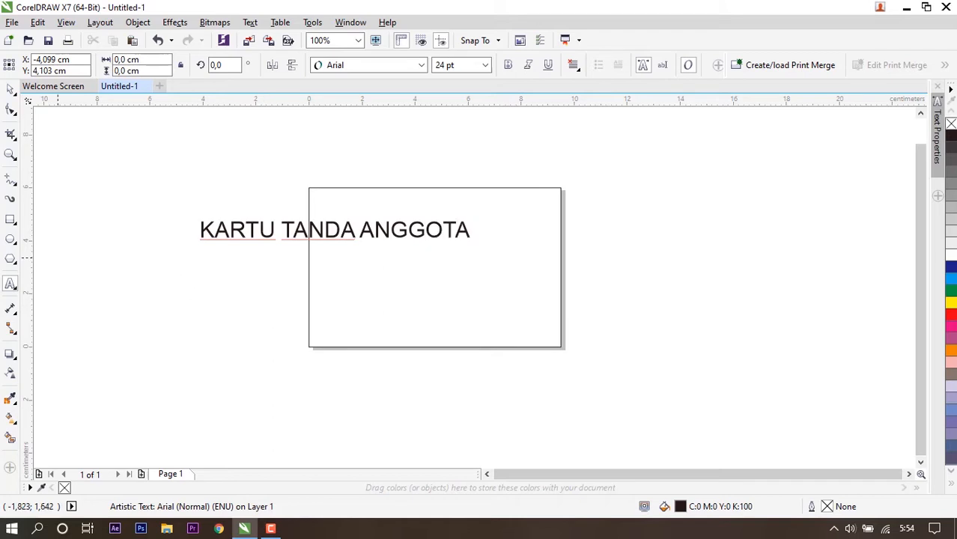
pyautogui.click(11, 88)
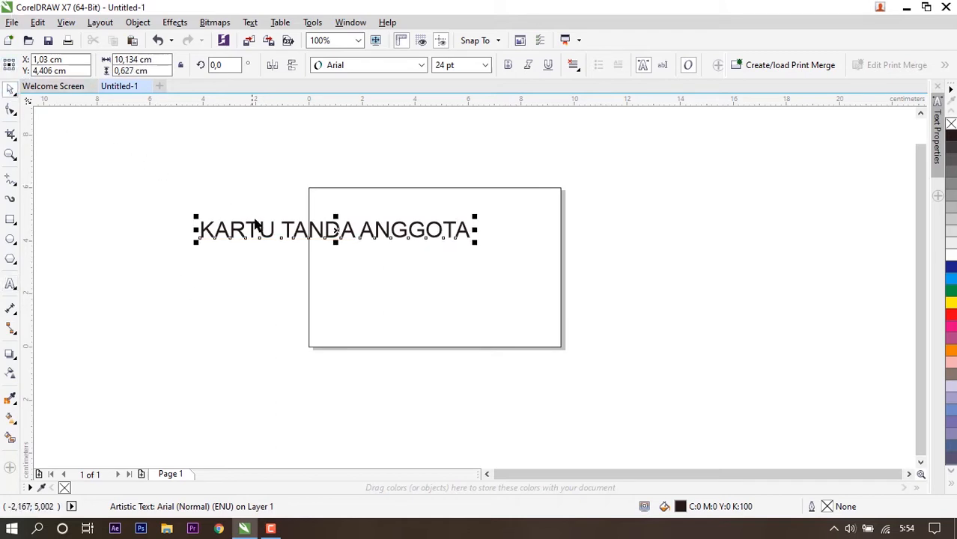
# Step: Move the "KARTU TANDA ANGGOTA" text to the upper part of the page, roughly centred across its width
pyautogui.moveTo(258, 231); pyautogui.dragTo(355, 214)
pyautogui.scroll(2, 459, 156)
pyautogui.scroll(-1, 461, 159)
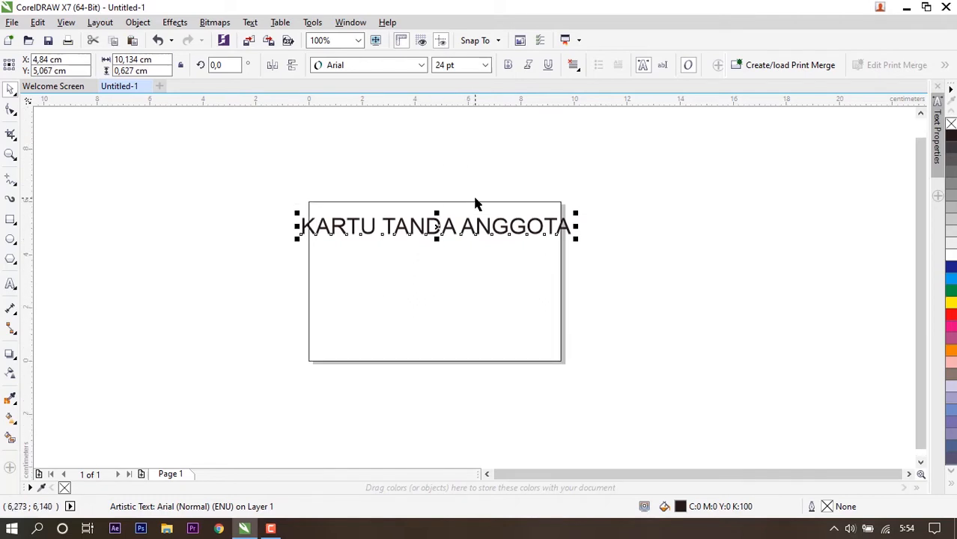
pyautogui.scroll(1, 474, 203)
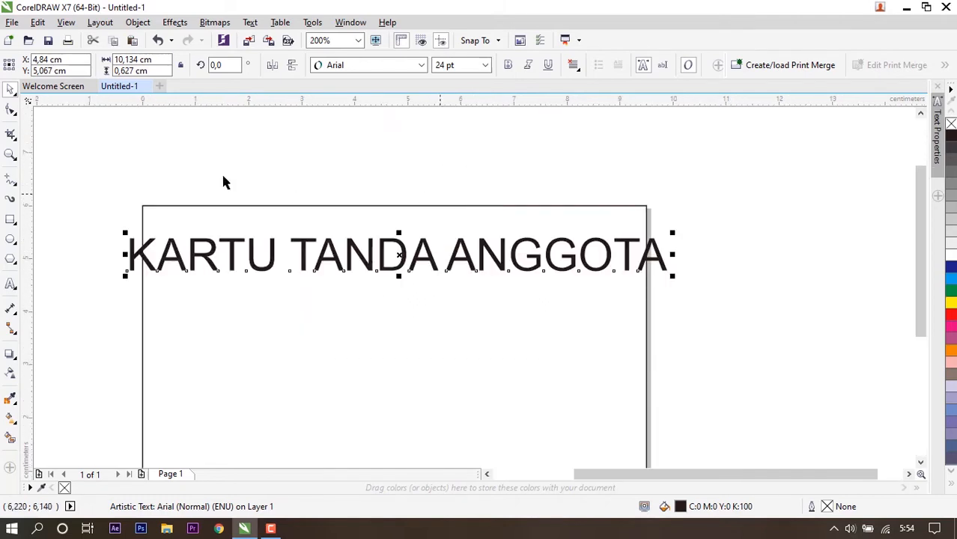
pyautogui.click(491, 142)
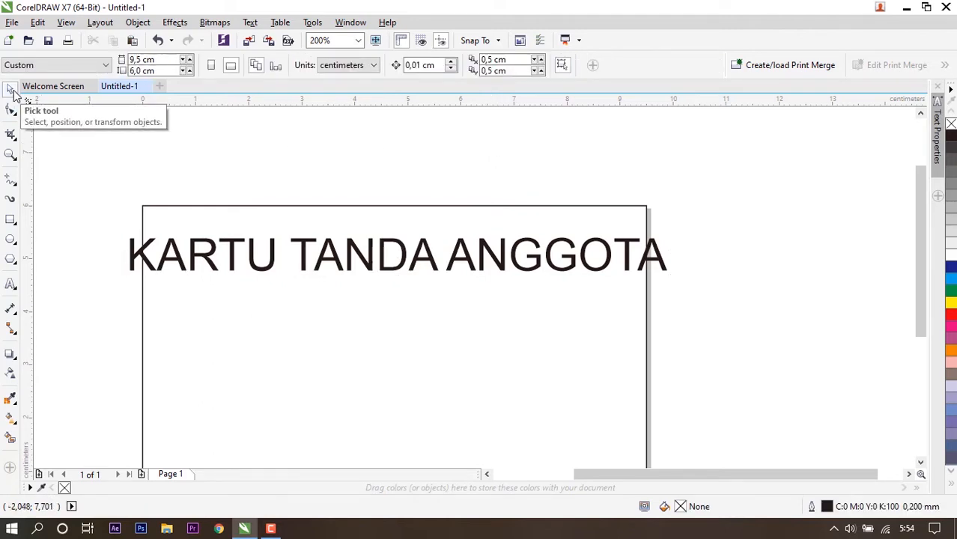
pyautogui.click(363, 262)
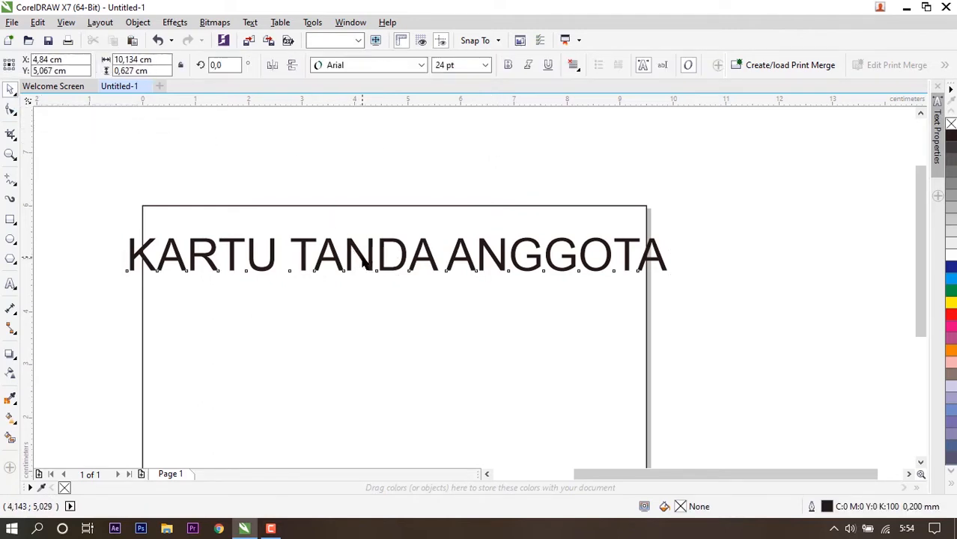
pyautogui.moveTo(387, 258)
pyautogui.mouseDown()
pyautogui.moveTo(402, 249)
pyautogui.moveTo(387, 255)
pyautogui.mouseUp()
pyautogui.click(302, 138)
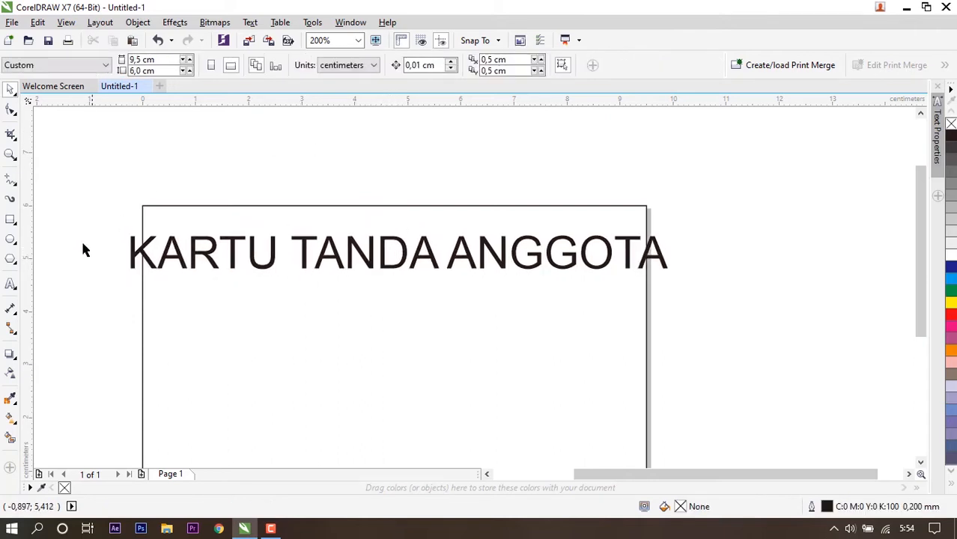
# Step: Reduce the font size of the whole "KARTU TANDA ANGGOTA" text to 18 pt
pyautogui.click(11, 284)
pyautogui.click(188, 256)
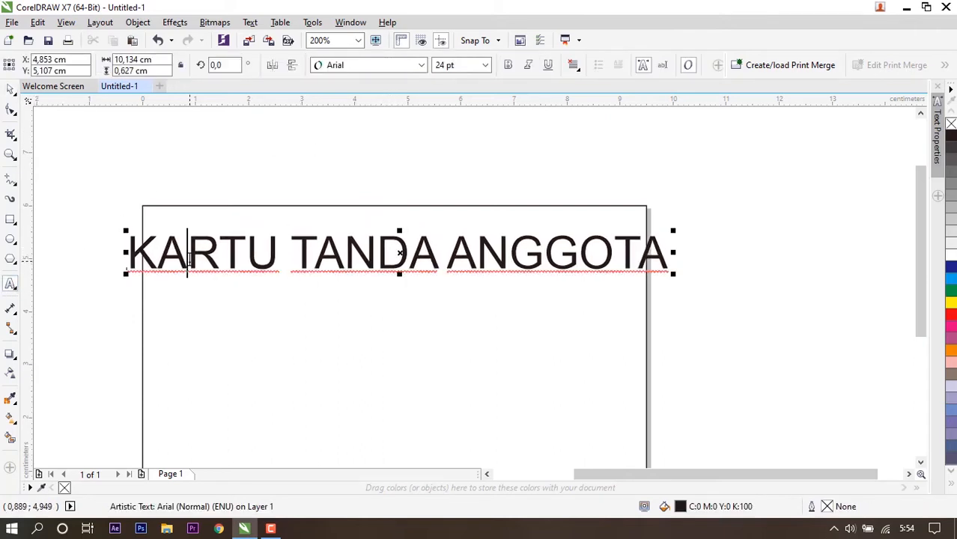
pyautogui.hotkey('ctrl', 'a')
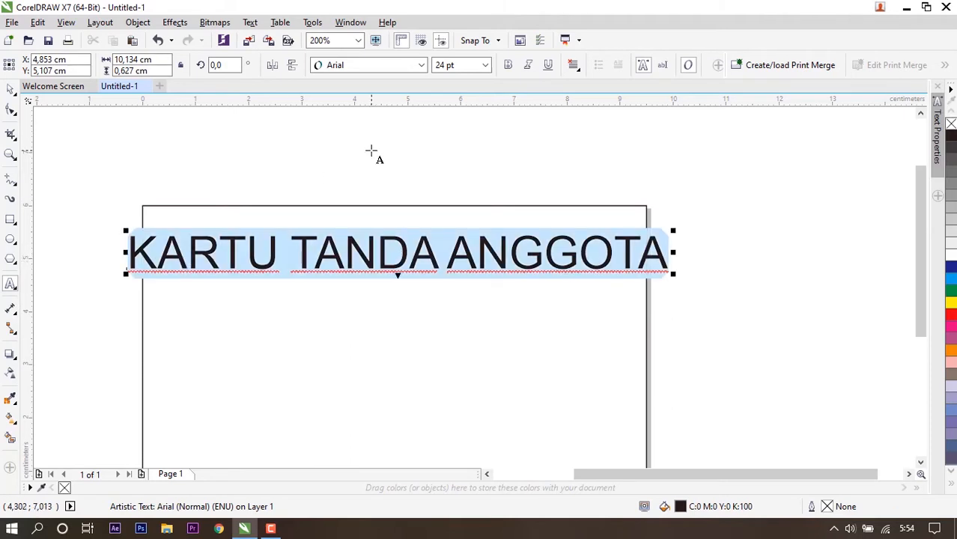
pyautogui.click(486, 65)
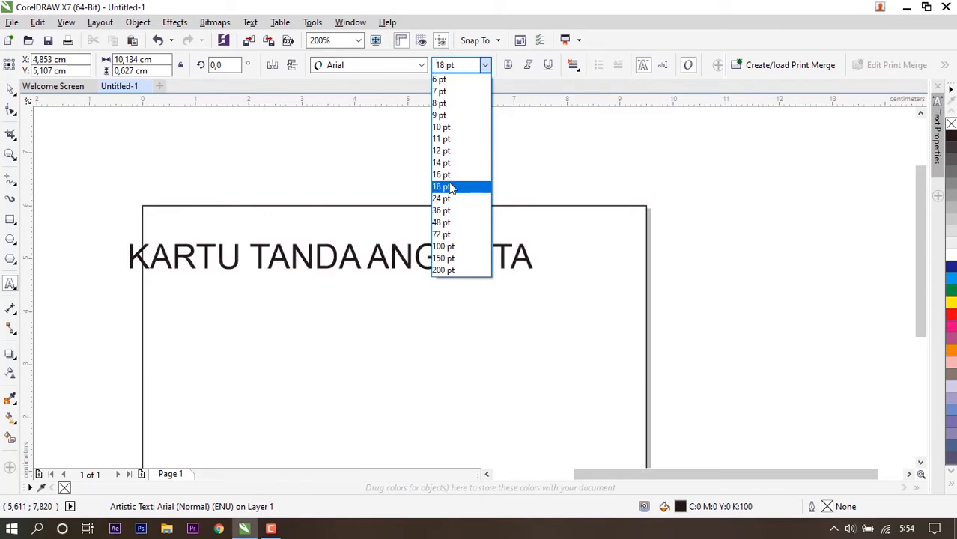
pyautogui.click(450, 188)
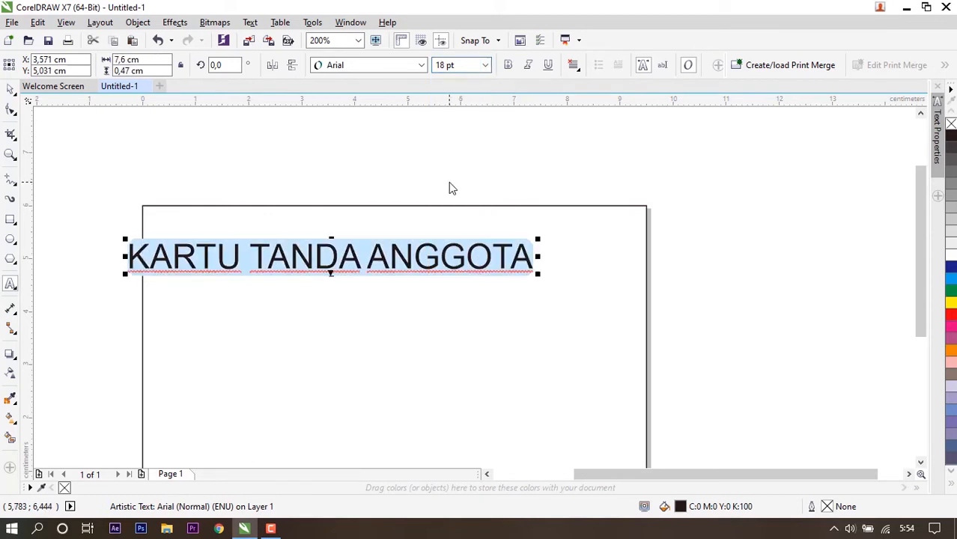
pyautogui.click(185, 154)
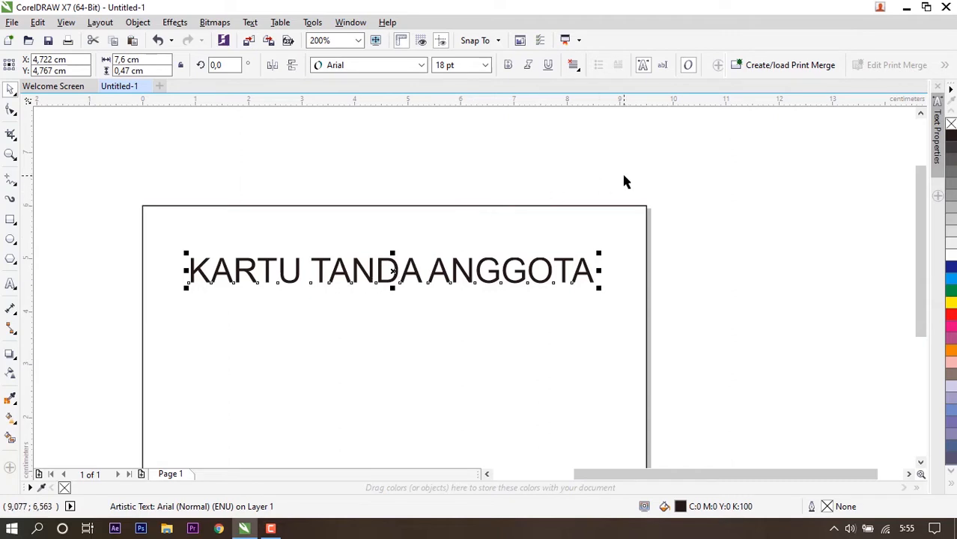
# Step: Centre the "KARTU TANDA ANGGOTA" text horizontally on the page-sized frame and deselect both objects
pyautogui.click(514, 157)
pyautogui.click(462, 275)
pyautogui.keyDown('shift'); pyautogui.click(566, 207); pyautogui.keyUp('shift')
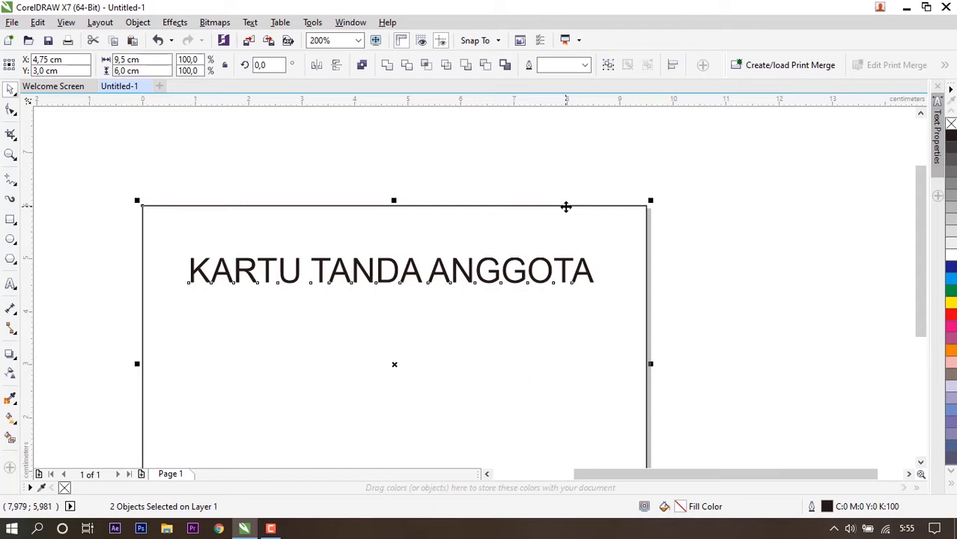
pyautogui.press('c')
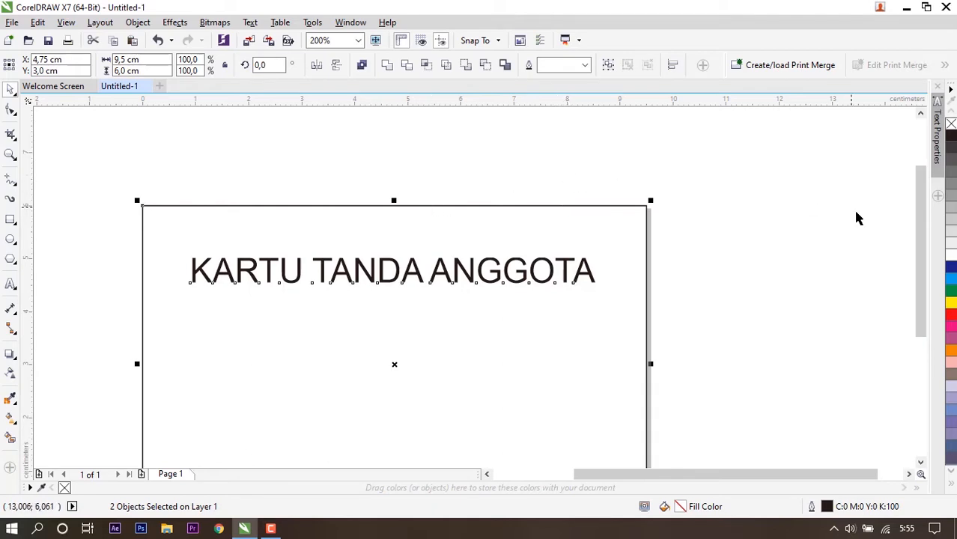
pyautogui.click(734, 225)
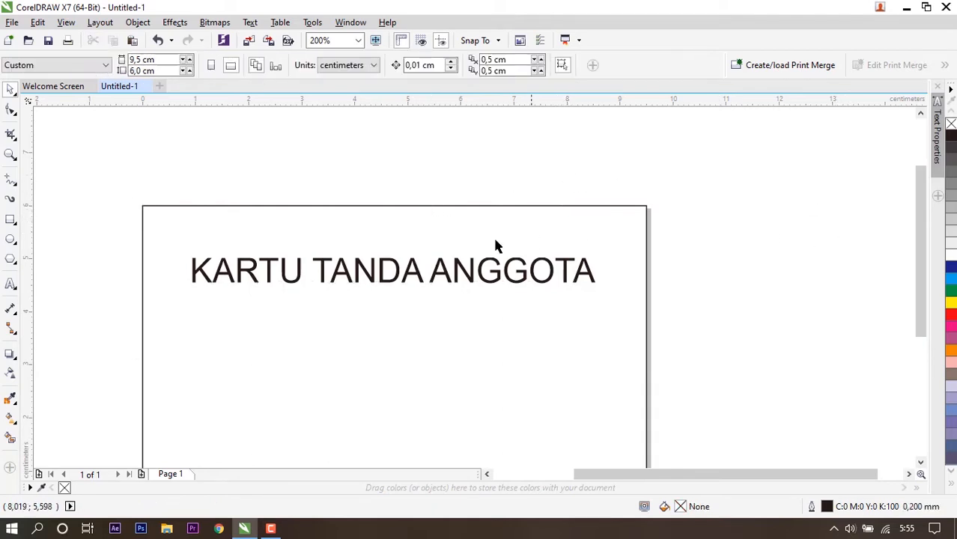
# Step: Move the "KARTU TANDA ANGGOTA" text straight up to a vertical position of about 5,27 cm, near the card's upper edge
pyautogui.click(399, 278)
pyautogui.moveTo(400, 277); pyautogui.dragTo(413, 248)
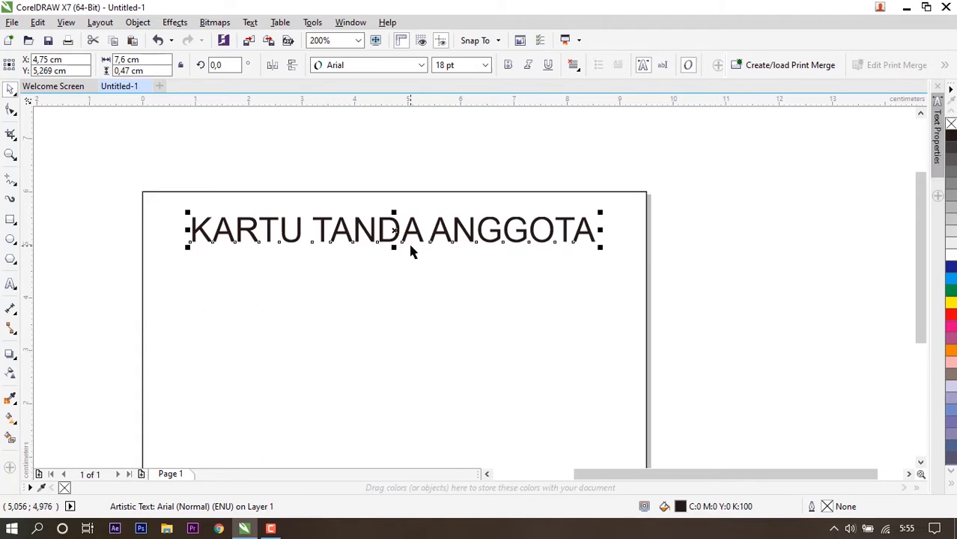
pyautogui.scroll(-1, 411, 234)
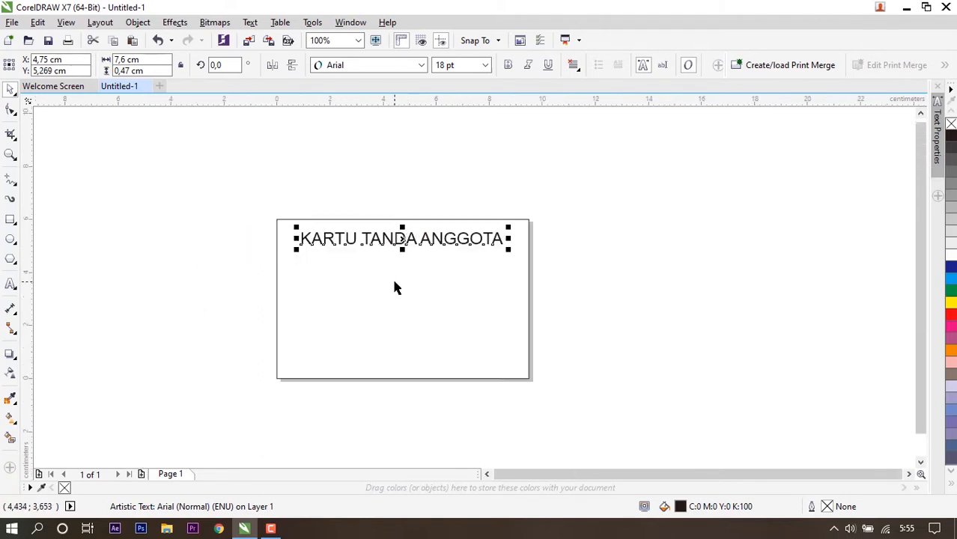
pyautogui.click(664, 237)
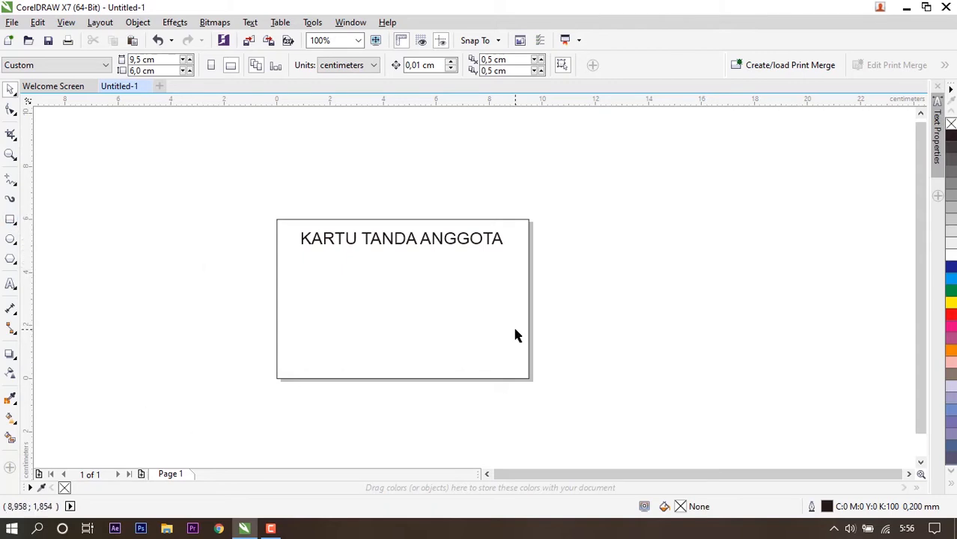
# Step: Draw an upright rectangle, size it to 2 × 3 cm, and place it in the lower-left area of the card
pyautogui.click(10, 222)
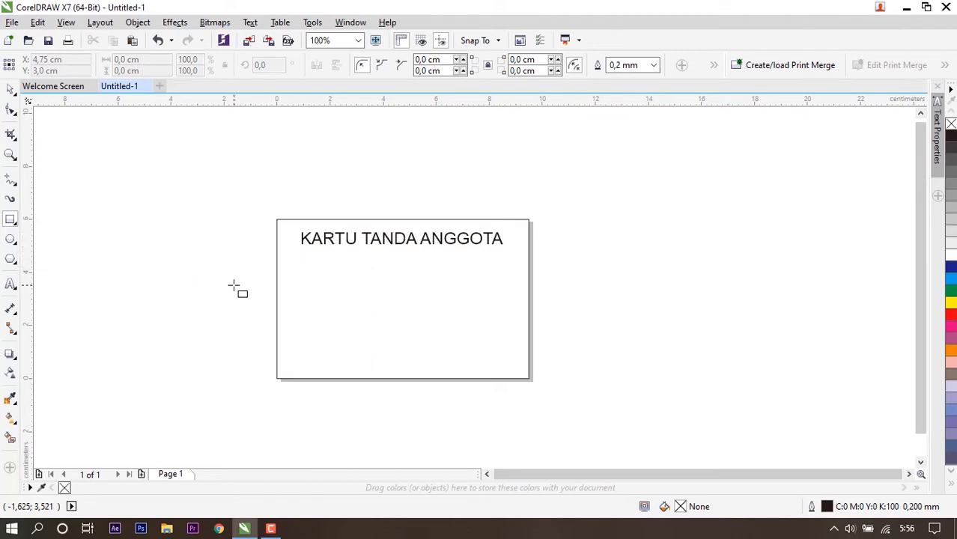
pyautogui.moveTo(141, 182); pyautogui.dragTo(200, 254)
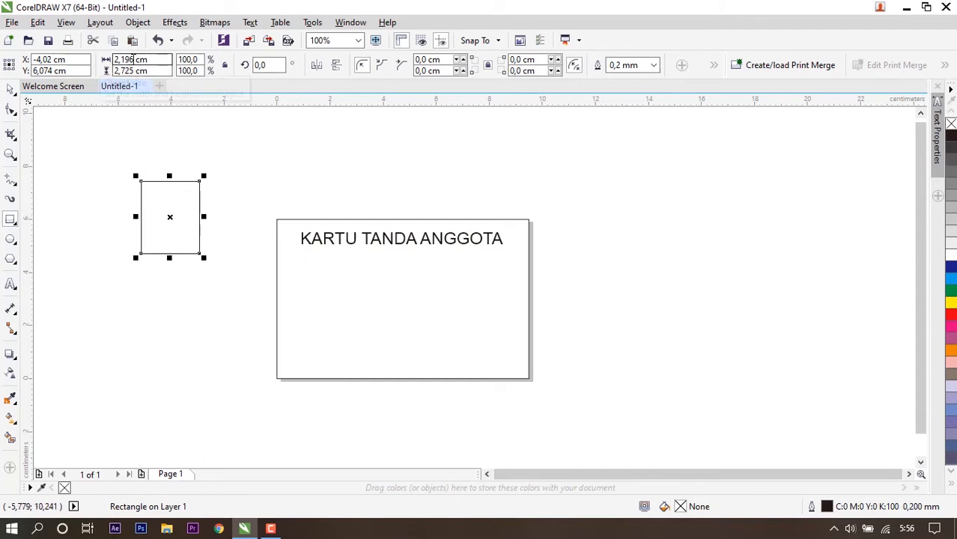
pyautogui.moveTo(134, 60); pyautogui.dragTo(110, 63)
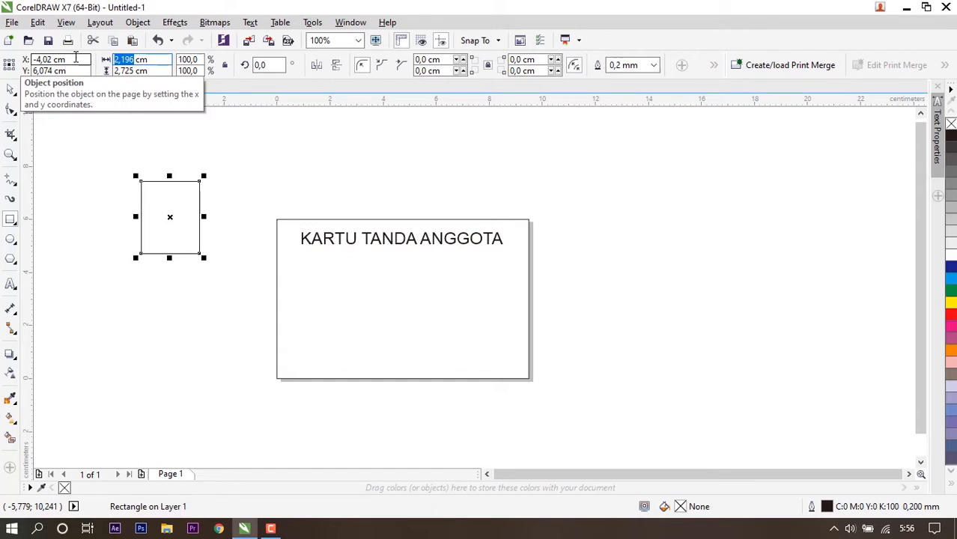
pyautogui.write('2')
pyautogui.press('Tab')
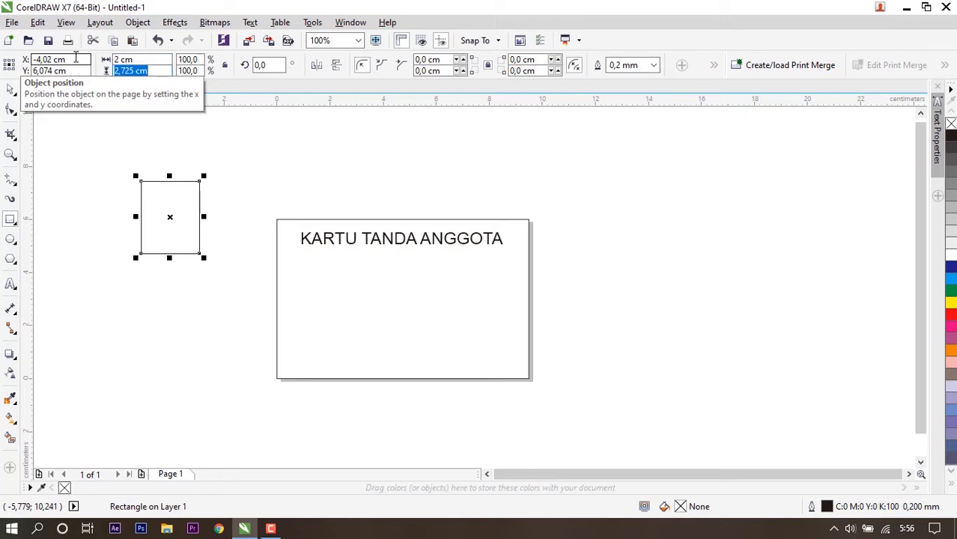
pyautogui.write('3')
pyautogui.press('Return')
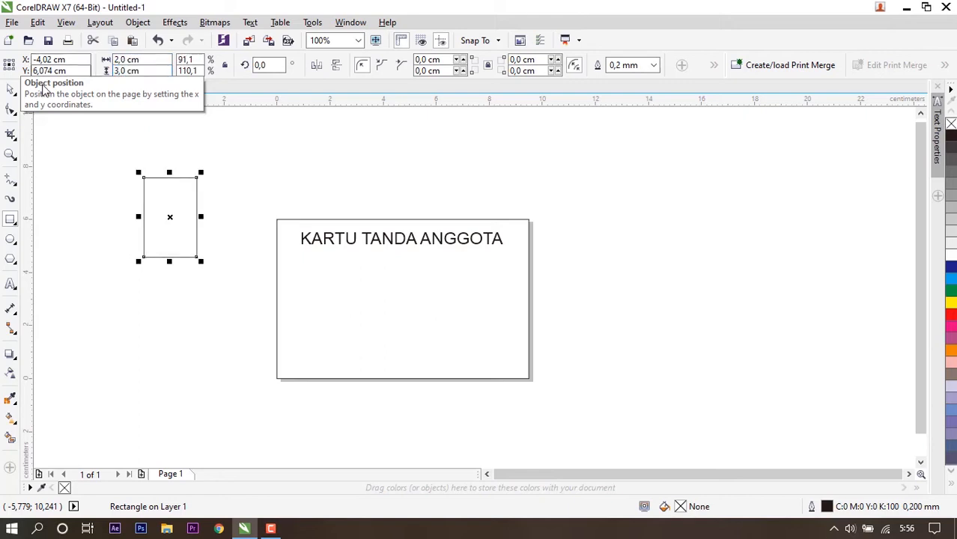
pyautogui.moveTo(165, 198); pyautogui.dragTo(309, 304)
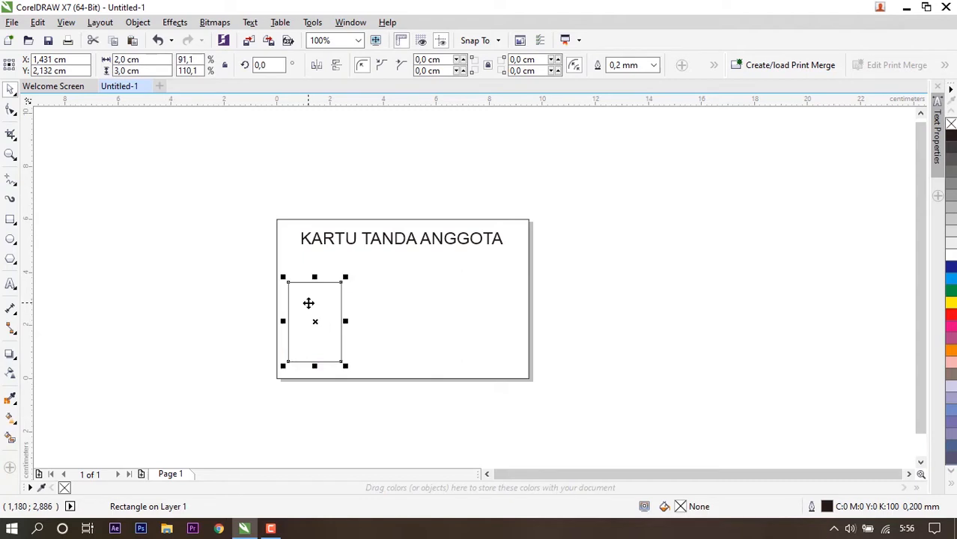
# Step: Try the scalloped corner style on the 2 × 3 cm rectangle and deselect it
pyautogui.scroll(2, 314, 296)
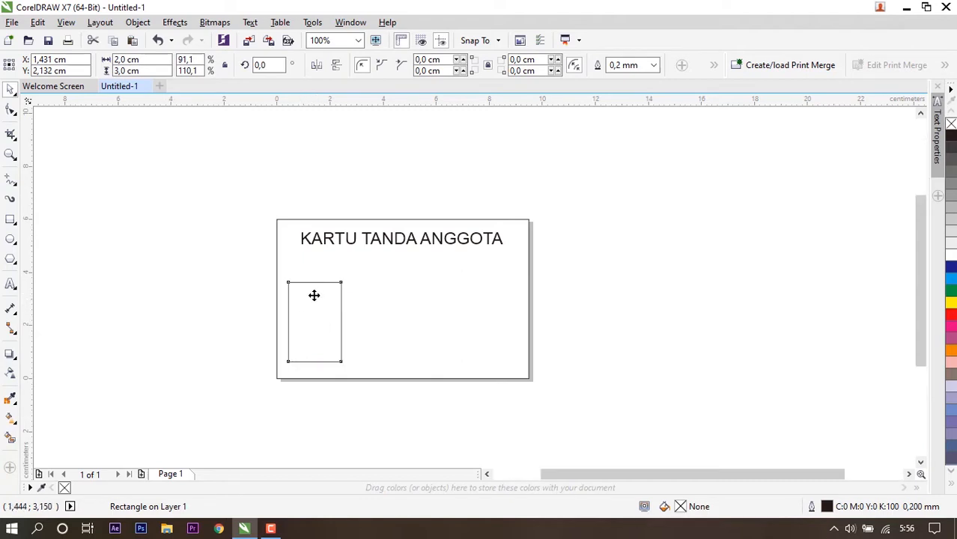
pyautogui.scroll(2, 313, 296)
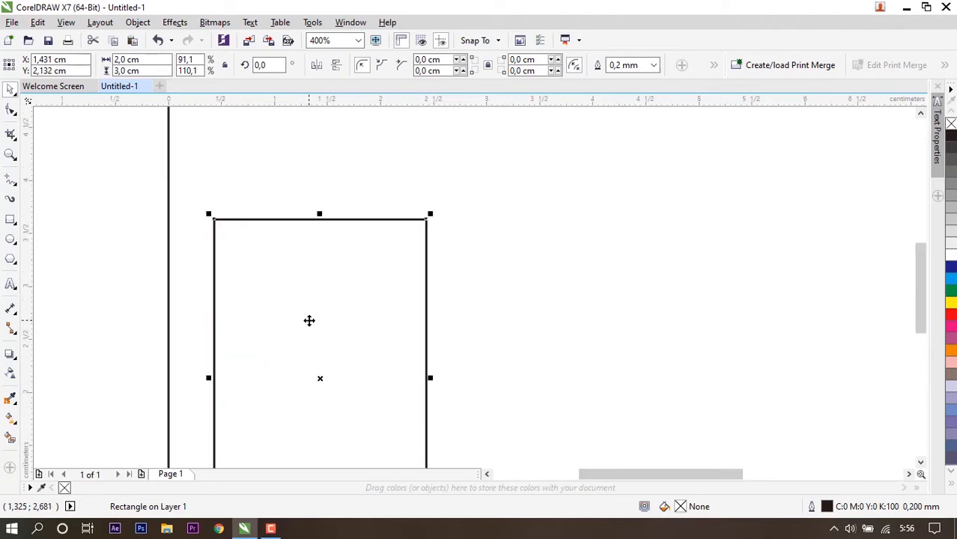
pyautogui.click(124, 210)
pyautogui.click(269, 294)
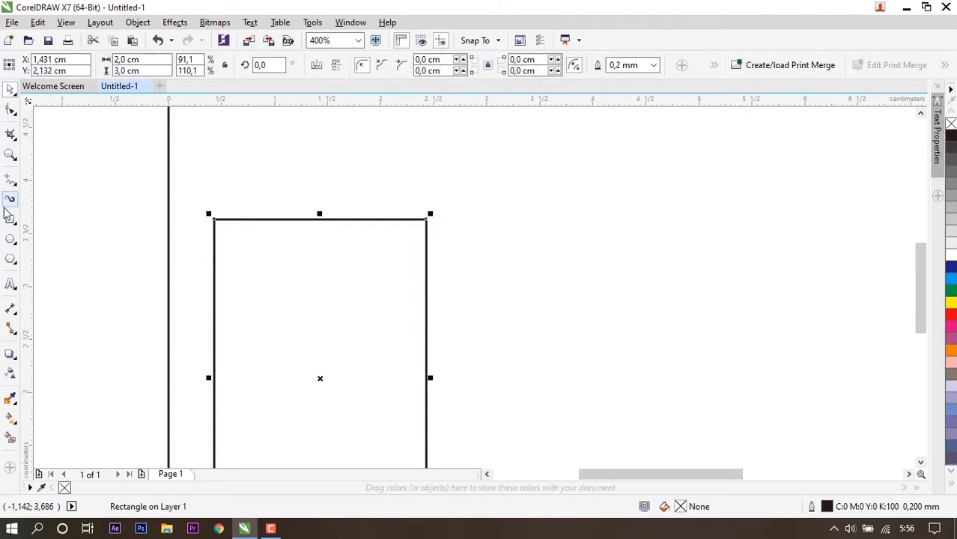
pyautogui.click(383, 66)
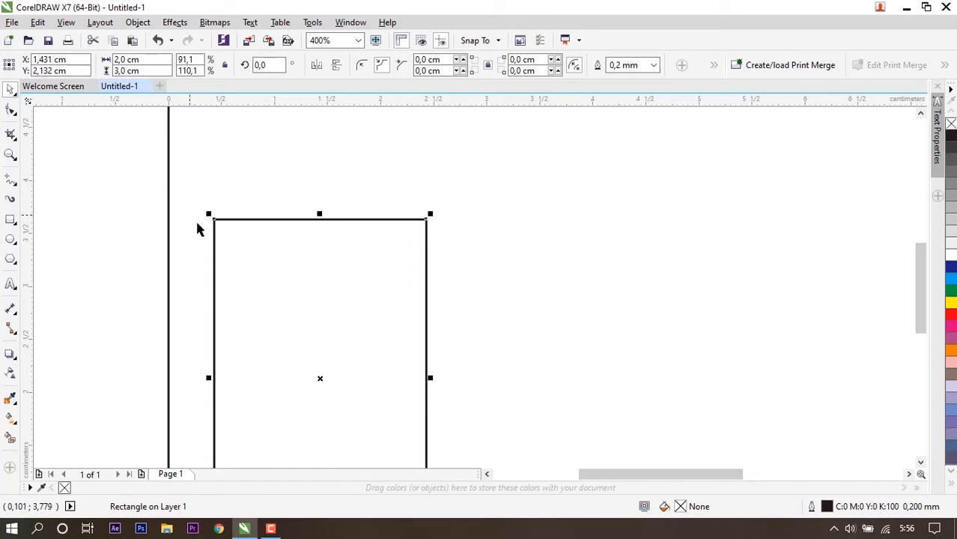
pyautogui.click(130, 189)
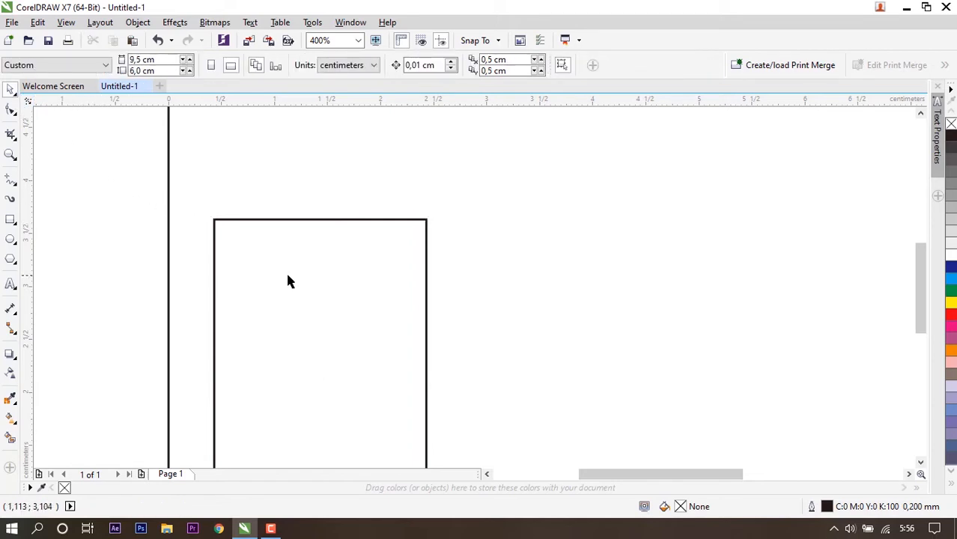
# Step: Round all four corners of the 2 × 3 cm rectangle with a 0,3 cm radius
pyautogui.click(326, 220)
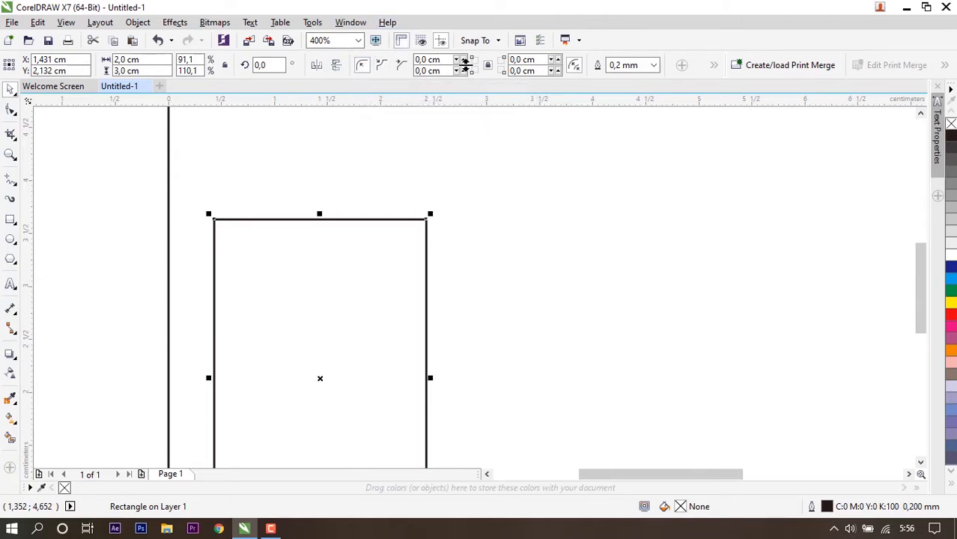
pyautogui.click(463, 60)
pyautogui.click(463, 60)
pyautogui.click(464, 60)
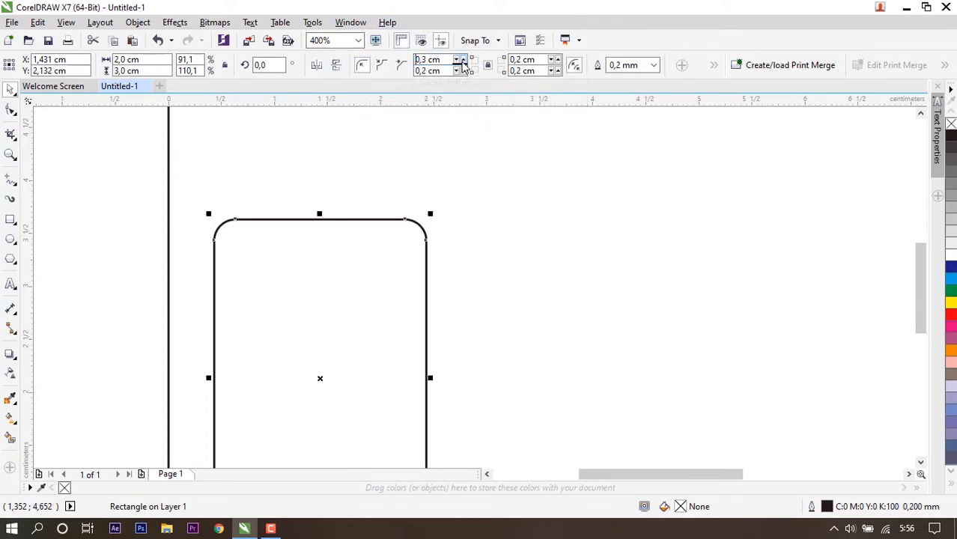
# Step: Try chamfered corners on the small rectangle, settle on scalloped corners with a 0,2 cm radius, and deselect it
pyautogui.click(382, 66)
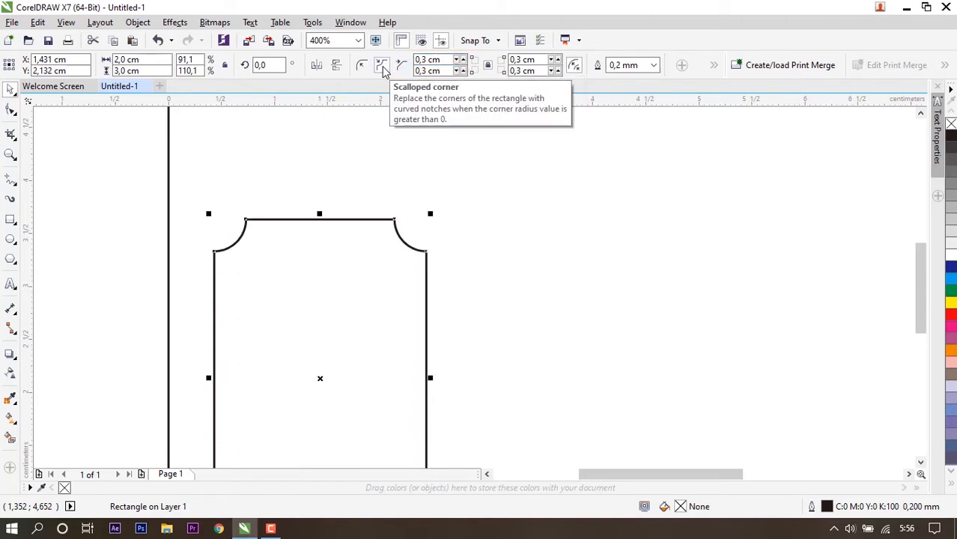
pyautogui.click(402, 67)
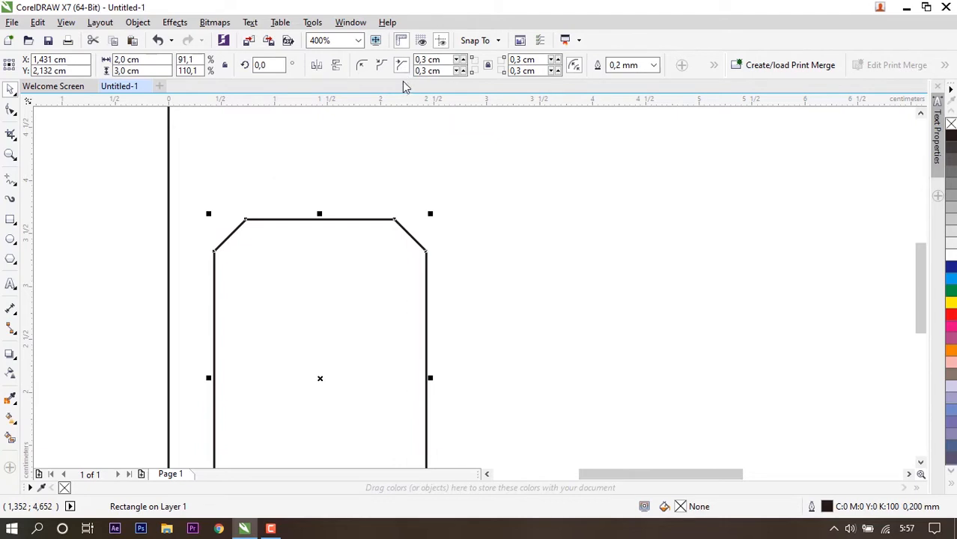
pyautogui.click(382, 68)
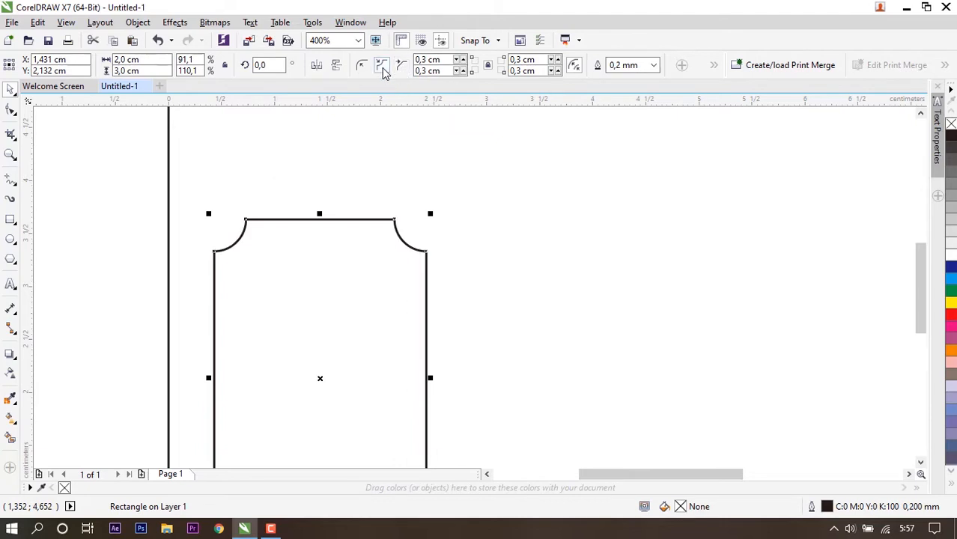
pyautogui.click(460, 64)
pyautogui.scroll(-3, 391, 191)
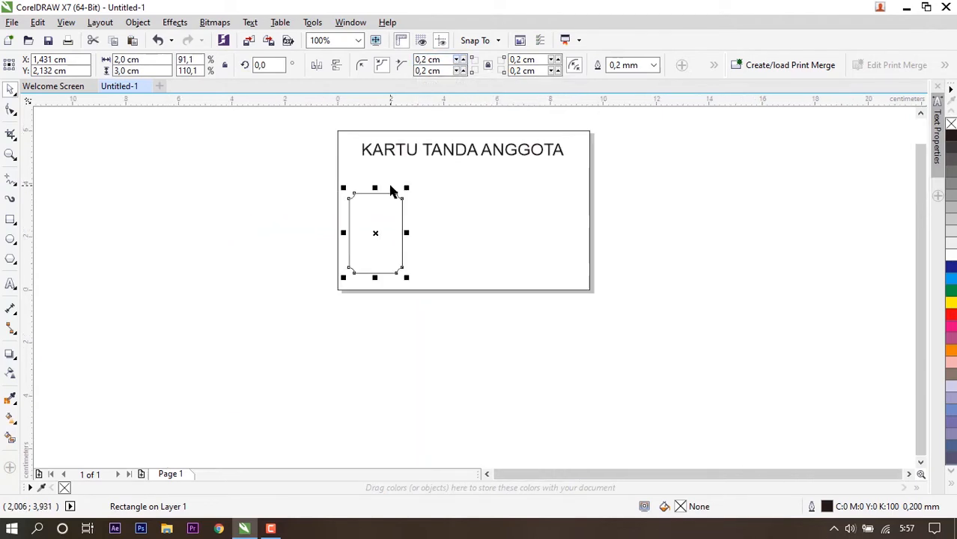
pyautogui.click(240, 212)
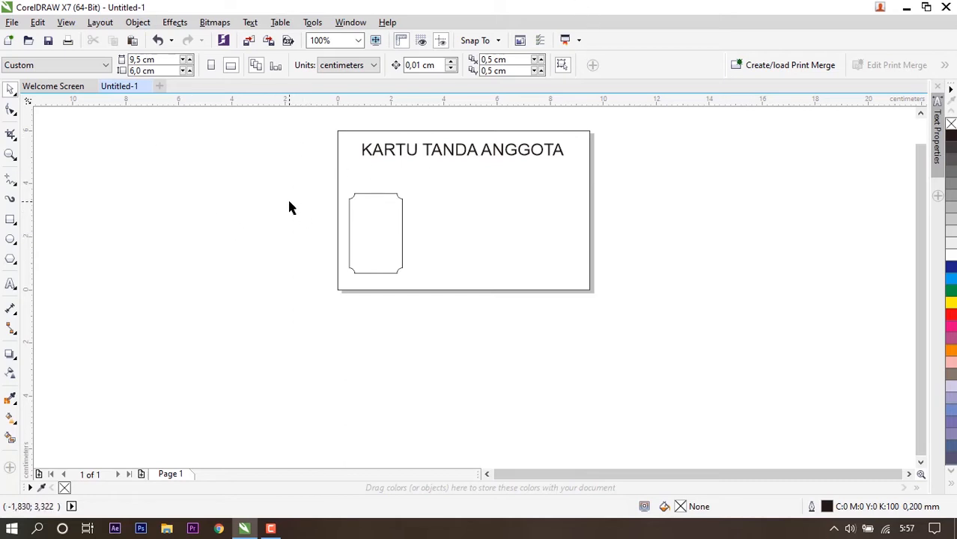
# Step: Restore the CorelDRAW window to a smaller size, move it aside, and refresh the desktop
pyautogui.doubleClick(466, 11)
pyautogui.moveTo(466, 13); pyautogui.dragTo(614, 143)
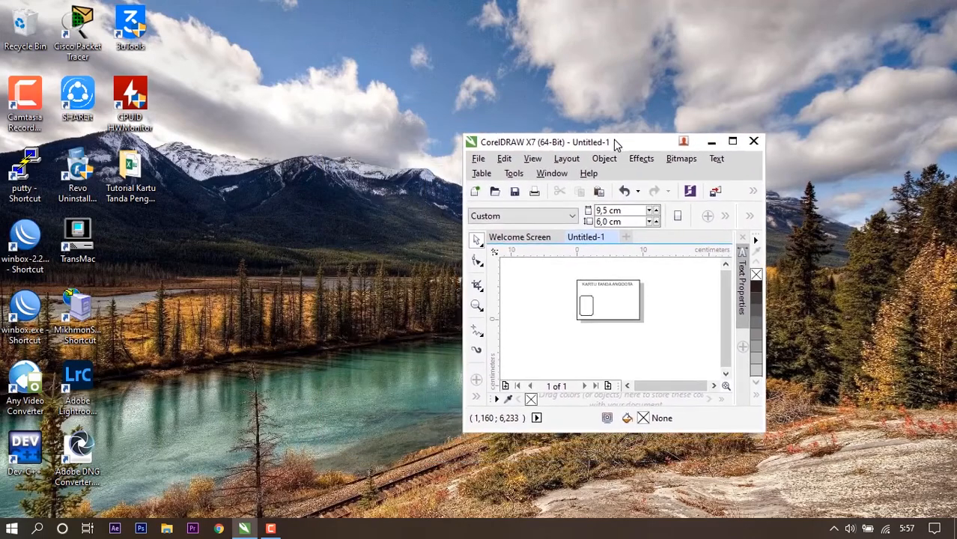
pyautogui.rightClick(289, 76)
pyautogui.click(328, 117)
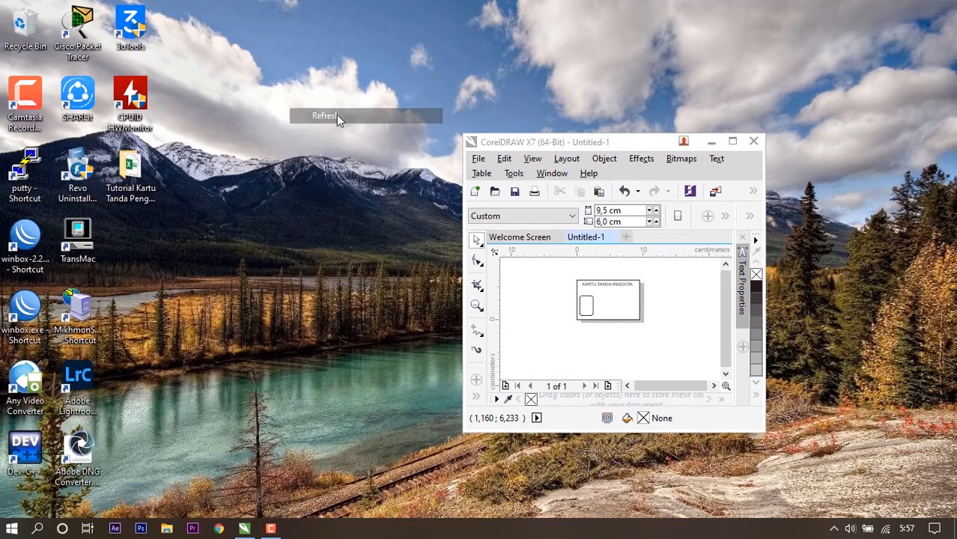
pyautogui.rightClick(336, 115)
pyautogui.click(384, 158)
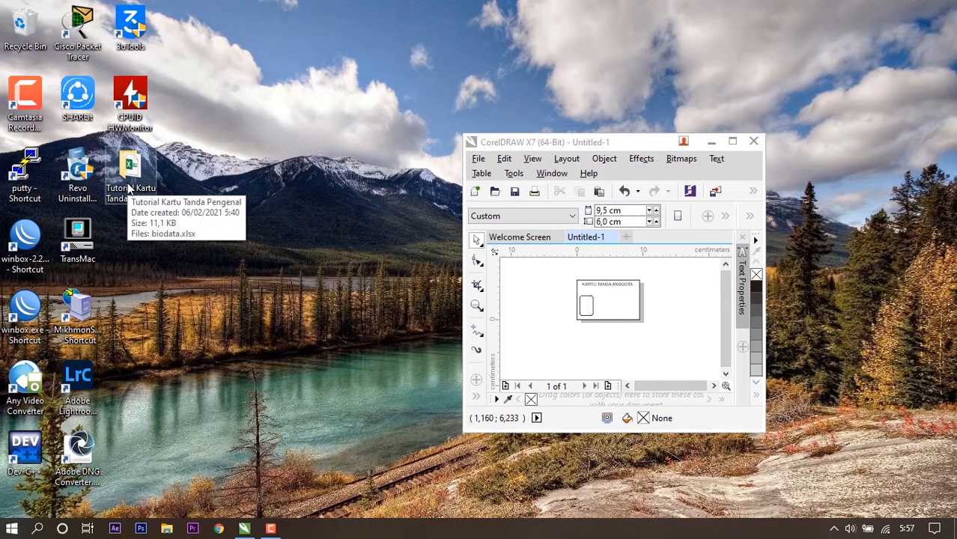
# Step: Open the biodata.xlsx workbook in Excel from the "Tutorial Kartu Tanda Pengenal" folder on the desktop
pyautogui.doubleClick(128, 172)
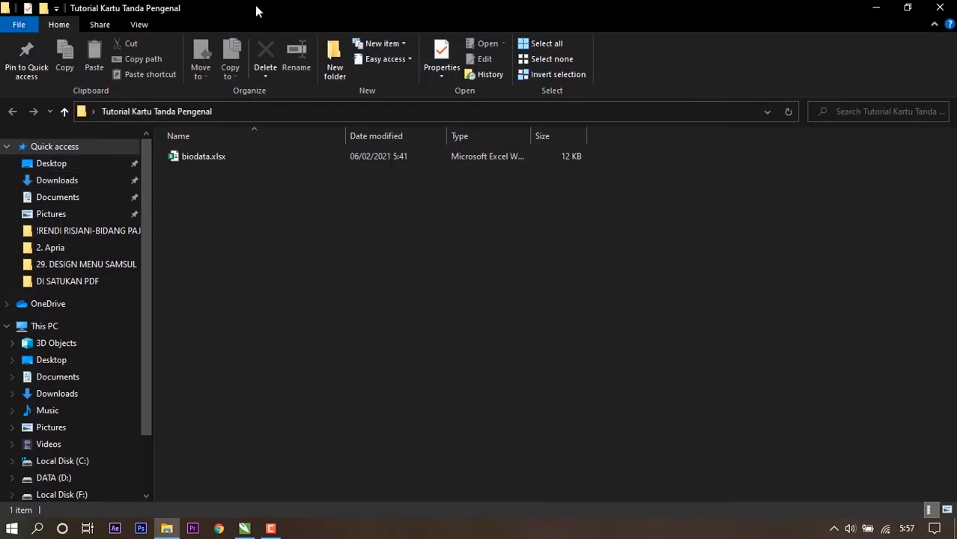
pyautogui.click(223, 157)
pyautogui.doubleClick(223, 158)
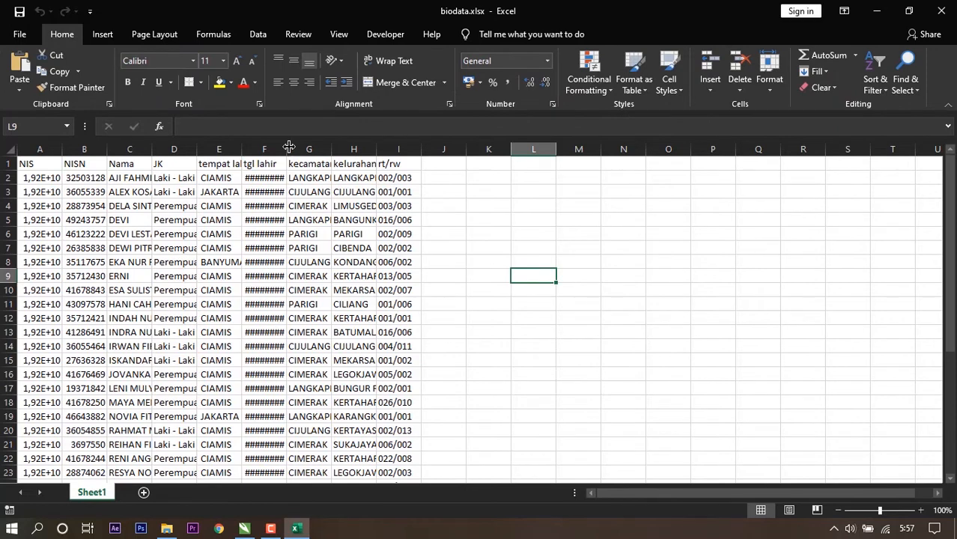
# Step: Fit the widths of the "tgl lahir" and "NIS" columns to their contents
pyautogui.doubleClick(287, 150)
pyautogui.click(561, 221)
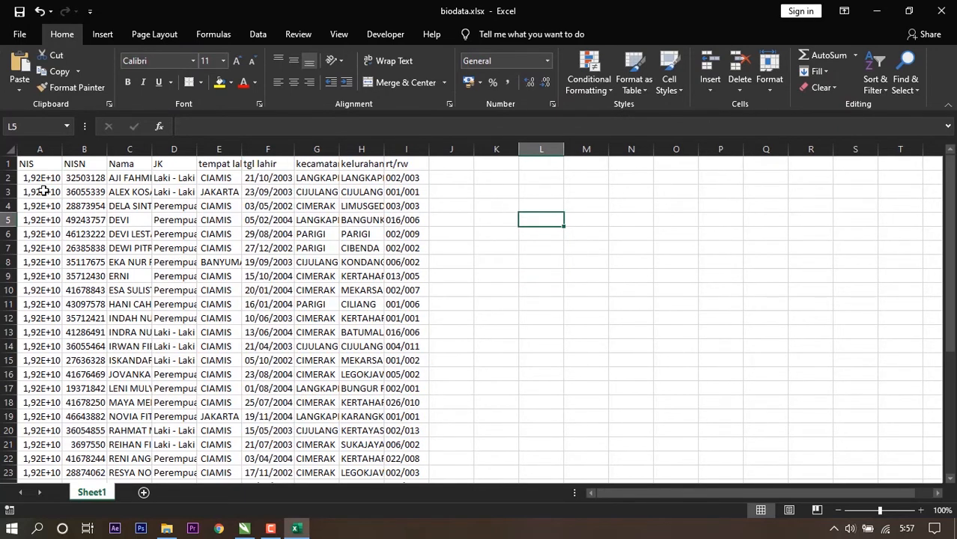
pyautogui.doubleClick(63, 149)
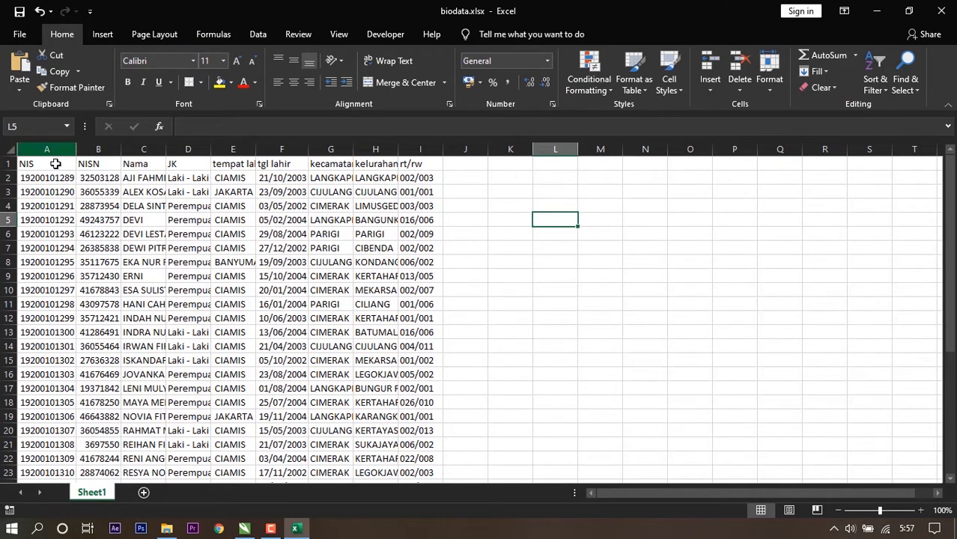
# Step: Go through the column headings from NIS to kecamatan and fit the "tempat lahir" column's width to its contents
pyautogui.click(52, 166)
pyautogui.click(88, 166)
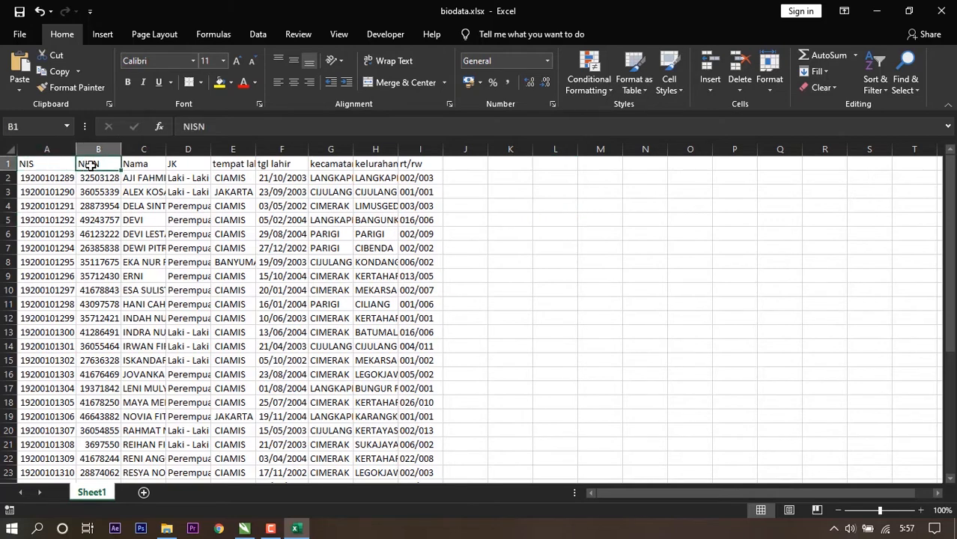
pyautogui.click(127, 175)
pyautogui.click(189, 166)
pyautogui.click(244, 164)
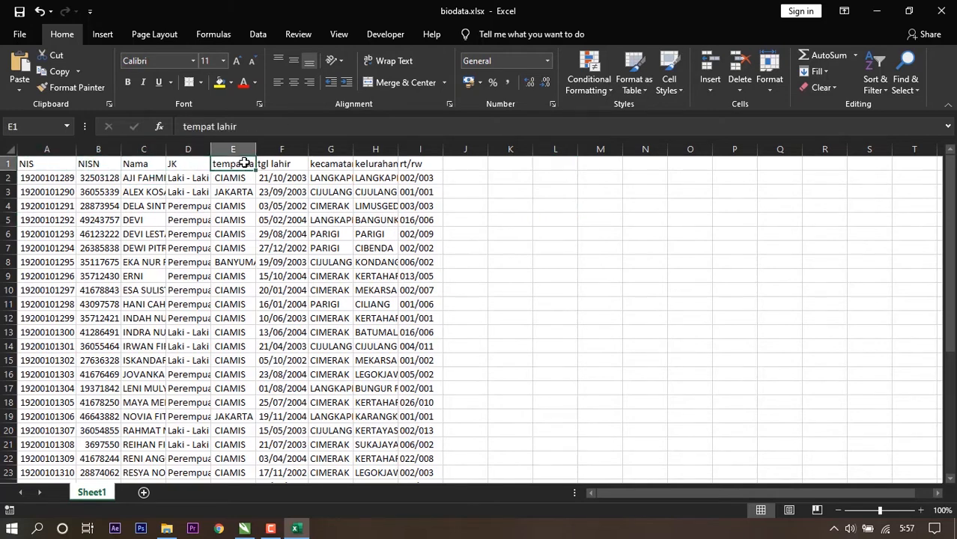
pyautogui.doubleClick(255, 148)
pyautogui.click(292, 173)
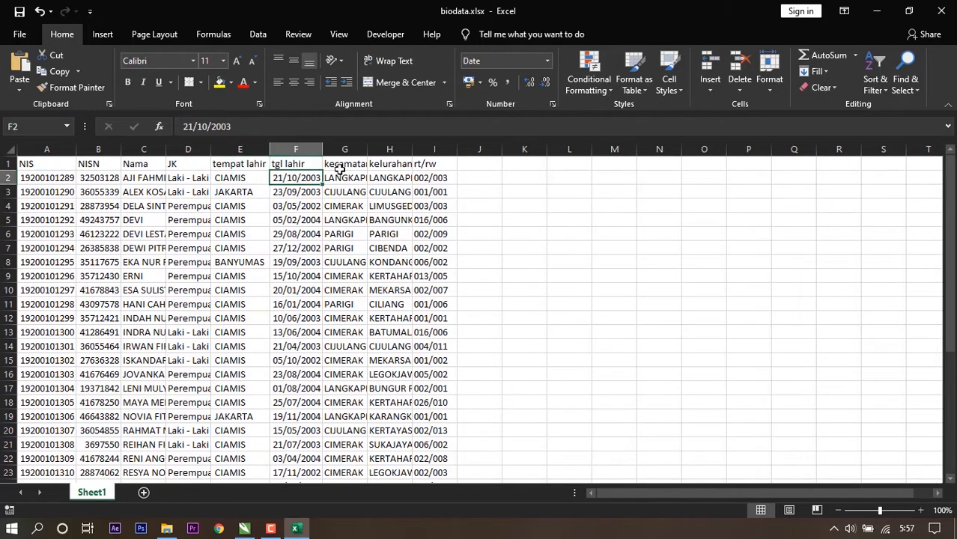
pyautogui.click(348, 165)
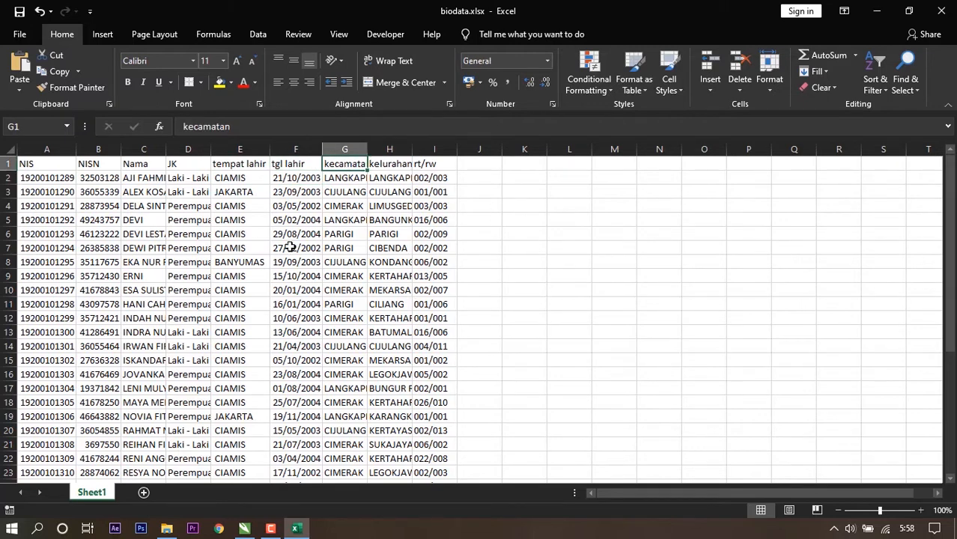
# Step: Review the column headings of the member table one by one, from NIS through kelurahan
pyautogui.moveTo(38, 166); pyautogui.dragTo(445, 153)
pyautogui.click(344, 262)
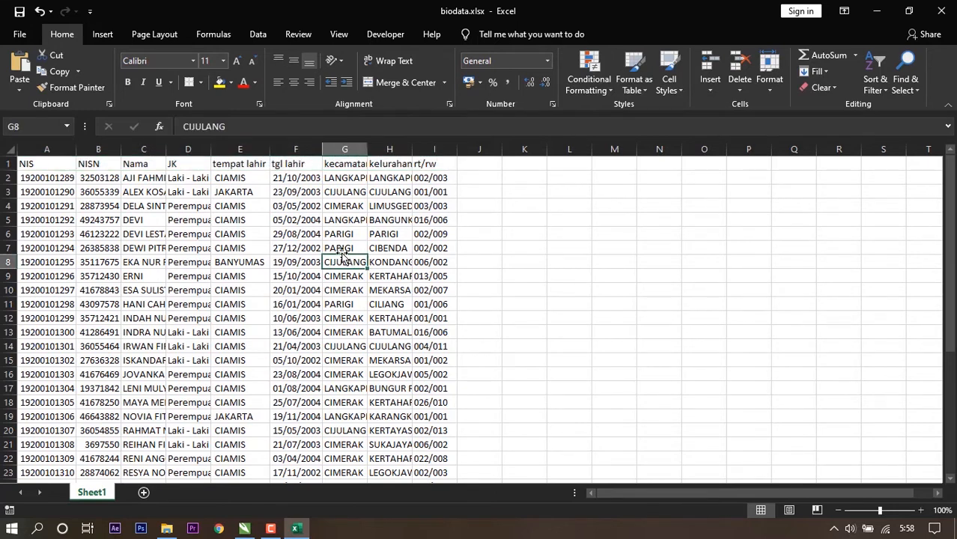
pyautogui.click(51, 165)
pyautogui.click(90, 165)
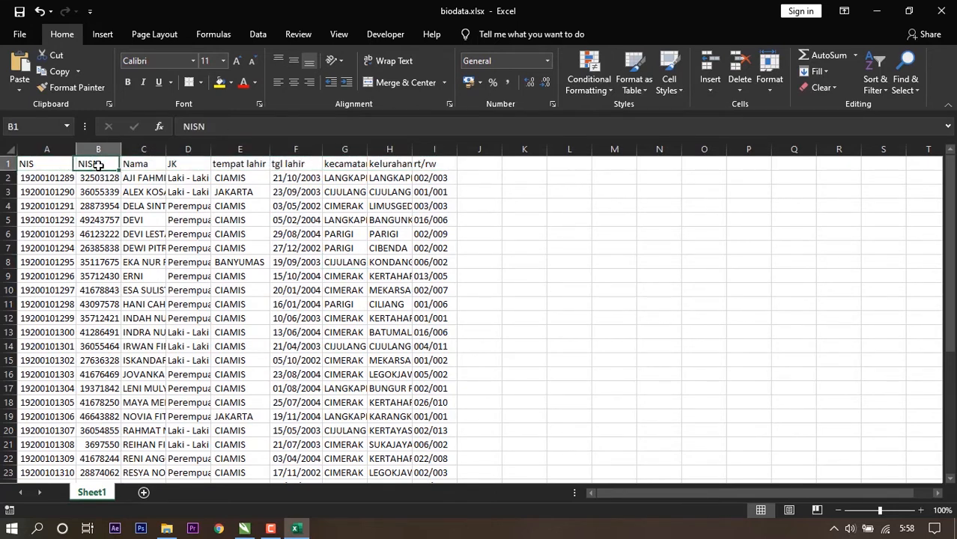
pyautogui.click(135, 164)
pyautogui.click(188, 163)
pyautogui.click(256, 165)
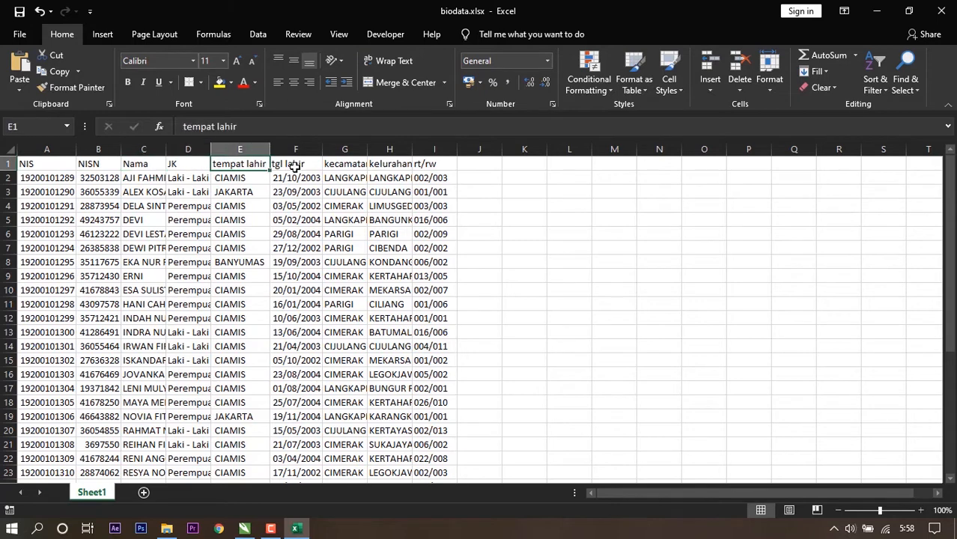
pyautogui.click(288, 164)
pyautogui.click(348, 165)
pyautogui.click(393, 164)
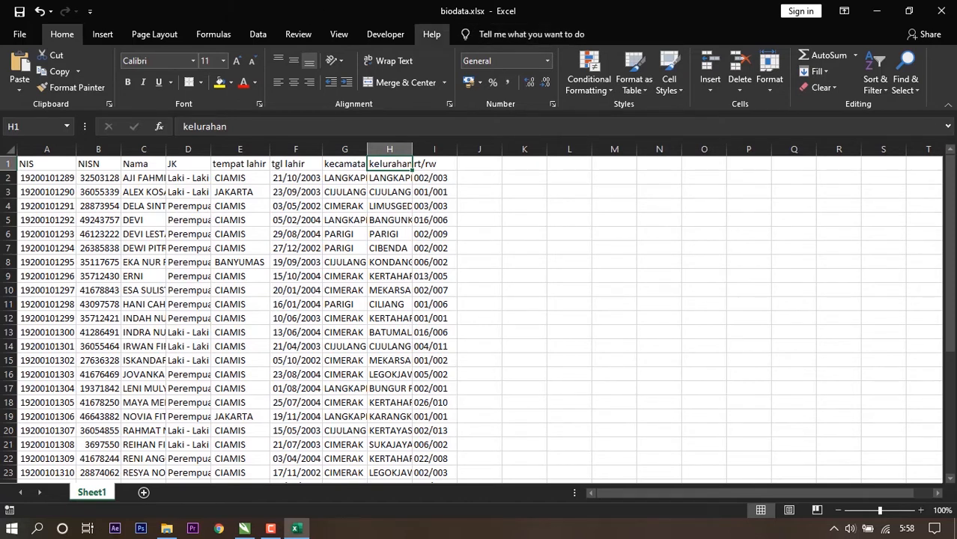
pyautogui.click(370, 273)
pyautogui.click(136, 279)
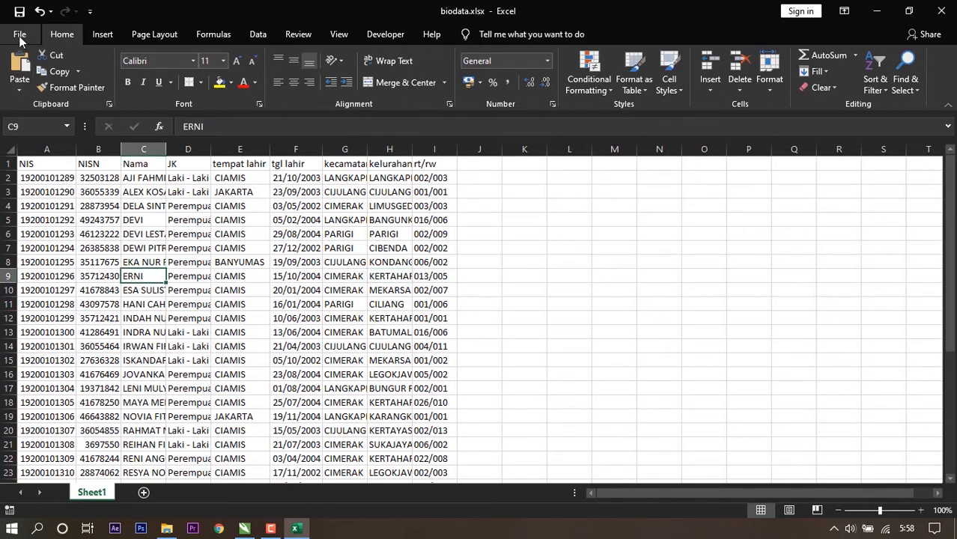
# Step: Save a copy of the workbook as "biodata jadi" in CSV (Comma delimited) format in the Tutorial Kartu Tanda Pengenal folder
pyautogui.click(21, 36)
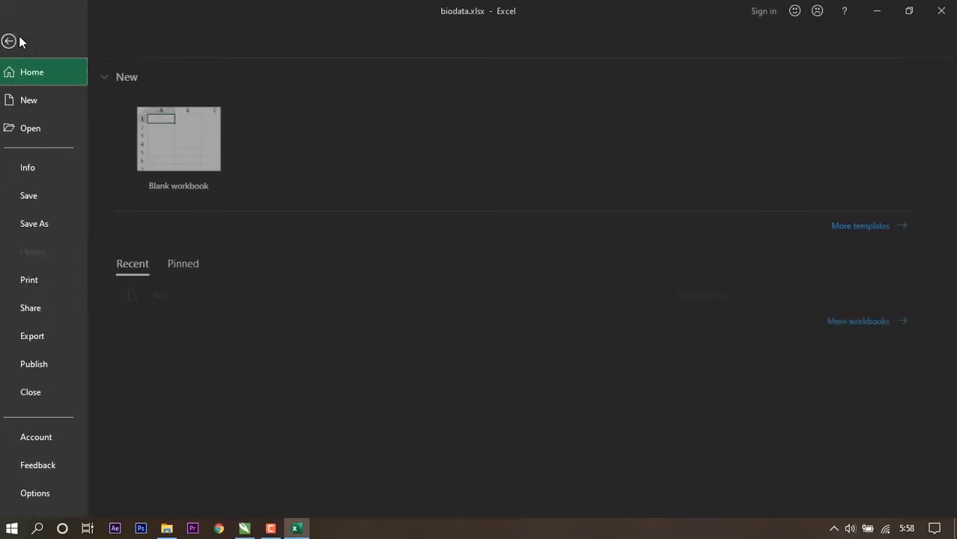
pyautogui.click(54, 223)
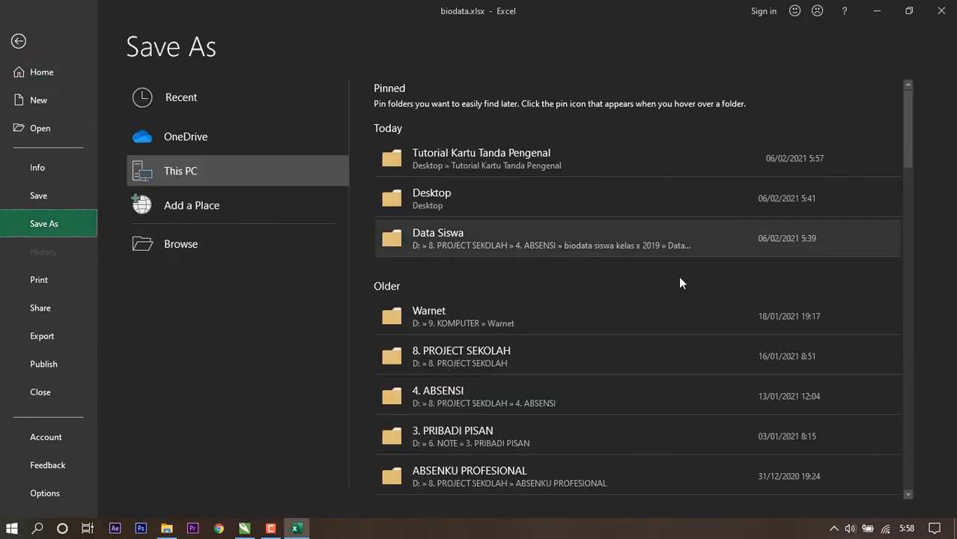
pyautogui.click(199, 246)
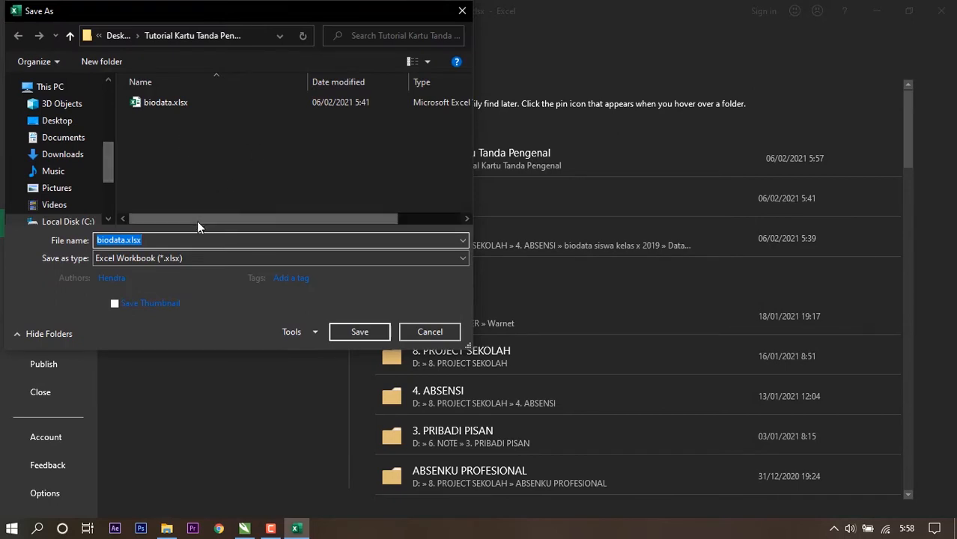
pyautogui.click(240, 237)
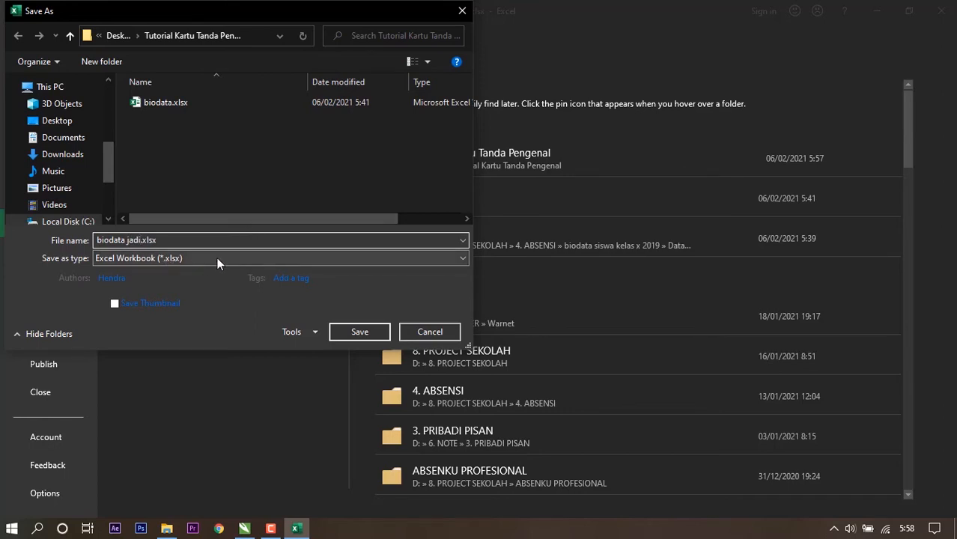
pyautogui.click(229, 259)
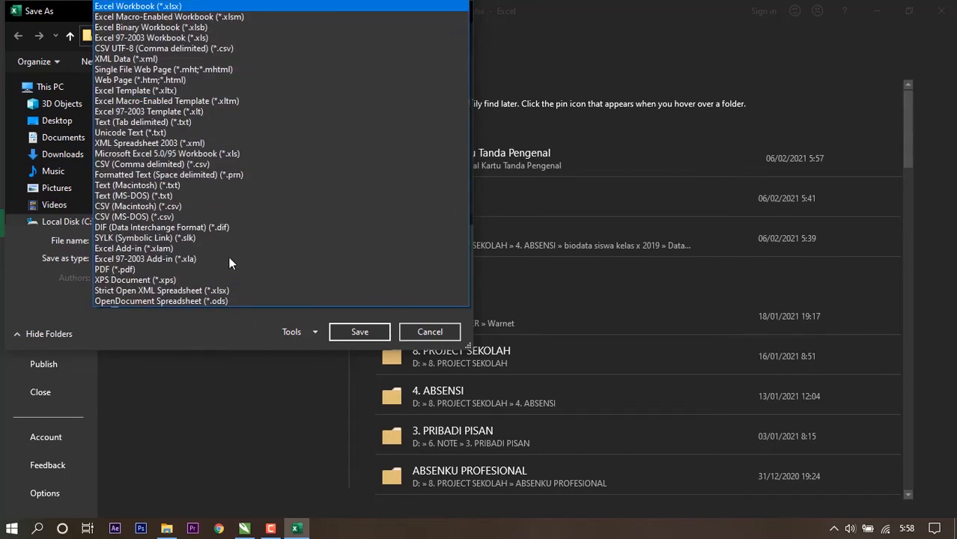
pyautogui.click(211, 164)
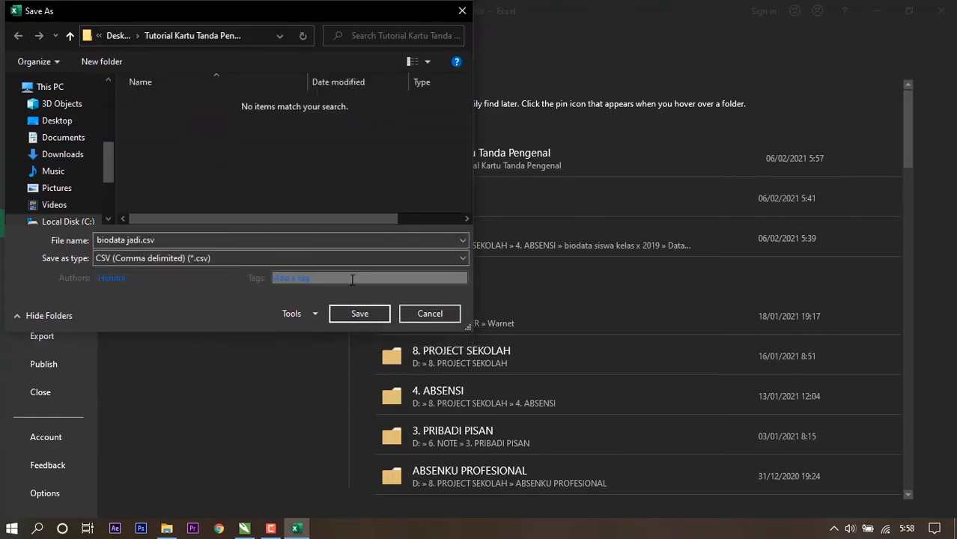
pyautogui.click(364, 313)
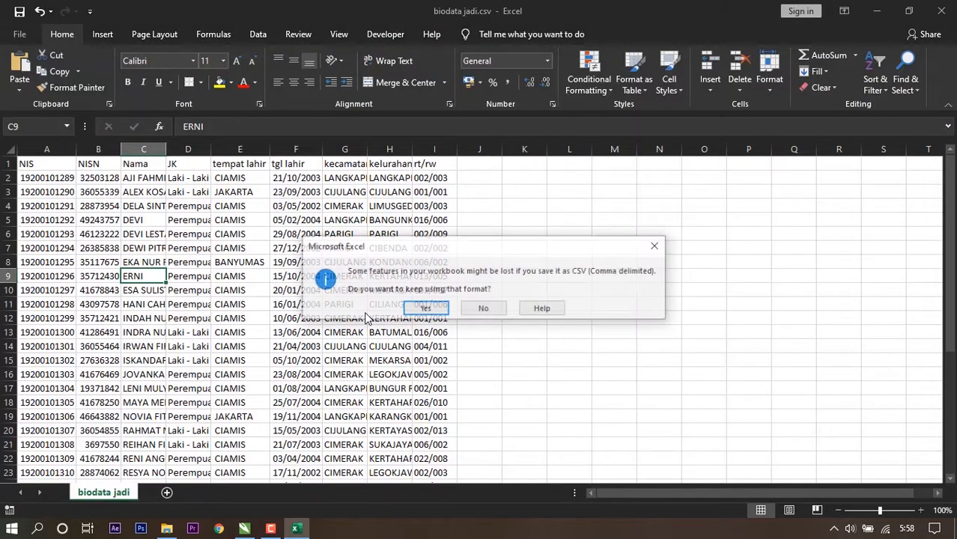
pyautogui.click(425, 309)
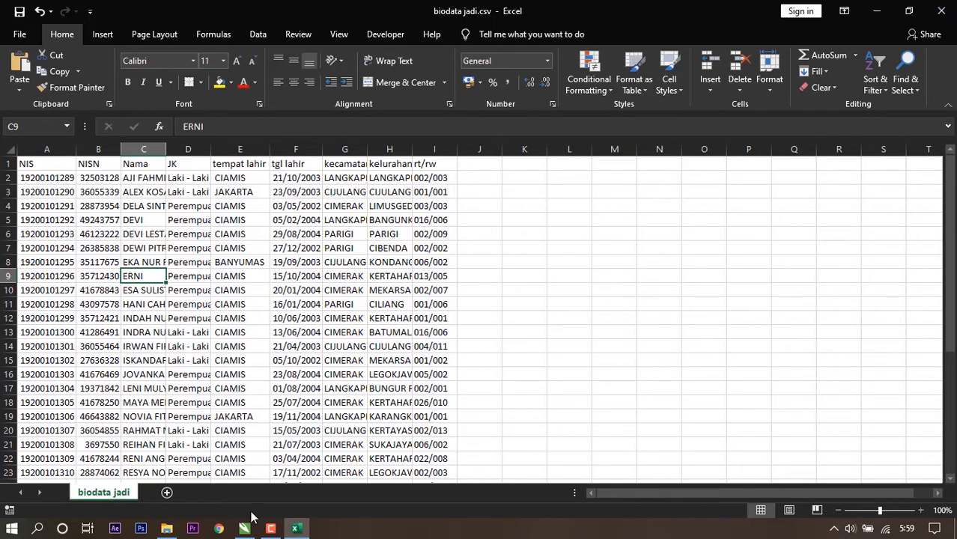
# Step: Copy the heading row from NIS to rt/rw (A1:I1) in biodata jadi.csv
pyautogui.moveTo(242, 530)
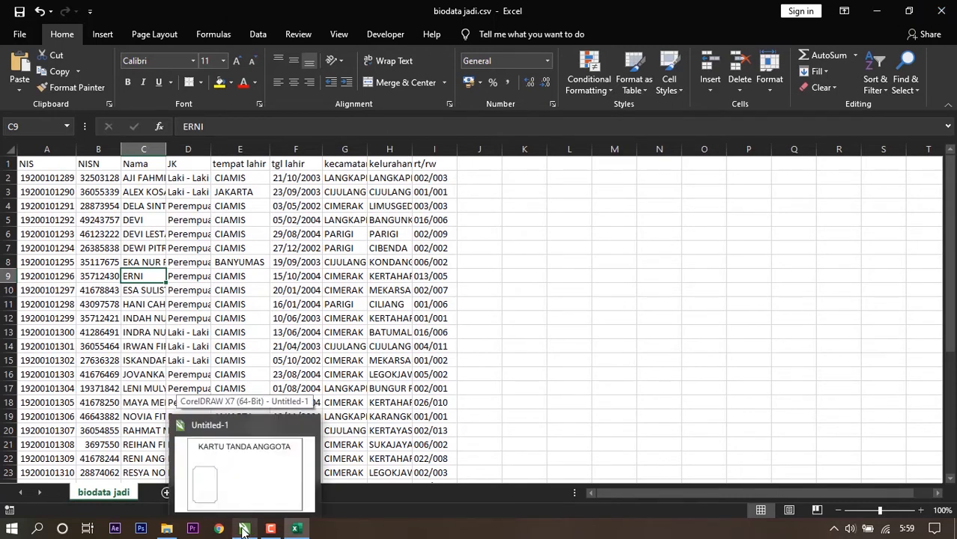
pyautogui.click(245, 468)
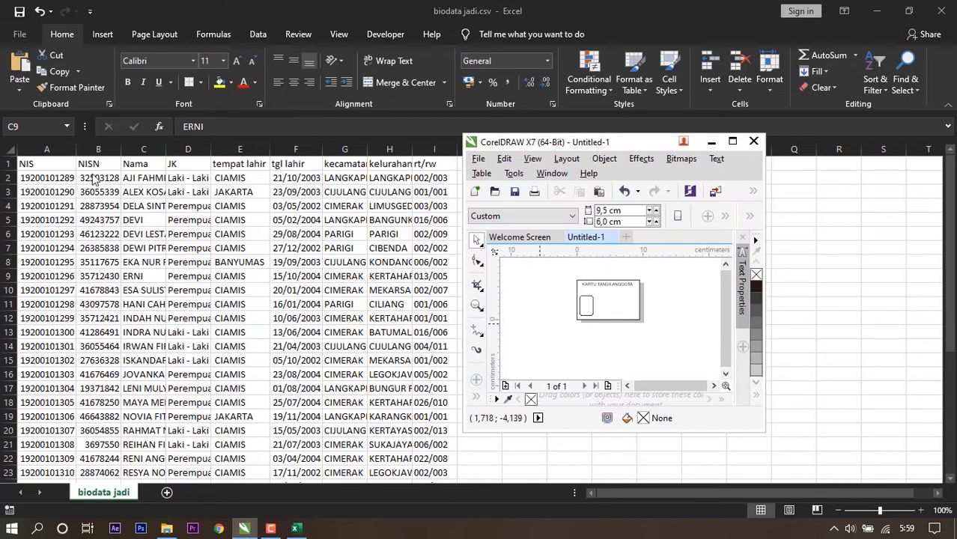
pyautogui.click(28, 164)
pyautogui.click(43, 164)
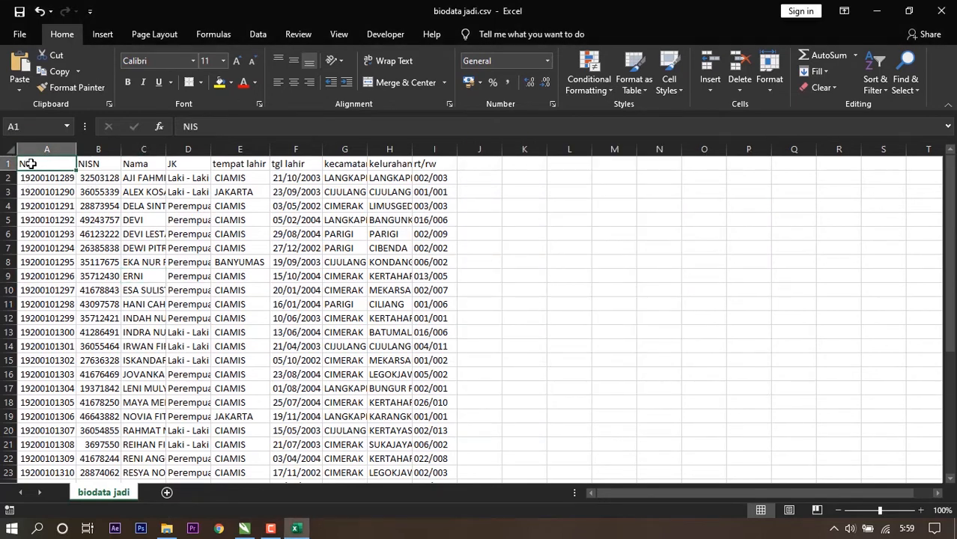
pyautogui.moveTo(30, 163); pyautogui.dragTo(450, 159)
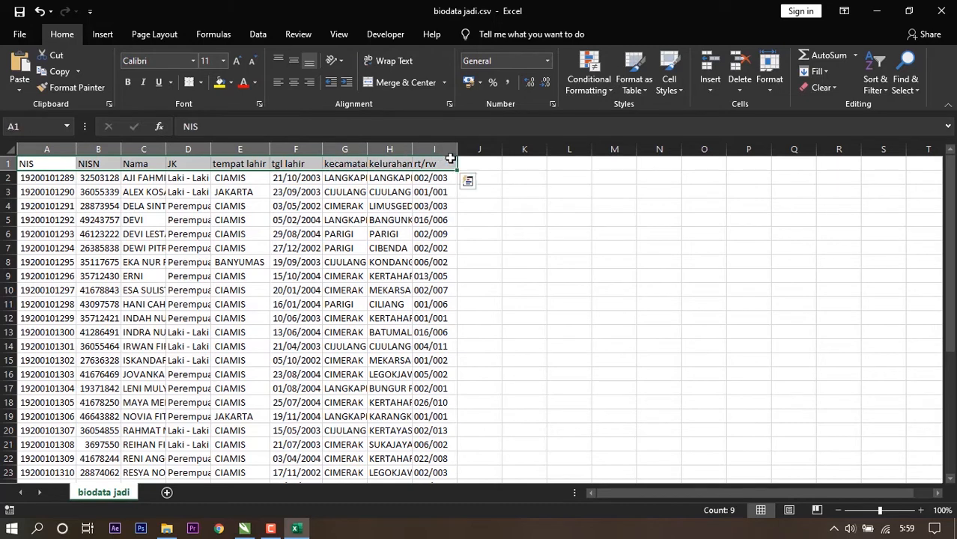
pyautogui.hotkey('ctrl', 'c')
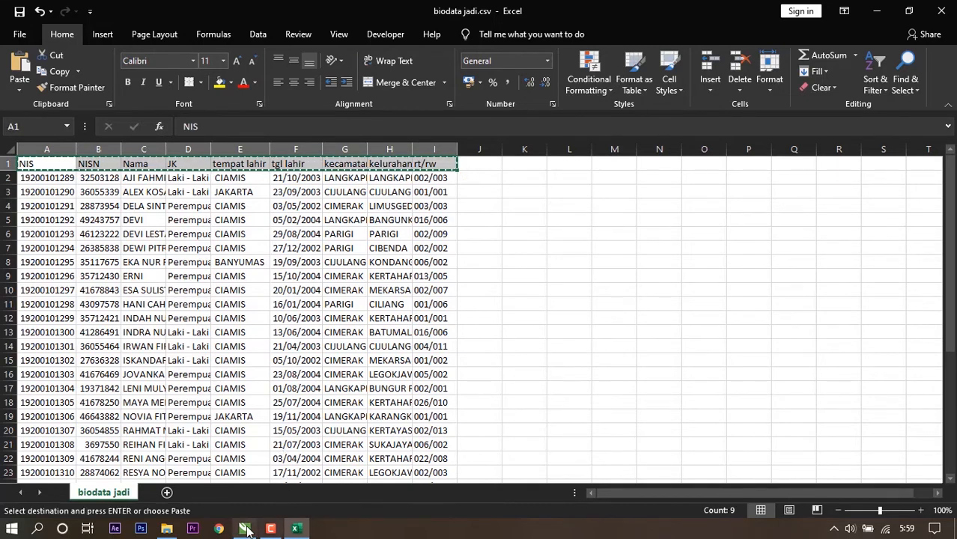
# Step: Switch to CorelDRAW with its window maximized, paste the copied heading row and move it into the empty area below the card
pyautogui.click(246, 531)
pyautogui.click(738, 136)
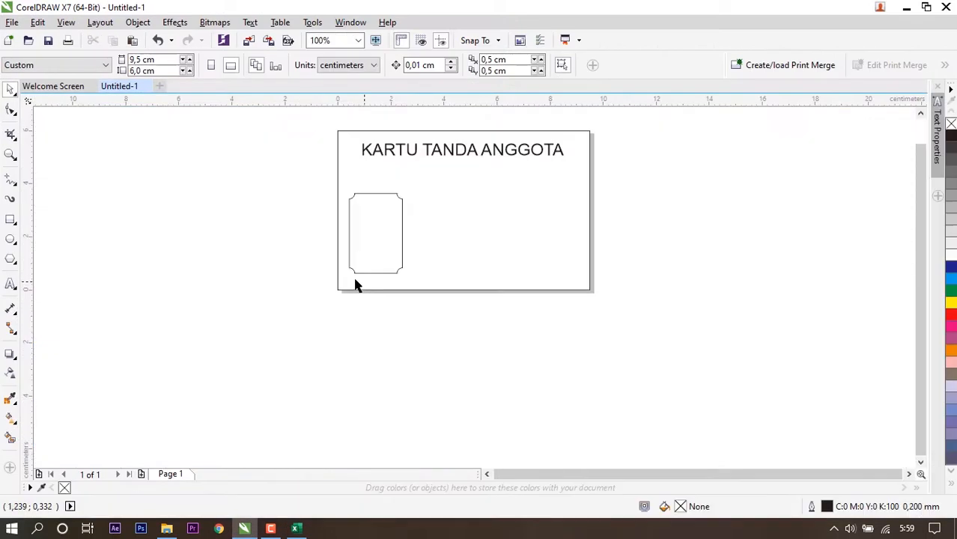
pyautogui.hotkey('ctrl', 'v')
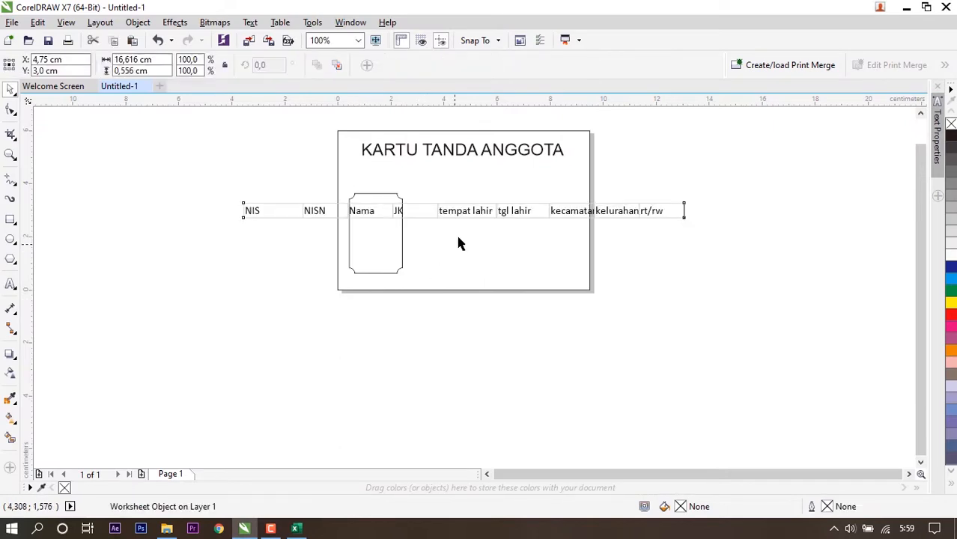
pyautogui.moveTo(479, 210); pyautogui.dragTo(441, 358)
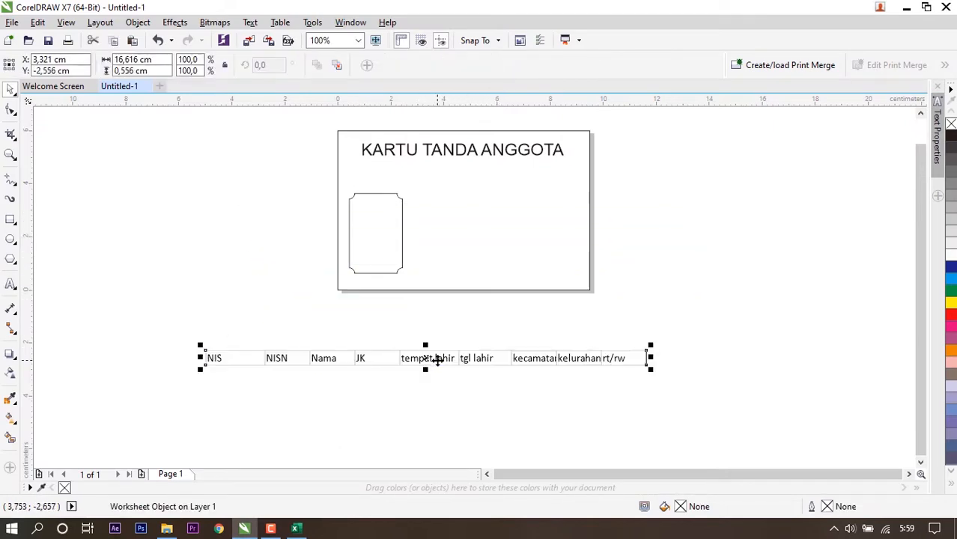
pyautogui.click(259, 311)
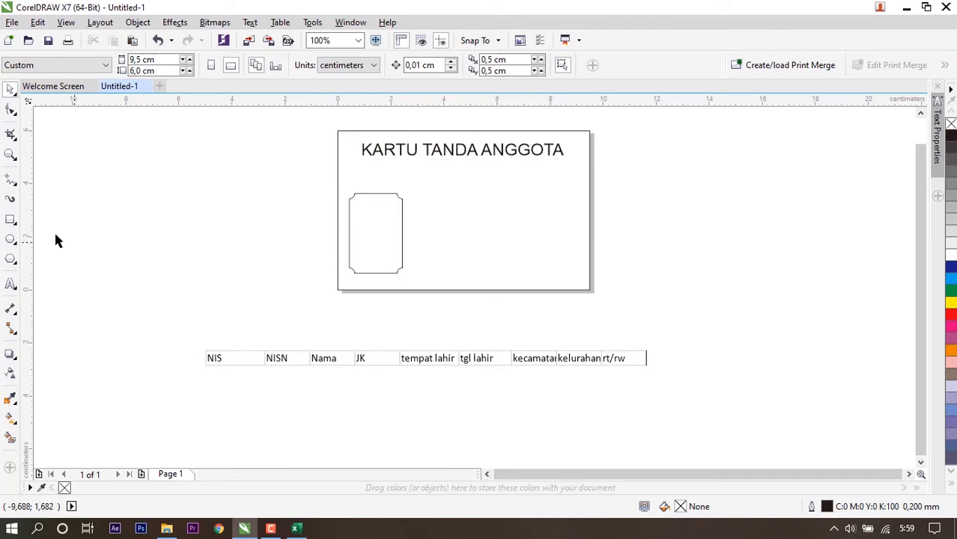
# Step: Try adding the text "NIS" at 12 pt in the empty area beside the card, and undo it
pyautogui.click(11, 283)
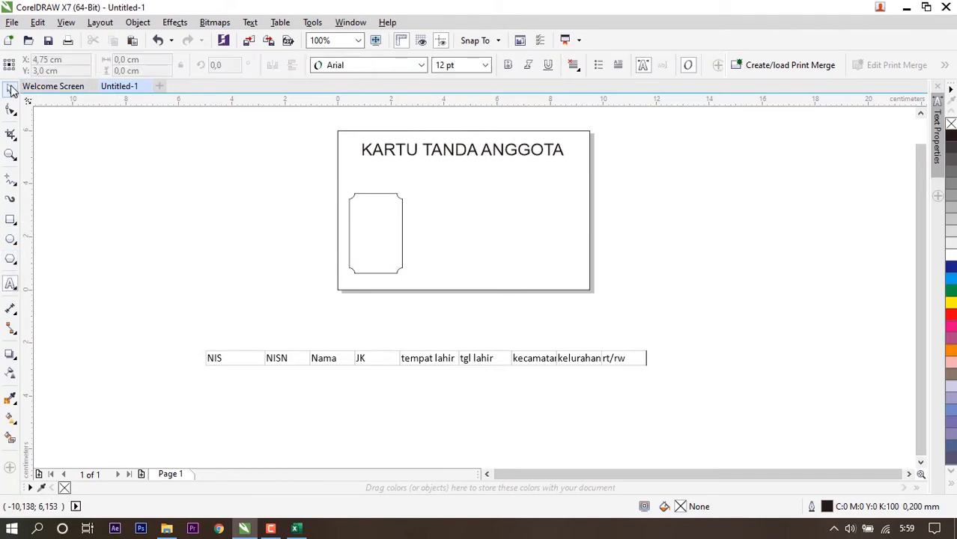
pyautogui.click(152, 201)
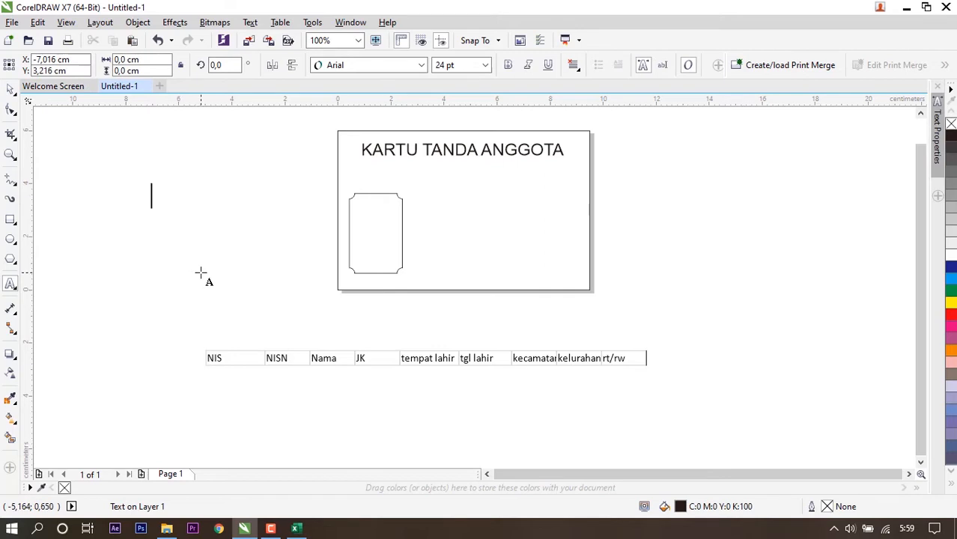
pyautogui.write('n')
pyautogui.press('BackSpace')
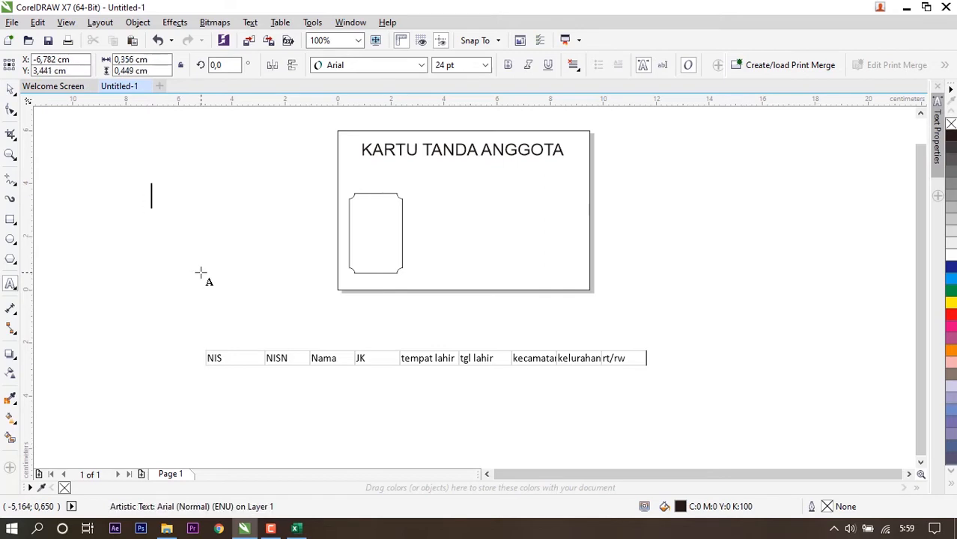
pyautogui.write('NIS')
pyautogui.press('BackSpace')
pyautogui.press('BackSpace')
pyautogui.press('BackSpace')
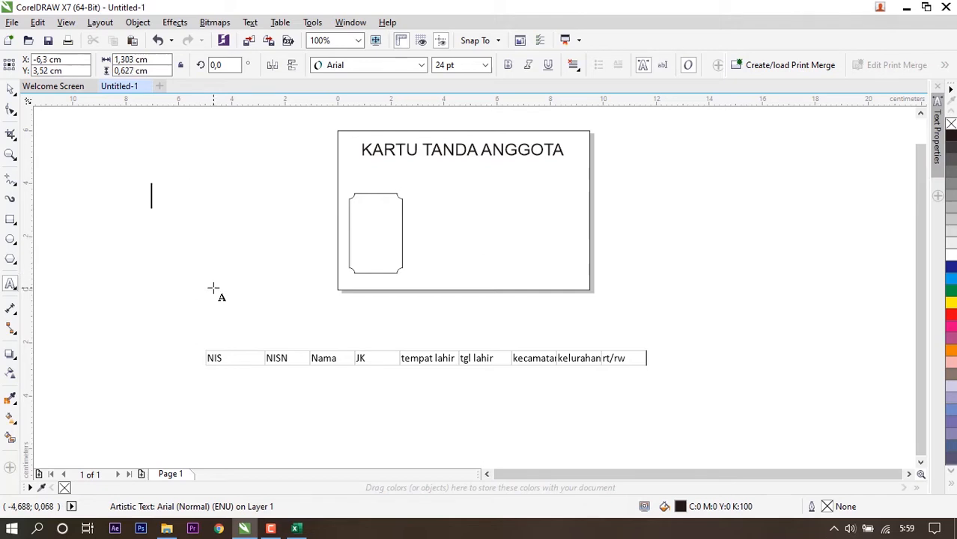
pyautogui.click(431, 65)
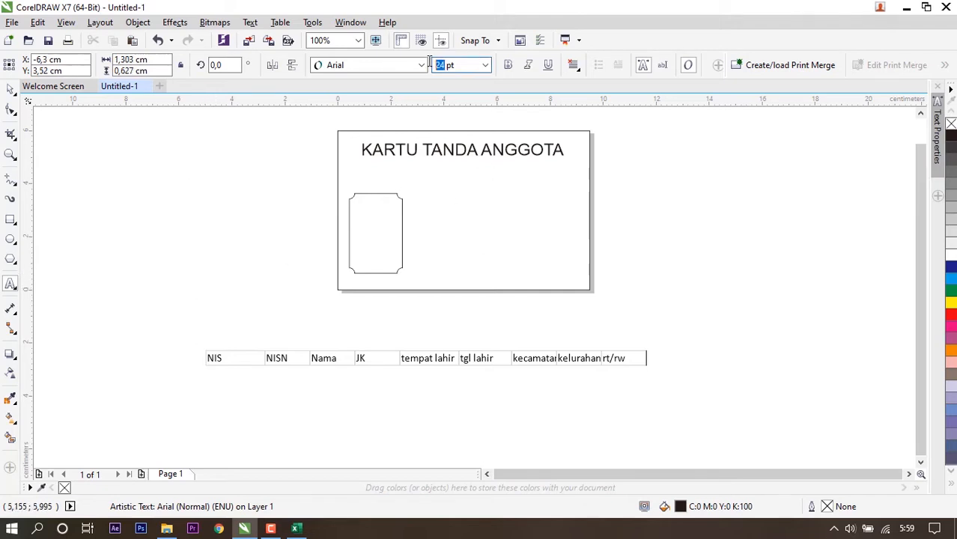
pyautogui.write('12')
pyautogui.press('Return')
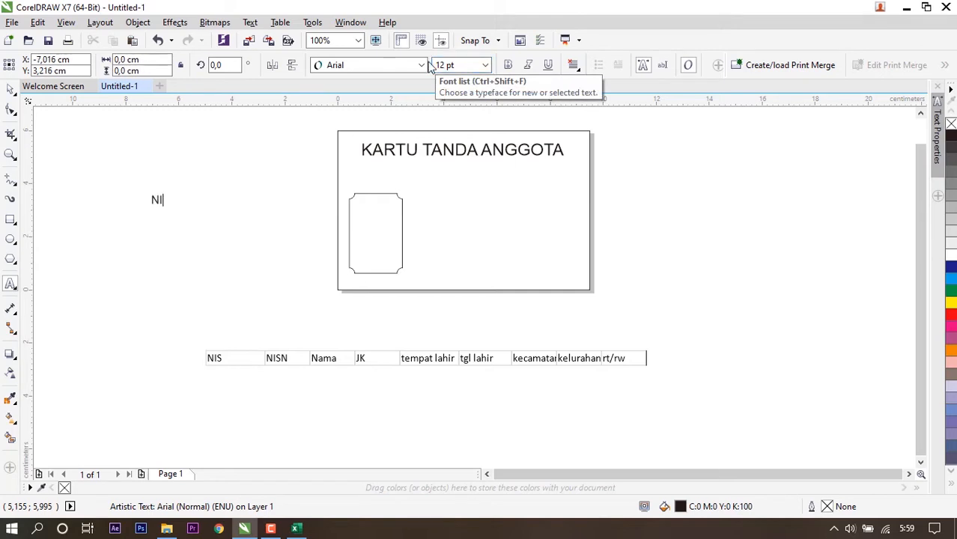
pyautogui.press('Escape')
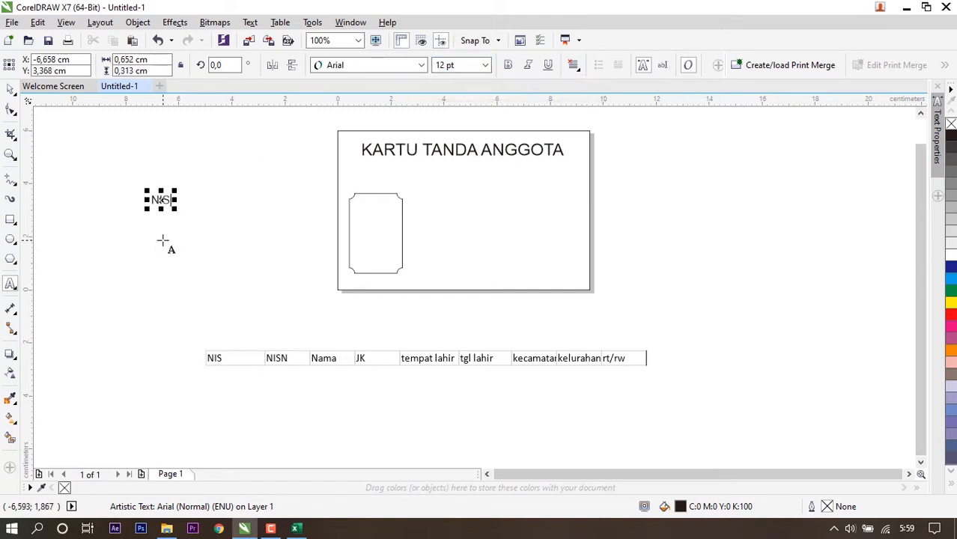
pyautogui.click(162, 238)
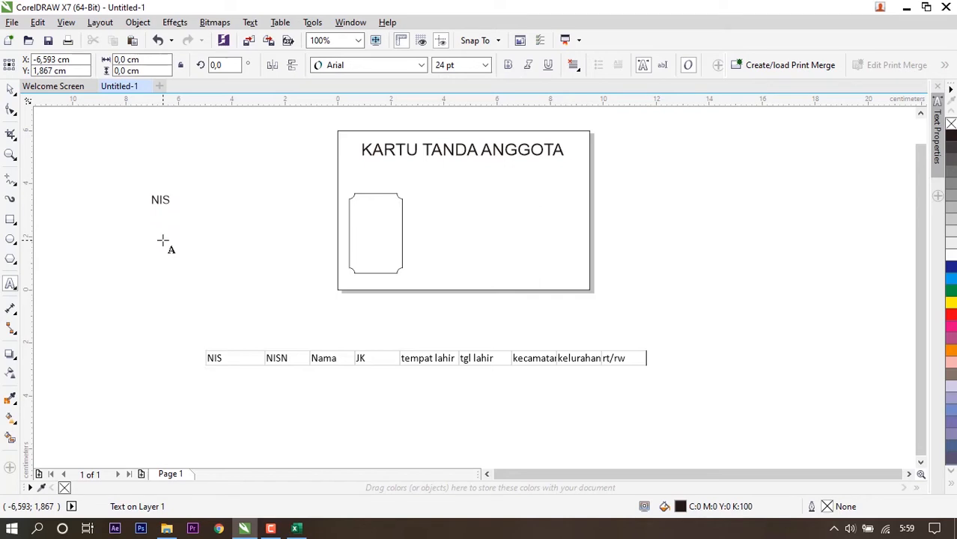
pyautogui.hotkey('ctrl', 'z')
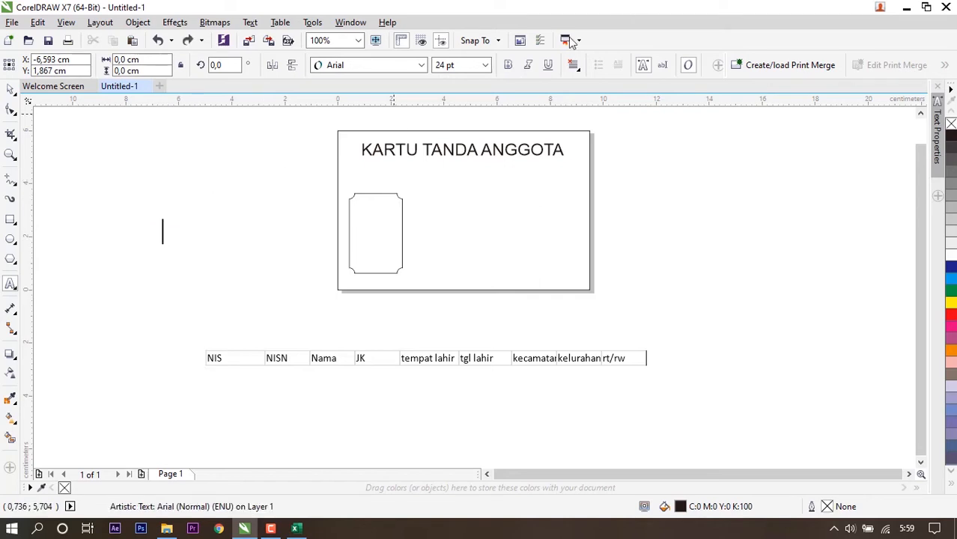
pyautogui.click(11, 89)
# Step: Add "NIS" and "NISN" as two separate text objects outside the card, one below the other
pyautogui.click(11, 284)
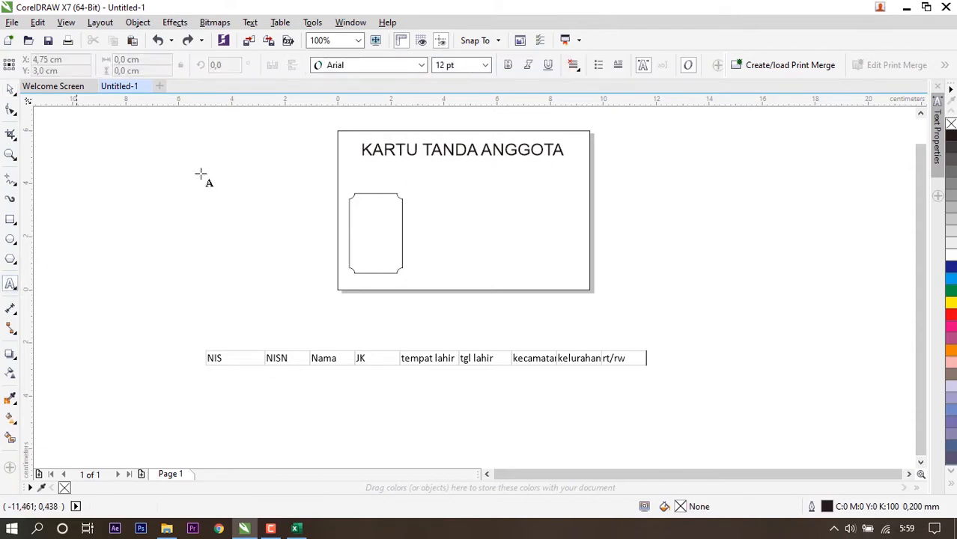
pyautogui.click(181, 209)
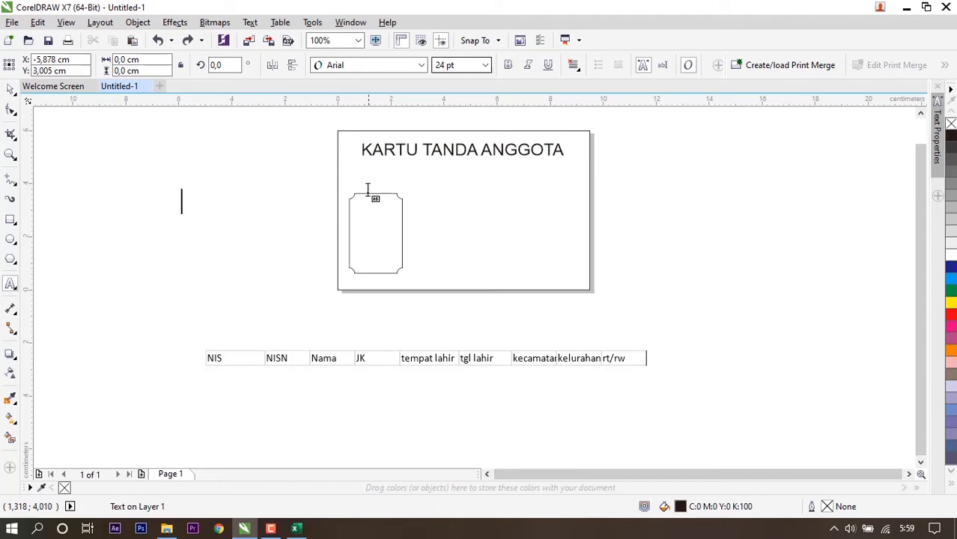
pyautogui.write('NIS')
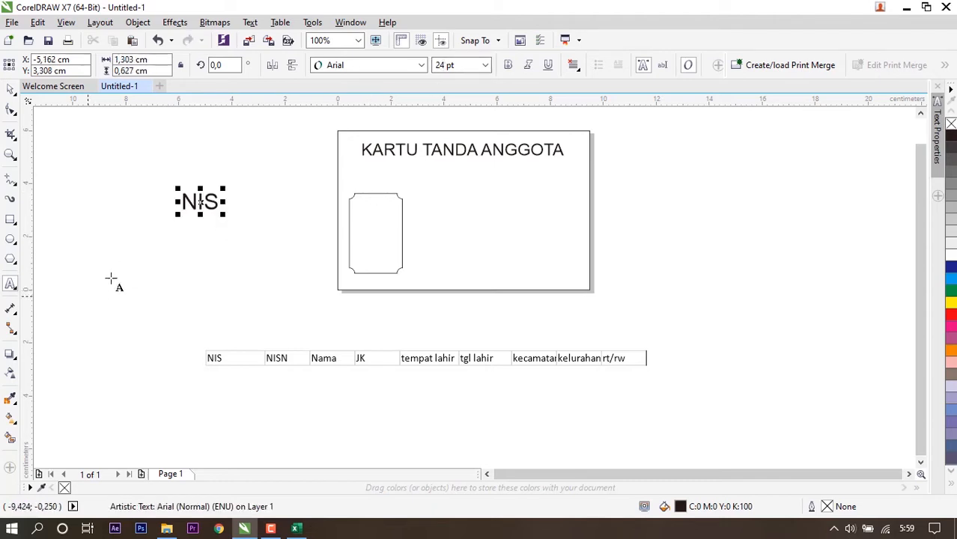
pyautogui.click(142, 255)
pyautogui.write('NISN')
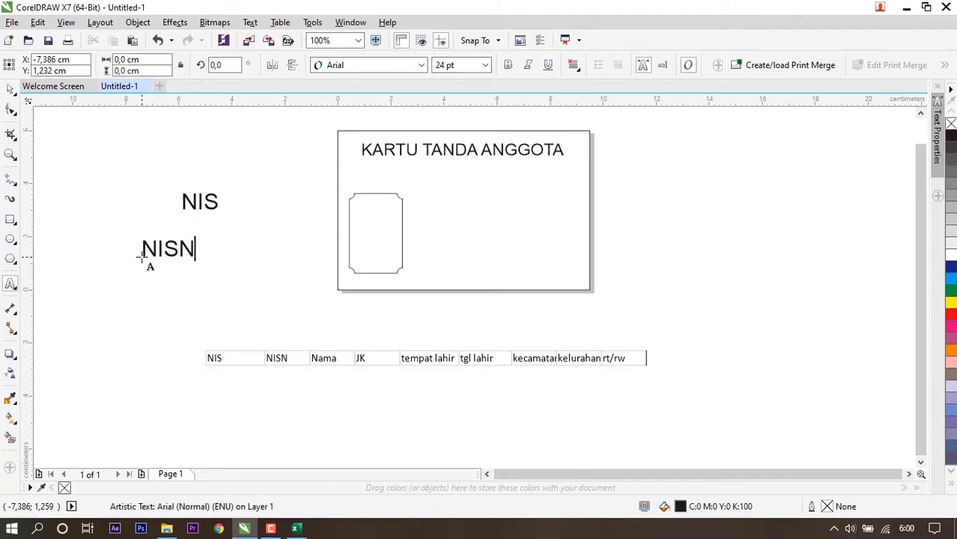
# Step: Add "NAMA" and "JENIS KELAMIN" as two separate text objects outside the card, below "NISN"
pyautogui.click(140, 308)
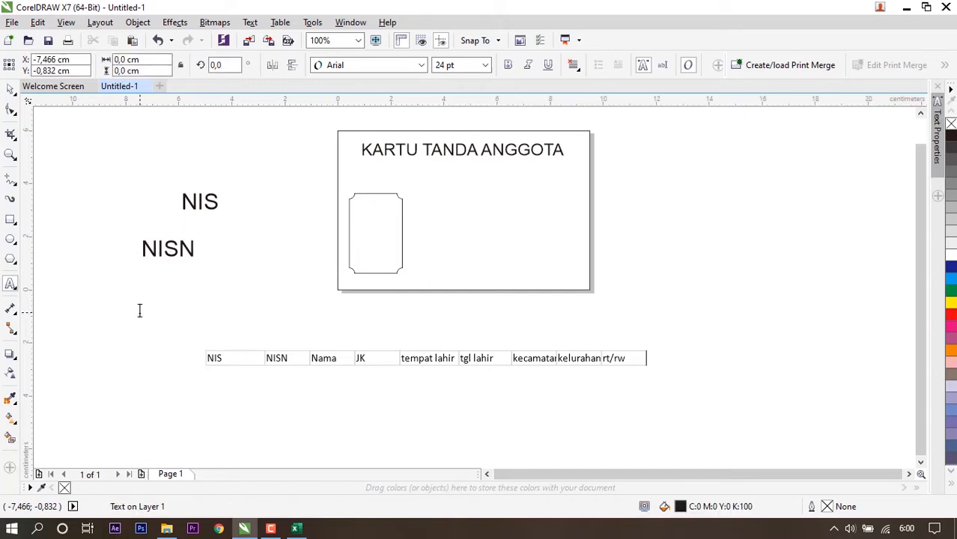
pyautogui.write('nAM')
pyautogui.press('BackSpace')
pyautogui.press('BackSpace')
pyautogui.press('BackSpace')
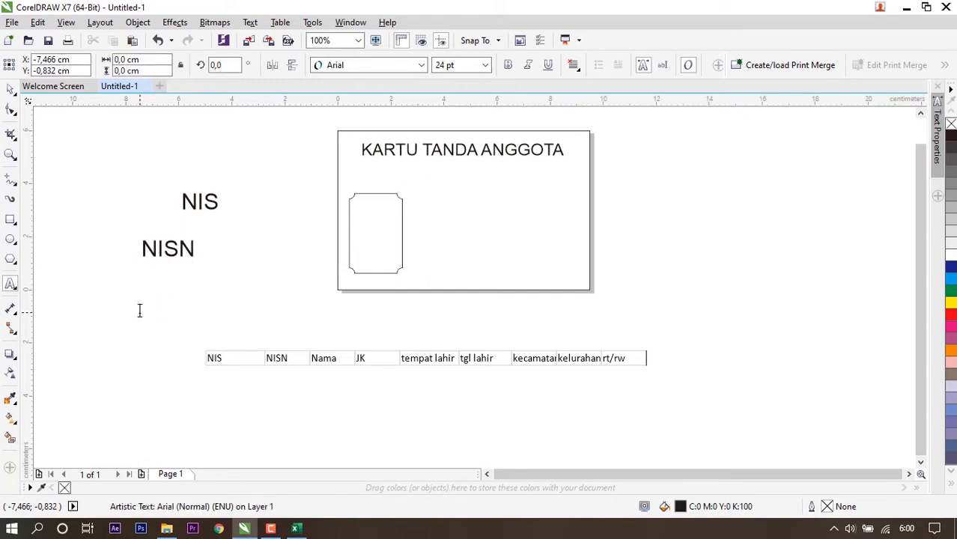
pyautogui.write('NAMA')
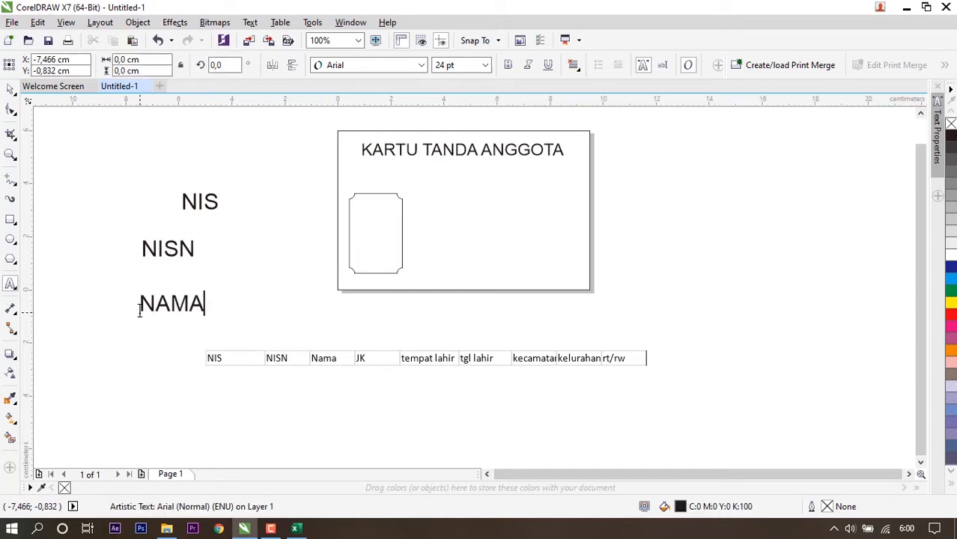
pyautogui.click(136, 364)
pyautogui.write('J')
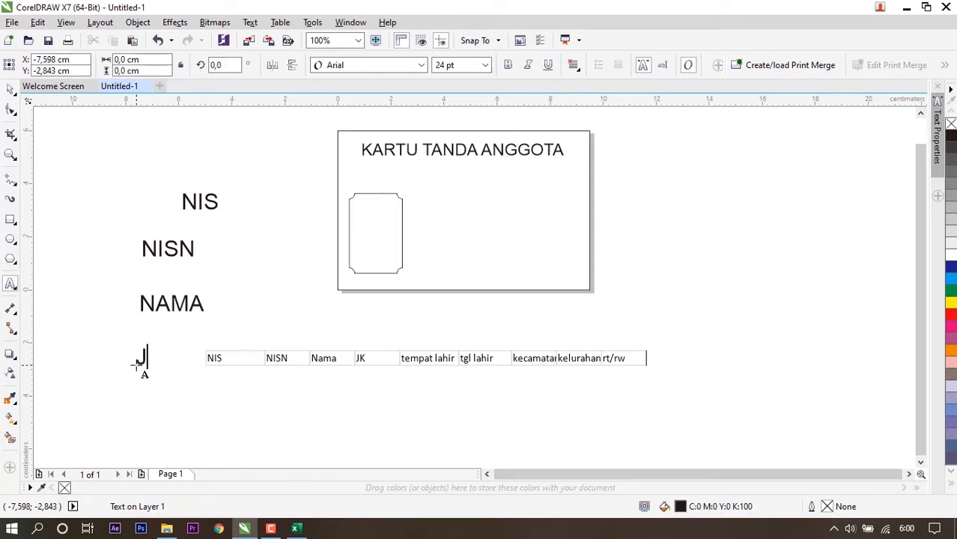
pyautogui.write('ENIS KELAMIN')
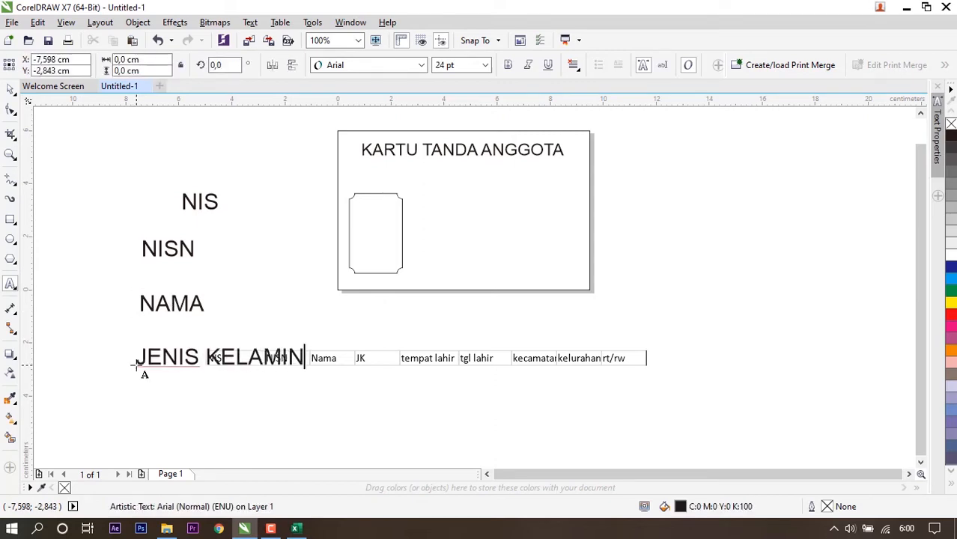
# Step: Add "TEMPAT LAHIR" and "KECAMATAN" as two separate text objects below "JENIS KELAMIN"
pyautogui.click(146, 403)
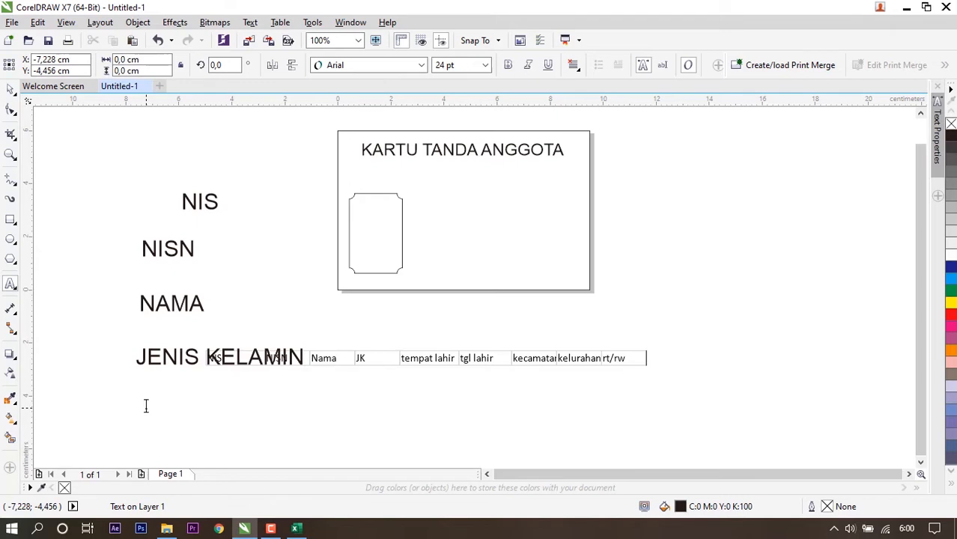
pyautogui.write('TEMPAT LA')
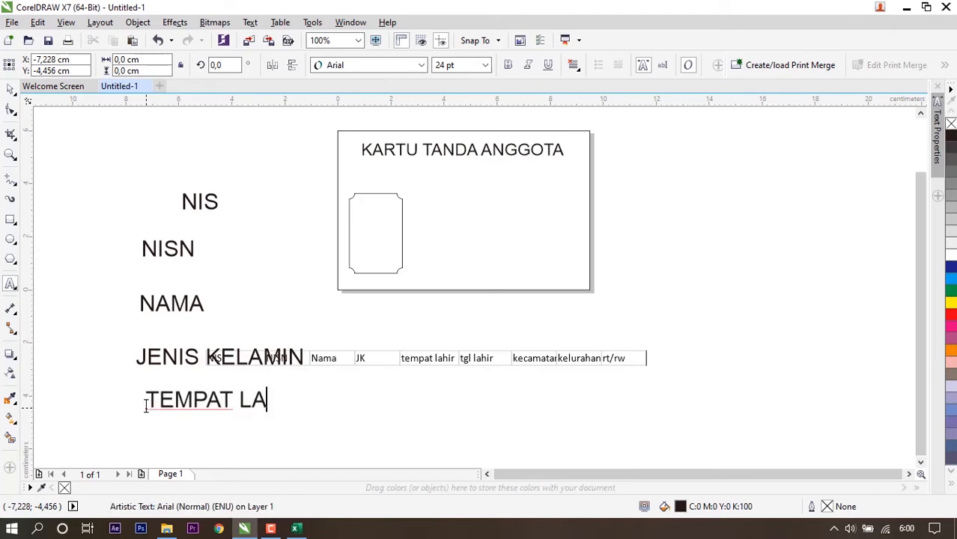
pyautogui.write('HIR')
pyautogui.press('Escape')
pyautogui.click(167, 431)
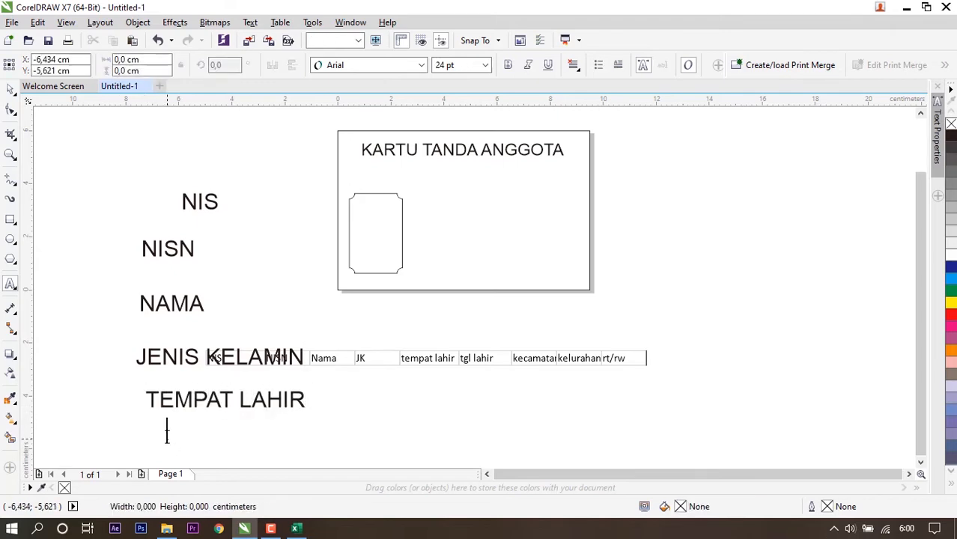
pyautogui.write('KECAMATA')
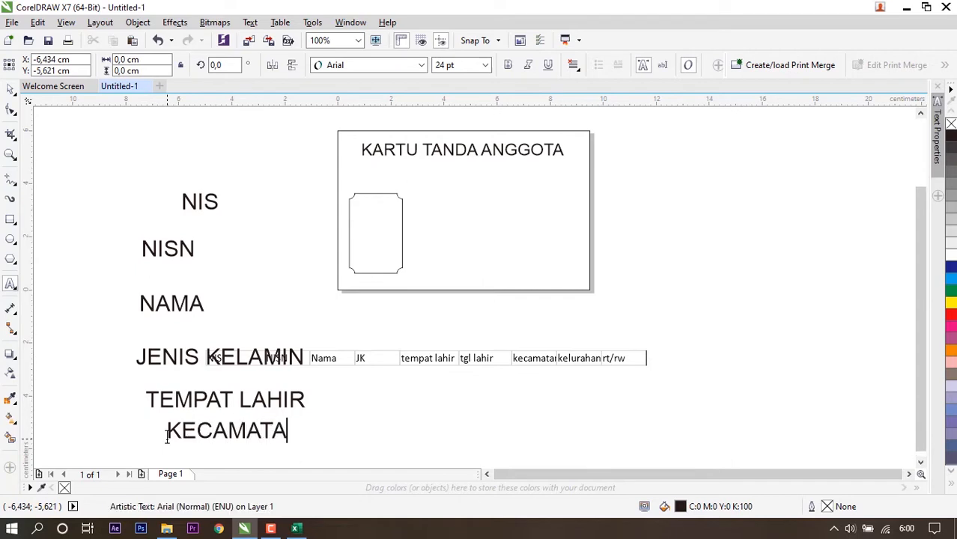
pyautogui.write('N')
pyautogui.press('Escape')
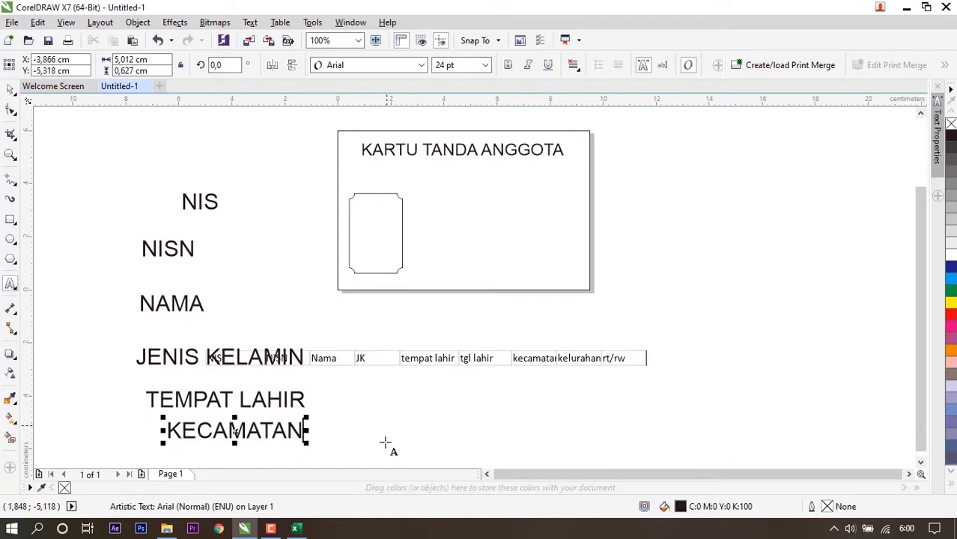
# Step: Add "KELURAHAN" and "RT/RW" as two separate text objects in the empty area below the pasted heading row
pyautogui.click(388, 455)
pyautogui.write('K')
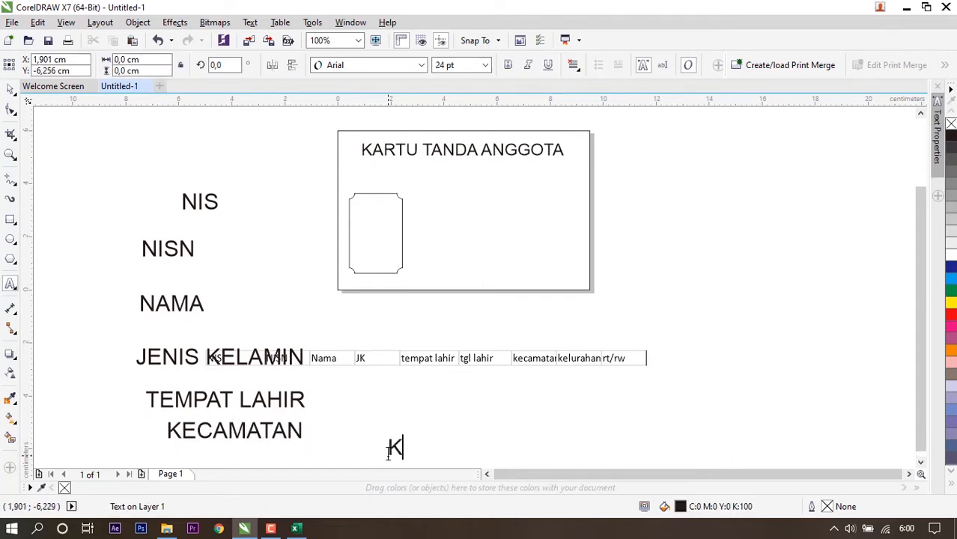
pyautogui.write('ELURAHAN')
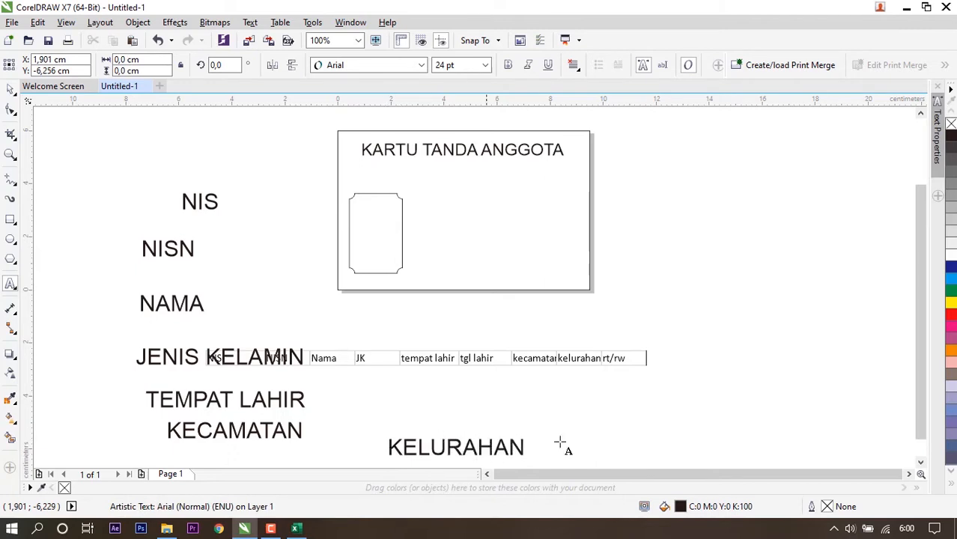
pyautogui.click(594, 442)
pyautogui.write('RT')
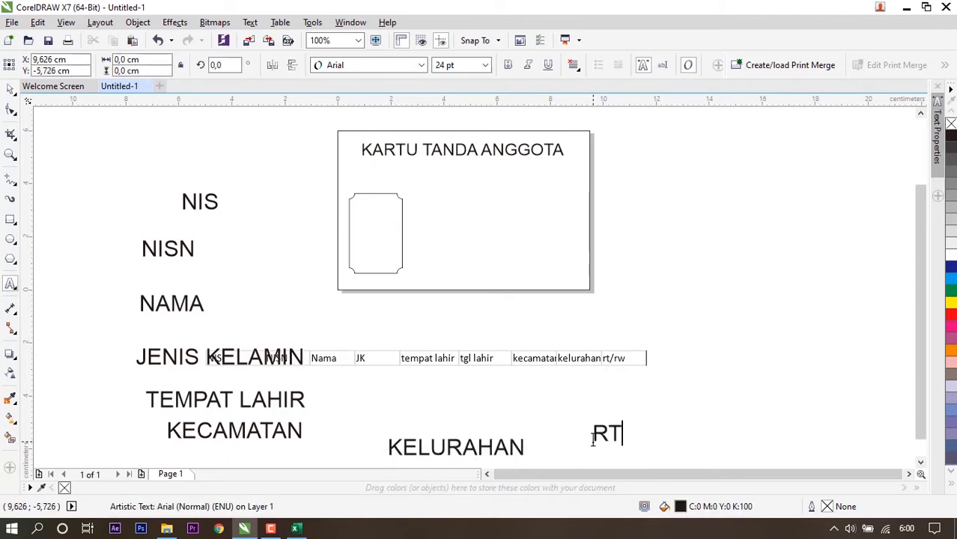
pyautogui.write('/RW')
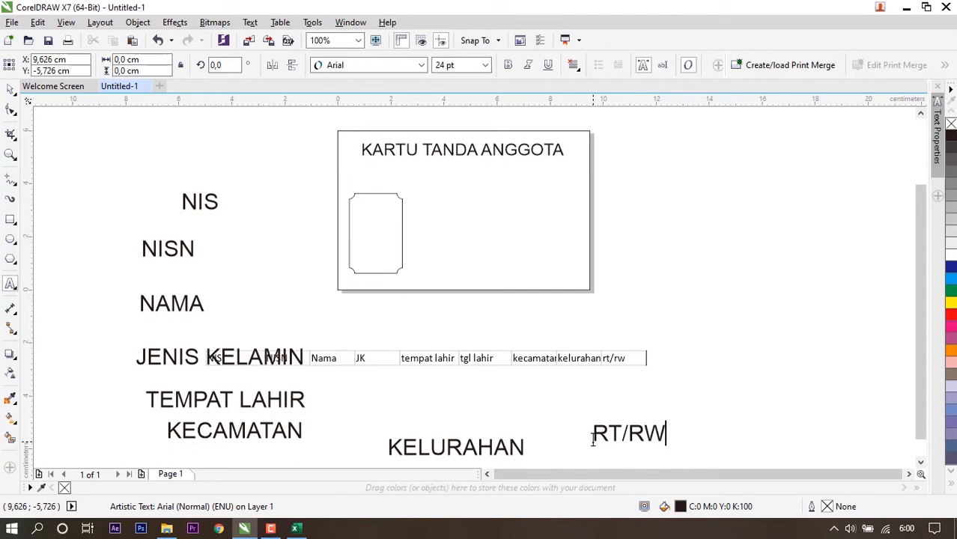
pyautogui.hotkey('ctrl', 'space')
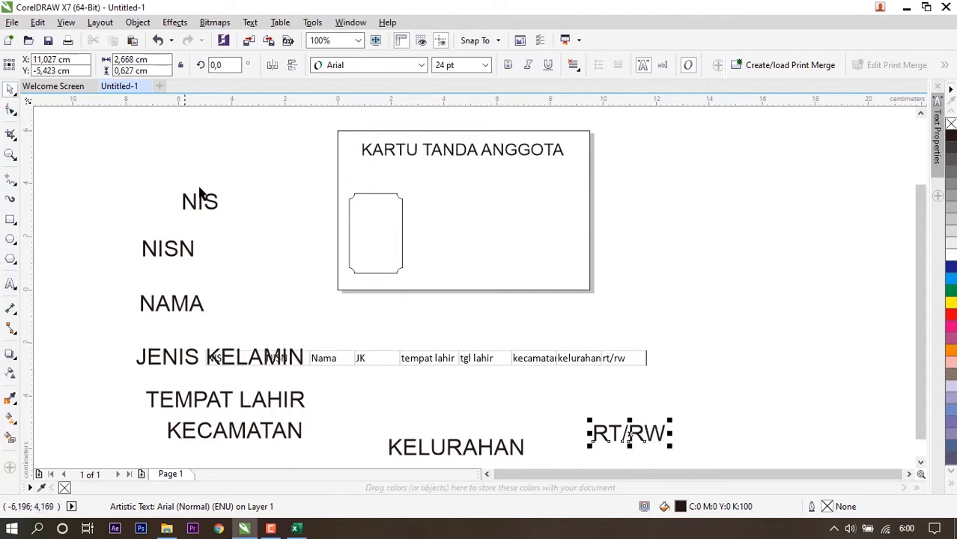
# Step: Move the texts from "NIS" to "KELURAHAN" into a rough column in the empty area beside the card, in field order
pyautogui.moveTo(208, 215); pyautogui.dragTo(229, 179)
pyautogui.moveTo(188, 253); pyautogui.dragTo(237, 218)
pyautogui.moveTo(178, 310); pyautogui.dragTo(228, 248)
pyautogui.moveTo(171, 358); pyautogui.dragTo(207, 274)
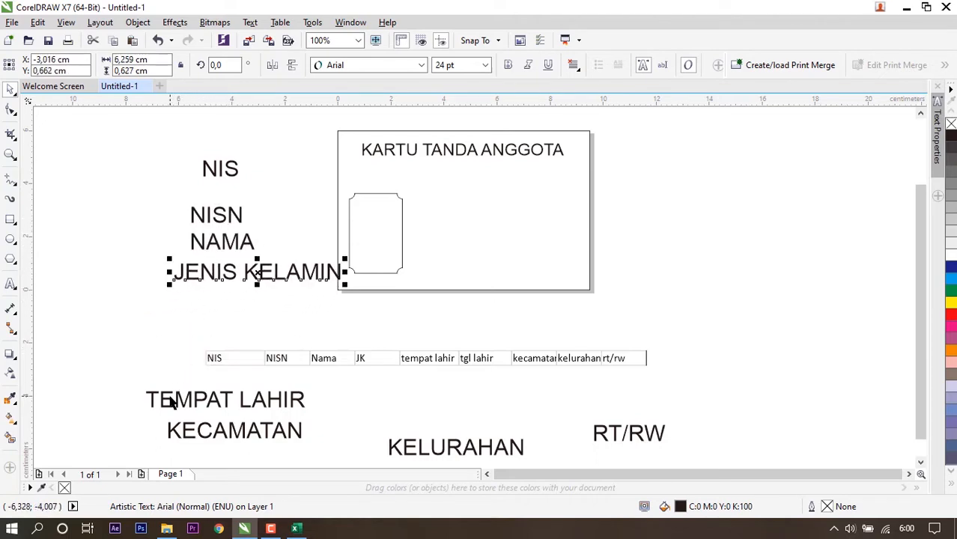
pyautogui.moveTo(171, 401); pyautogui.dragTo(191, 309)
pyautogui.moveTo(187, 438); pyautogui.dragTo(212, 332)
pyautogui.moveTo(359, 423); pyautogui.dragTo(192, 352)
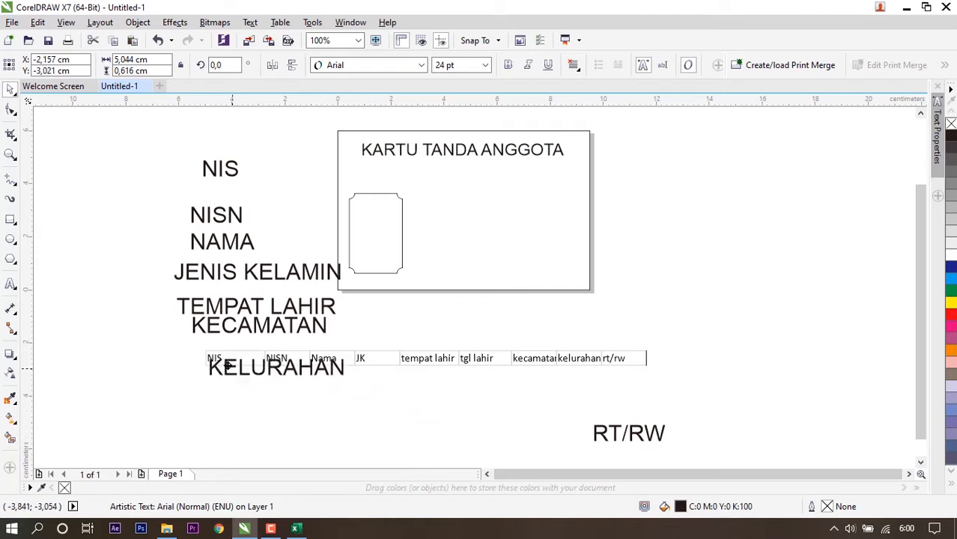
# Step: Move the pasted heading row away from the text column and place "RT/RW" below "KELURAHAN"
pyautogui.click(395, 358)
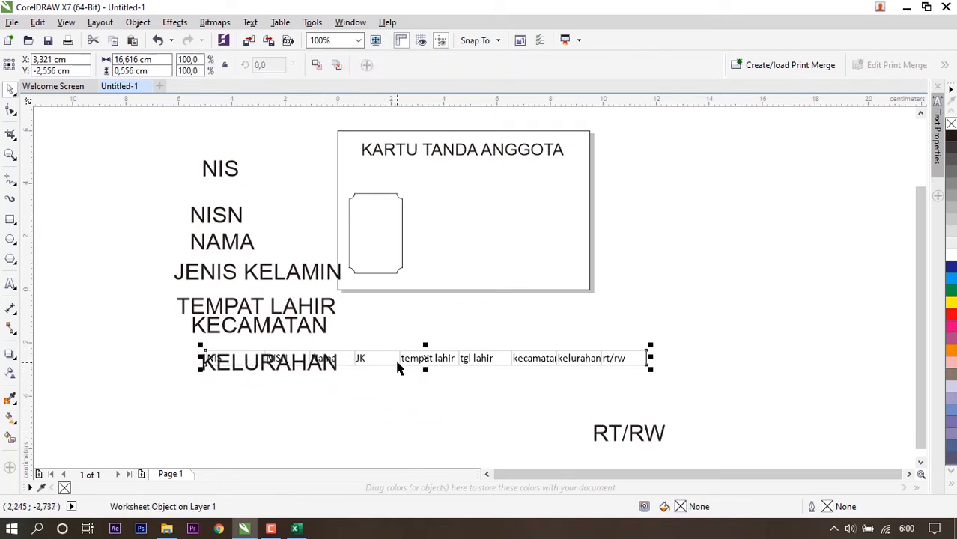
pyautogui.moveTo(398, 367); pyautogui.dragTo(617, 327)
pyautogui.moveTo(616, 432); pyautogui.dragTo(277, 386)
pyautogui.moveTo(601, 432); pyautogui.dragTo(222, 398)
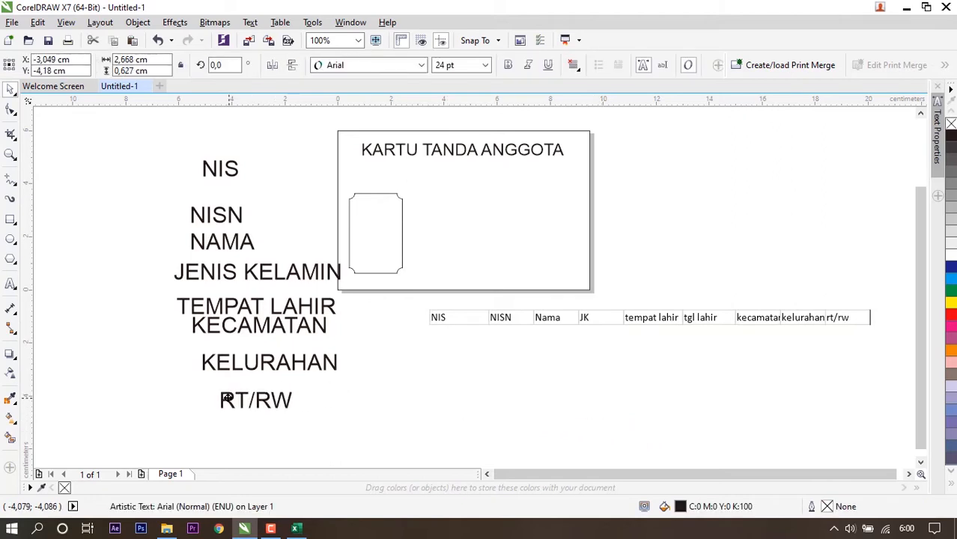
# Step: Set the font size of all field texts in the column beside the card to 12 pt
pyautogui.click(118, 255)
pyautogui.moveTo(136, 132); pyautogui.dragTo(346, 440)
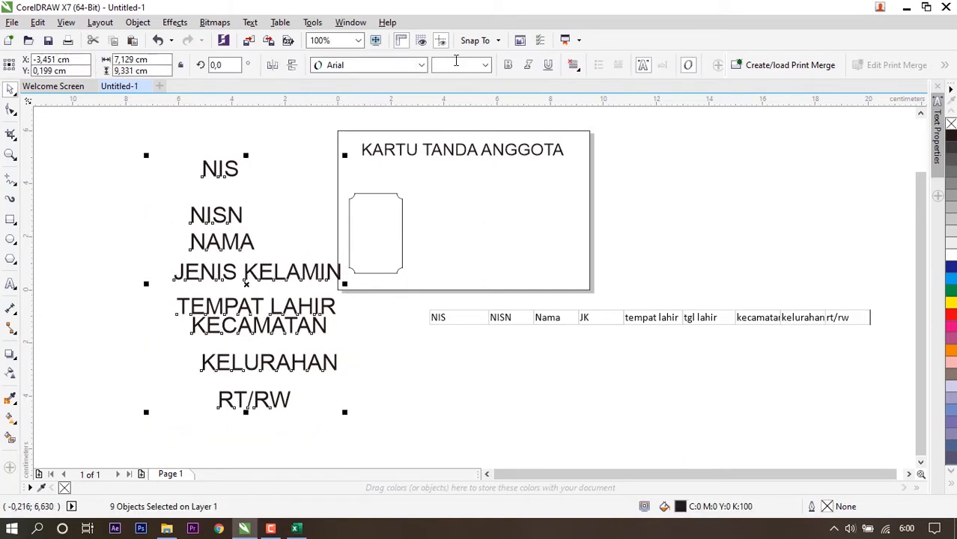
pyautogui.click(486, 66)
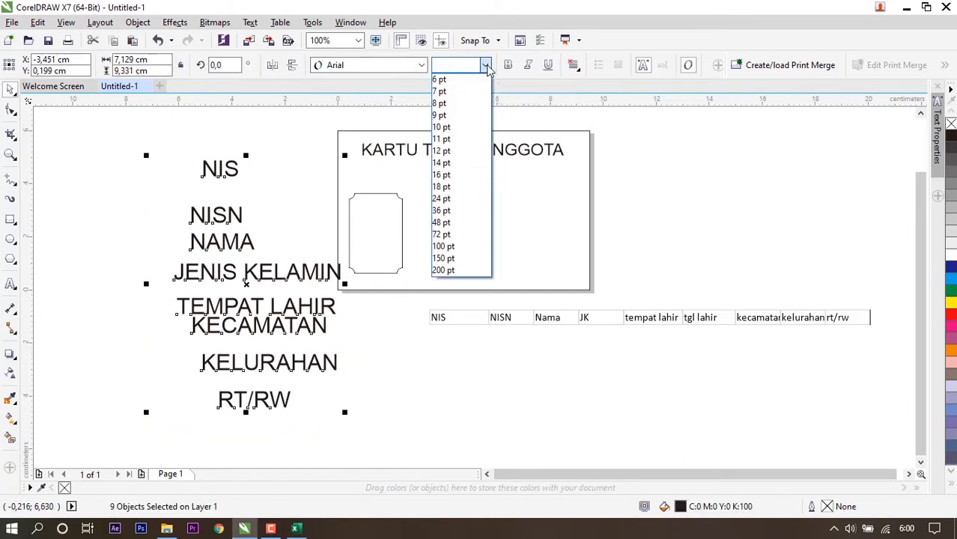
pyautogui.click(442, 151)
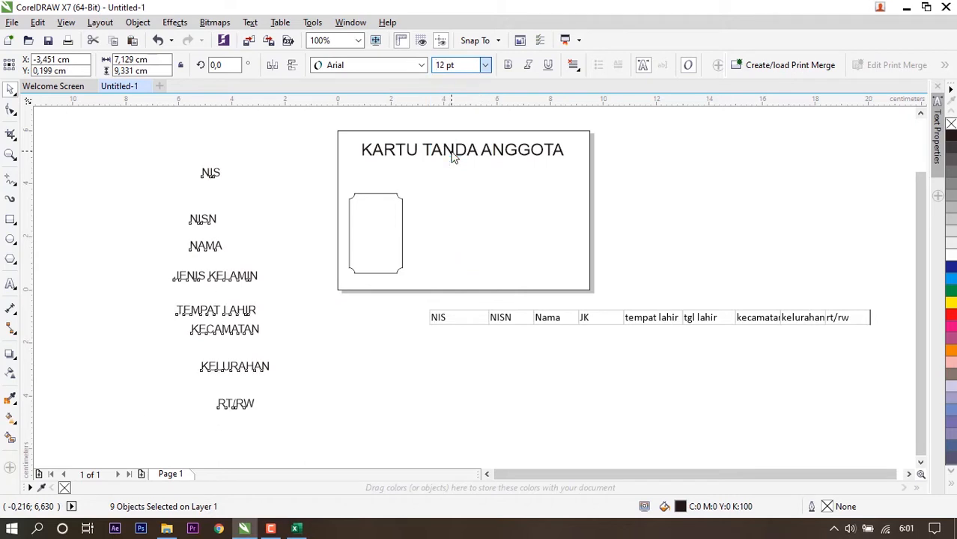
pyautogui.click(105, 159)
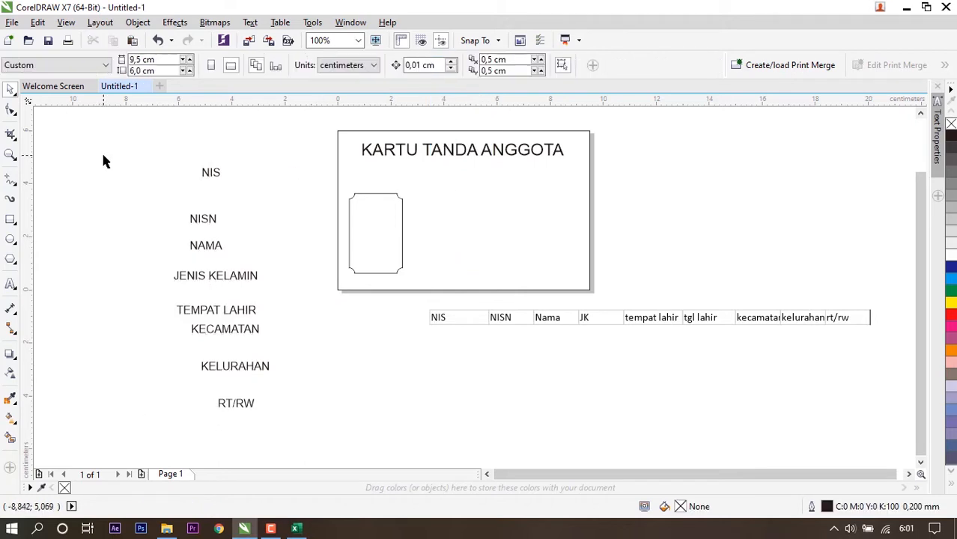
# Step: Move the eight field texts one by one onto the card beside the photo frame, stacked from "NIS" to "RT/RW"
pyautogui.click(211, 174)
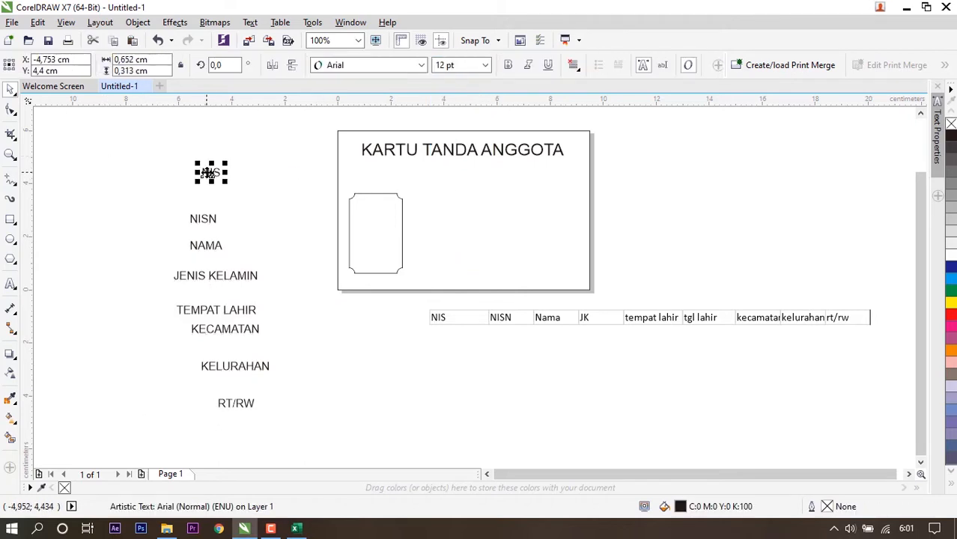
pyautogui.moveTo(206, 173); pyautogui.dragTo(442, 180)
pyautogui.moveTo(211, 218); pyautogui.dragTo(452, 196)
pyautogui.moveTo(199, 250); pyautogui.dragTo(445, 216)
pyautogui.moveTo(252, 277); pyautogui.dragTo(504, 225)
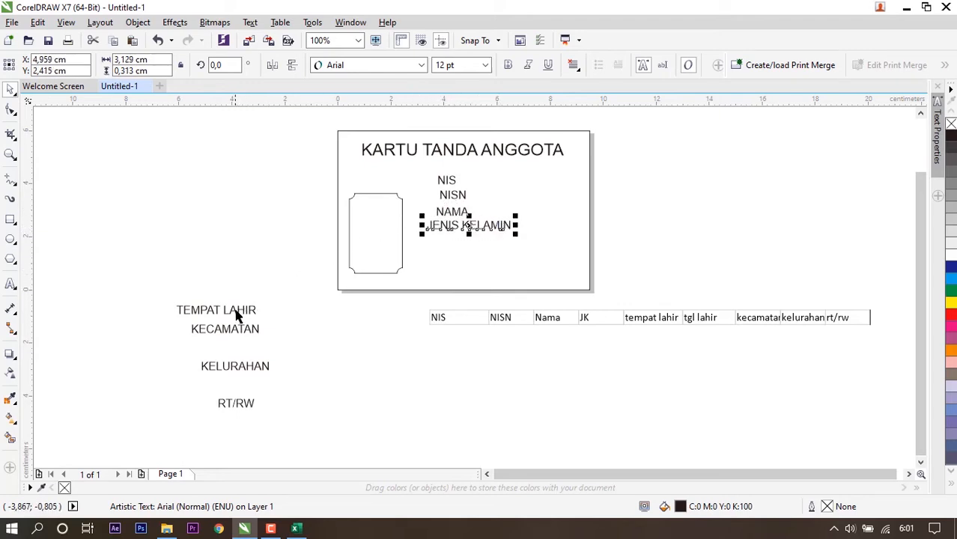
pyautogui.moveTo(236, 315); pyautogui.dragTo(478, 245)
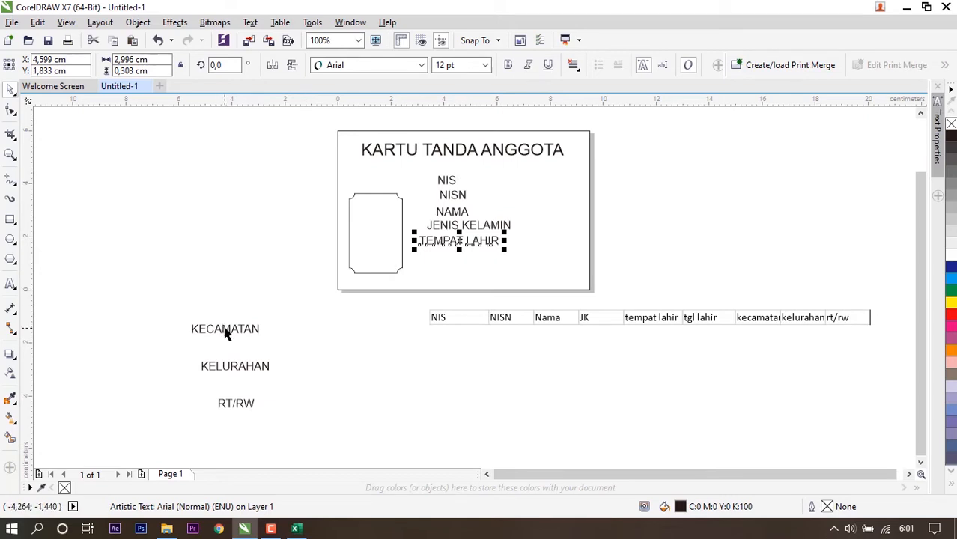
pyautogui.moveTo(225, 333); pyautogui.dragTo(451, 258)
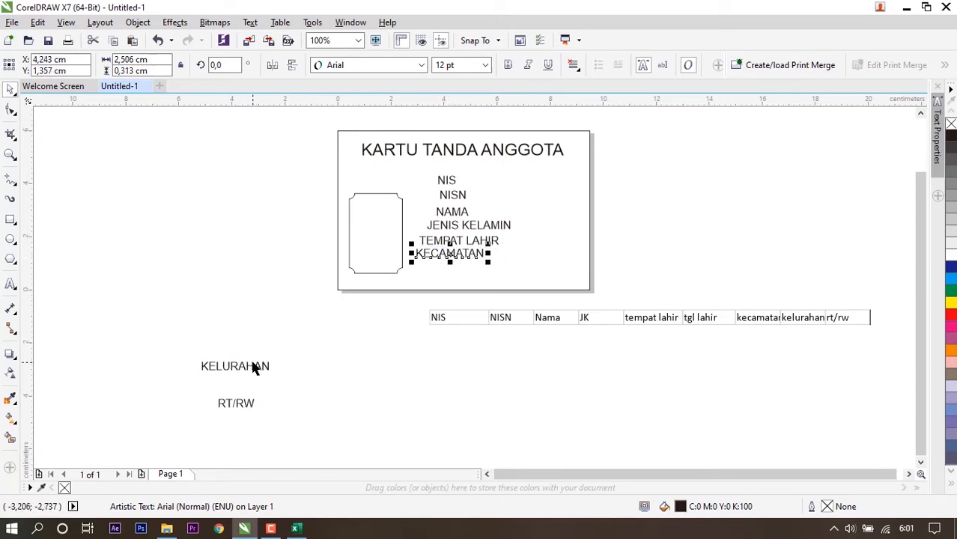
pyautogui.moveTo(253, 367); pyautogui.dragTo(466, 265)
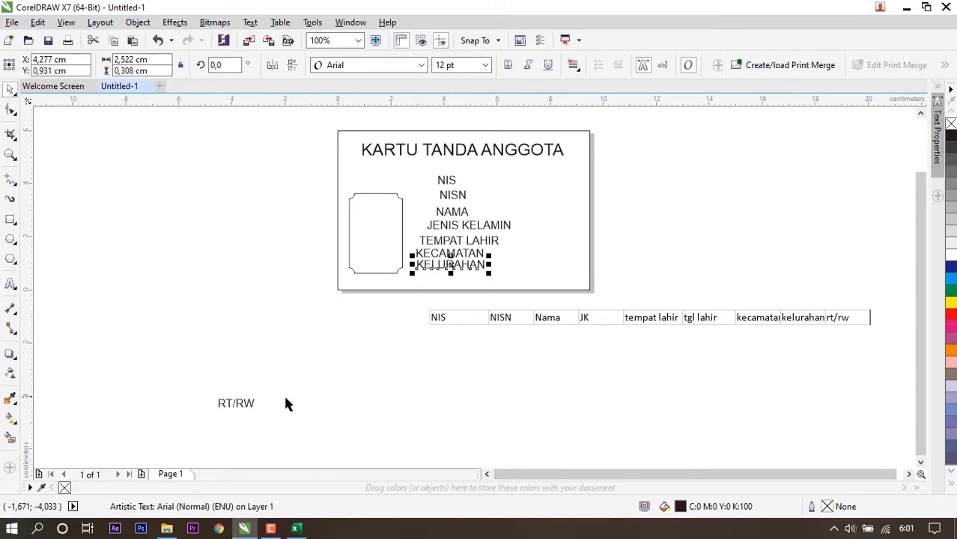
pyautogui.moveTo(251, 406); pyautogui.dragTo(462, 277)
# Step: Set the font size of the eight field texts on the card to 10 pt
pyautogui.moveTo(663, 302); pyautogui.dragTo(411, 167)
pyautogui.doubleClick(442, 65)
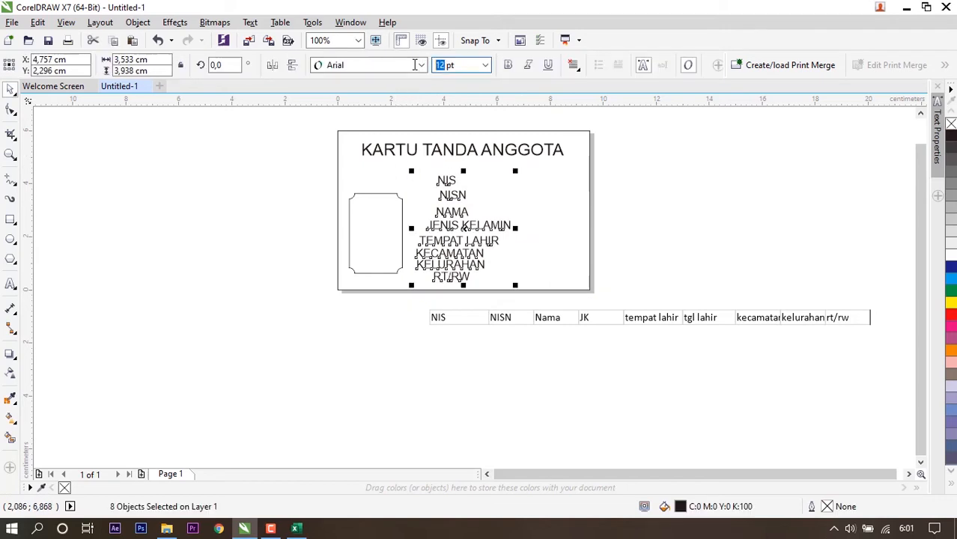
pyautogui.write('10')
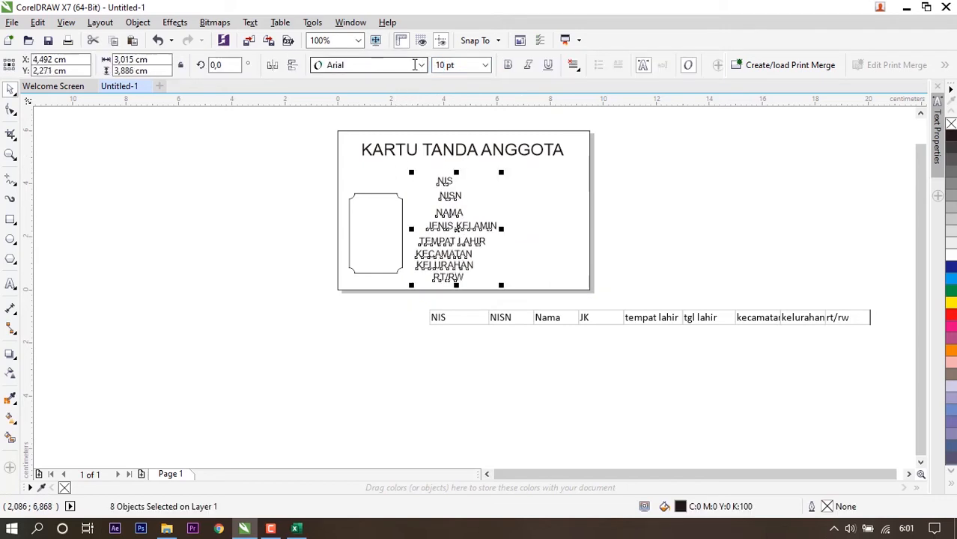
pyautogui.click(701, 166)
# Step: Place a vertical guideline at about X 3,09 cm, just beside the photo frame
pyautogui.scroll(1, 499, 179)
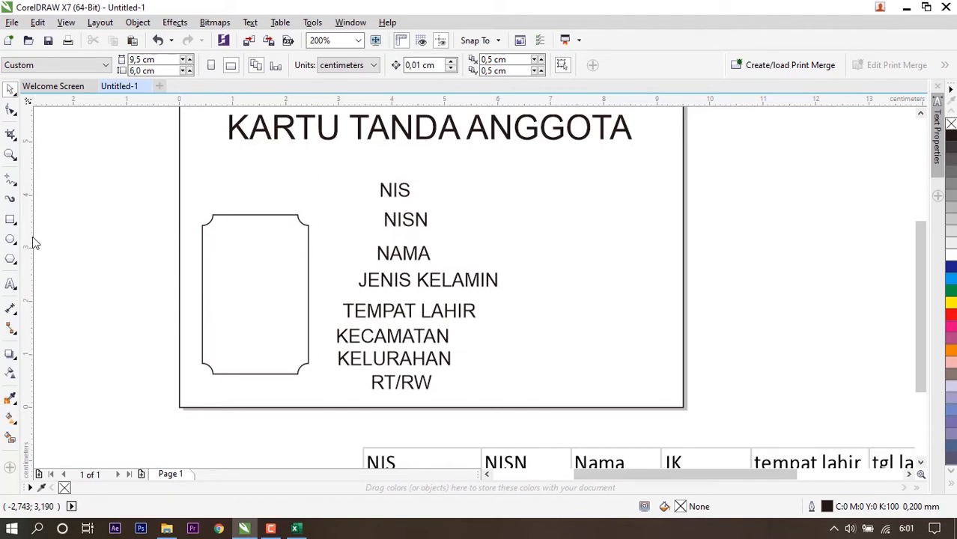
pyautogui.moveTo(29, 241); pyautogui.dragTo(346, 236)
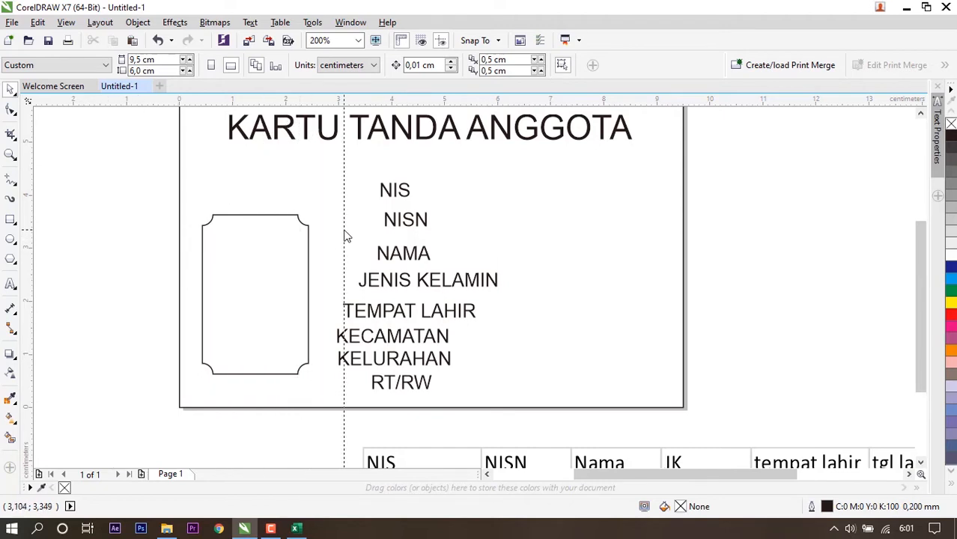
pyautogui.moveTo(334, 236); pyautogui.dragTo(344, 236)
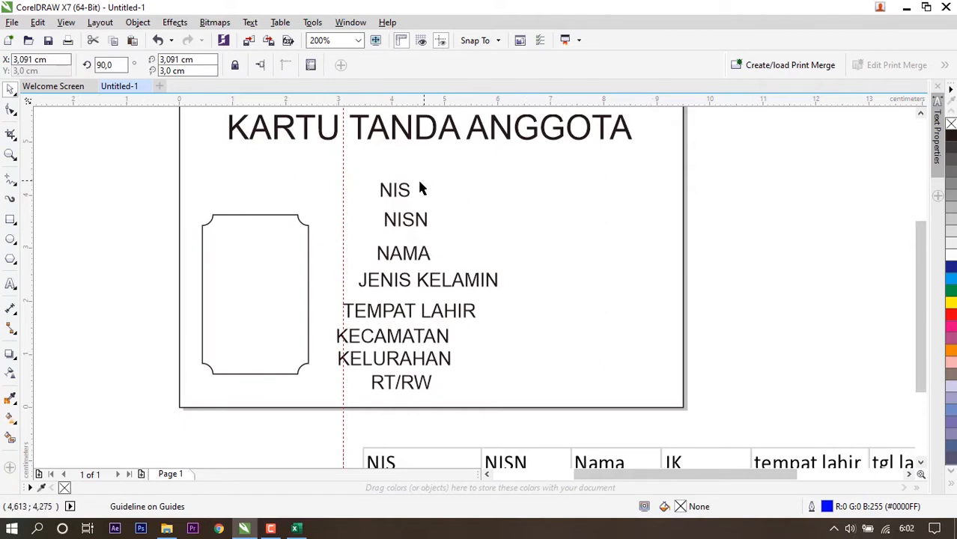
# Step: Move the "NIS" text on the card so that it starts at the vertical guideline
pyautogui.click(395, 189)
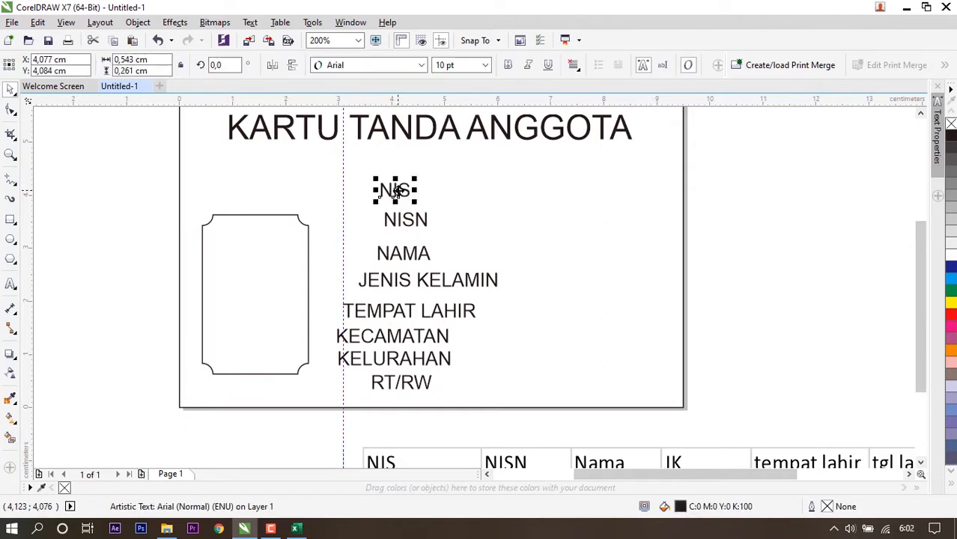
pyautogui.moveTo(396, 190); pyautogui.dragTo(367, 188)
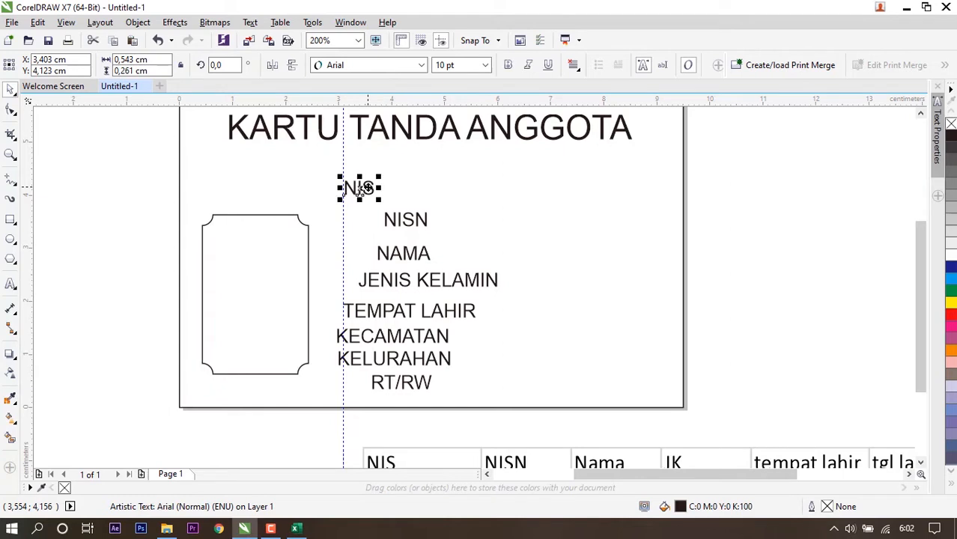
# Step: Move the "NISN" and "NAMA" texts so that they start at the vertical guideline, evenly spaced below "NIS"
pyautogui.click(411, 224)
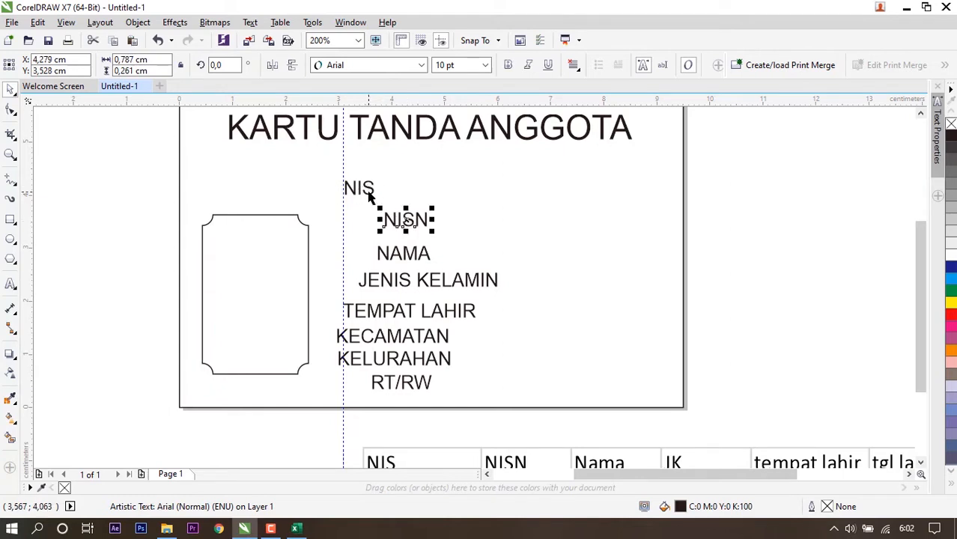
pyautogui.keyDown('shift'); pyautogui.click(368, 193); pyautogui.keyUp('shift')
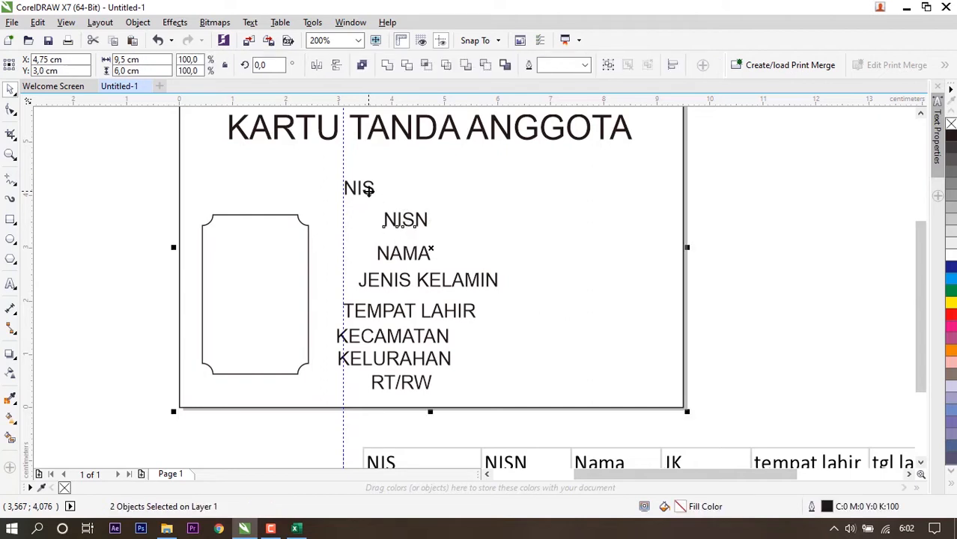
pyautogui.click(698, 189)
pyautogui.click(411, 219)
pyautogui.moveTo(408, 218); pyautogui.dragTo(367, 214)
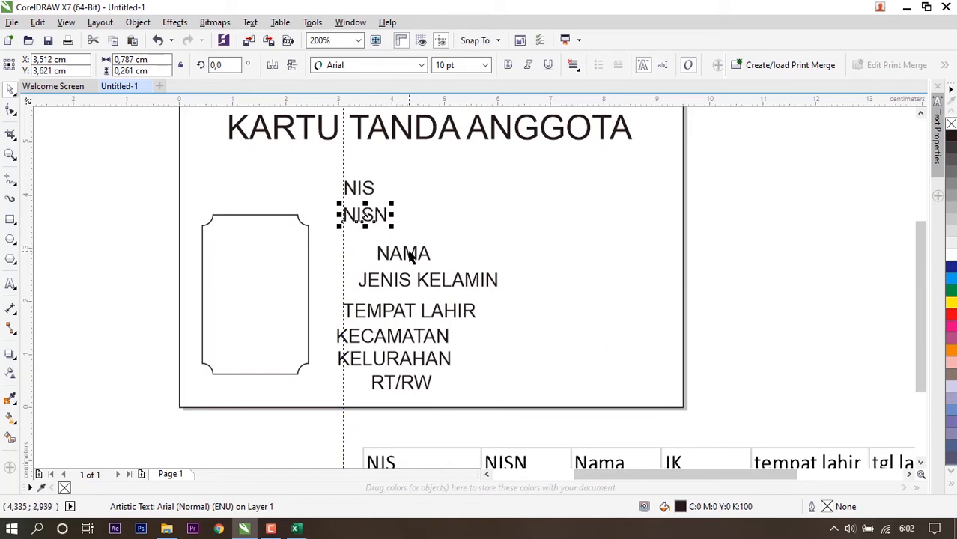
pyautogui.moveTo(410, 257); pyautogui.dragTo(372, 239)
# Step: Move the "JENIS KELAMIN", "TEMPAT LAHIR" and "KECAMATAN" texts to start at the vertical guideline, evenly spaced below "NAMA"
pyautogui.click(436, 281)
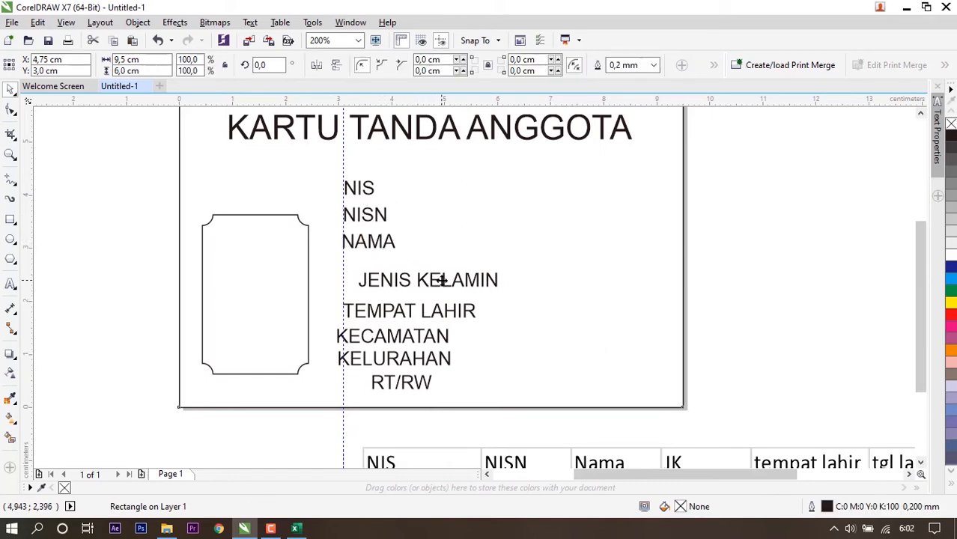
pyautogui.click(442, 280)
pyautogui.moveTo(442, 280); pyautogui.dragTo(428, 273)
pyautogui.click(405, 310)
pyautogui.moveTo(406, 311); pyautogui.dragTo(397, 298)
pyautogui.moveTo(388, 332); pyautogui.dragTo(395, 322)
# Step: Move the "KELURAHAN" and "RT/RW" texts so that they start at the vertical guideline, evenly spaced below "KECAMATAN"
pyautogui.click(379, 365)
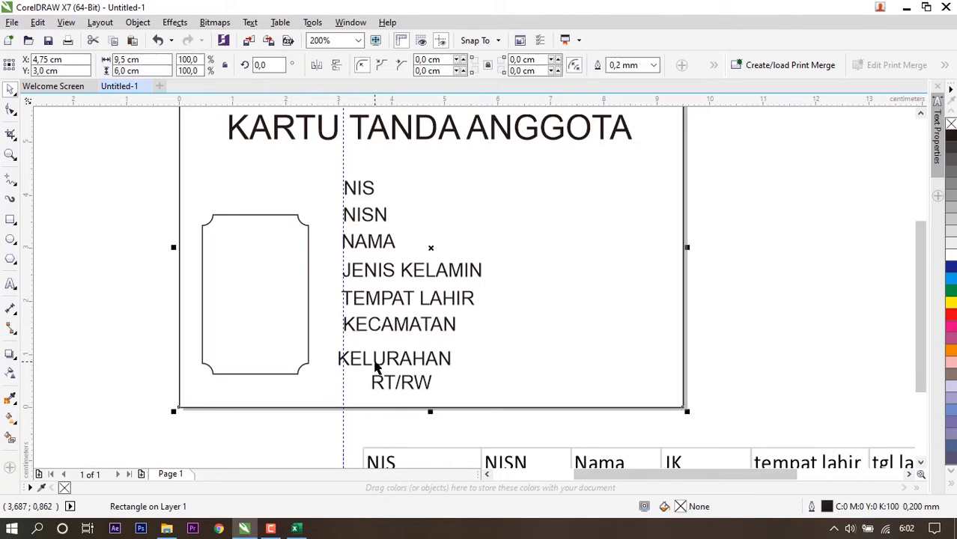
pyautogui.doubleClick(379, 365)
pyautogui.click(133, 325)
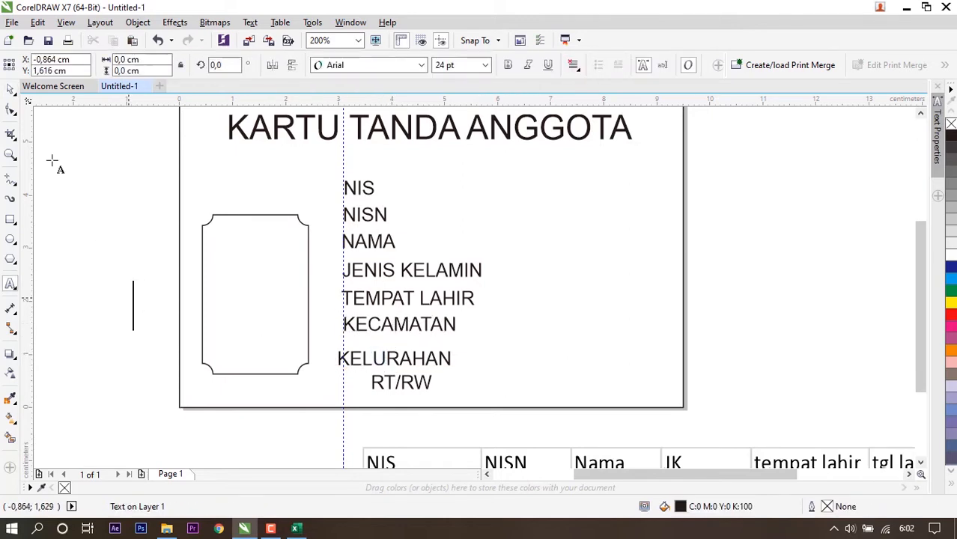
pyautogui.click(11, 89)
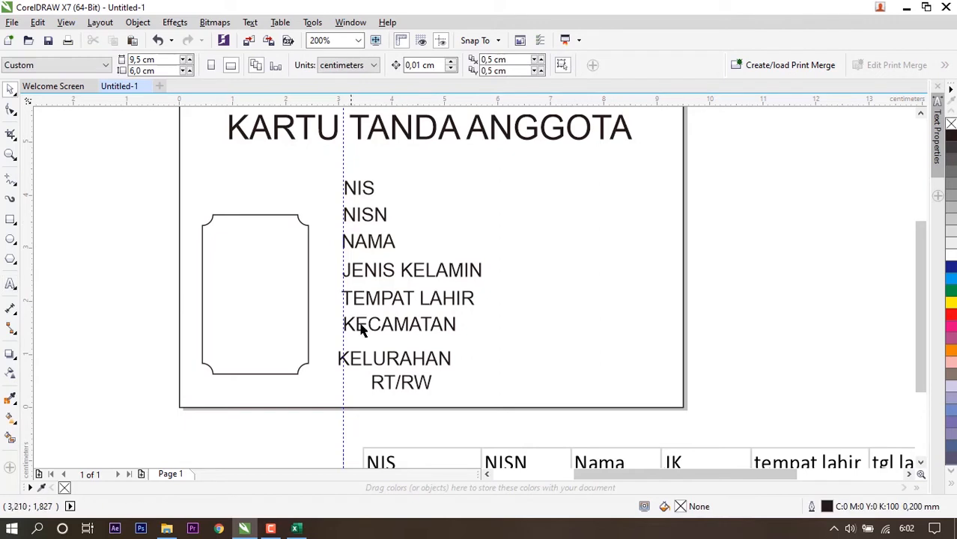
pyautogui.click(397, 363)
pyautogui.moveTo(397, 363); pyautogui.dragTo(363, 379)
pyautogui.click(395, 380)
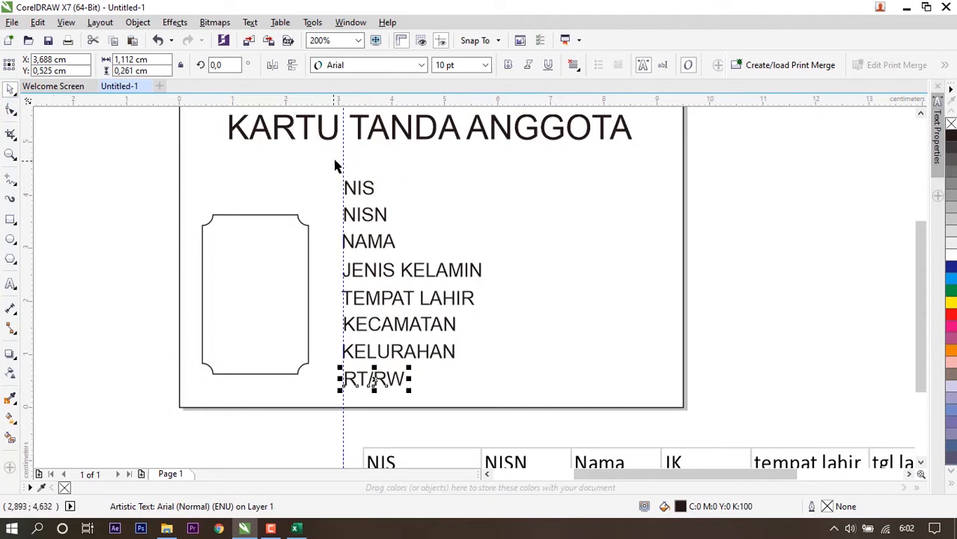
# Step: Move the vertical guideline to about X 5,83 cm and add a 10 pt ":" text just past it, beside "NIS"
pyautogui.moveTo(346, 166); pyautogui.dragTo(487, 161)
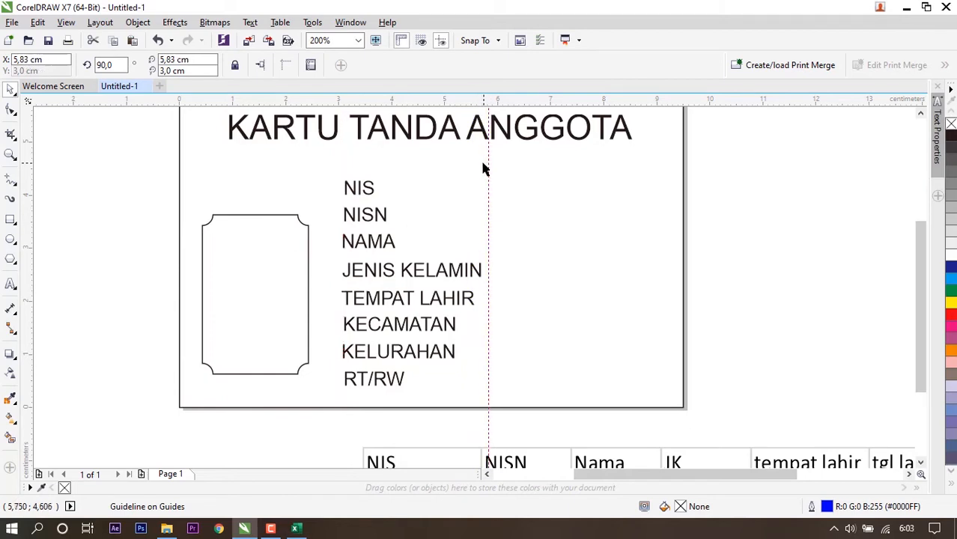
pyautogui.click(10, 285)
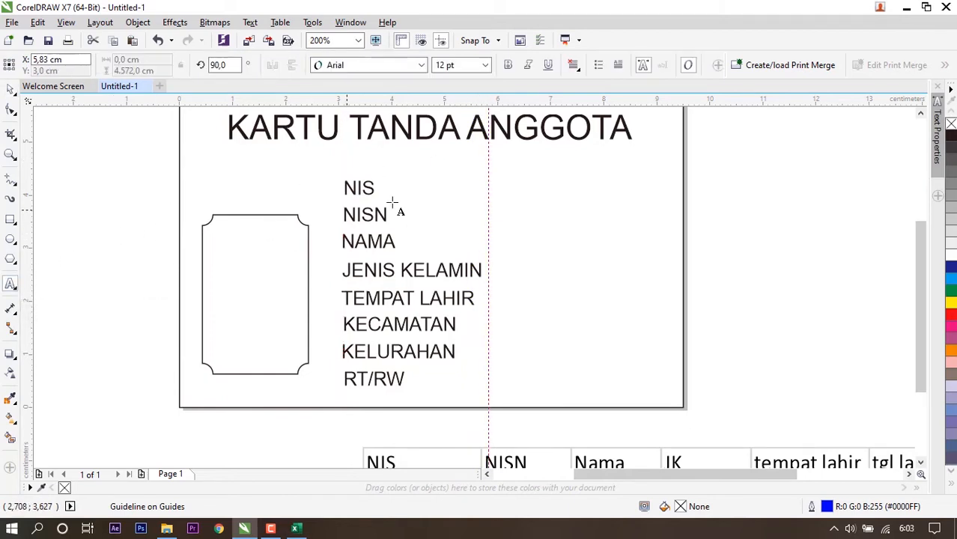
pyautogui.click(496, 188)
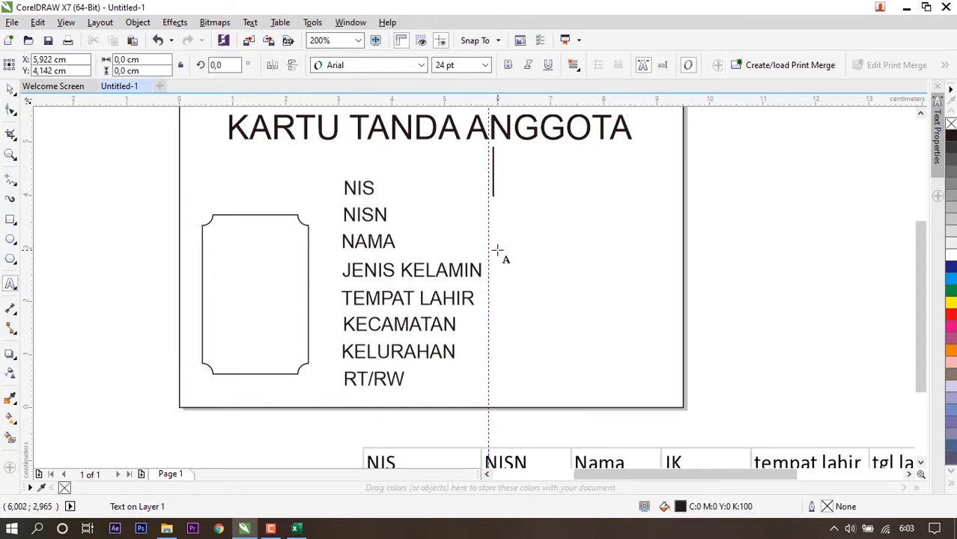
pyautogui.moveTo(449, 65); pyautogui.dragTo(424, 65)
pyautogui.write('10')
pyautogui.press('Return')
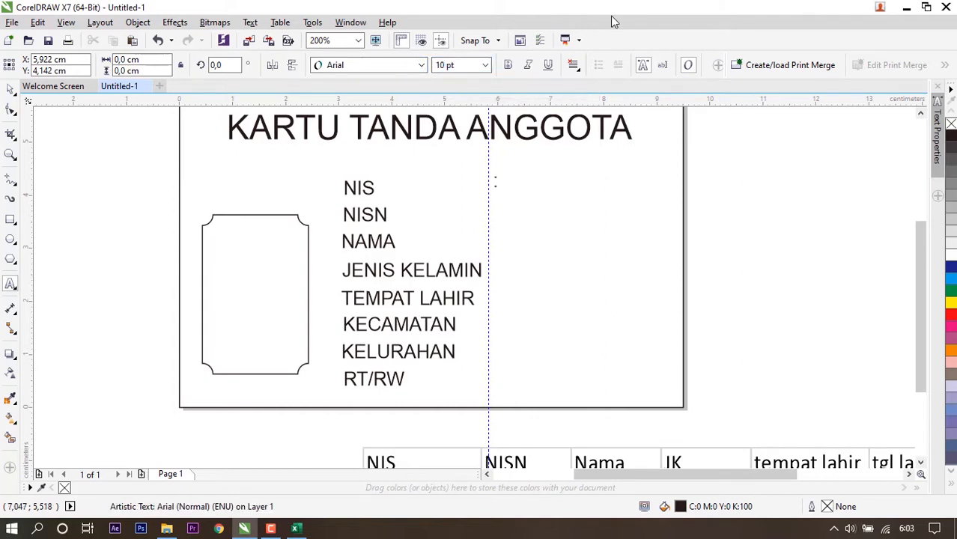
pyautogui.click(10, 88)
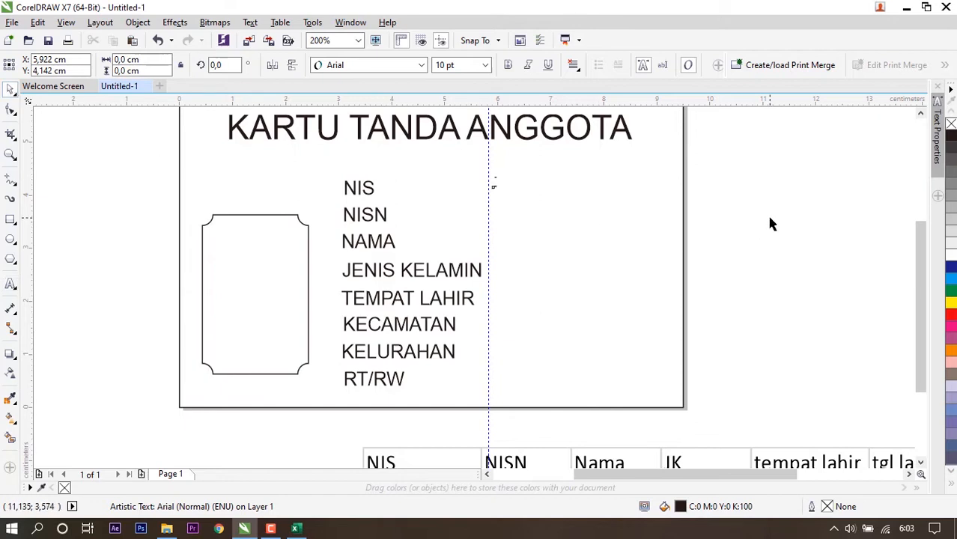
pyautogui.click(771, 223)
# Step: Align the colon with the "NIS" text so that their centres are at the same height
pyautogui.scroll(2, 457, 152)
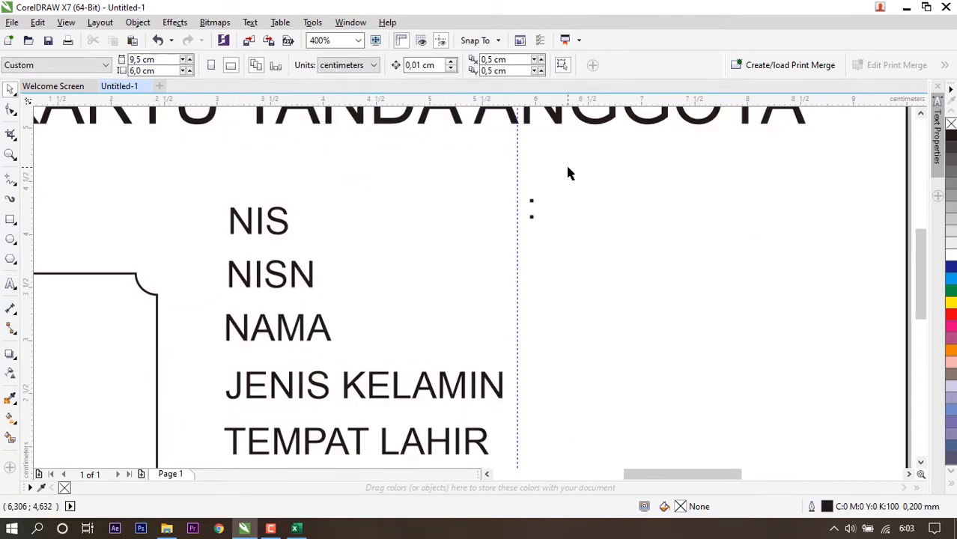
pyautogui.click(532, 207)
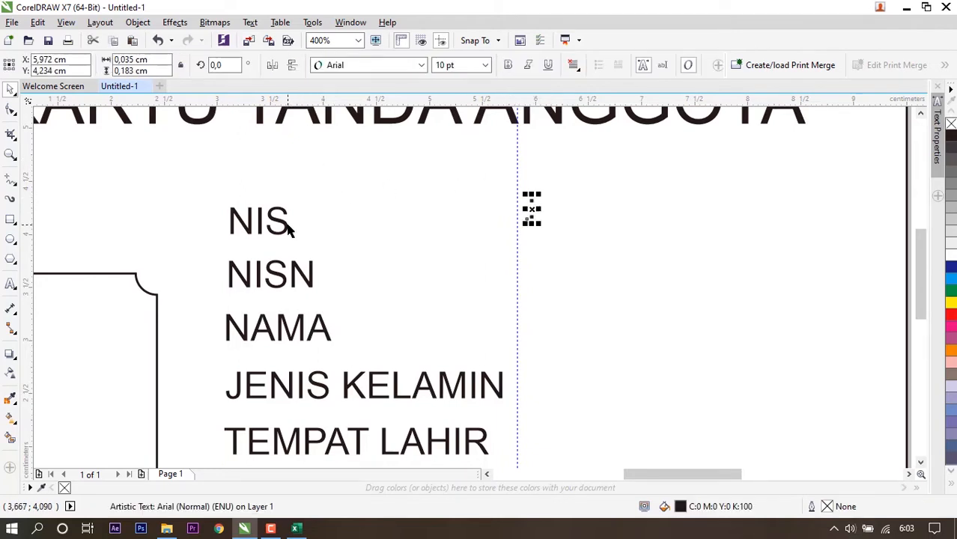
pyautogui.click(600, 201)
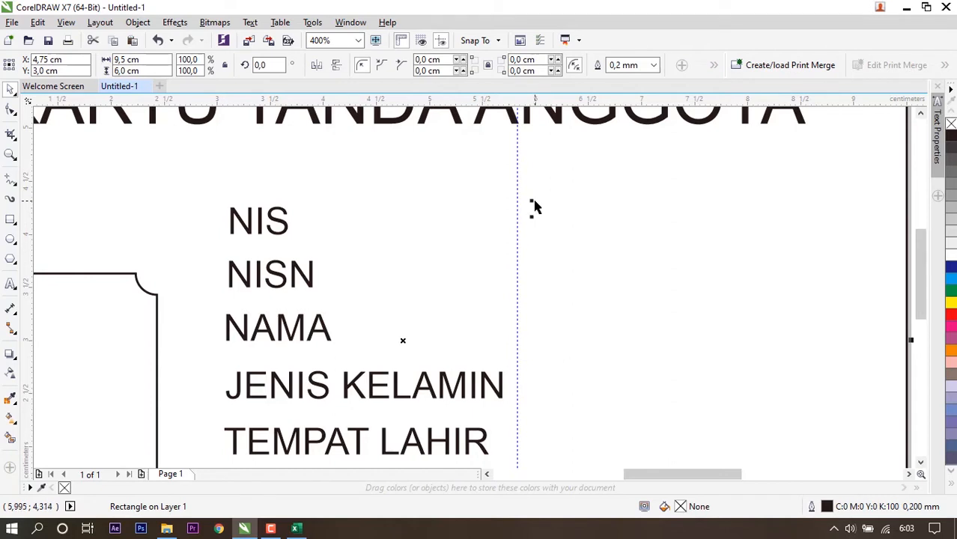
pyautogui.click(532, 207)
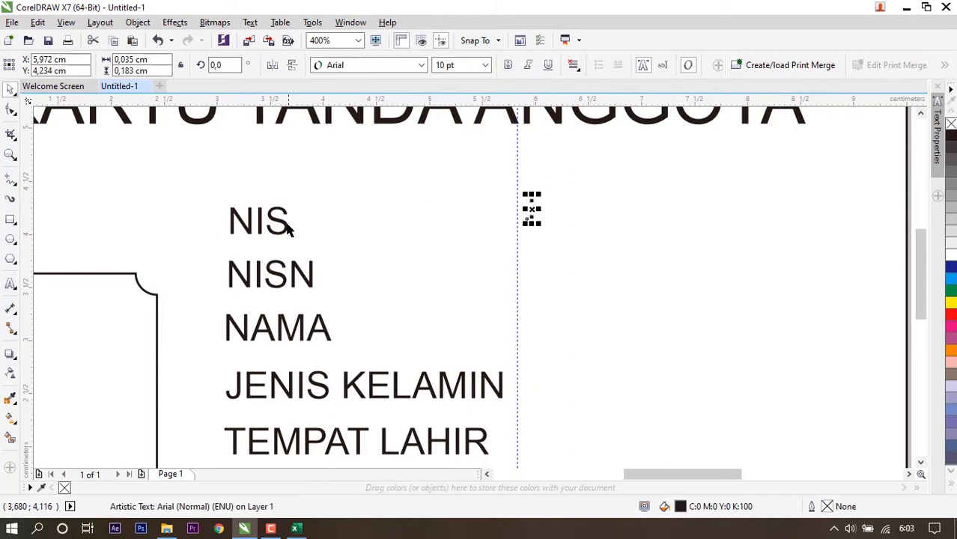
pyautogui.click(617, 197)
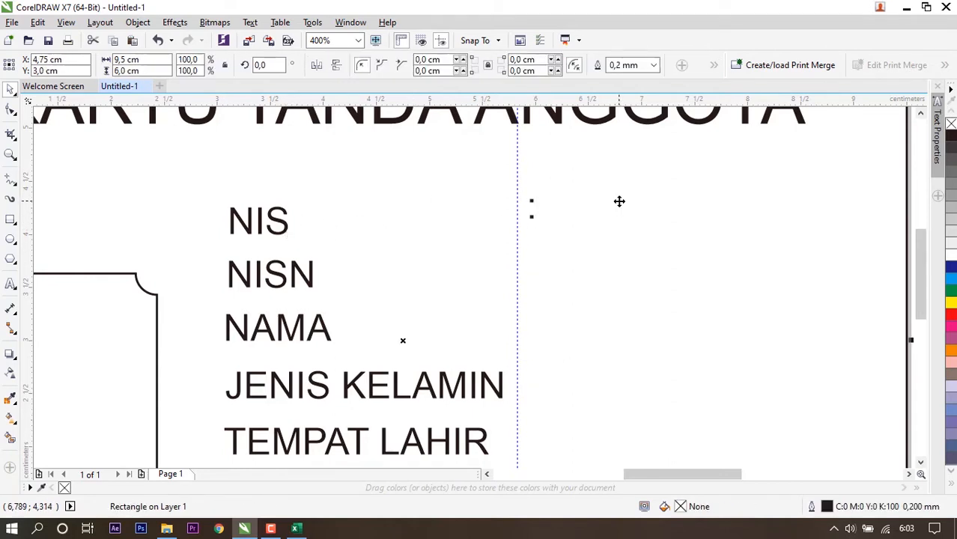
pyautogui.click(532, 209)
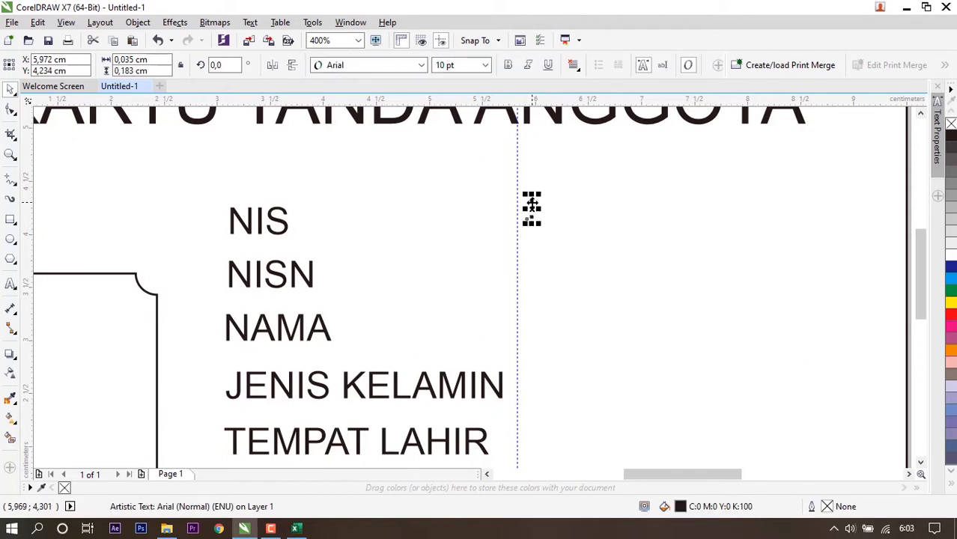
pyautogui.keyDown('shift'); pyautogui.click(261, 223); pyautogui.keyUp('shift')
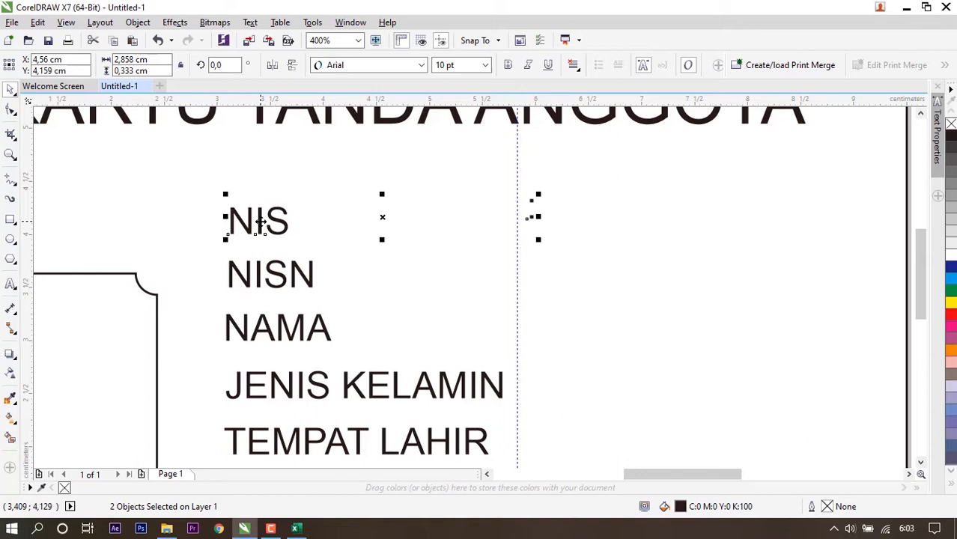
pyautogui.press('e')
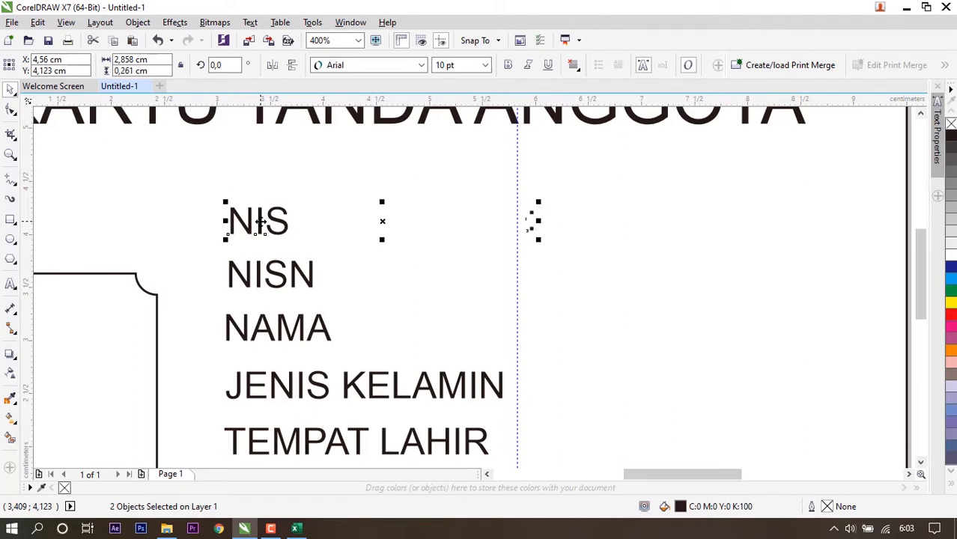
pyautogui.click(589, 188)
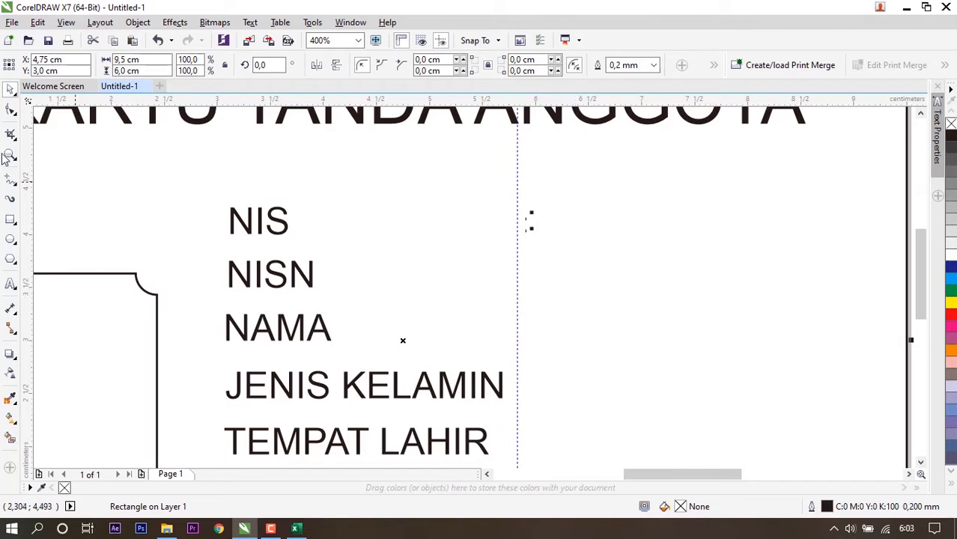
# Step: Place a copy of the colon straight below the original at about Y 3,65 cm, beside "NISN"
pyautogui.click(11, 284)
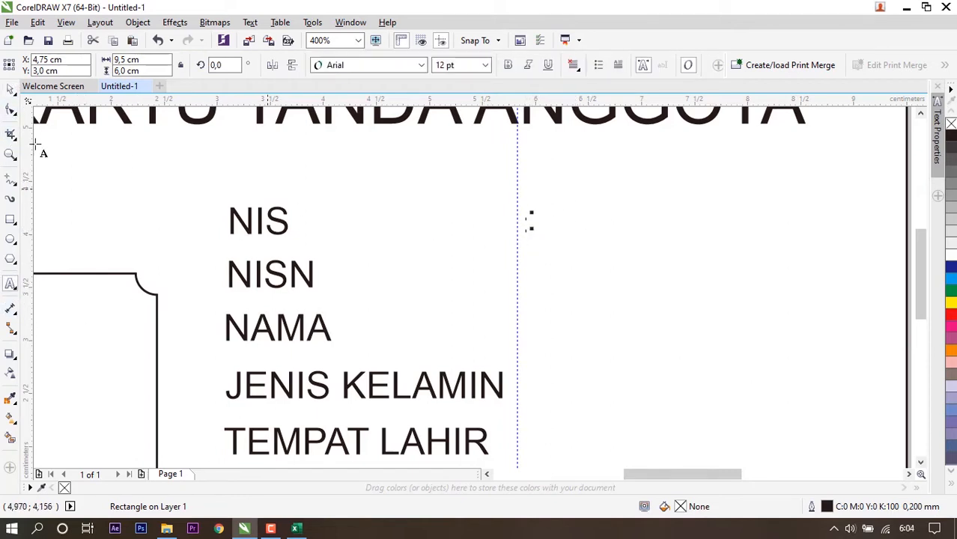
pyautogui.click(10, 89)
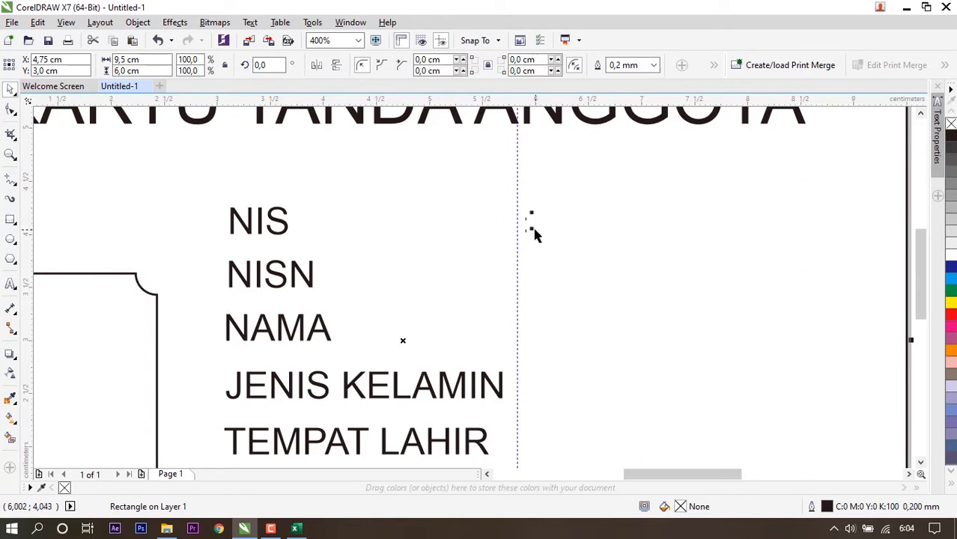
pyautogui.click(532, 230)
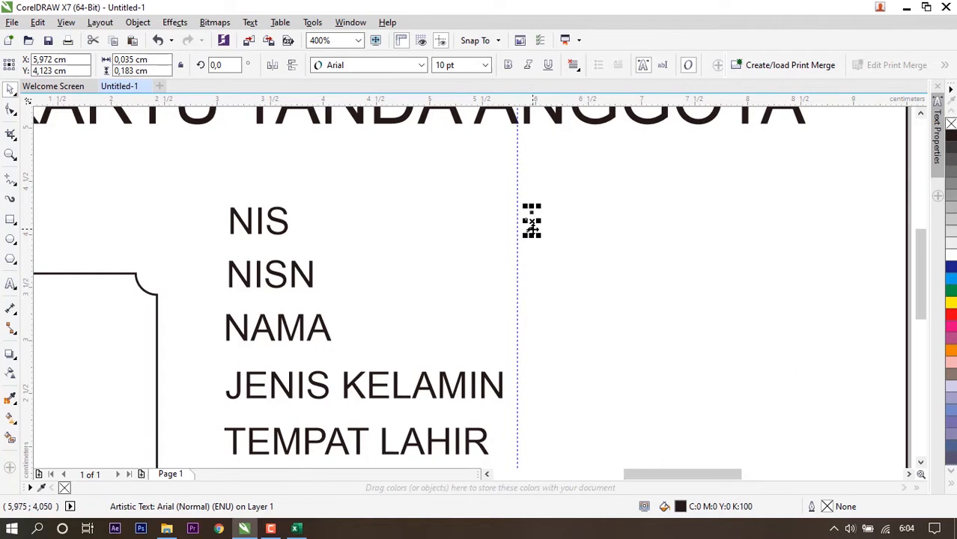
pyautogui.moveTo(533, 229); pyautogui.dragTo(532, 280)
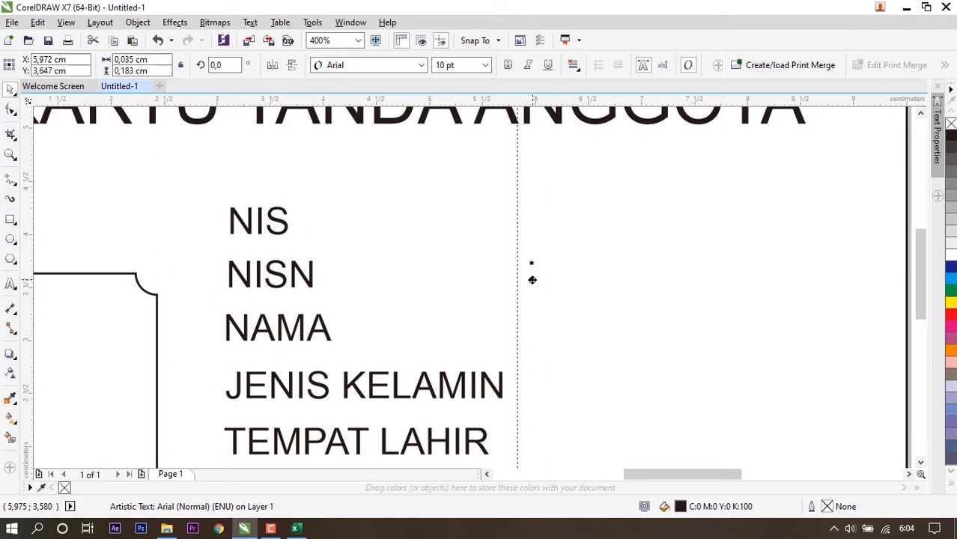
pyautogui.moveTo(533, 280); pyautogui.dragTo(532, 281)
pyautogui.rightClick(532, 281)
pyautogui.scroll(-1, 618, 324)
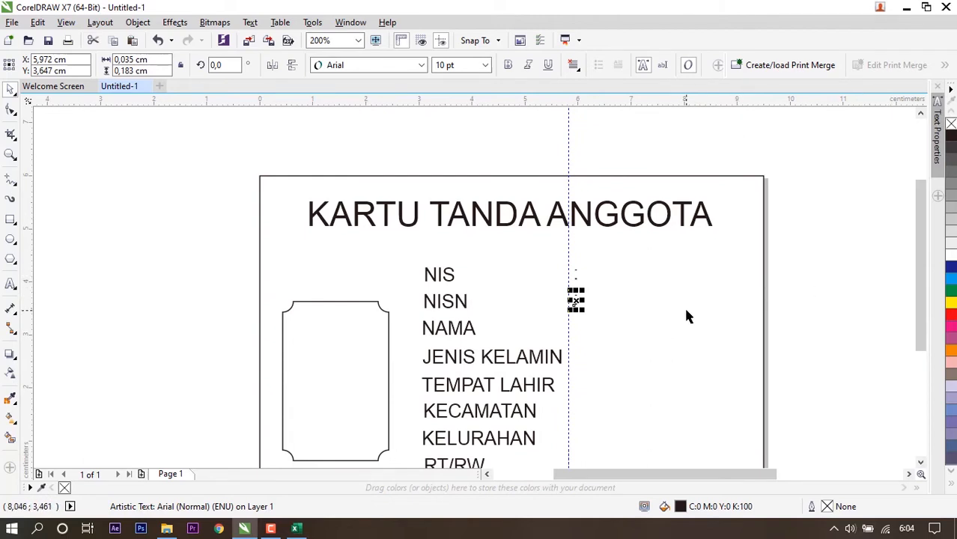
# Step: Repeat the colon duplication at the same spacing until the column of colons reaches just below the "RT/RW" line
pyautogui.hotkey('ctrl', 'r')
pyautogui.hotkey('ctrl', 'r')
pyautogui.hotkey('ctrl', 'r')
pyautogui.hotkey('ctrl', 'r')
pyautogui.hotkey('ctrl', 'r')
pyautogui.hotkey('ctrl', 'r')
pyautogui.moveTo(921, 247); pyautogui.dragTo(927, 287)
pyautogui.scroll(2, 619, 360)
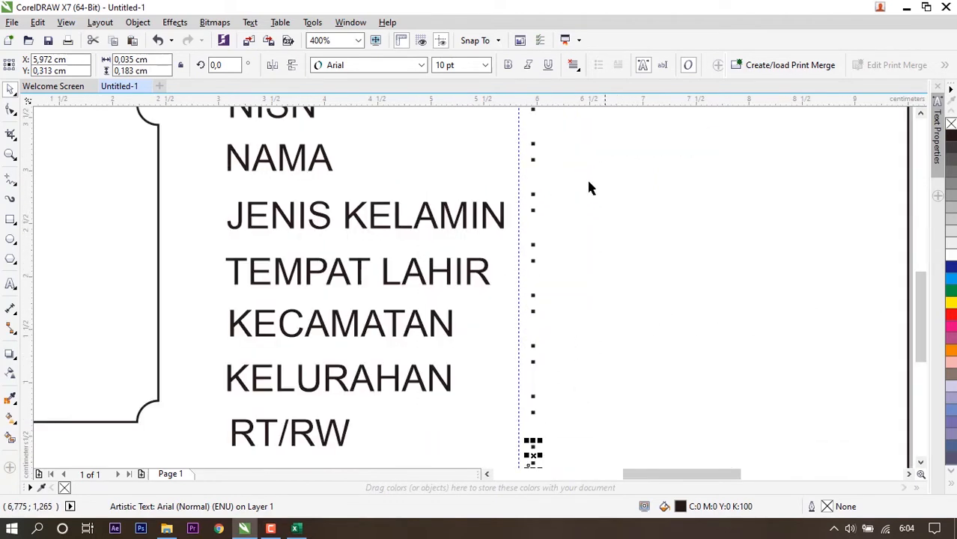
pyautogui.moveTo(917, 321); pyautogui.dragTo(936, 298)
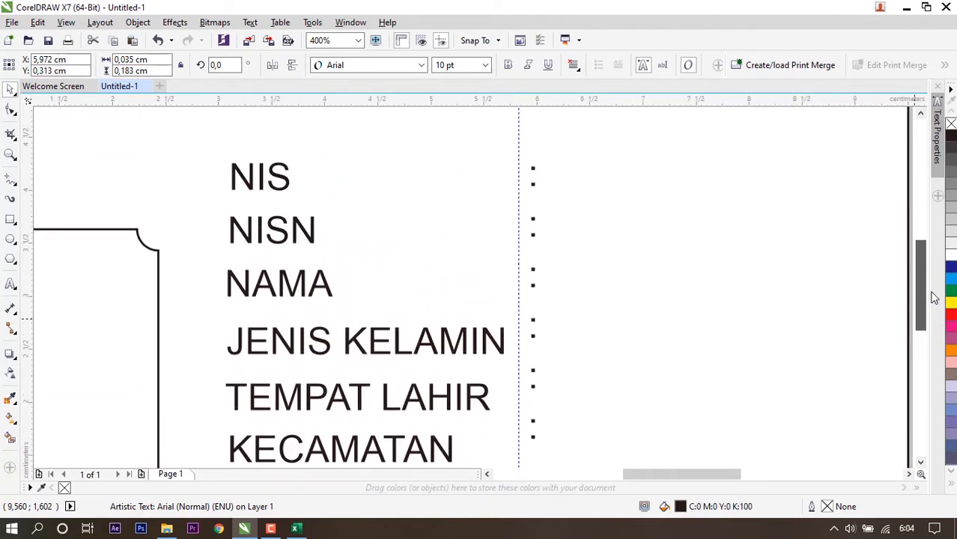
# Step: Align the second and third colons to the same centre height as the "NISN" and "NAMA" texts respectively
pyautogui.click(733, 216)
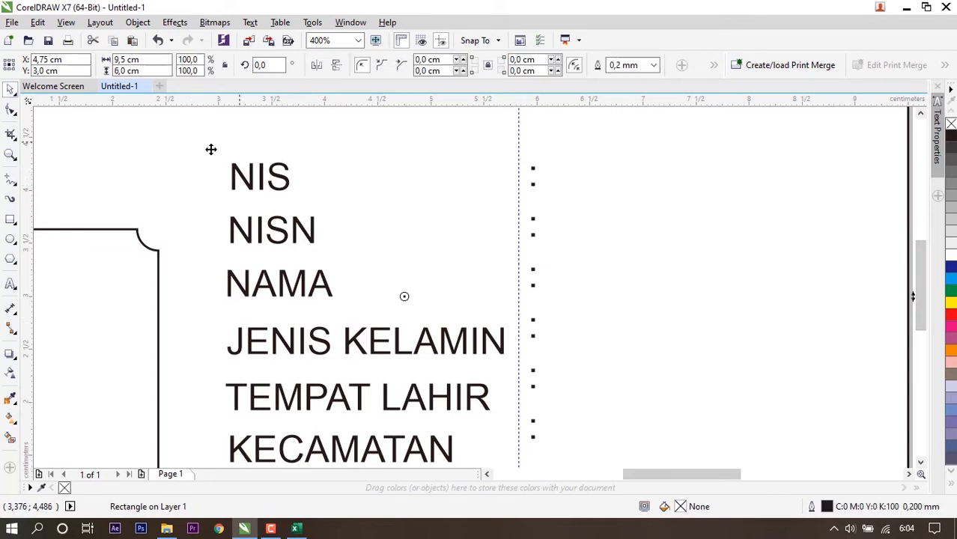
pyautogui.click(535, 225)
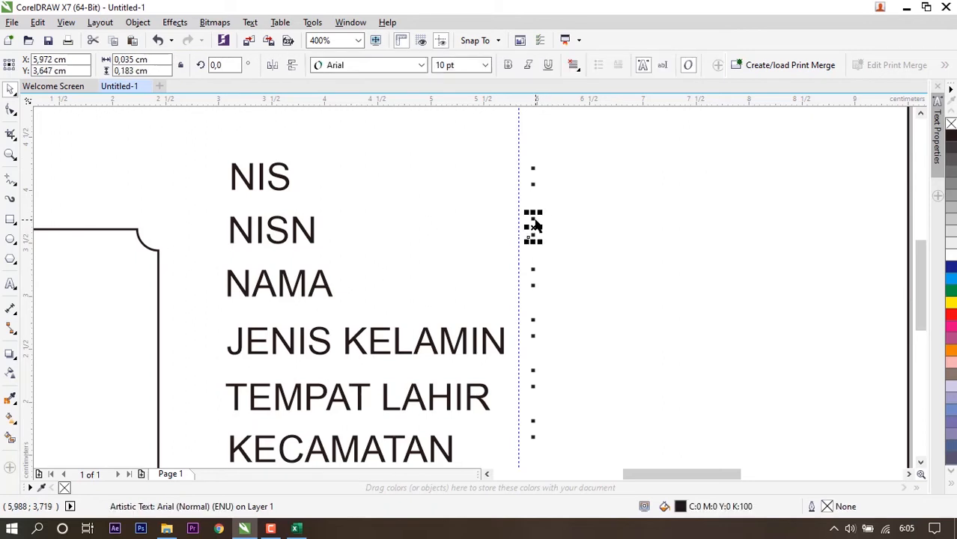
pyautogui.keyDown('shift'); pyautogui.click(314, 240); pyautogui.keyUp('shift')
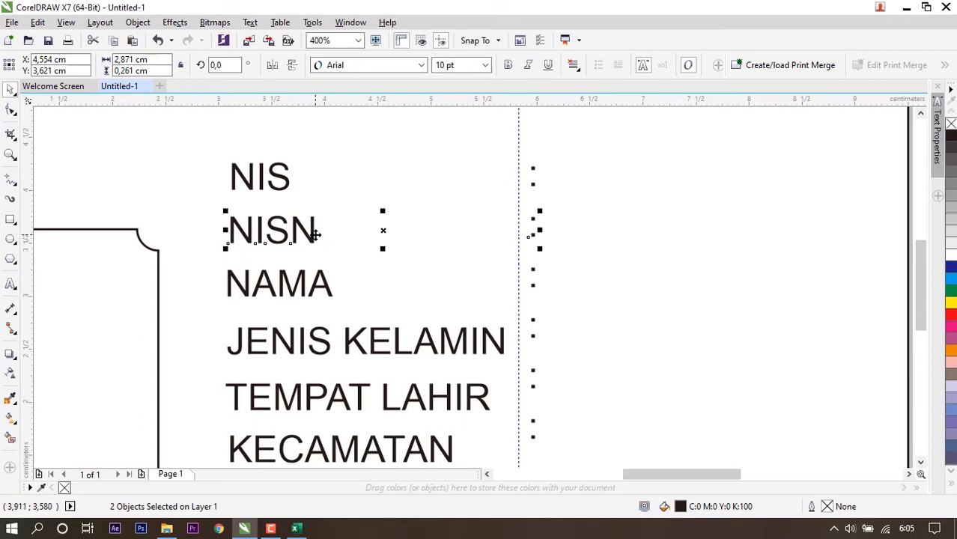
pyautogui.click(534, 275)
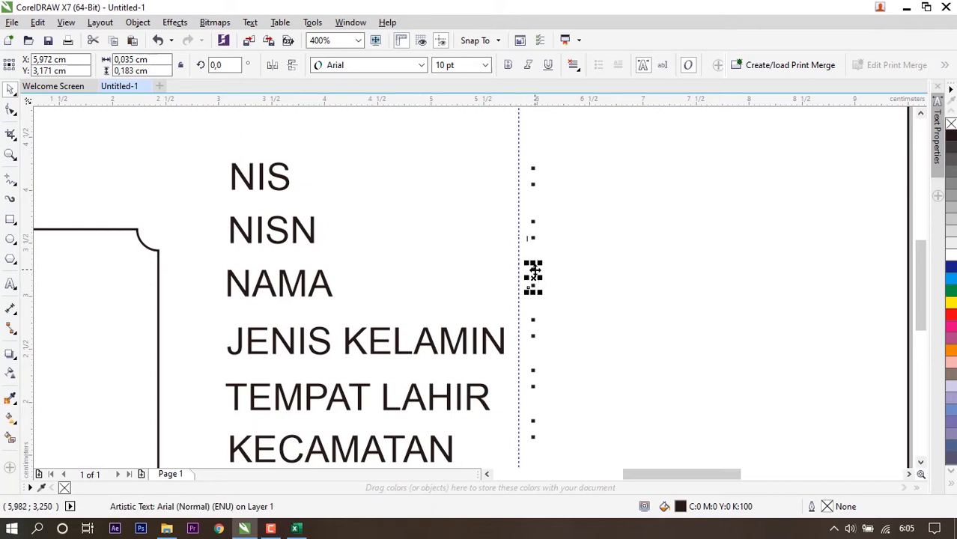
pyautogui.keyDown('shift'); pyautogui.click(319, 290); pyautogui.keyUp('shift')
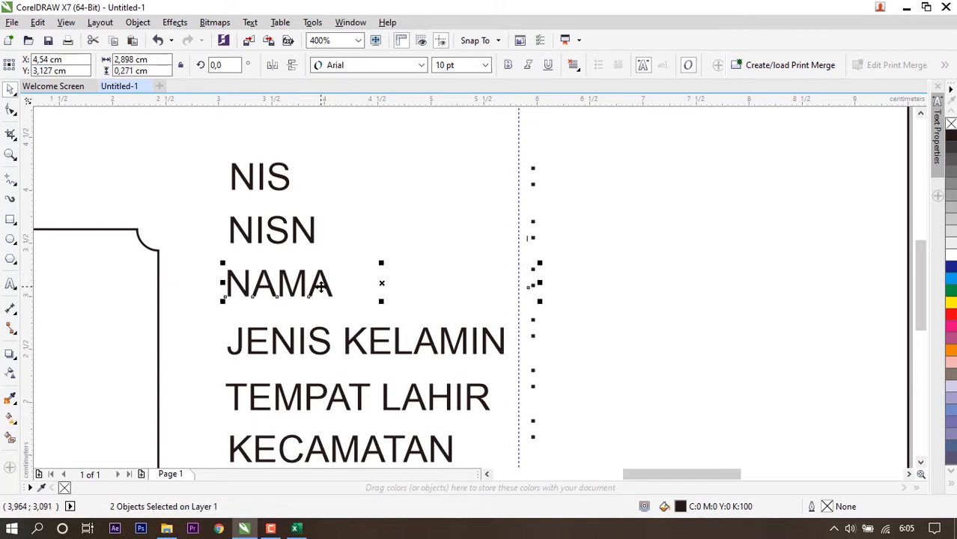
pyautogui.press('e')
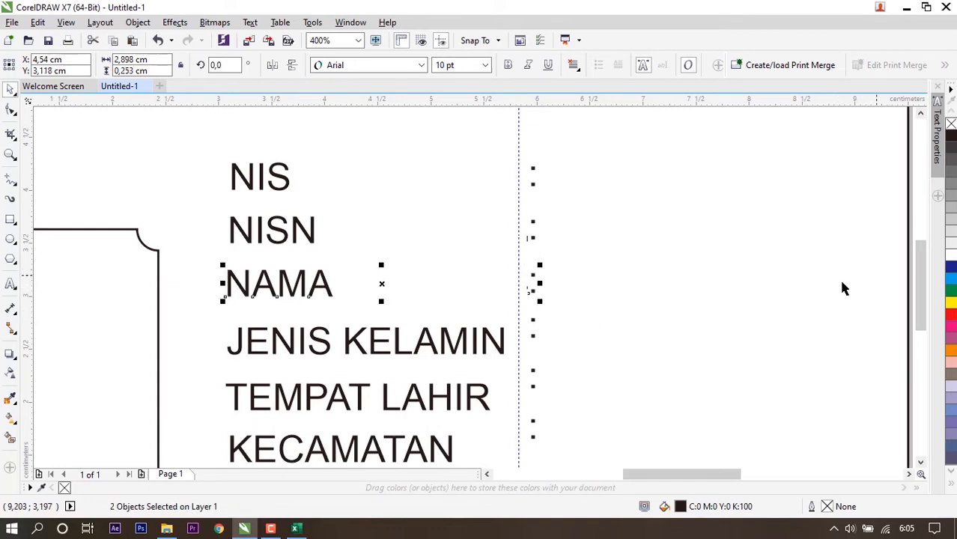
# Step: Align the fourth and fifth colons to the same centre height as the "JENIS KELAMIN" and "TEMPAT LAHIR" texts respectively
pyautogui.scroll(-1, 719, 300)
pyautogui.scroll(1, 629, 318)
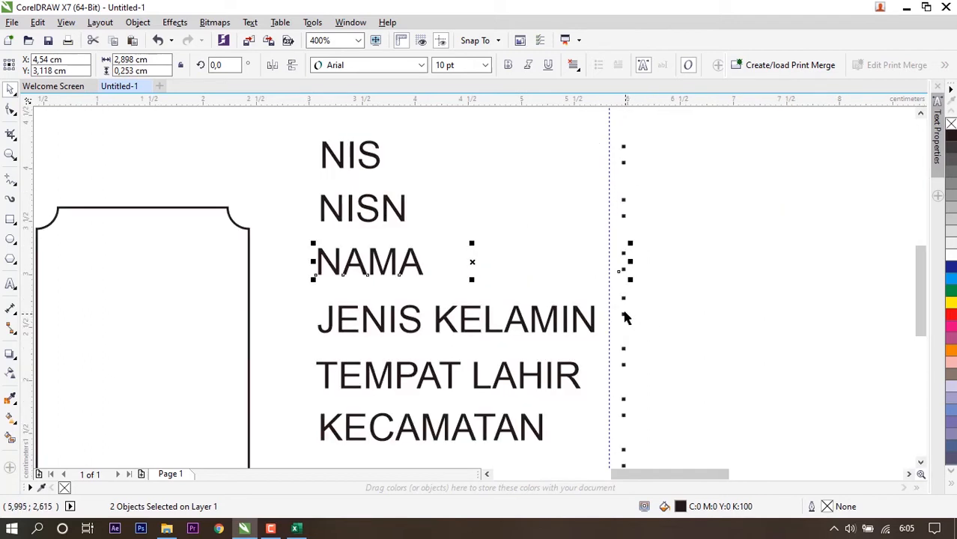
pyautogui.click(622, 305)
pyautogui.keyDown('shift'); pyautogui.click(573, 320); pyautogui.keyUp('shift')
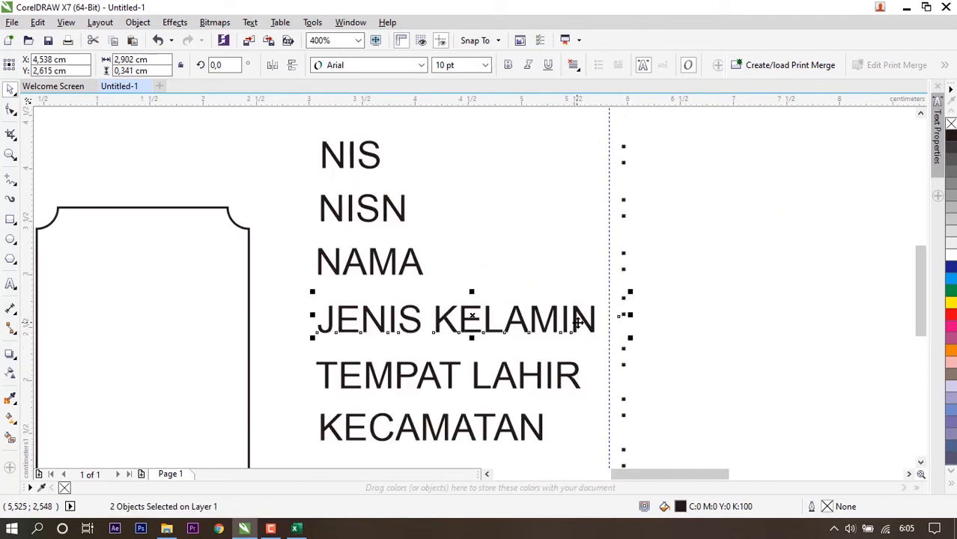
pyautogui.click(626, 371)
pyautogui.keyDown('shift'); pyautogui.click(573, 375); pyautogui.keyUp('shift')
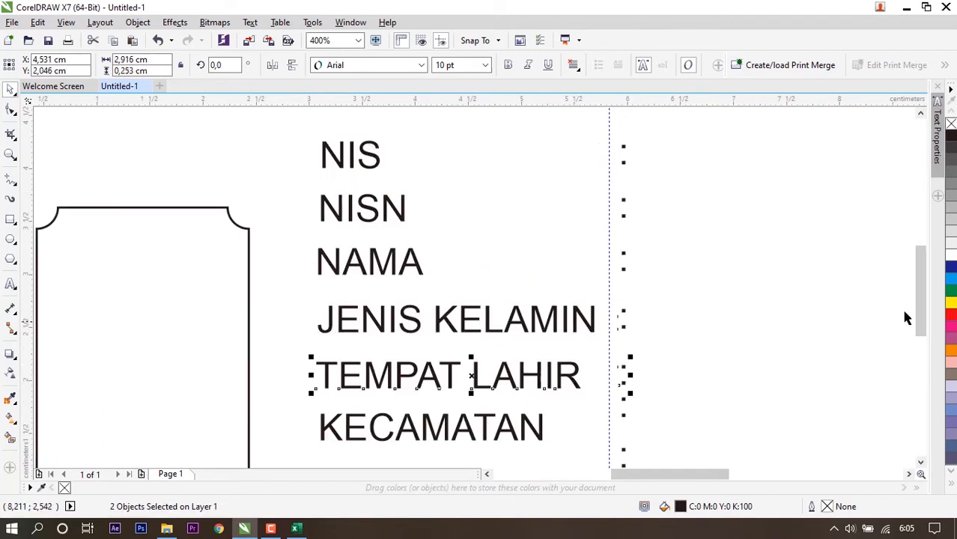
# Step: Align the last three colons to the centre heights of the "KECAMATAN", "KELURAHAN" and "RT/RW" texts respectively, and clear the selection
pyautogui.moveTo(920, 327); pyautogui.dragTo(929, 363)
pyautogui.click(625, 288)
pyautogui.keyDown('shift'); pyautogui.click(536, 306); pyautogui.keyUp('shift')
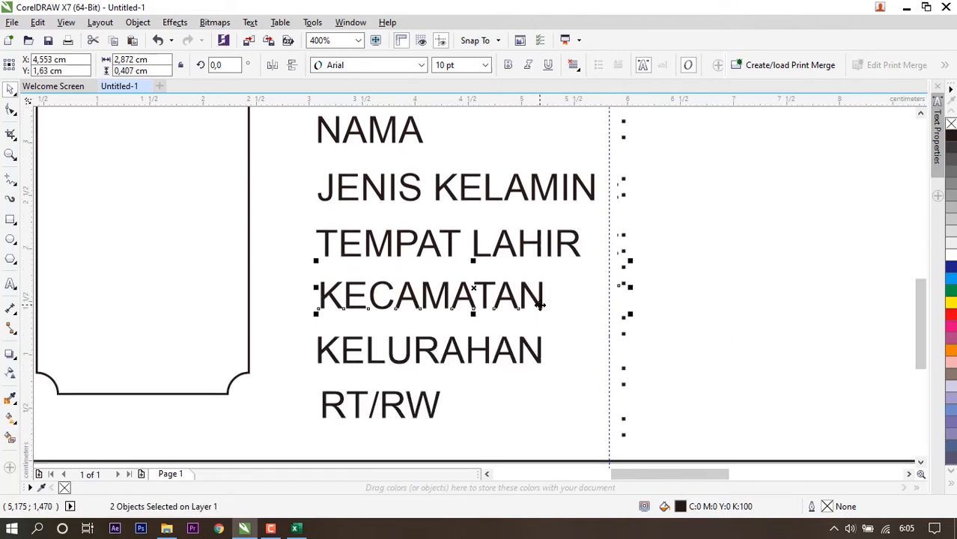
pyautogui.click(628, 339)
pyautogui.keyDown('shift'); pyautogui.click(541, 353); pyautogui.keyUp('shift')
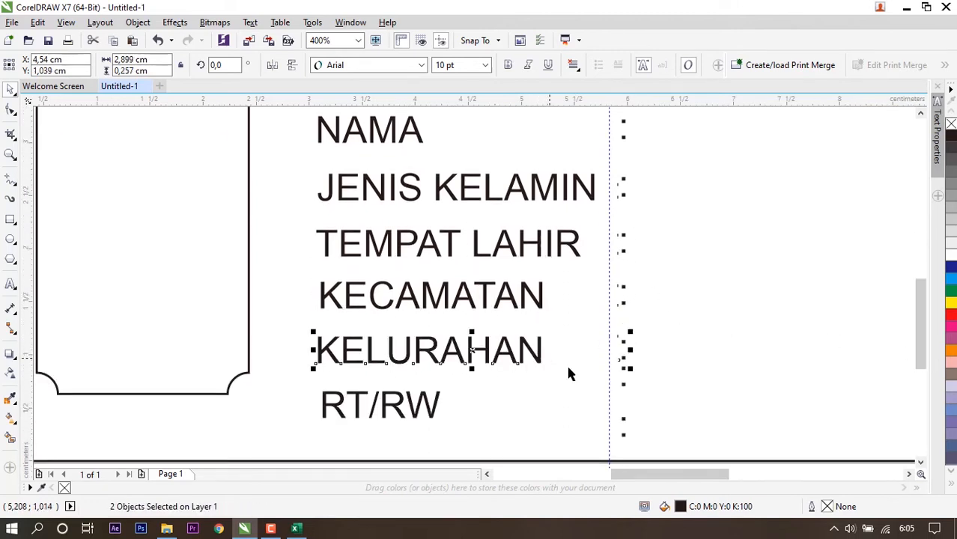
pyautogui.click(625, 390)
pyautogui.keyDown('shift'); pyautogui.click(434, 405); pyautogui.keyUp('shift')
pyautogui.press('Escape')
# Step: Delete the worksheet table with the column headings that lies below the card
pyautogui.scroll(-2, 618, 345)
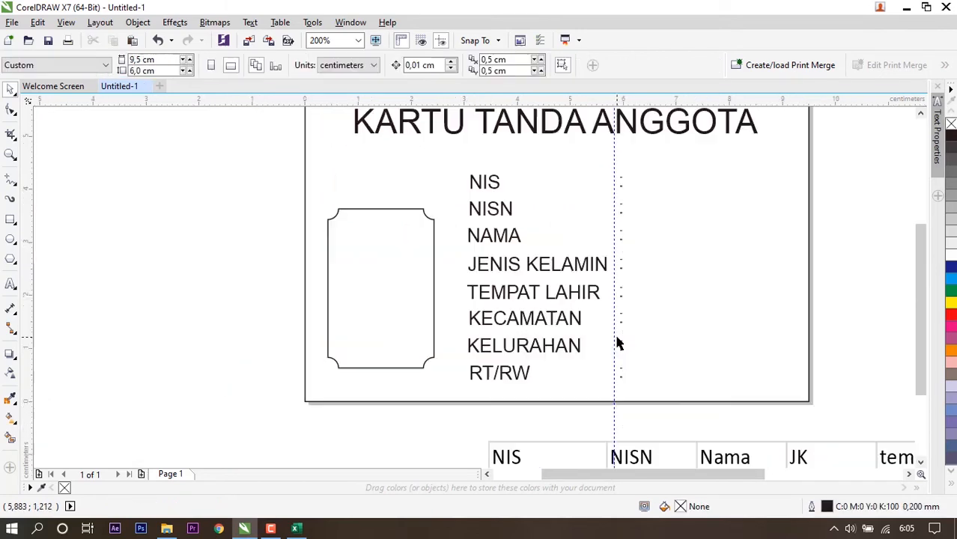
pyautogui.scroll(-1, 712, 255)
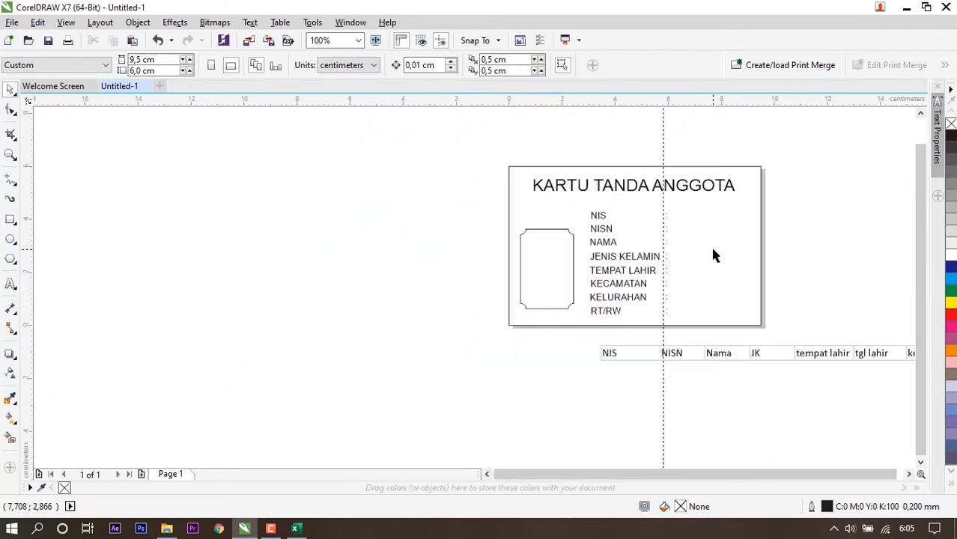
pyautogui.click(798, 354)
pyautogui.press('Delete')
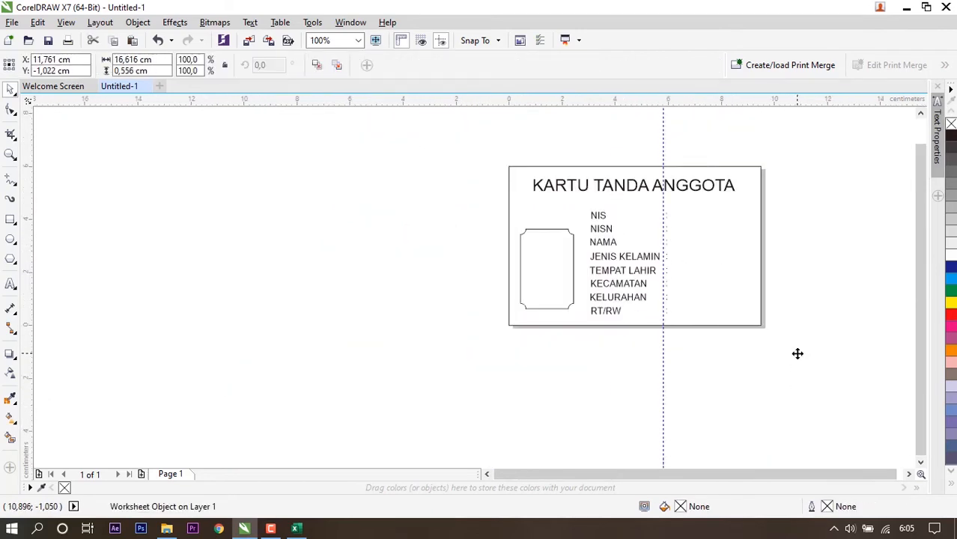
# Step: Create a print merge that imports its text from a file or an ODBC data source
pyautogui.scroll(1, 835, 248)
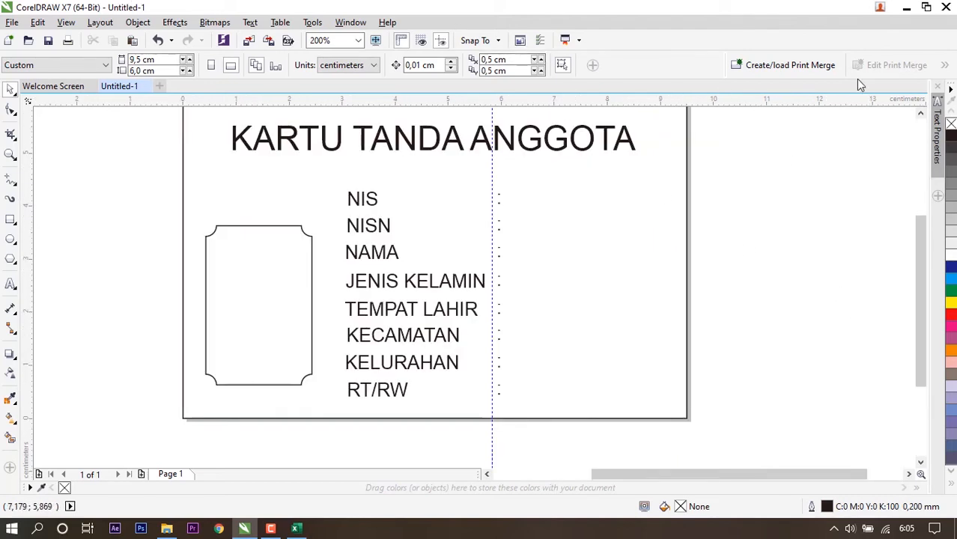
pyautogui.click(12, 22)
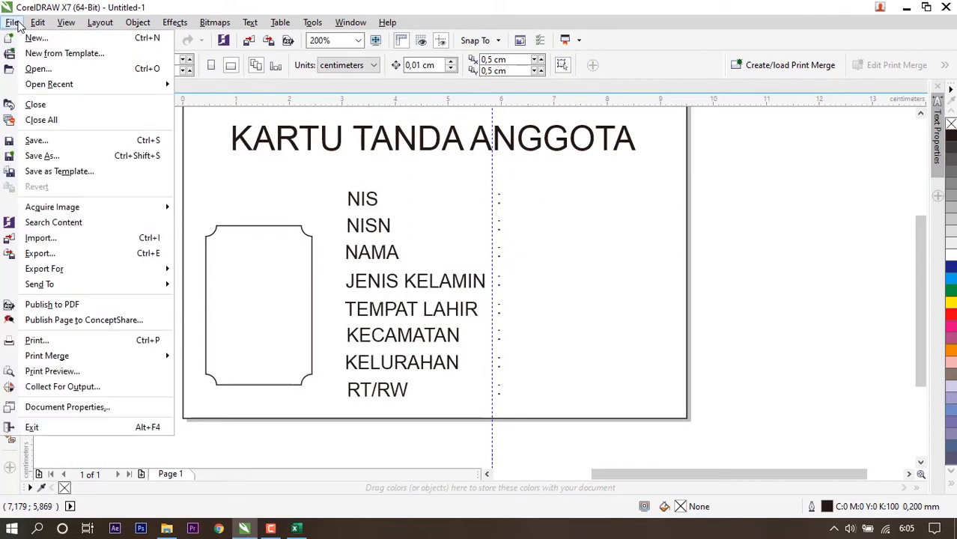
pyautogui.moveTo(115, 351)
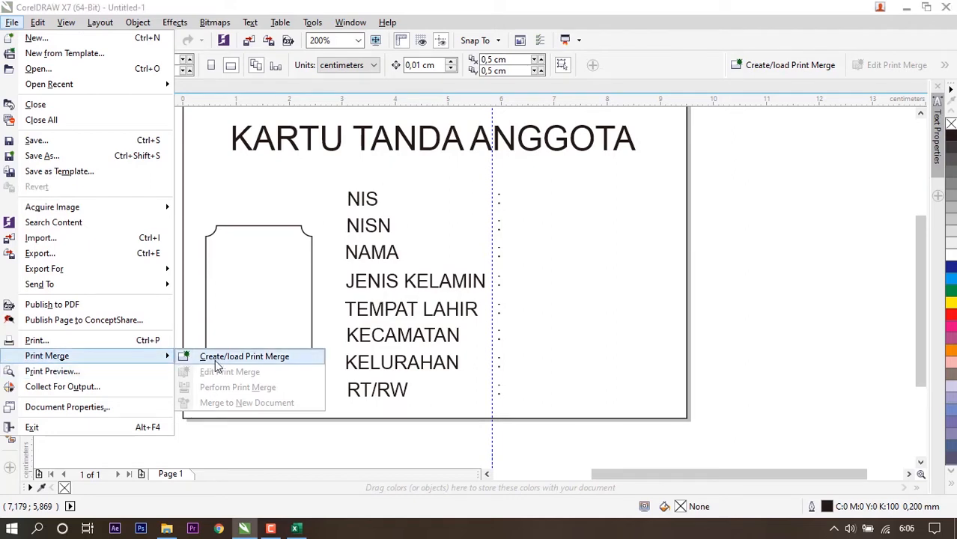
pyautogui.click(254, 358)
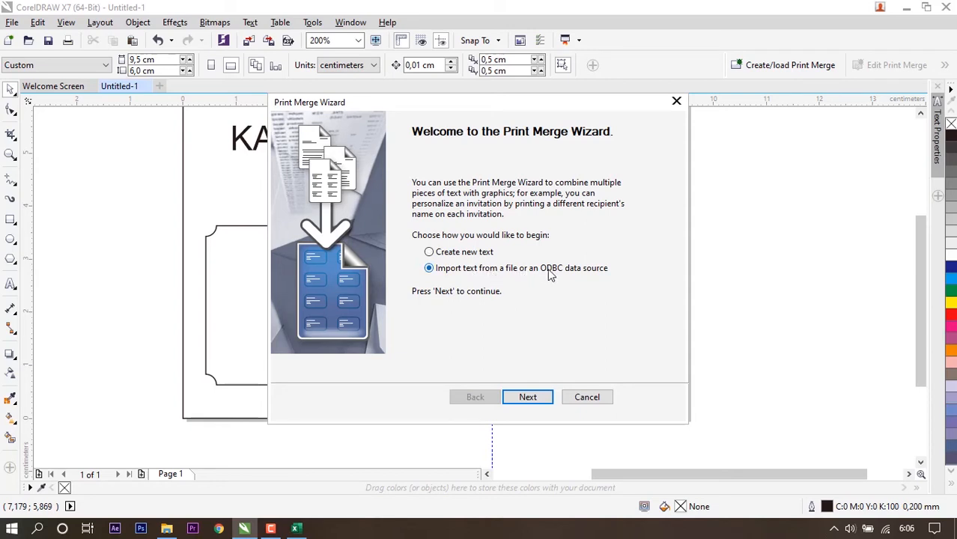
pyautogui.click(528, 397)
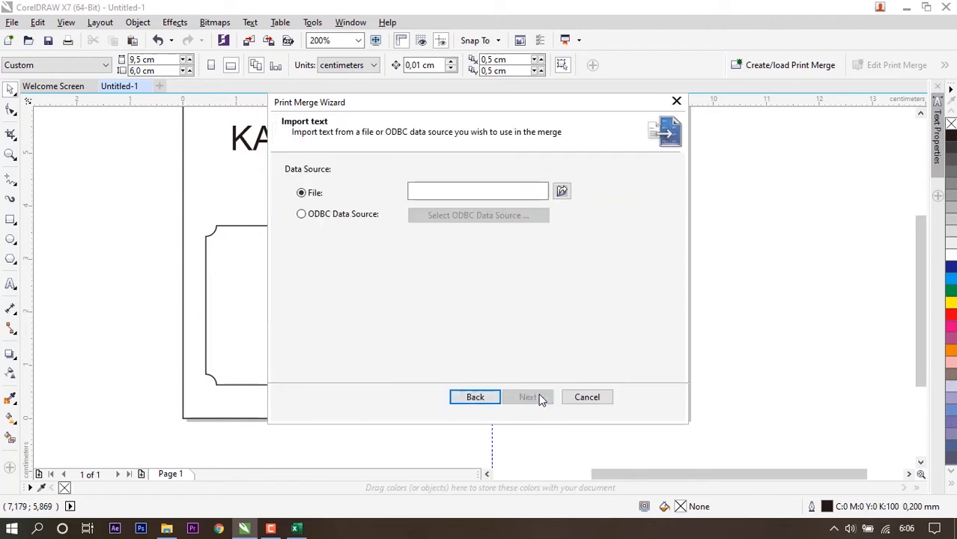
# Step: Try to load the comma-separated file biodata jadi.csv from the Kartu Tanda tutorial folder on the Desktop as merge data
pyautogui.click(513, 194)
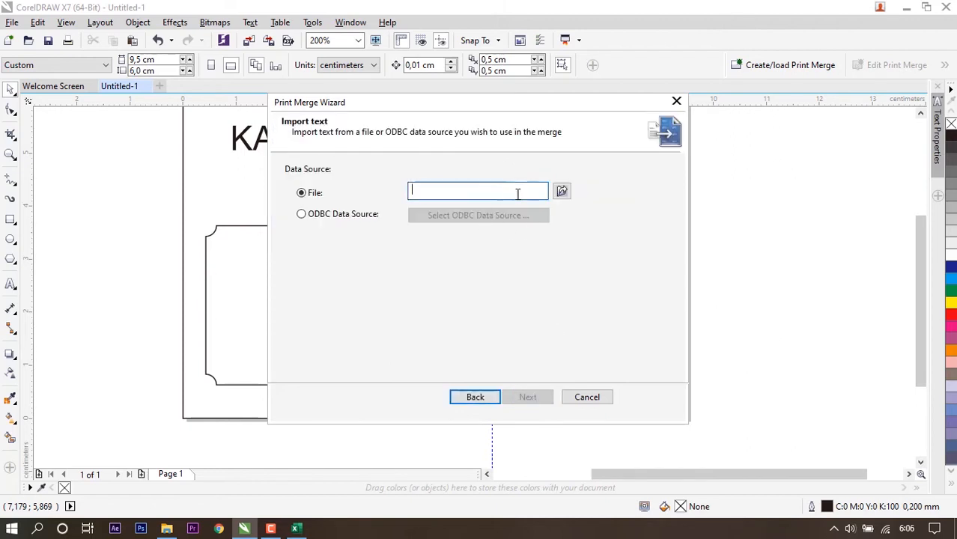
pyautogui.click(563, 192)
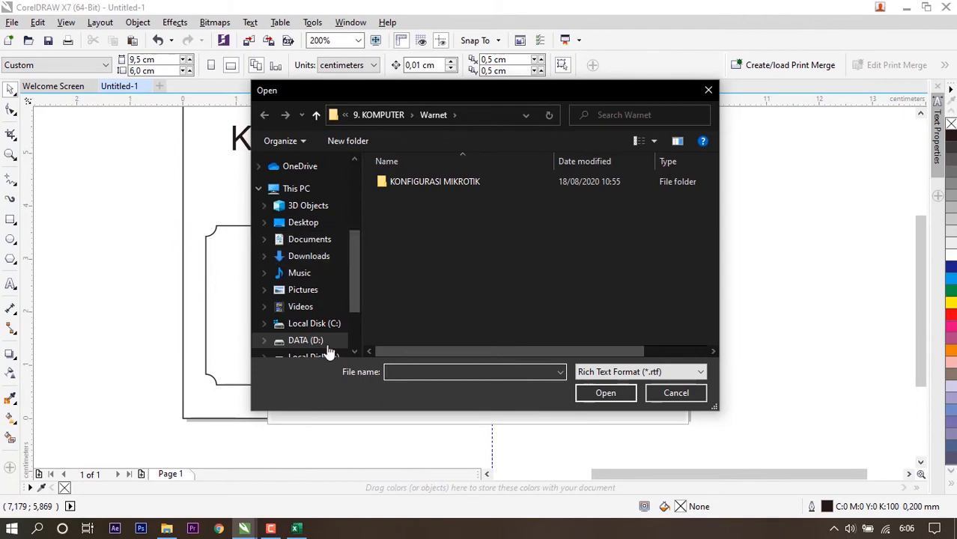
pyautogui.click(304, 224)
pyautogui.doubleClick(411, 184)
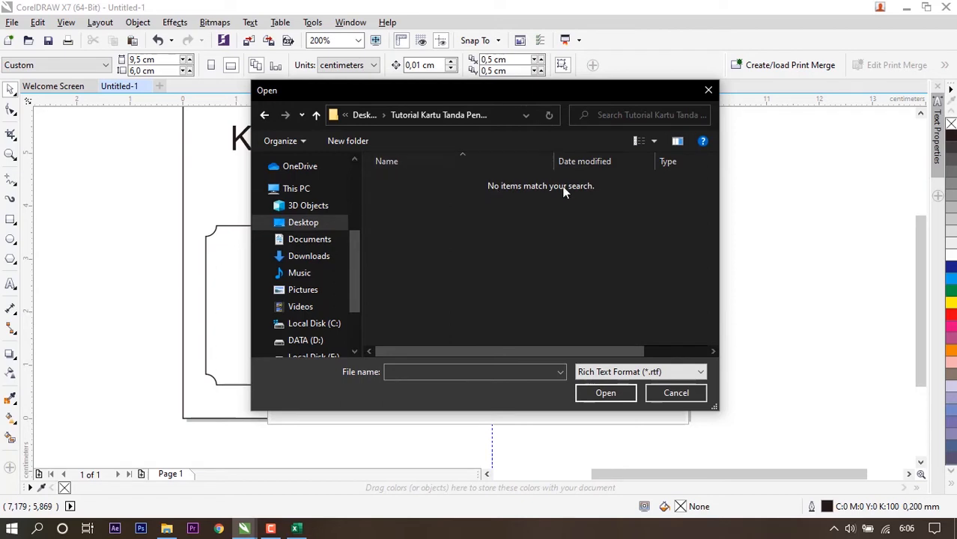
pyautogui.click(691, 373)
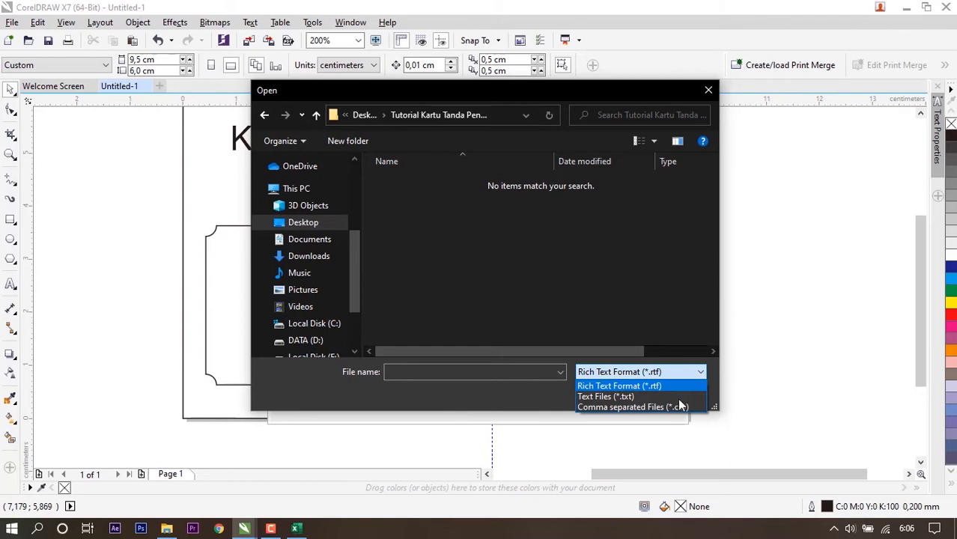
pyautogui.click(679, 408)
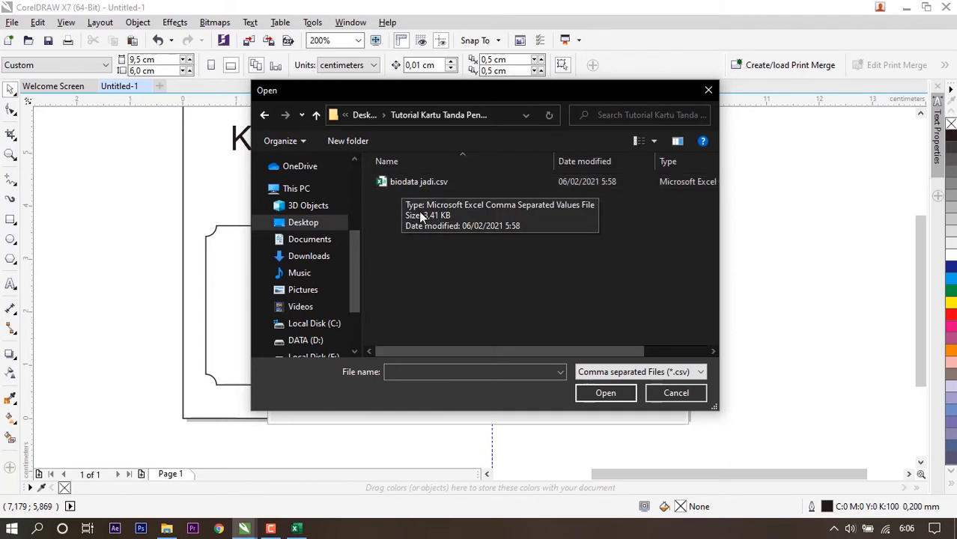
pyautogui.click(410, 184)
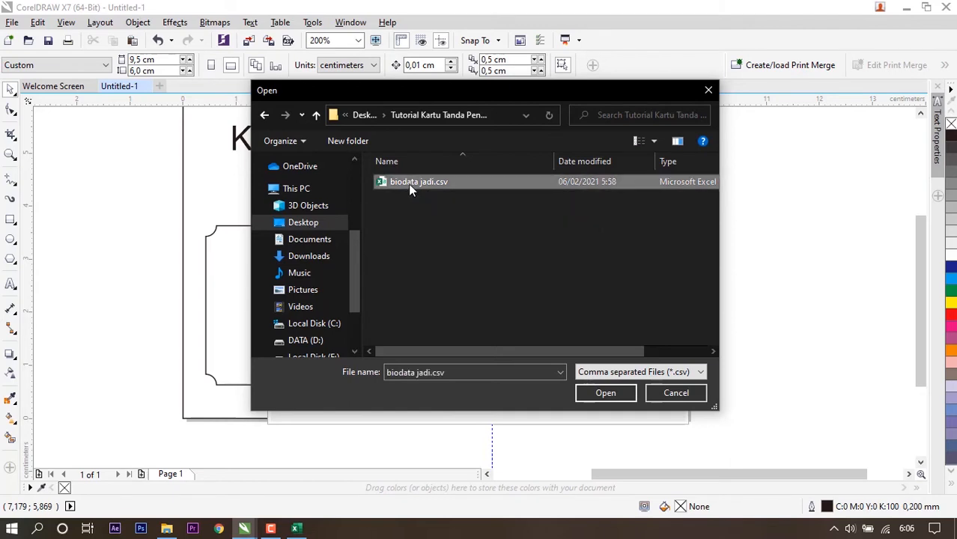
pyautogui.click(603, 397)
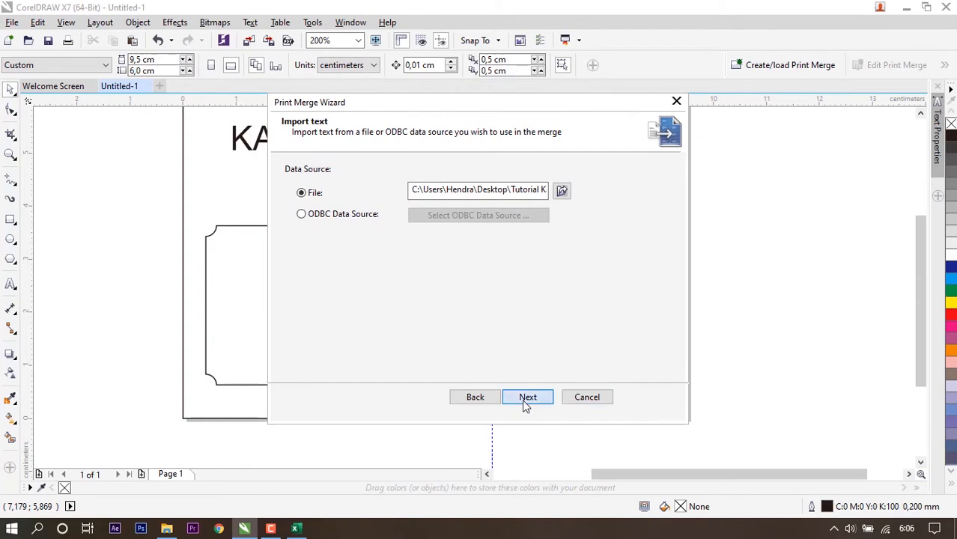
pyautogui.click(527, 400)
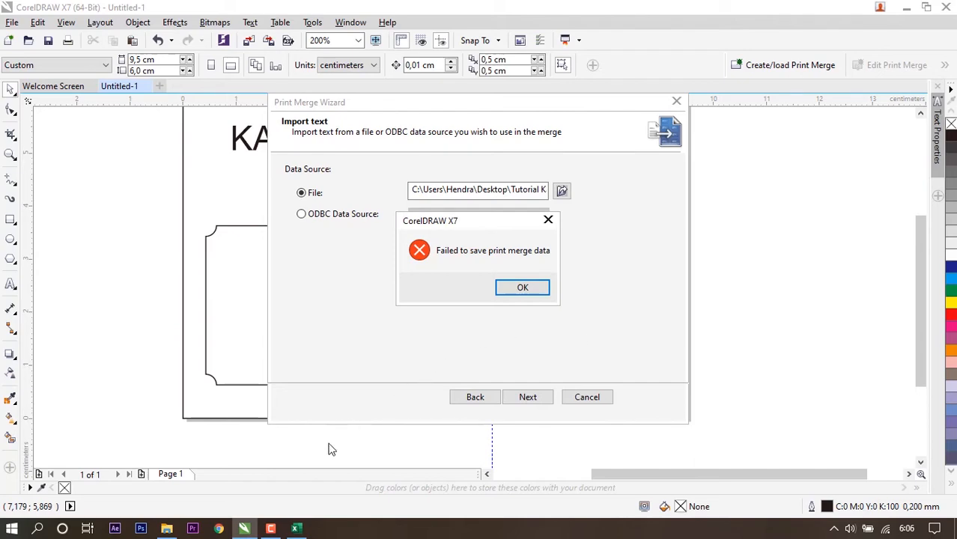
# Step: Switch to Excel, cancel the pending copy of the heading row and close the biodata jadi.csv workbook
pyautogui.click(300, 529)
pyautogui.click(448, 290)
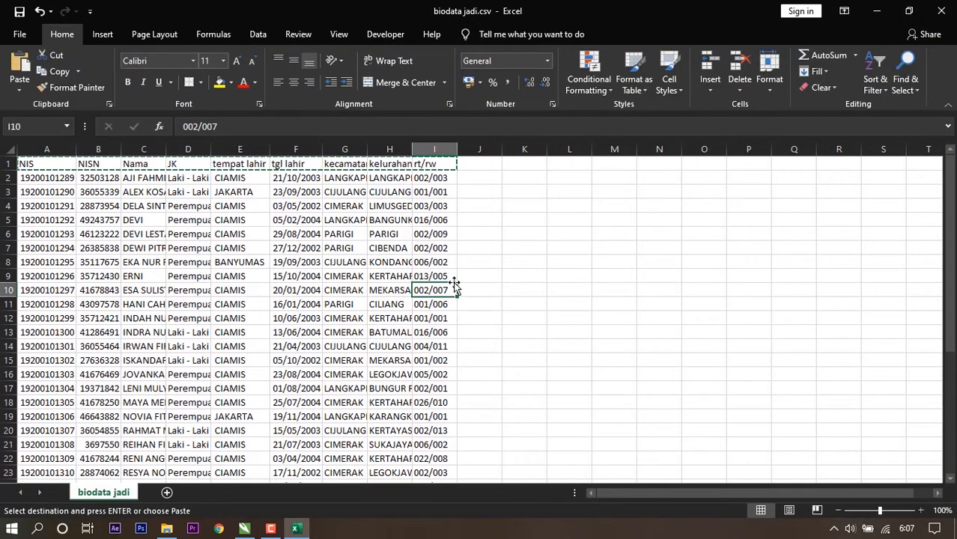
pyautogui.press('Escape')
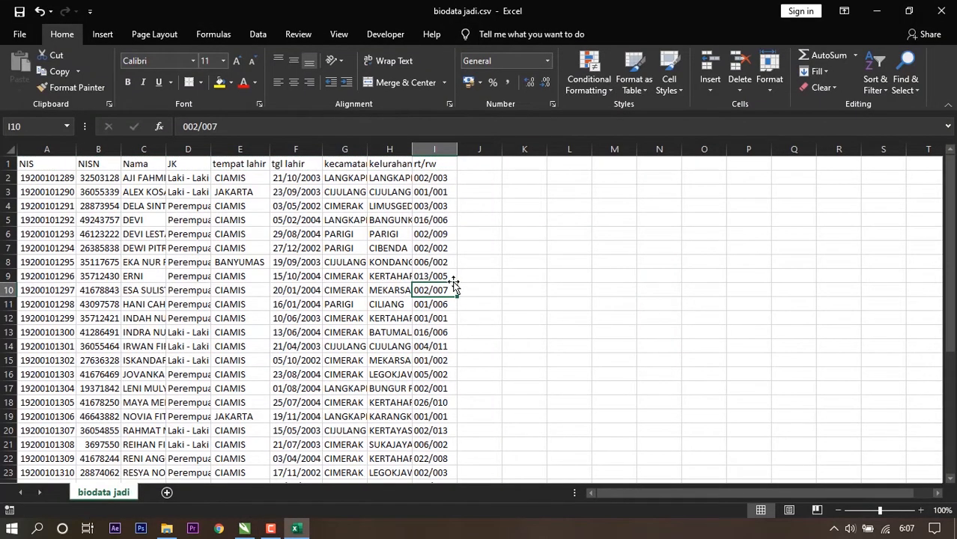
pyautogui.click(283, 233)
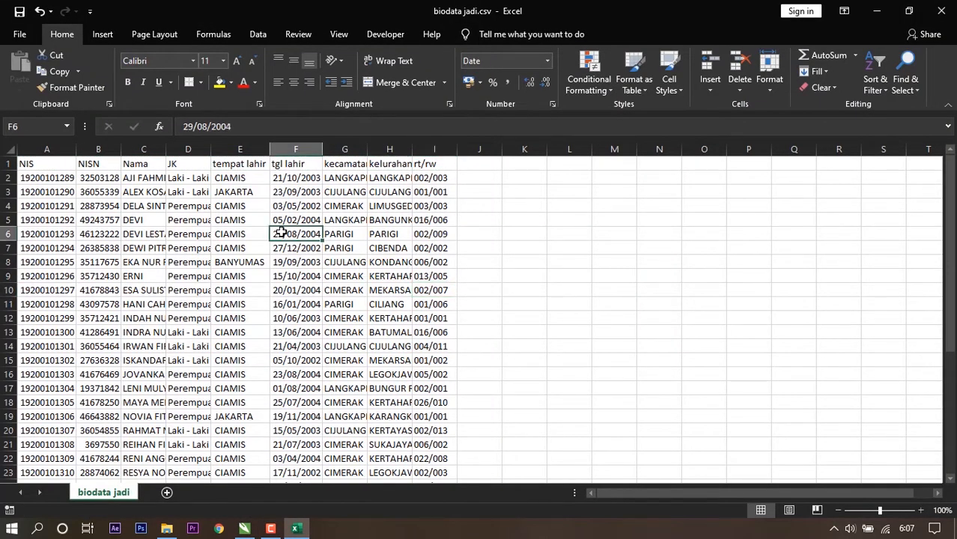
pyautogui.click(943, 12)
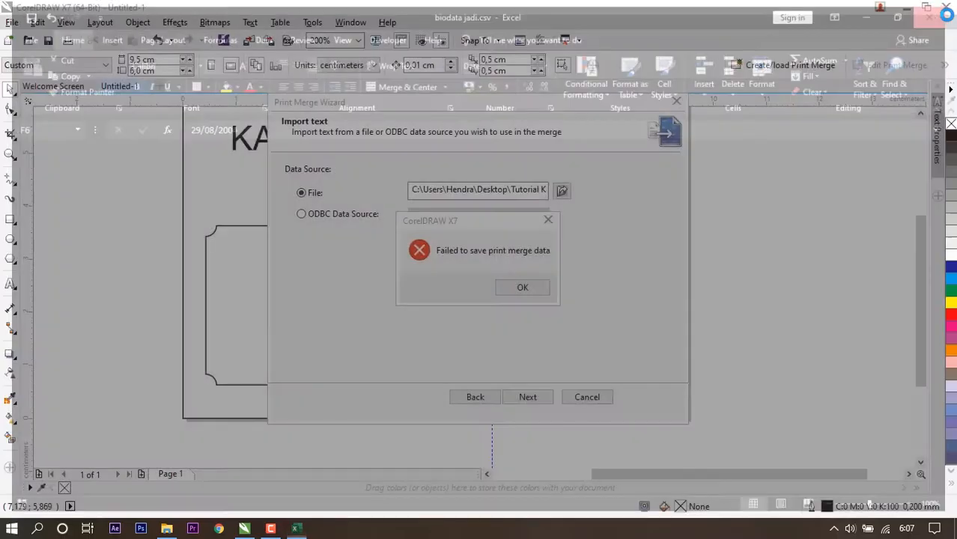
# Step: Dismiss the error in CorelDRAW, choose biodata jadi.csv as the merge's comma-separated data file again, and import its fields
pyautogui.click(548, 220)
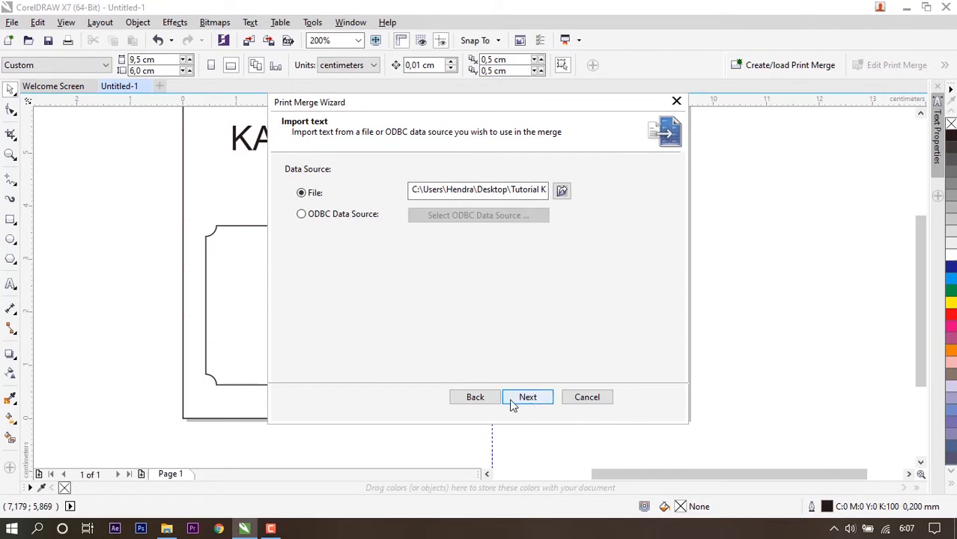
pyautogui.click(485, 403)
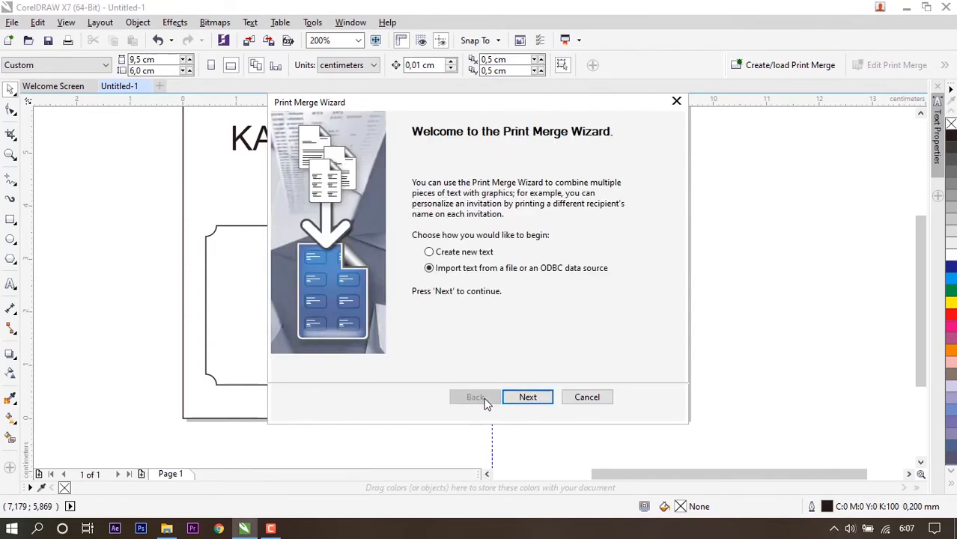
pyautogui.click(531, 399)
pyautogui.click(566, 197)
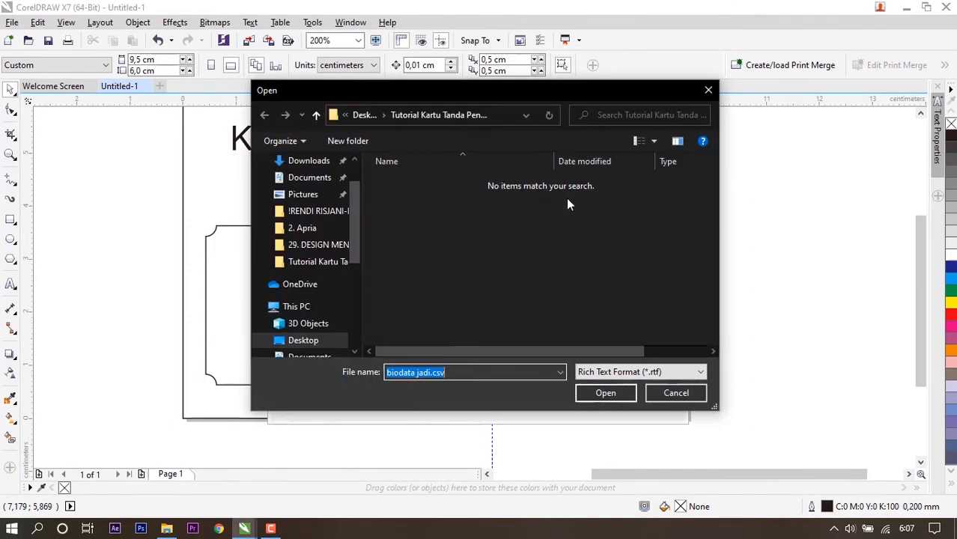
pyautogui.click(668, 372)
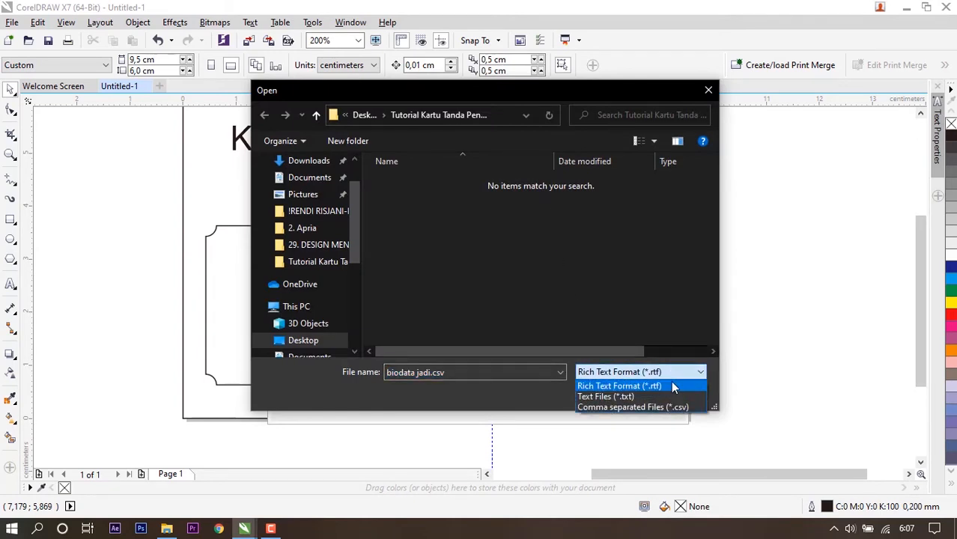
pyautogui.click(677, 407)
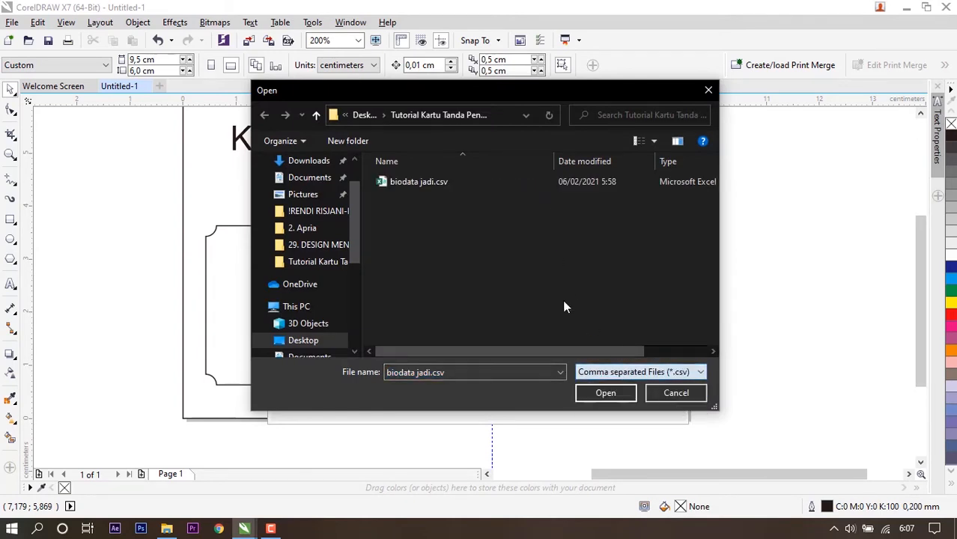
pyautogui.click(408, 184)
pyautogui.click(610, 394)
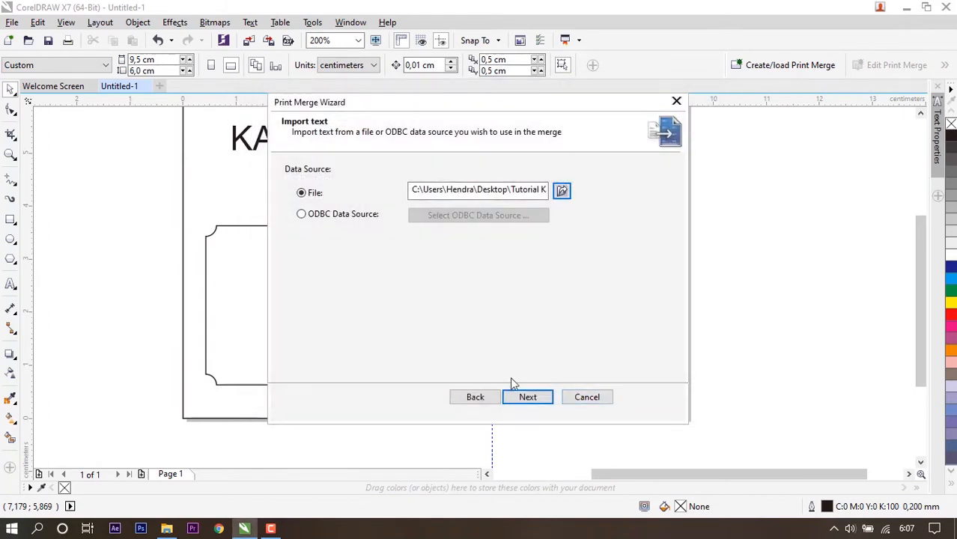
pyautogui.click(528, 397)
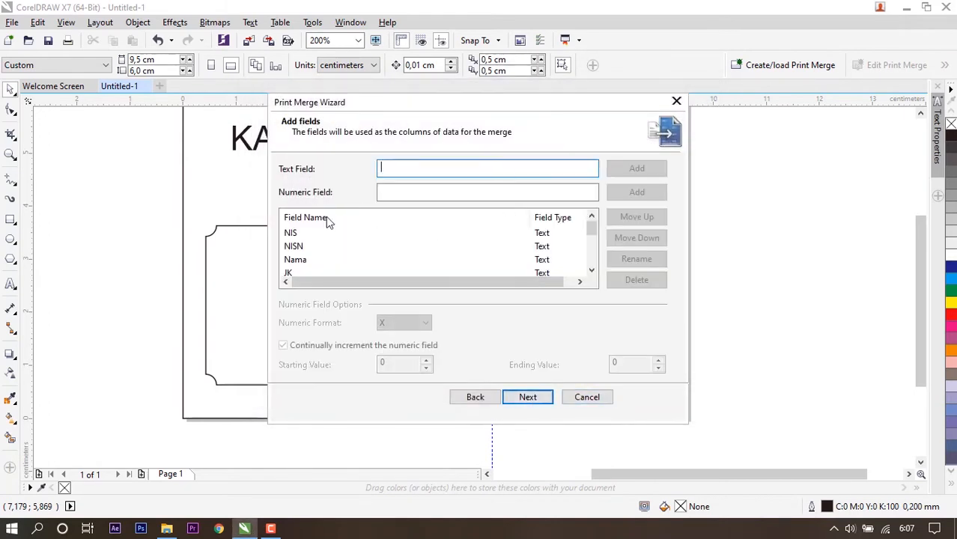
# Step: Review the imported NIS, NISN, Nama and further text fields, and accept them to proceed to the merge records
pyautogui.click(302, 234)
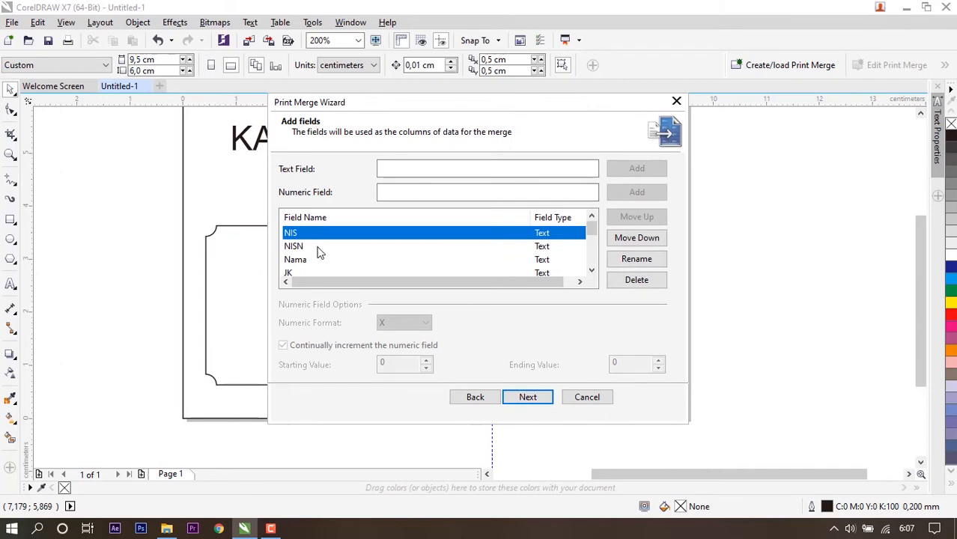
pyautogui.click(318, 252)
pyautogui.click(320, 259)
pyautogui.scroll(-1, 336, 260)
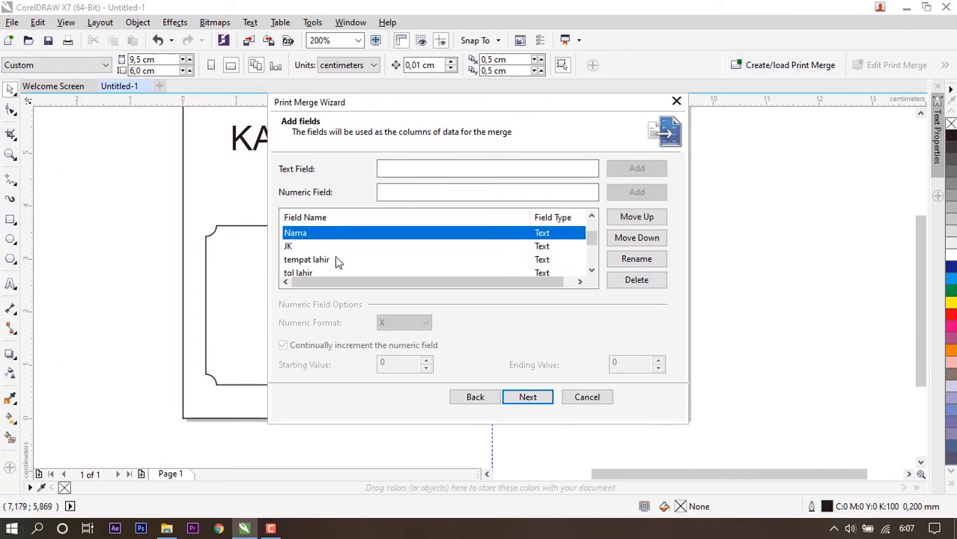
pyautogui.click(528, 398)
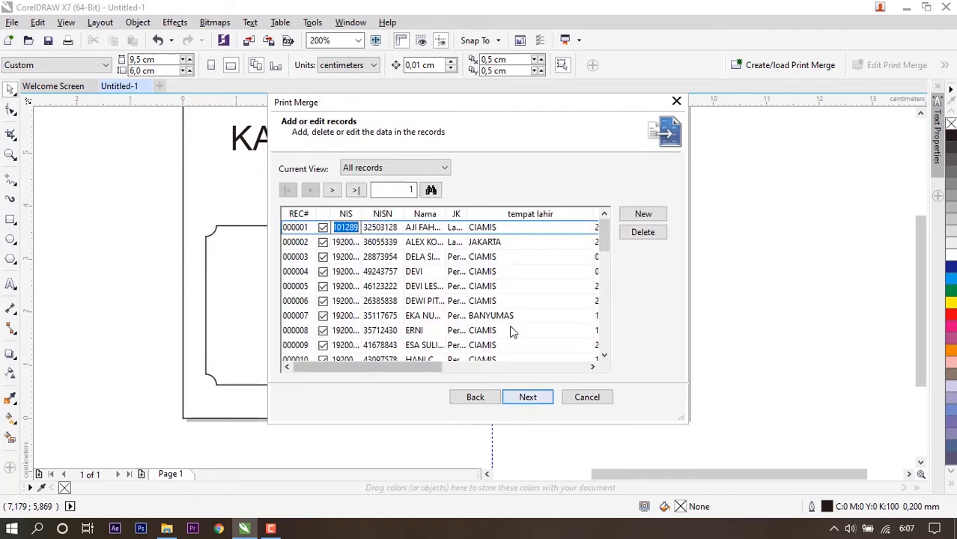
# Step: Accept the merge records and finish the print merge setup without saving the data settings
pyautogui.moveTo(605, 238); pyautogui.dragTo(596, 367)
pyautogui.click(549, 406)
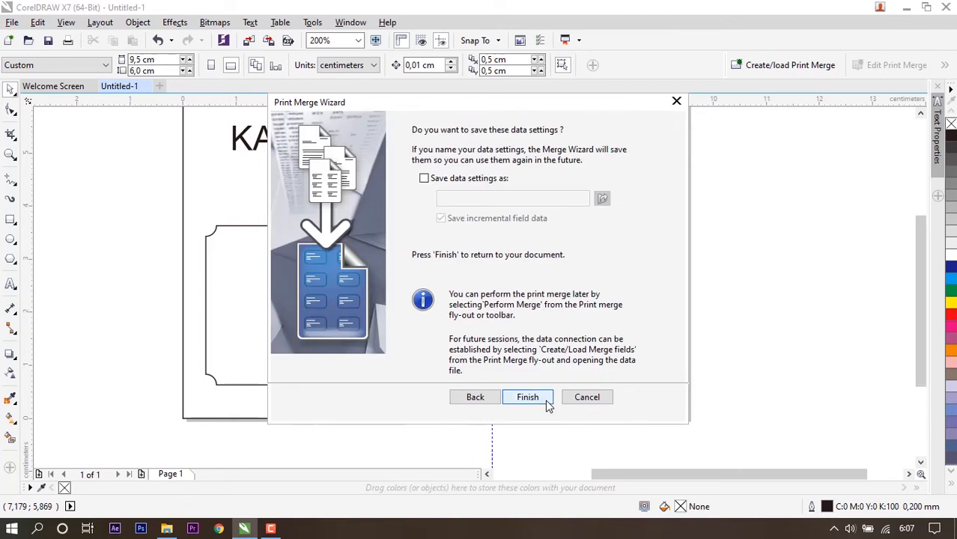
pyautogui.click(549, 406)
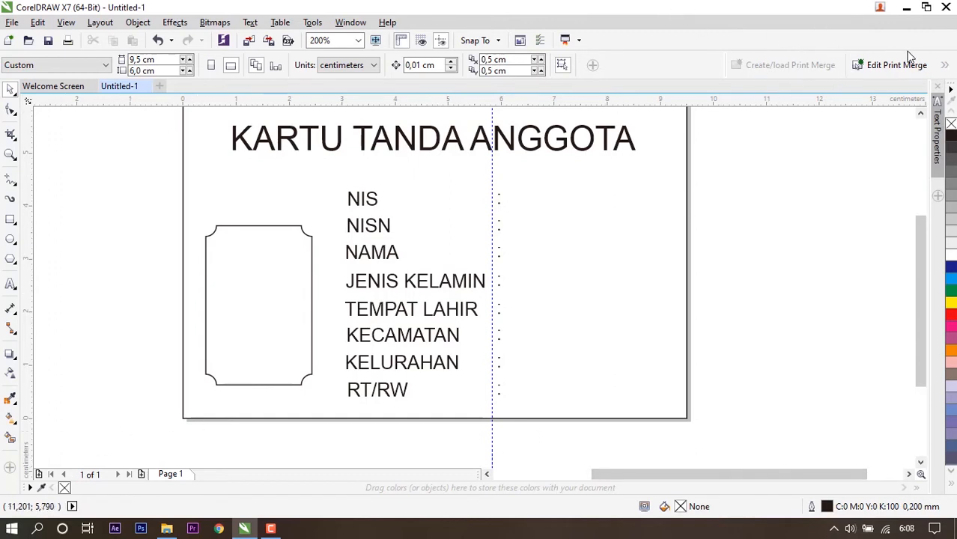
# Step: Insert the NIS print merge field and move it to the lower part of the card, beside the RT/RW row
pyautogui.click(946, 66)
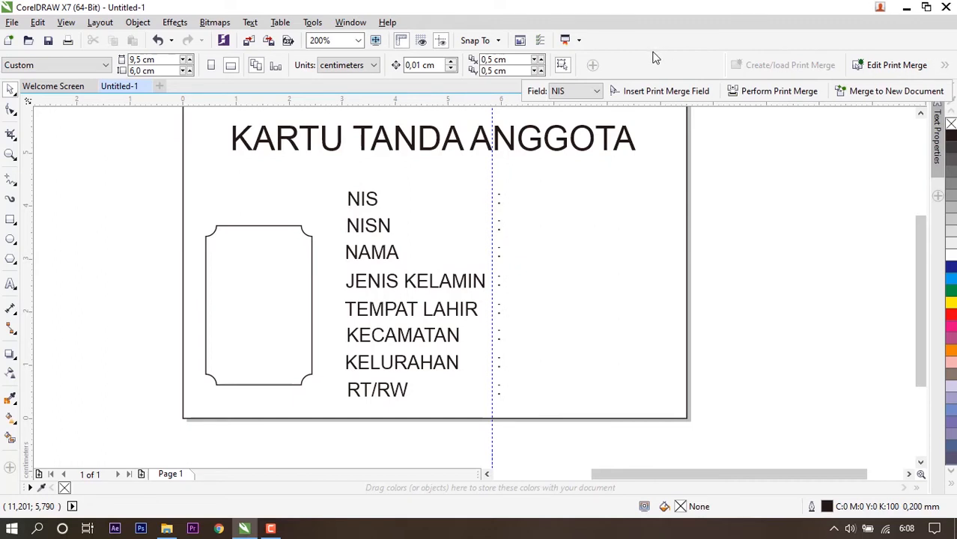
pyautogui.click(592, 96)
pyautogui.click(592, 96)
pyautogui.click(592, 96)
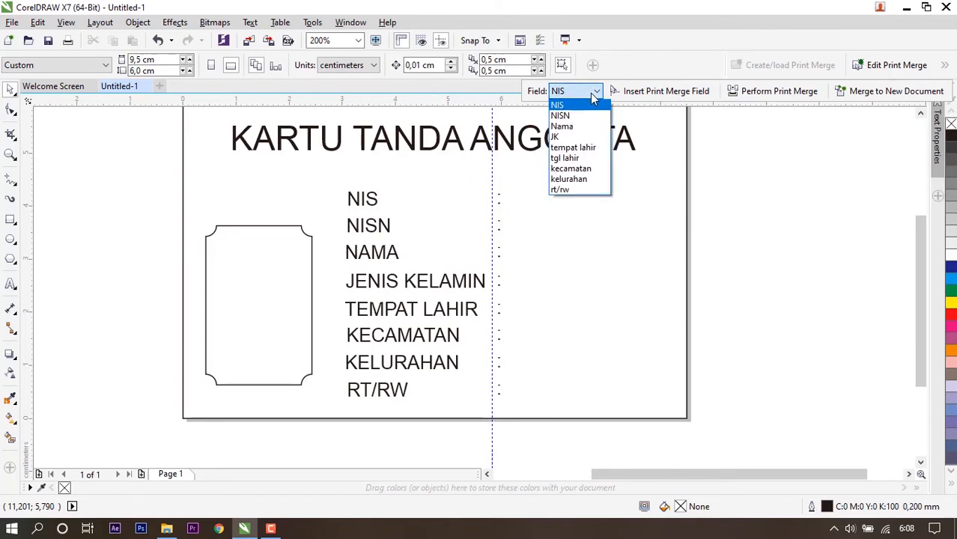
pyautogui.click(592, 96)
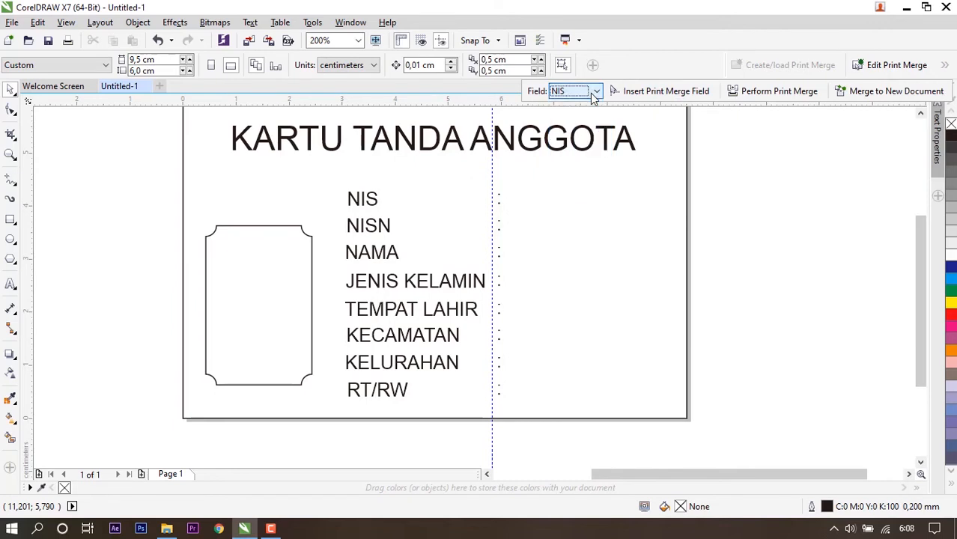
pyautogui.click(657, 92)
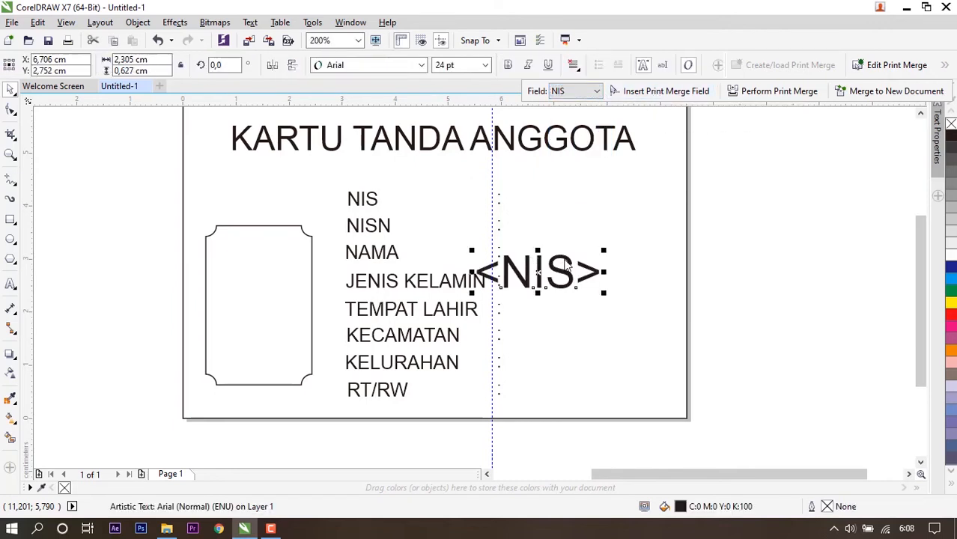
pyautogui.moveTo(567, 267); pyautogui.dragTo(622, 347)
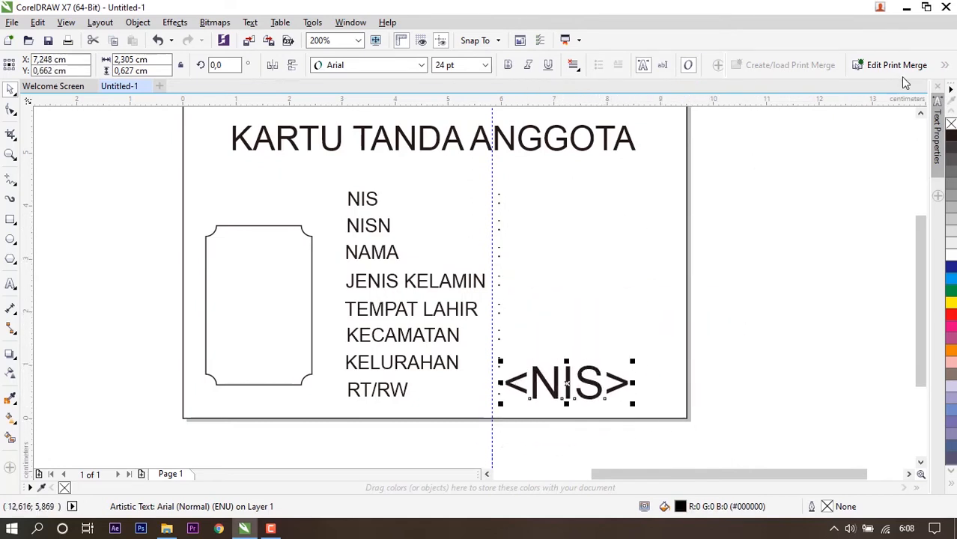
# Step: Insert the NISN print merge field and move it beside the NIS field, across the card's right edge
pyautogui.click(945, 68)
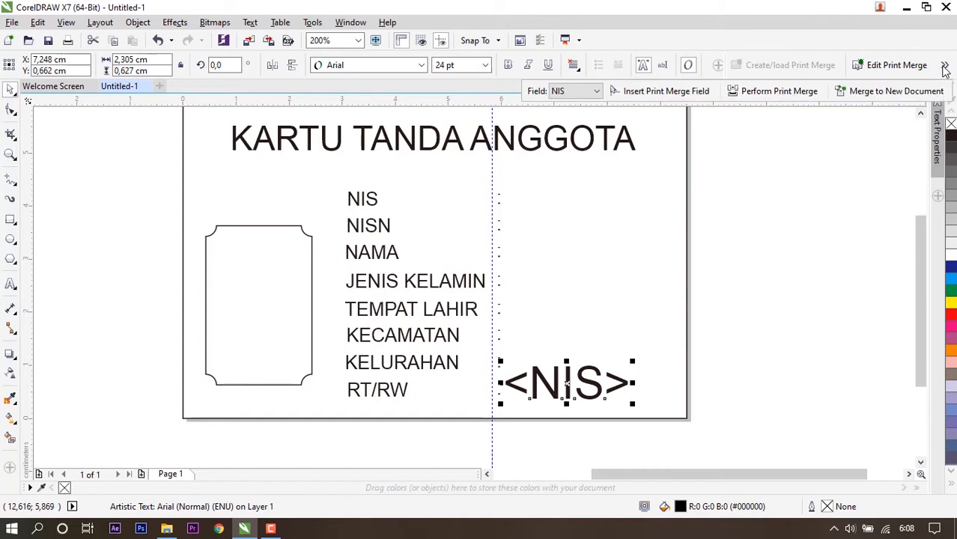
pyautogui.click(597, 91)
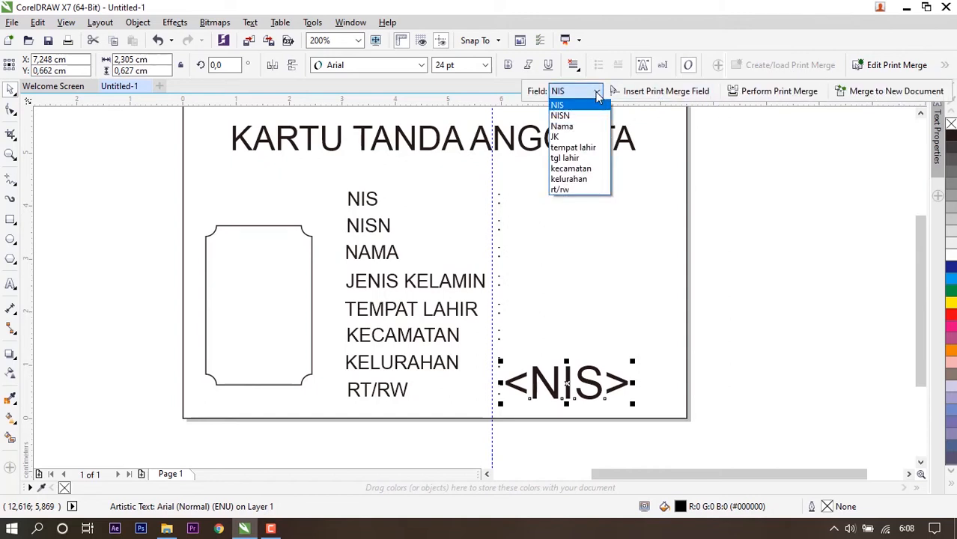
pyautogui.click(561, 116)
pyautogui.click(666, 91)
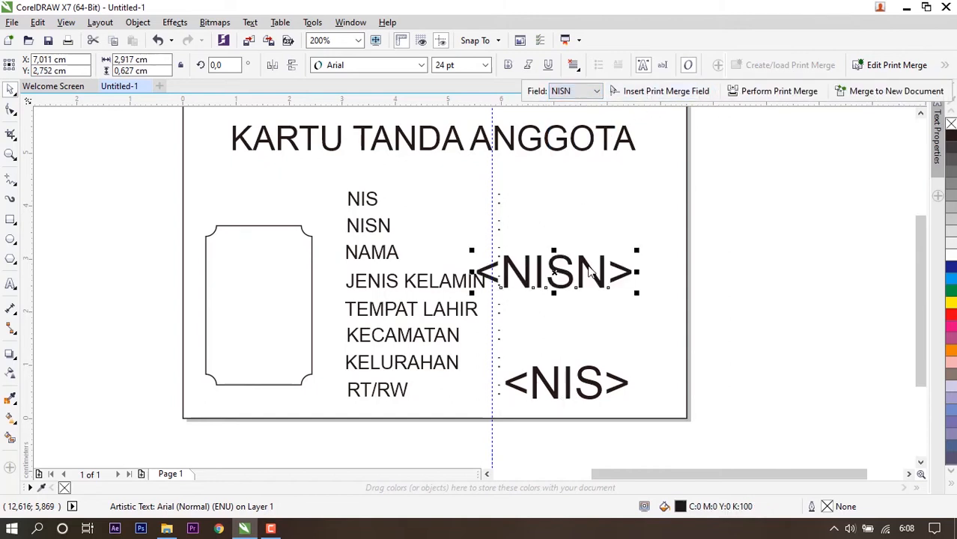
pyautogui.moveTo(588, 270); pyautogui.dragTo(778, 389)
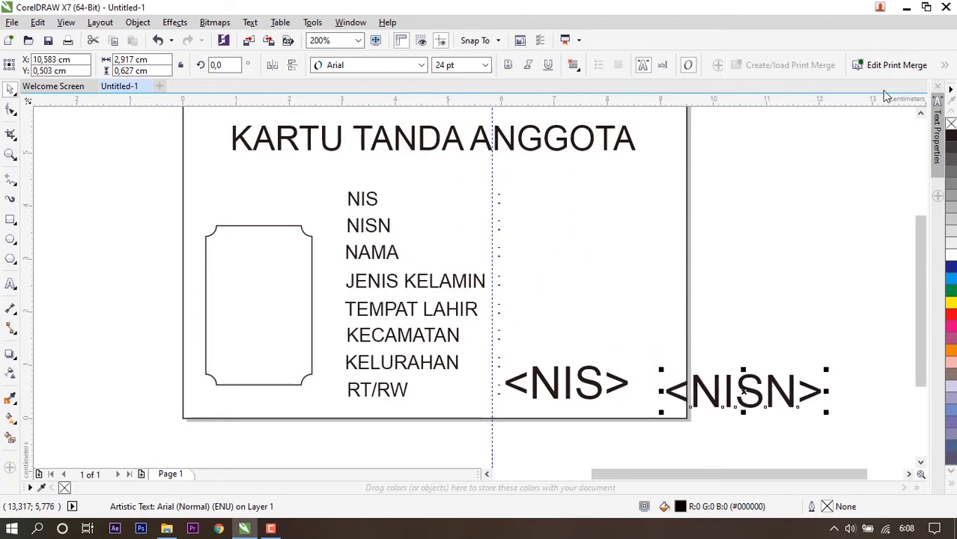
# Step: Insert the Nama and JK print merge fields on the card
pyautogui.click(946, 66)
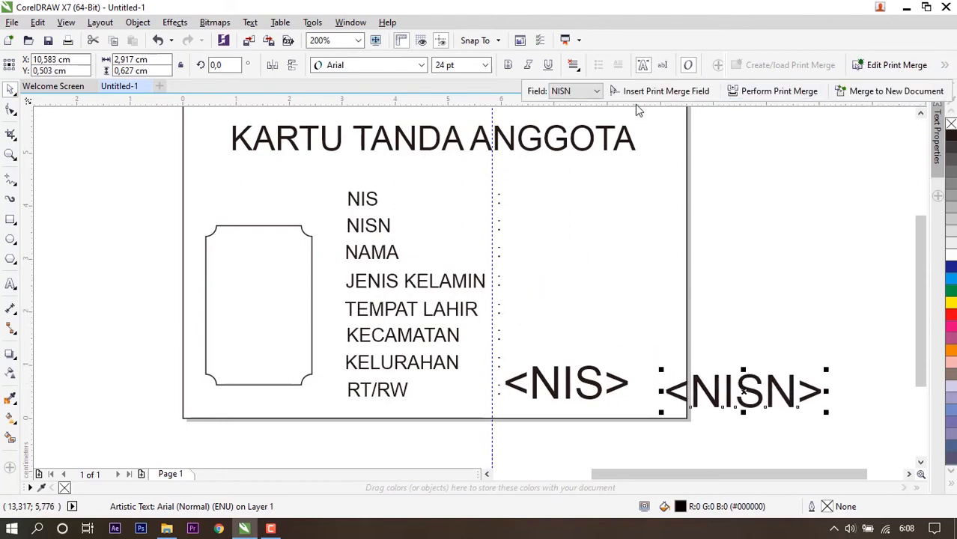
pyautogui.click(577, 90)
pyautogui.click(561, 127)
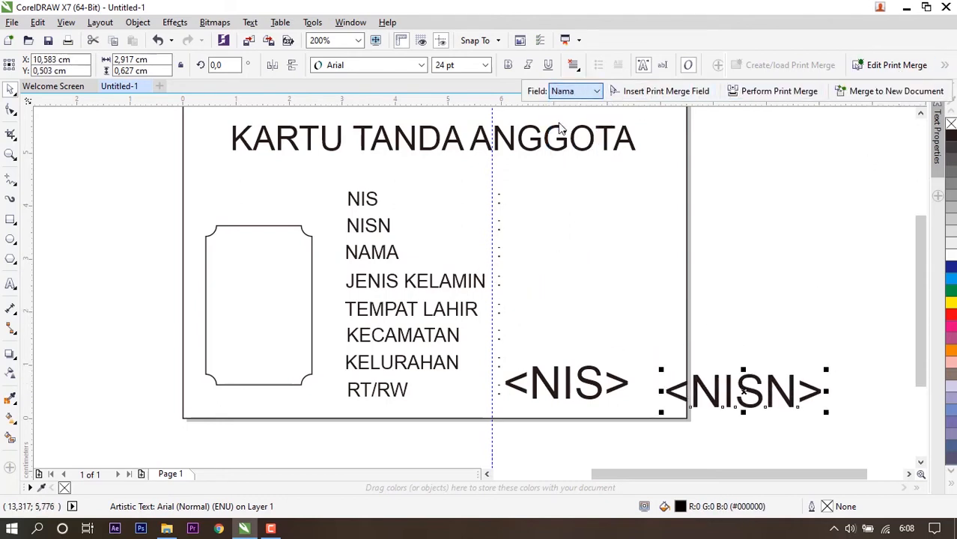
pyautogui.click(633, 91)
pyautogui.click(596, 91)
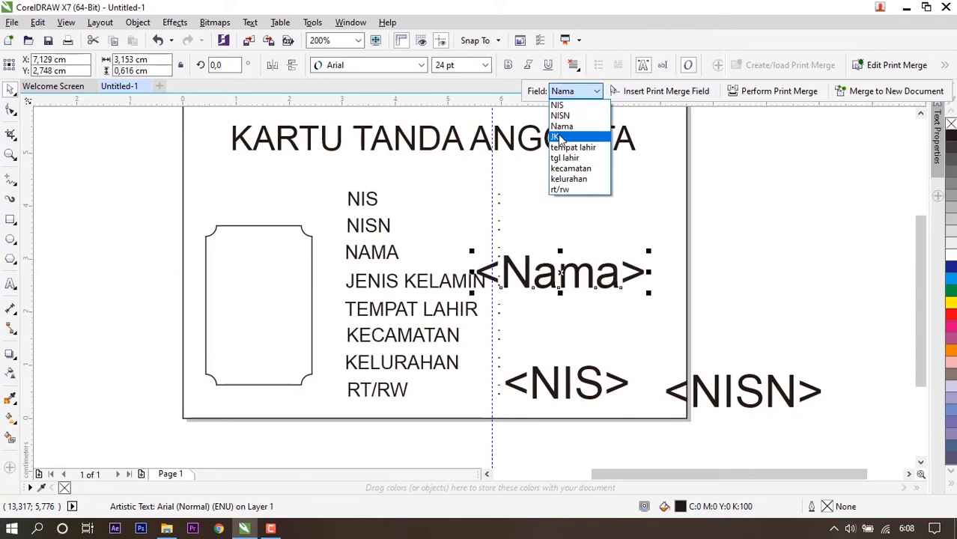
pyautogui.click(562, 131)
pyautogui.click(656, 90)
# Step: Insert the tempat lahir and tgl lahir print merge fields on the card
pyautogui.click(597, 91)
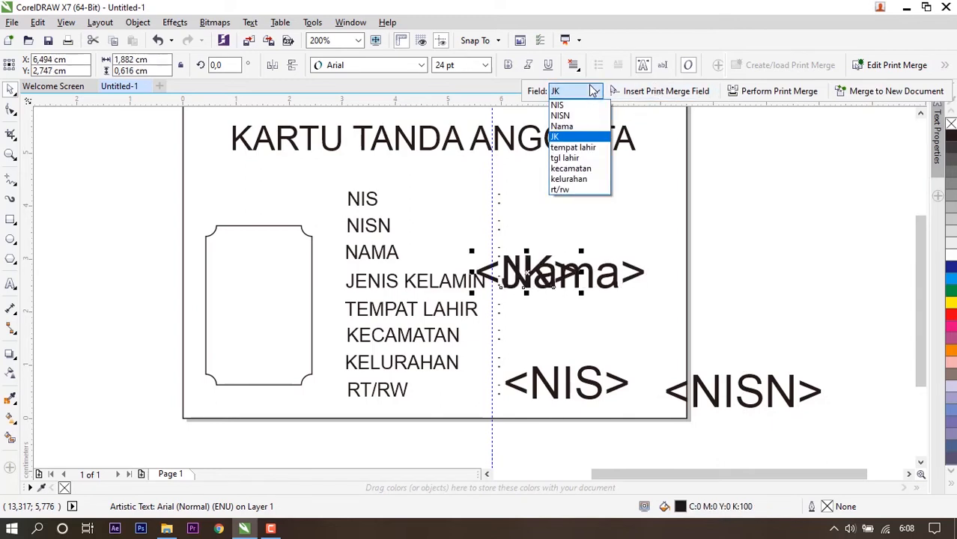
pyautogui.click(574, 147)
pyautogui.click(656, 90)
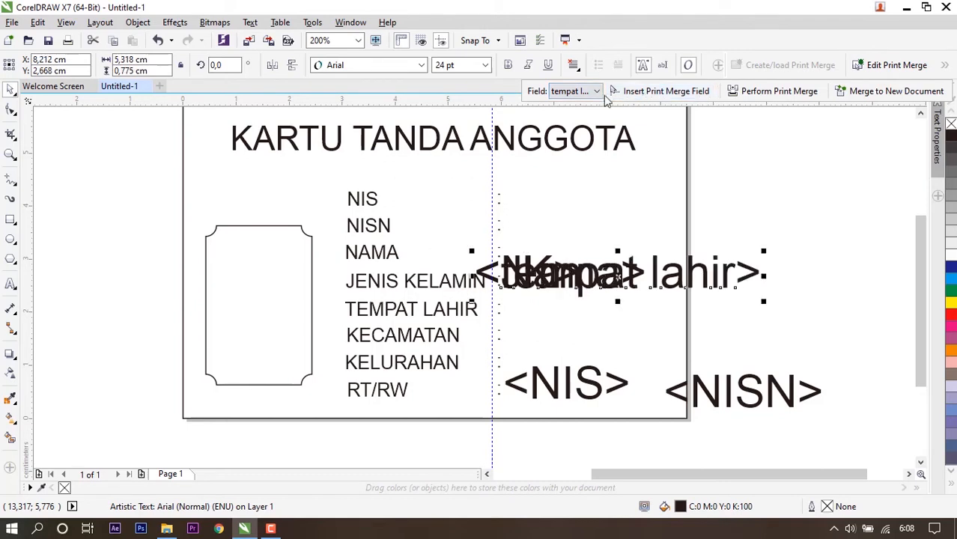
pyautogui.click(597, 91)
pyautogui.click(565, 158)
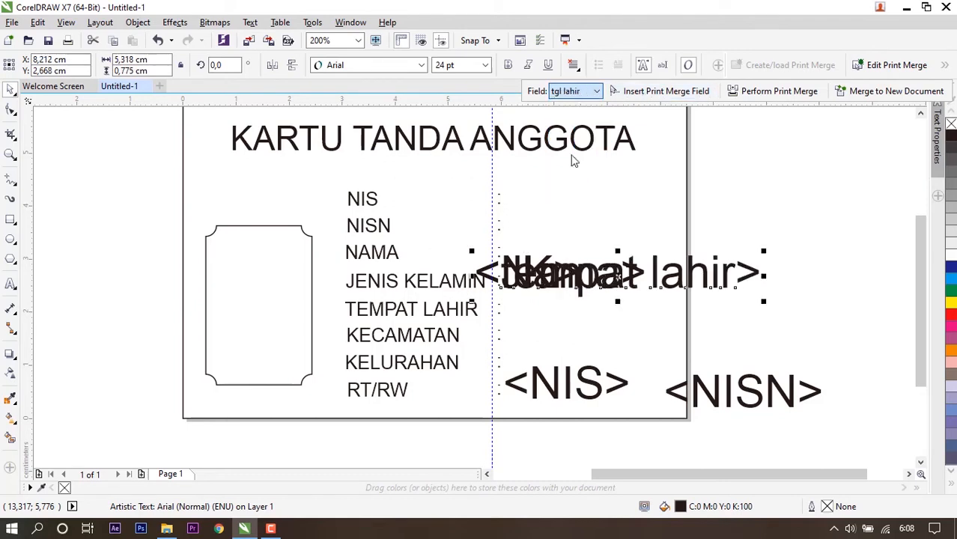
pyautogui.click(632, 90)
# Step: Insert the kecamatan and kelurahan print merge fields, and choose rt/rw as the current merge field
pyautogui.click(579, 91)
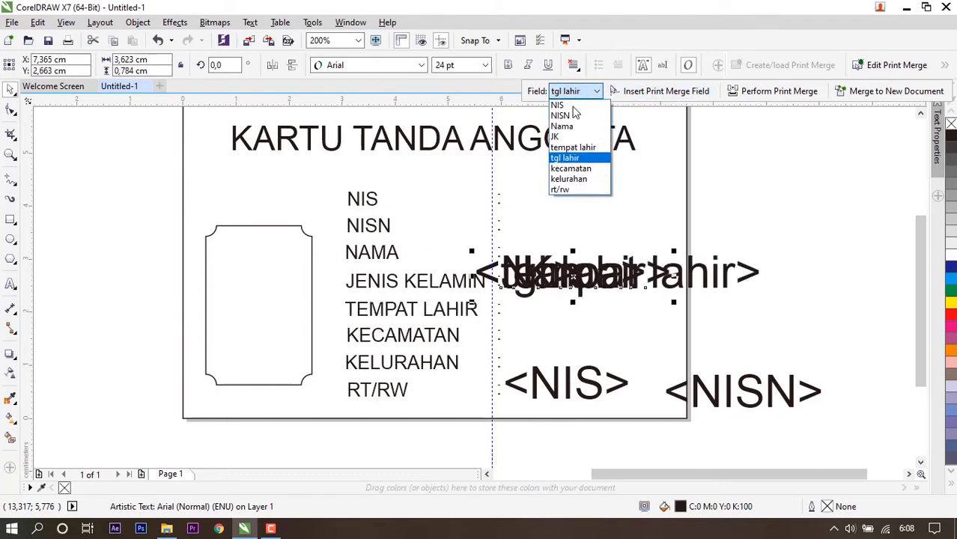
pyautogui.click(579, 170)
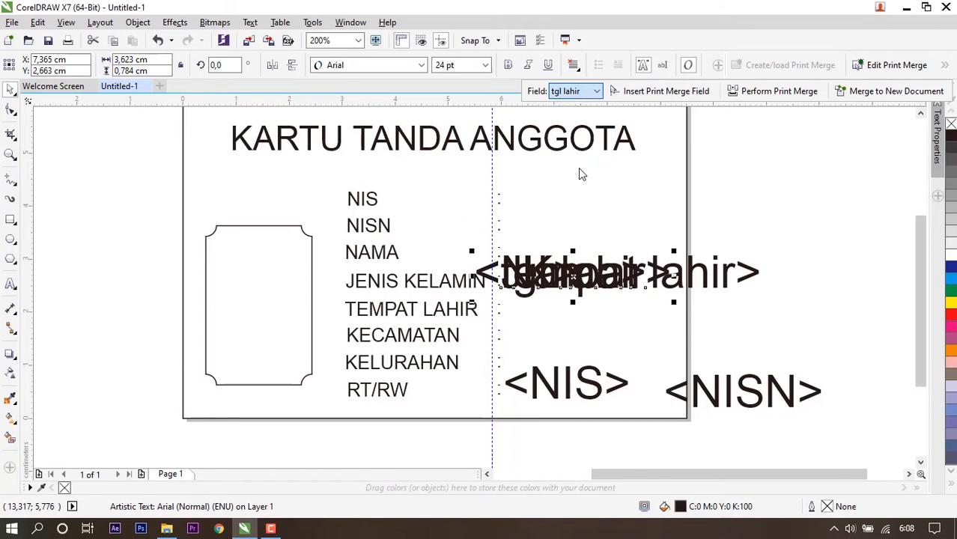
pyautogui.click(649, 92)
pyautogui.click(588, 94)
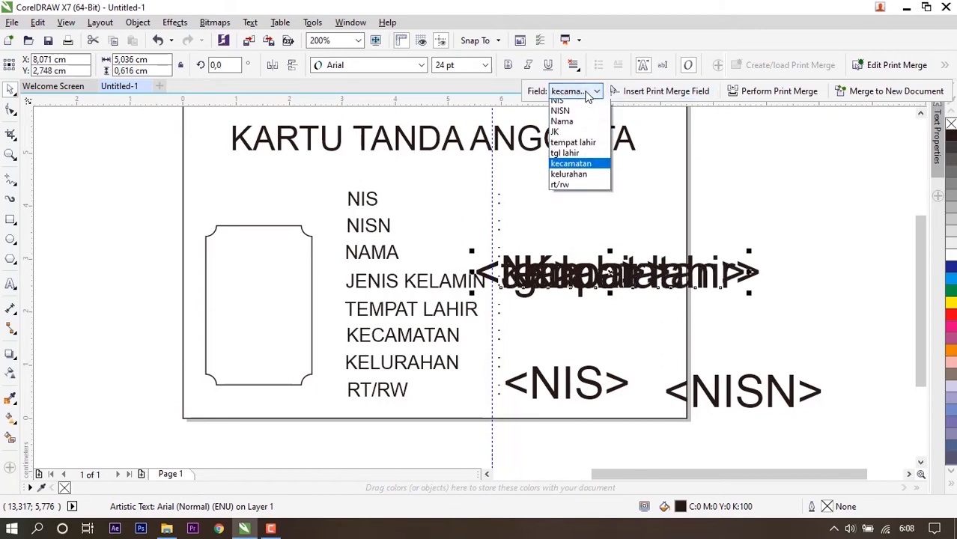
pyautogui.click(569, 179)
pyautogui.click(663, 91)
pyautogui.click(584, 91)
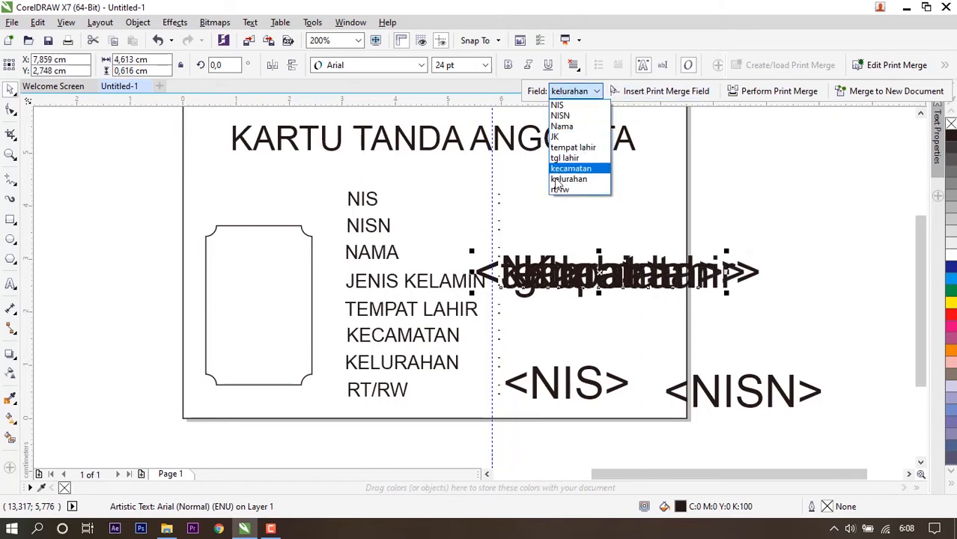
pyautogui.click(561, 189)
pyautogui.click(793, 196)
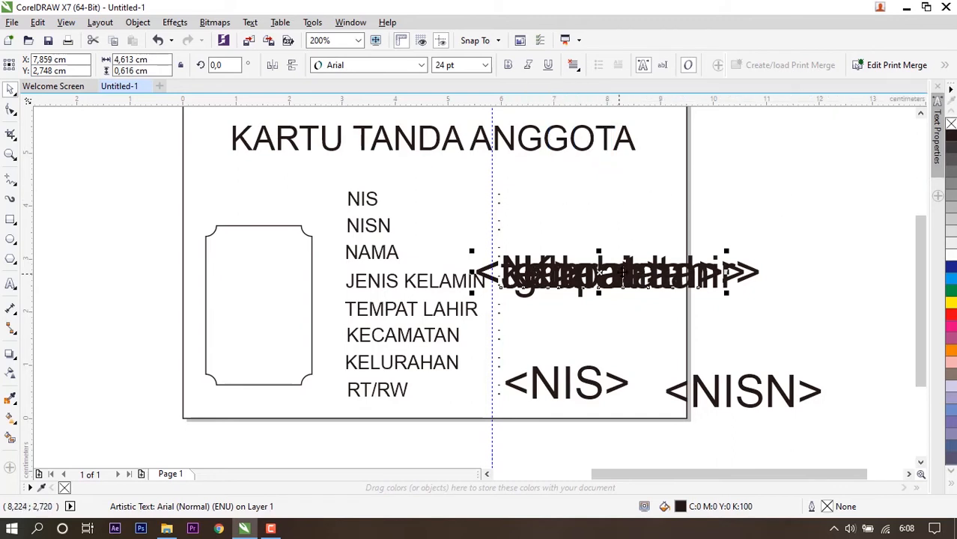
# Step: Move the stacked kelurahan, kecamatan, tempat lahir, tgl lahir, Nama and JK fields and the NIS field to the card's right edge
pyautogui.click(690, 239)
pyautogui.moveTo(627, 270); pyautogui.dragTo(777, 193)
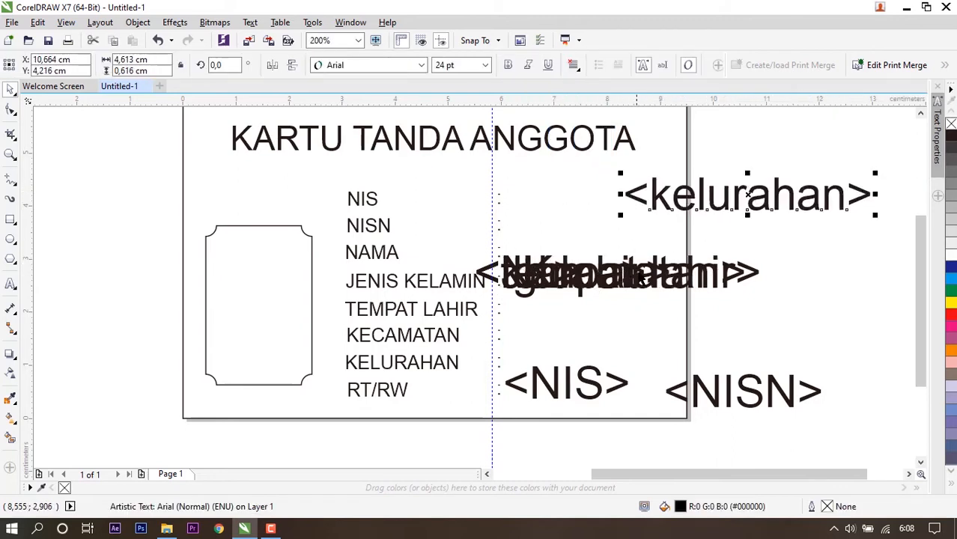
pyautogui.moveTo(642, 276); pyautogui.dragTo(821, 332)
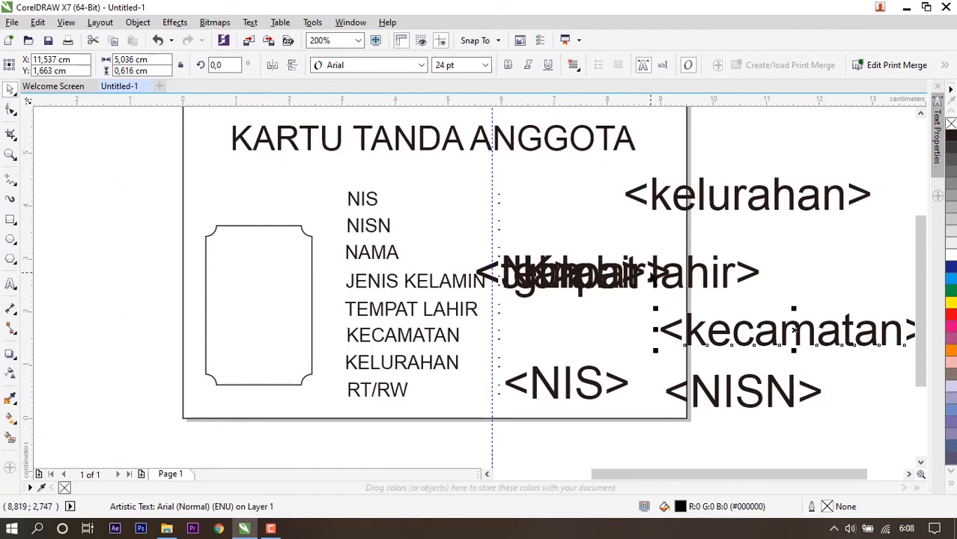
pyautogui.moveTo(600, 284); pyautogui.dragTo(751, 244)
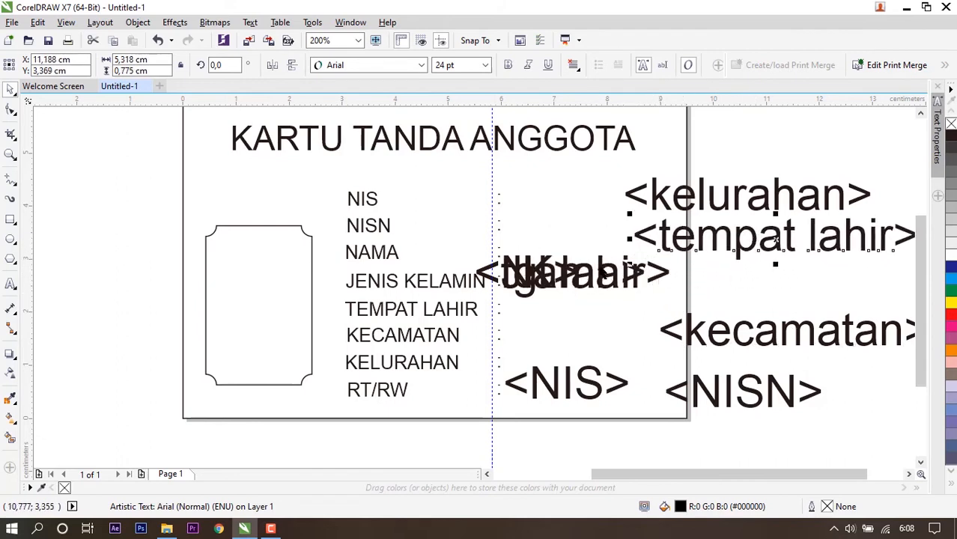
pyautogui.moveTo(652, 272); pyautogui.dragTo(816, 258)
pyautogui.moveTo(618, 287); pyautogui.dragTo(790, 292)
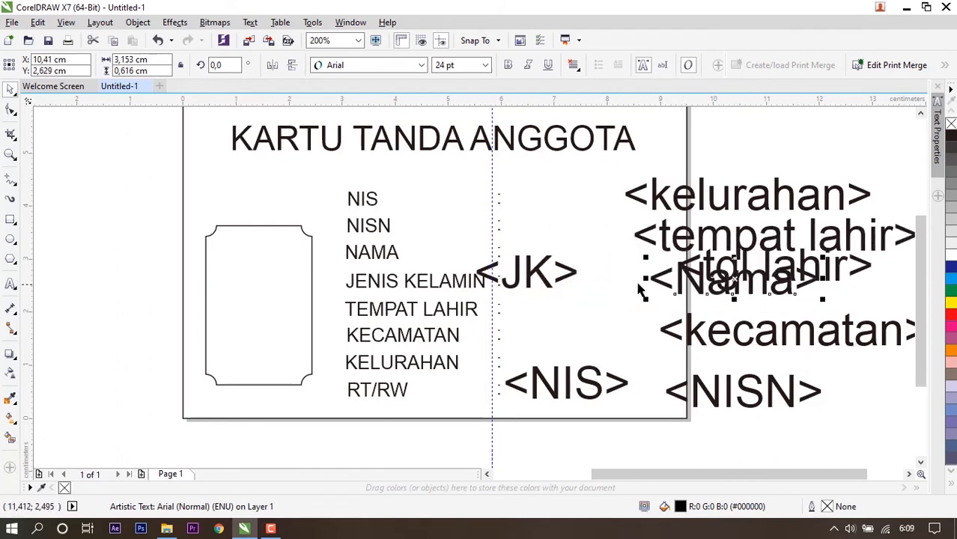
pyautogui.moveTo(545, 276); pyautogui.dragTo(760, 160)
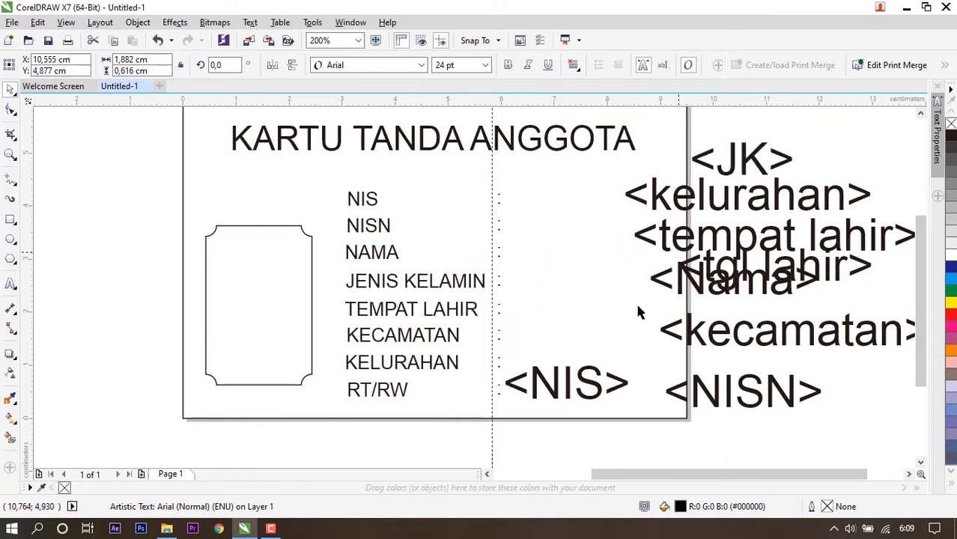
pyautogui.moveTo(584, 374); pyautogui.dragTo(762, 352)
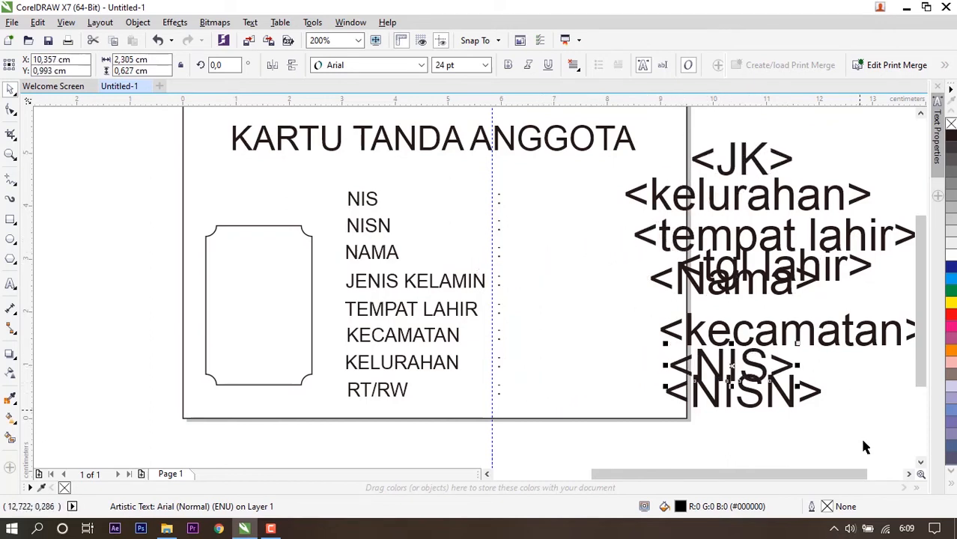
# Step: Check the NAMA label's font size and set all eight inserted merge fields to 10 pt
pyautogui.click(908, 475)
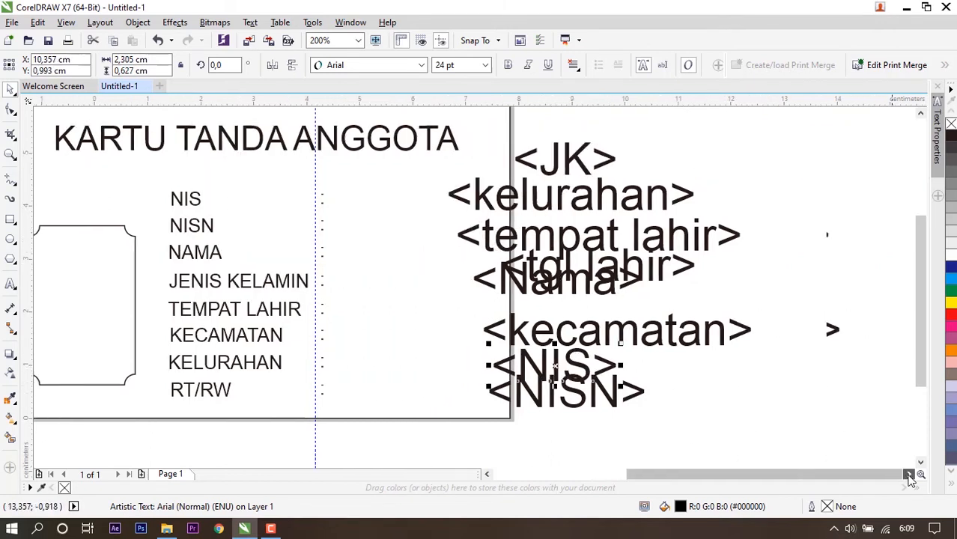
pyautogui.click(747, 410)
pyautogui.click(215, 257)
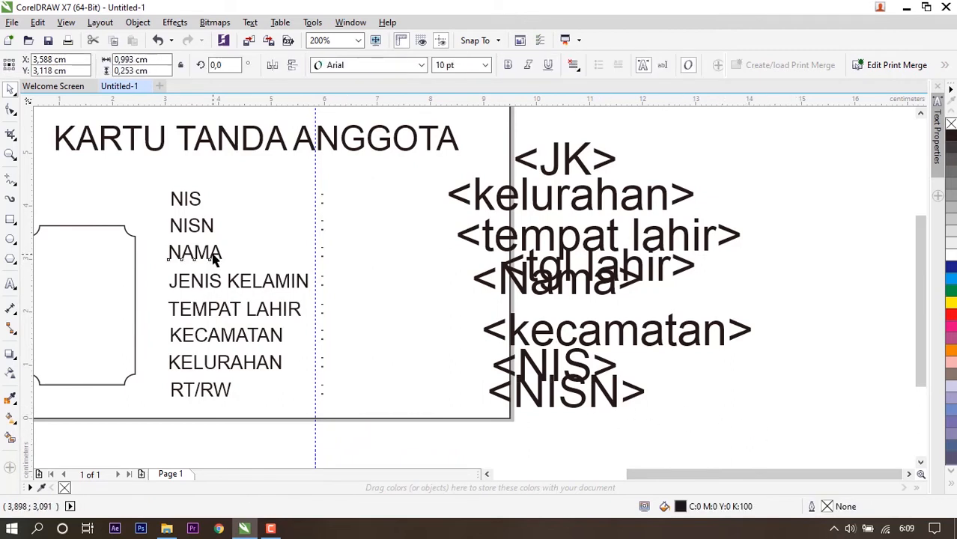
pyautogui.click(760, 416)
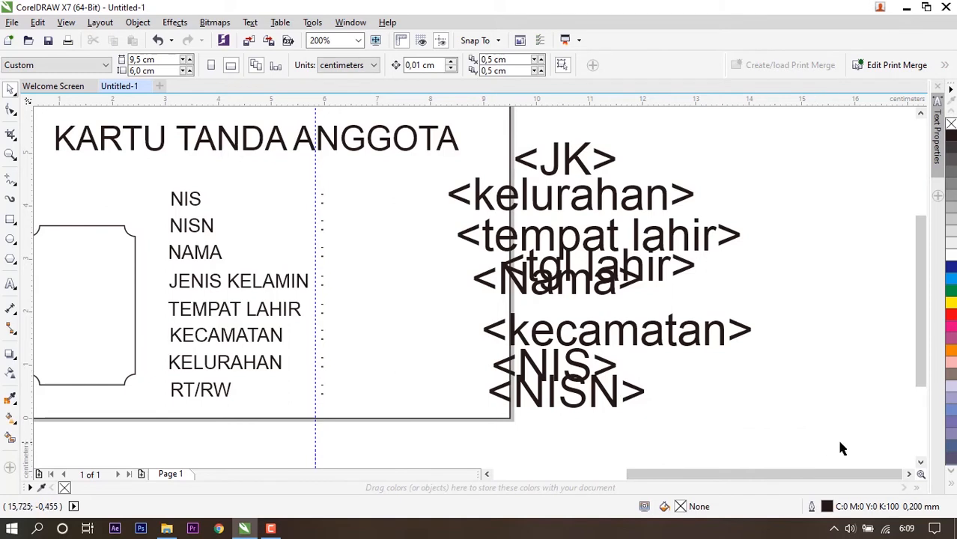
pyautogui.moveTo(863, 446); pyautogui.dragTo(431, 127)
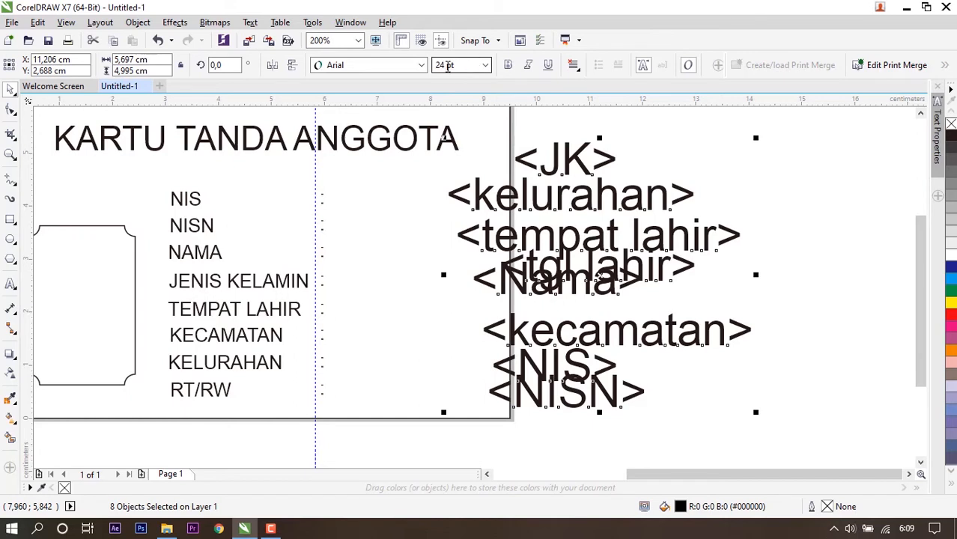
pyautogui.doubleClick(447, 65)
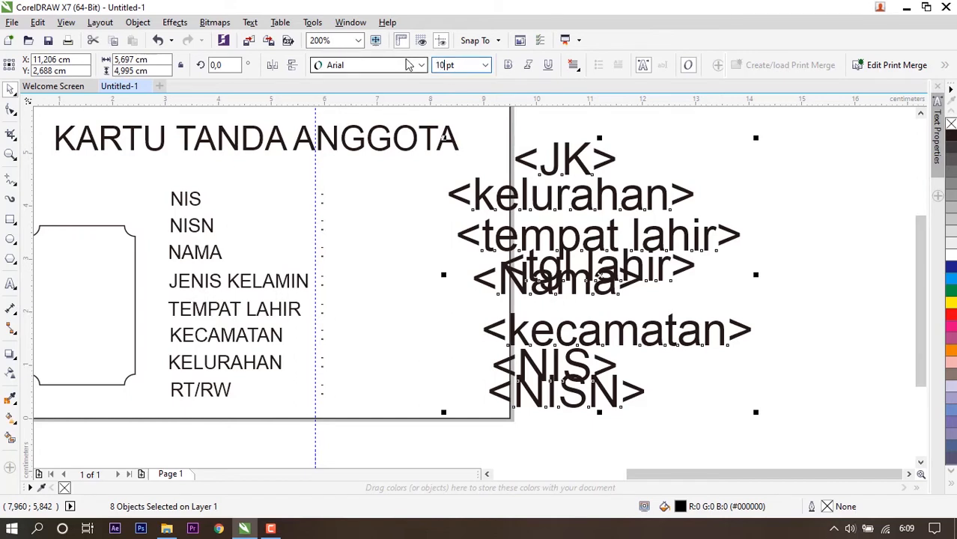
pyautogui.press('Return')
pyautogui.click(708, 220)
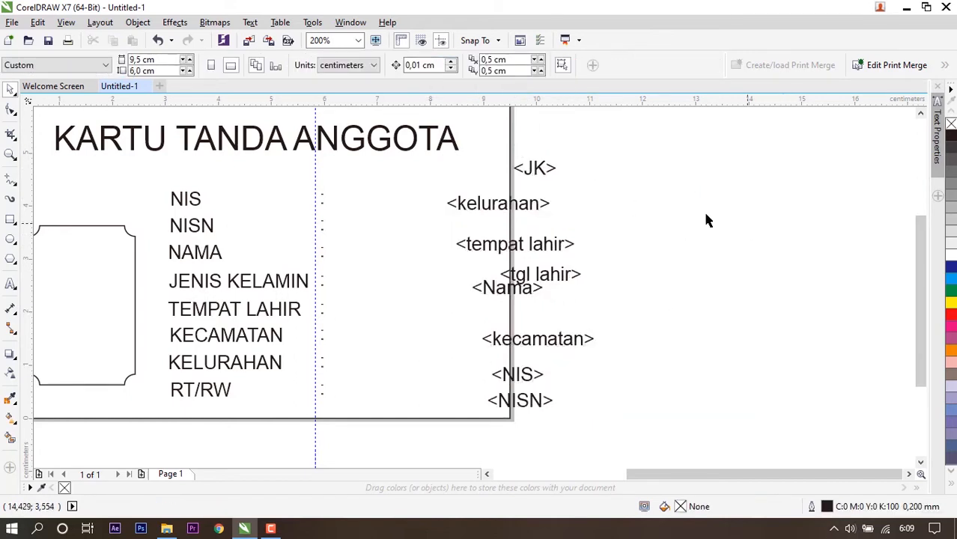
# Step: Move the NISN and NIS merge fields beside the colons of their matching labels on the card
pyautogui.click(527, 408)
pyautogui.moveTo(526, 408); pyautogui.dragTo(366, 203)
pyautogui.click(497, 359)
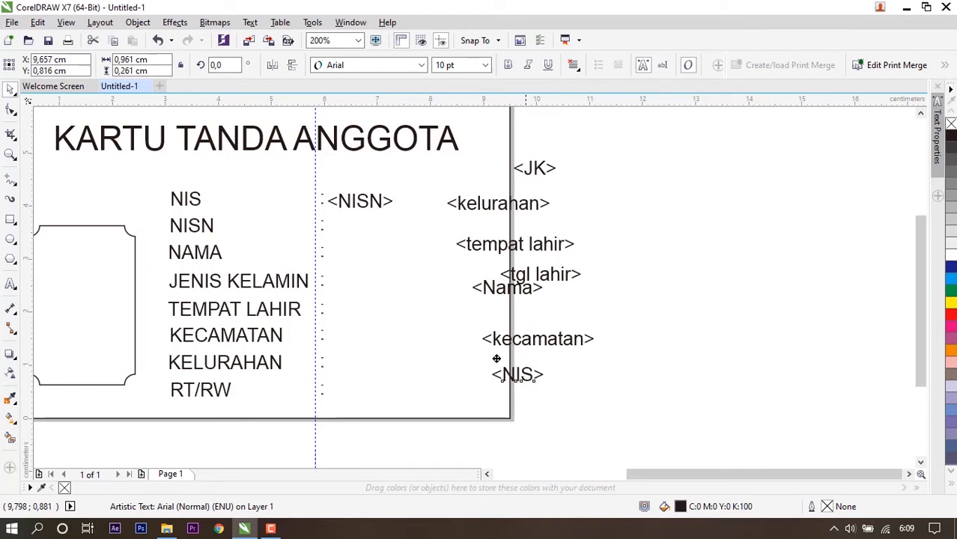
pyautogui.moveTo(497, 359); pyautogui.dragTo(372, 156)
pyautogui.moveTo(363, 204); pyautogui.dragTo(364, 229)
pyautogui.moveTo(370, 165); pyautogui.dragTo(355, 197)
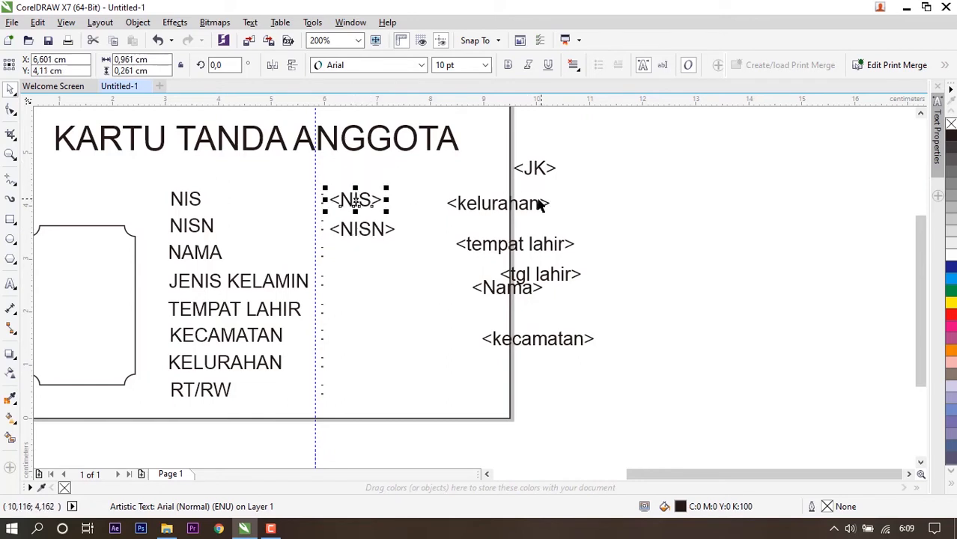
# Step: Move the JK, Nama and tempat lahir merge fields beside the JENIS KELAMIN, NAMA and TEMPAT LAHIR labels
pyautogui.click(537, 170)
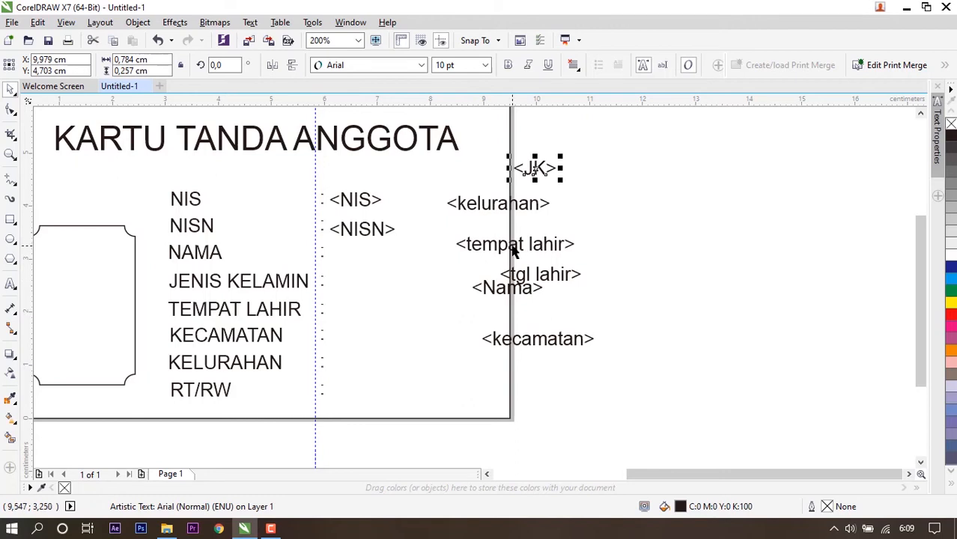
pyautogui.moveTo(505, 289); pyautogui.dragTo(609, 322)
pyautogui.moveTo(538, 171); pyautogui.dragTo(361, 279)
pyautogui.moveTo(621, 320); pyautogui.dragTo(384, 252)
pyautogui.moveTo(513, 250); pyautogui.dragTo(388, 314)
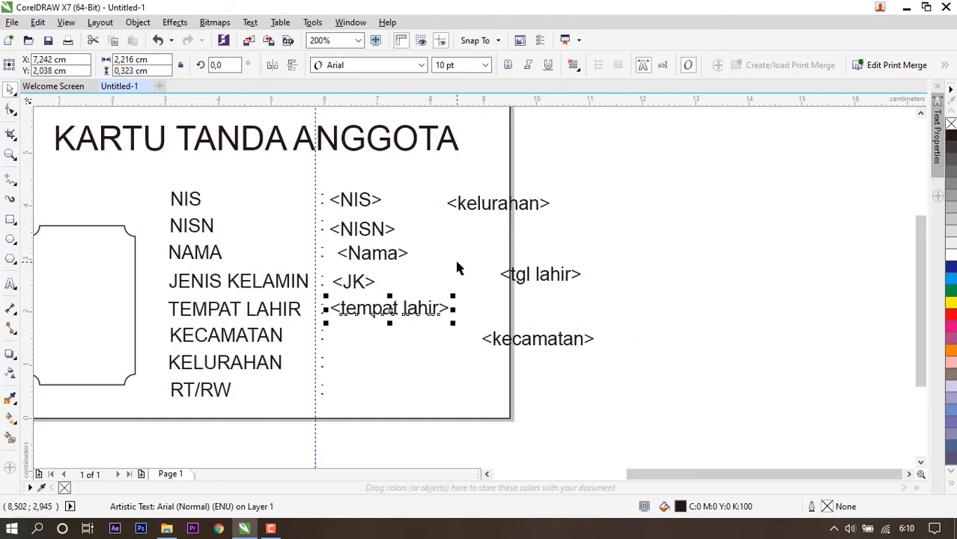
# Step: Move the kecamatan and kelurahan merge fields beside their labels and the tgl lahir field beside RT/RW
pyautogui.moveTo(556, 341); pyautogui.dragTo(410, 336)
pyautogui.moveTo(493, 209); pyautogui.dragTo(373, 366)
pyautogui.moveTo(556, 277); pyautogui.dragTo(377, 389)
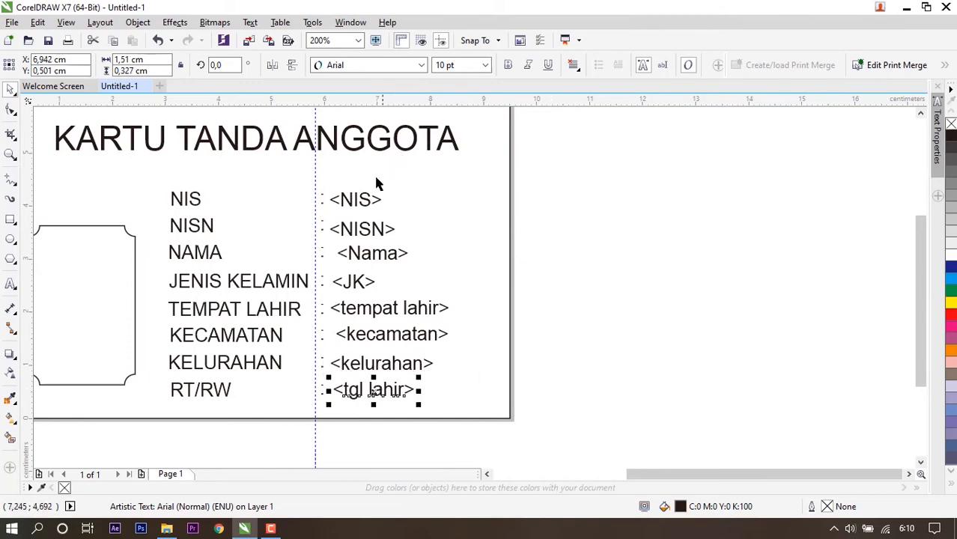
# Step: Align the NIS and NISN merge fields on their horizontal centres with the NIS and NISN labels
pyautogui.scroll(1, 352, 172)
pyautogui.scroll(-1, 333, 168)
pyautogui.scroll(1, 215, 170)
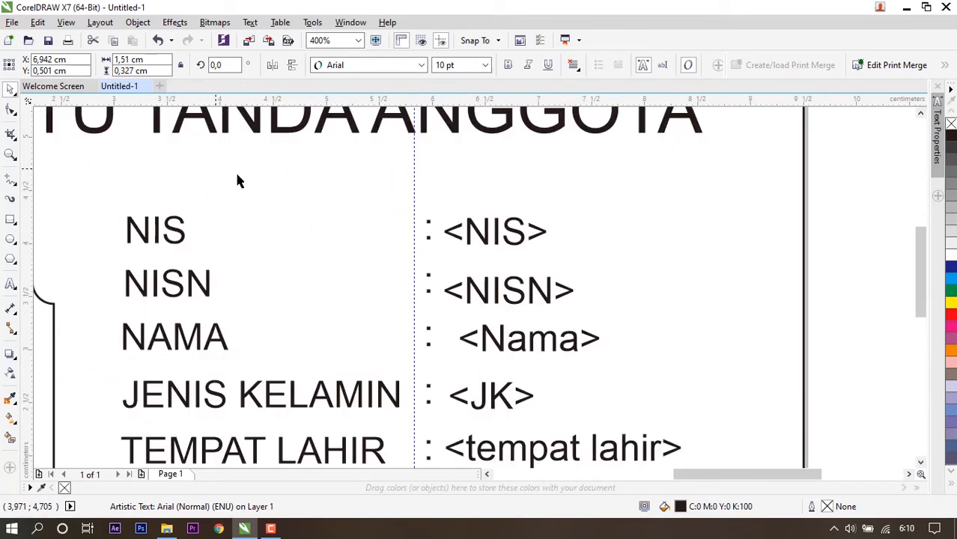
pyautogui.click(487, 238)
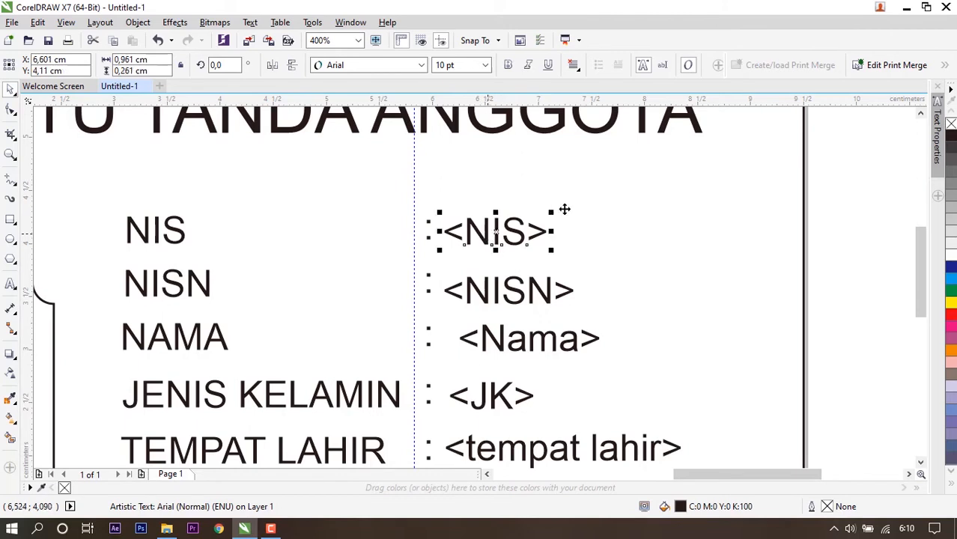
pyautogui.click(856, 192)
pyautogui.click(494, 238)
pyautogui.keyDown('shift'); pyautogui.click(186, 238); pyautogui.keyUp('shift')
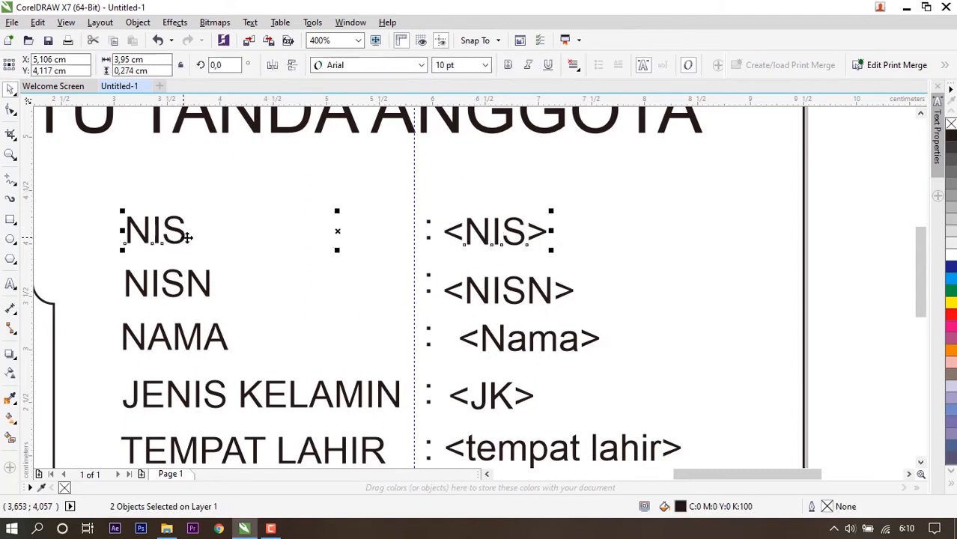
pyautogui.press('e')
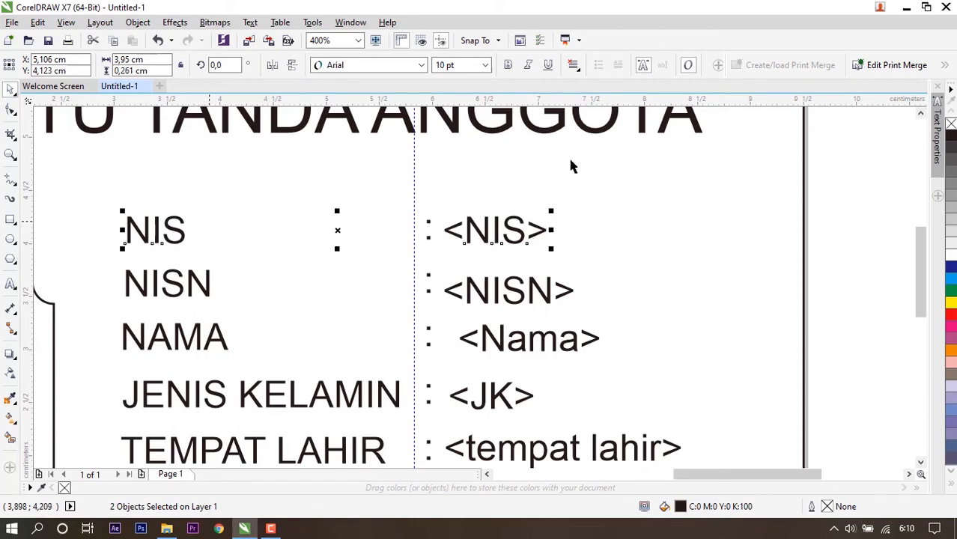
pyautogui.click(864, 235)
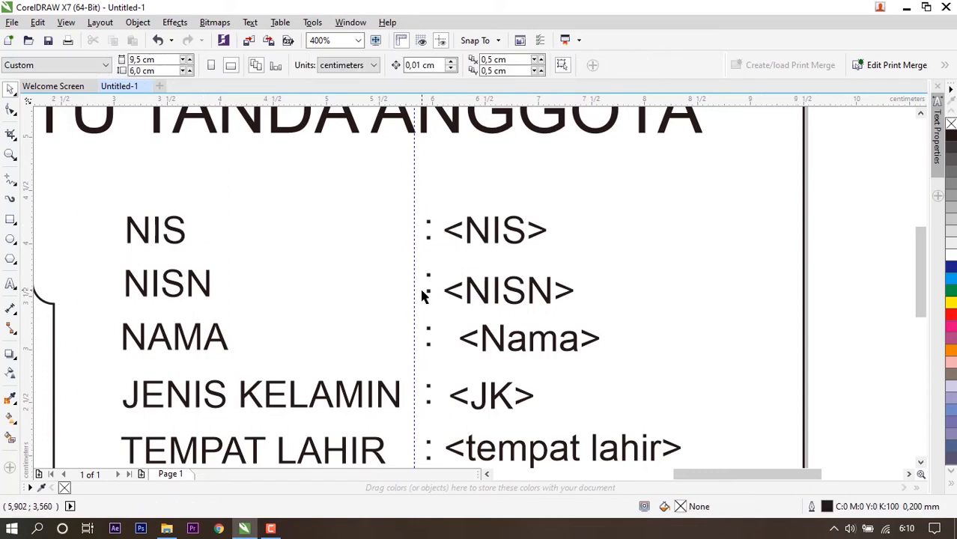
pyautogui.click(472, 292)
pyautogui.keyDown('shift'); pyautogui.click(210, 292); pyautogui.keyUp('shift')
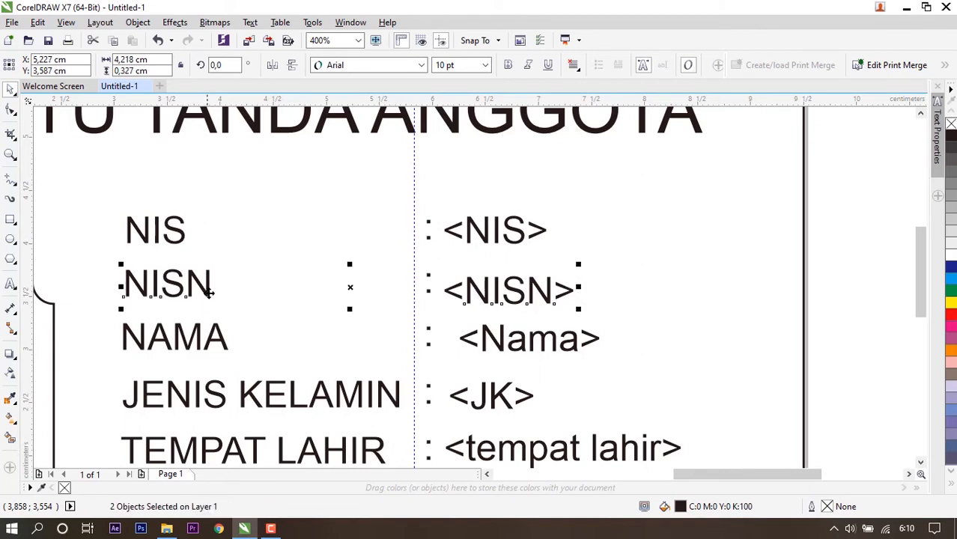
pyautogui.press('e')
# Step: Align the Nama and JK merge fields on their horizontal centres with the NAMA and JENIS KELAMIN labels
pyautogui.click(487, 341)
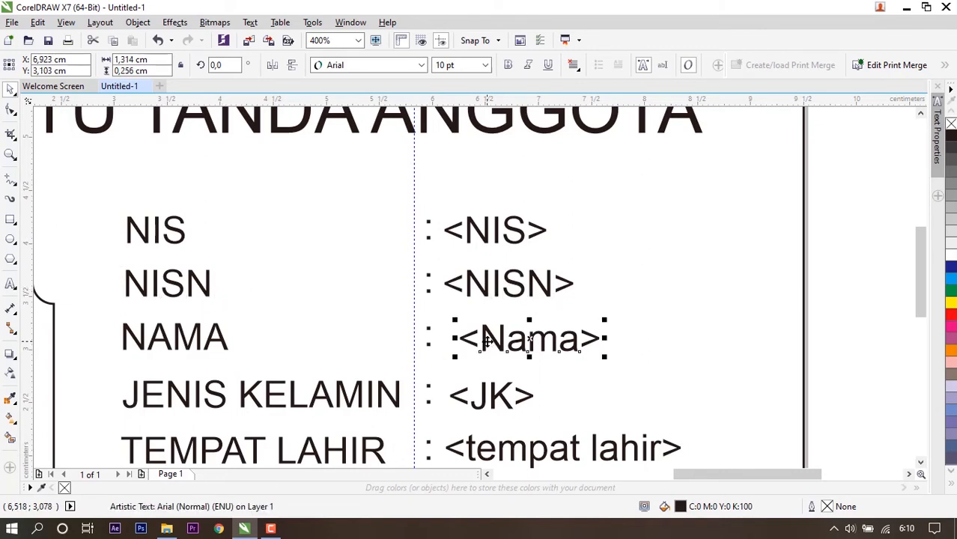
pyautogui.keyDown('shift'); pyautogui.click(199, 338); pyautogui.keyUp('shift')
pyautogui.press('e')
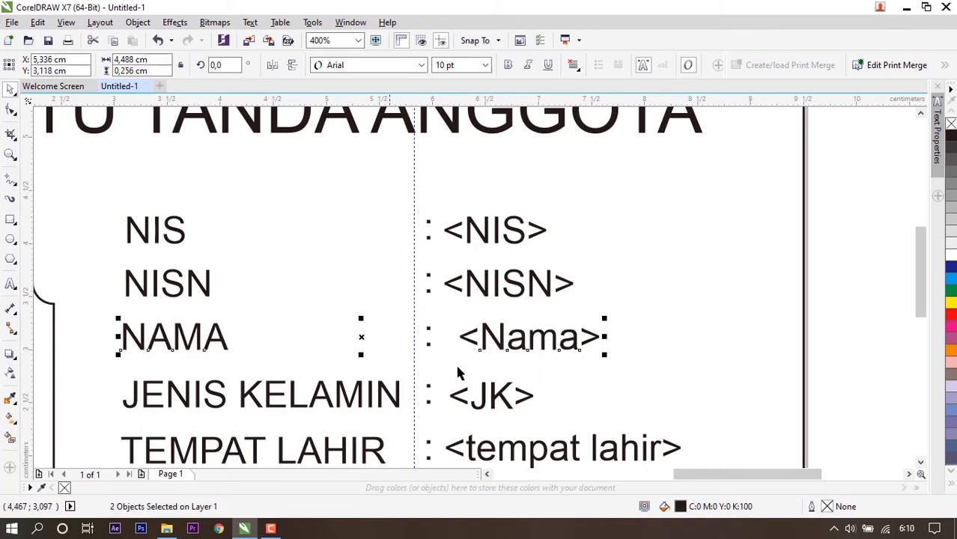
pyautogui.click(486, 401)
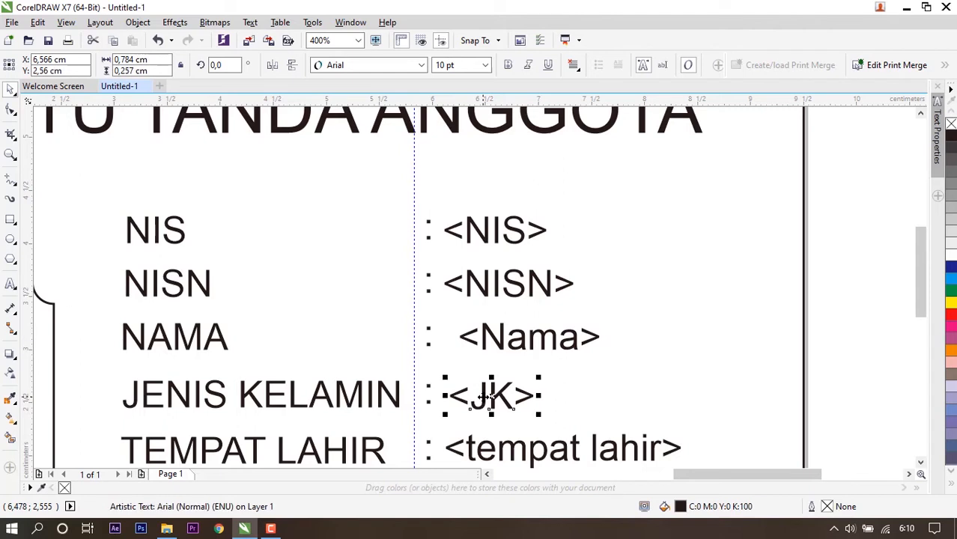
pyautogui.keyDown('shift'); pyautogui.click(360, 401); pyautogui.keyUp('shift')
pyautogui.press('e')
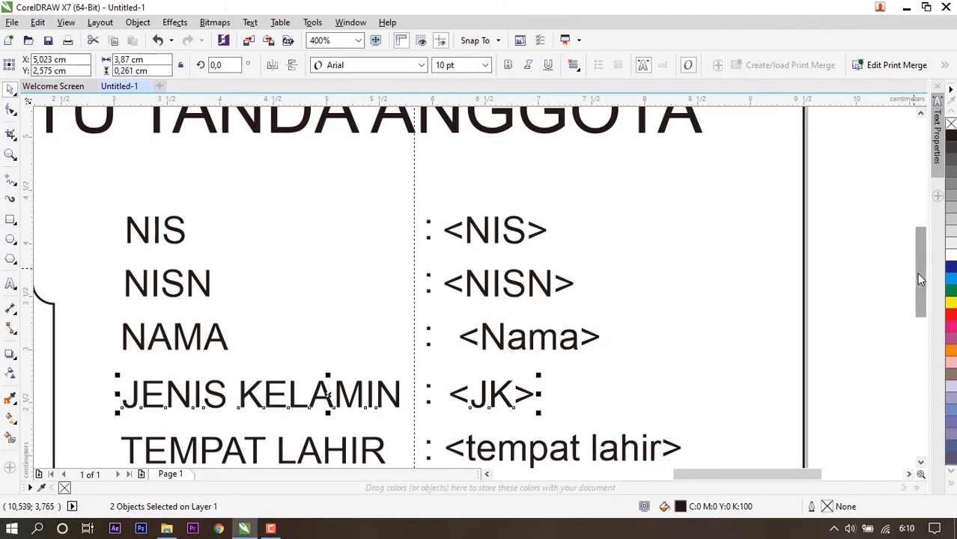
# Step: Align the tempat lahir and kecamatan merge fields on their horizontal centres with the TEMPAT LAHIR and KECAMATAN labels
pyautogui.moveTo(917, 272); pyautogui.dragTo(920, 334)
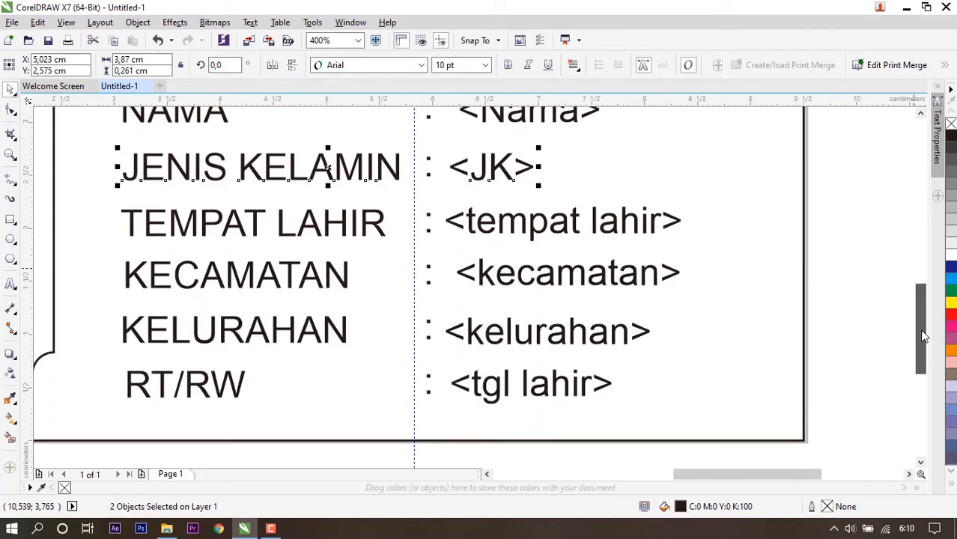
pyautogui.click(552, 222)
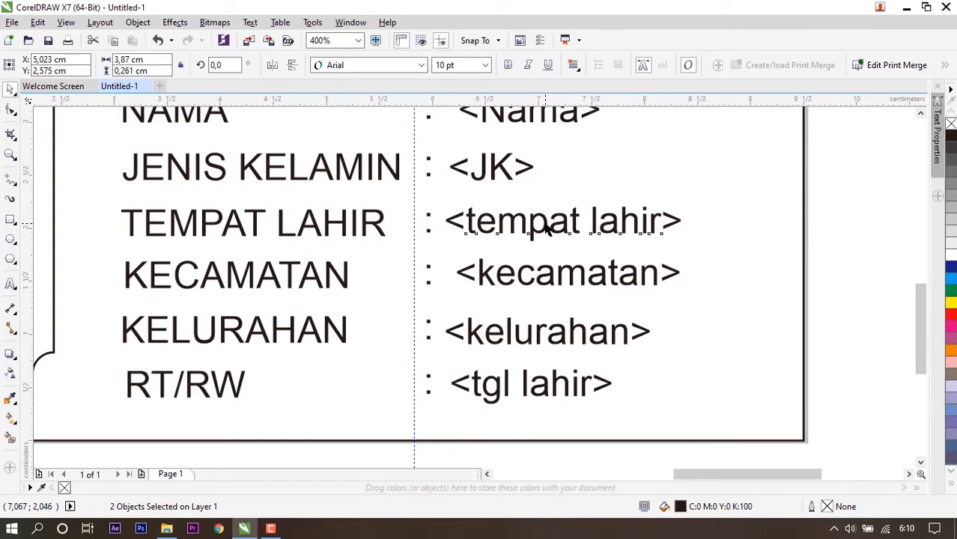
pyautogui.keyDown('shift'); pyautogui.click(367, 229); pyautogui.keyUp('shift')
pyautogui.press('e')
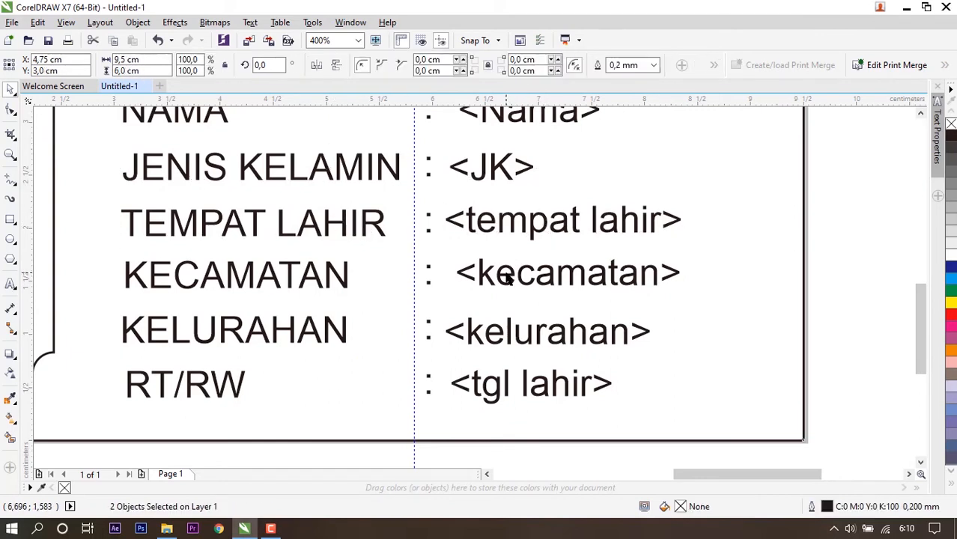
pyautogui.click(507, 277)
pyautogui.click(507, 277)
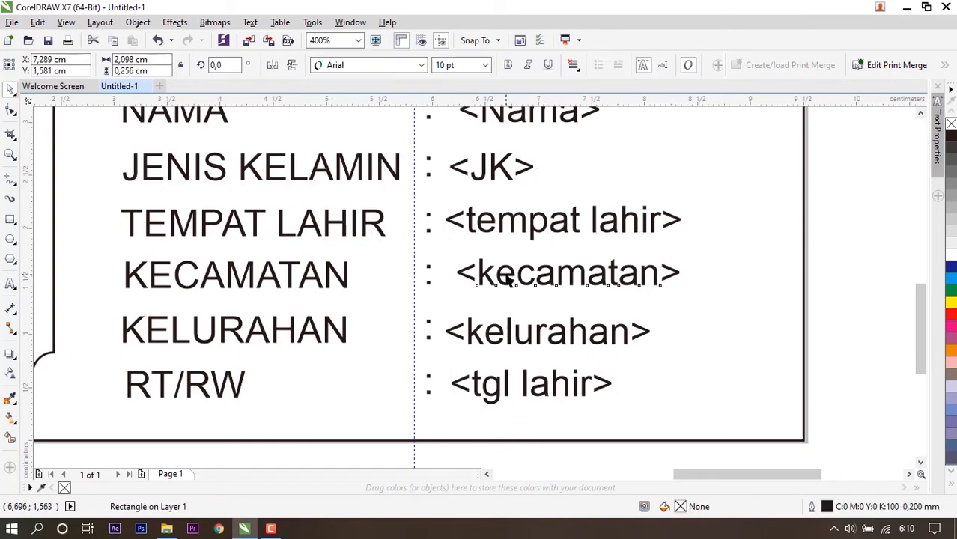
pyautogui.keyDown('shift'); pyautogui.click(346, 278); pyautogui.keyUp('shift')
pyautogui.press('e')
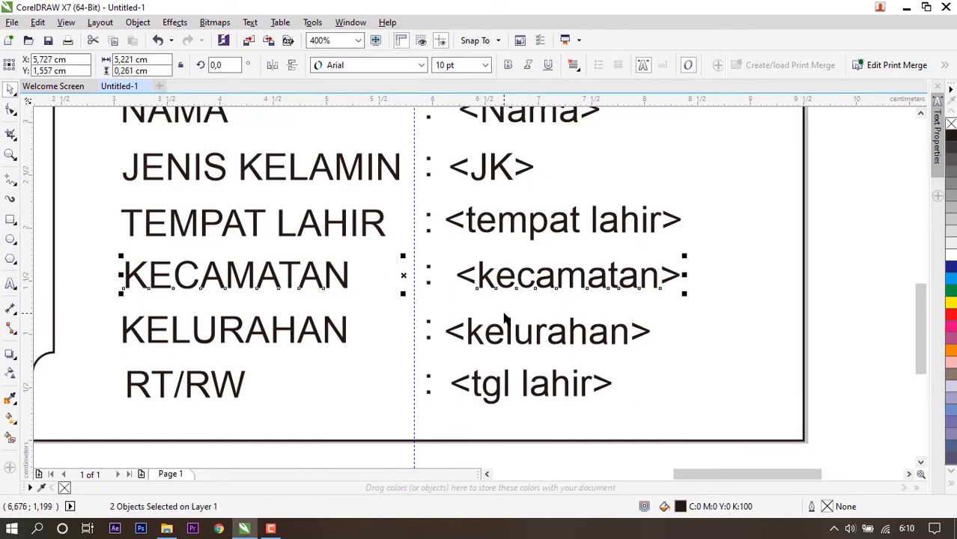
# Step: Align the kelurahan field with the KELURAHAN label and the tgl lahir field with the RT/RW label on their horizontal centres
pyautogui.click(512, 338)
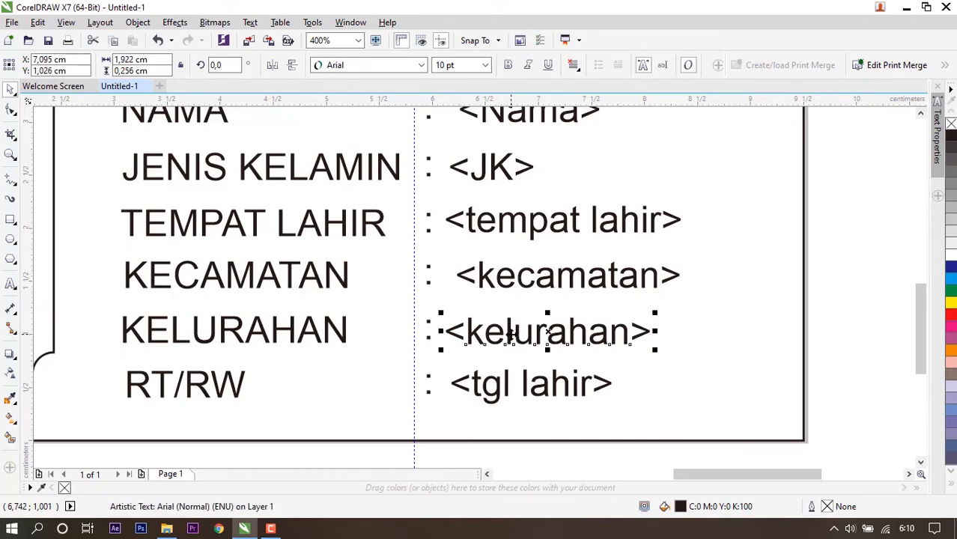
pyautogui.keyDown('shift'); pyautogui.click(345, 333); pyautogui.keyUp('shift')
pyautogui.press('e')
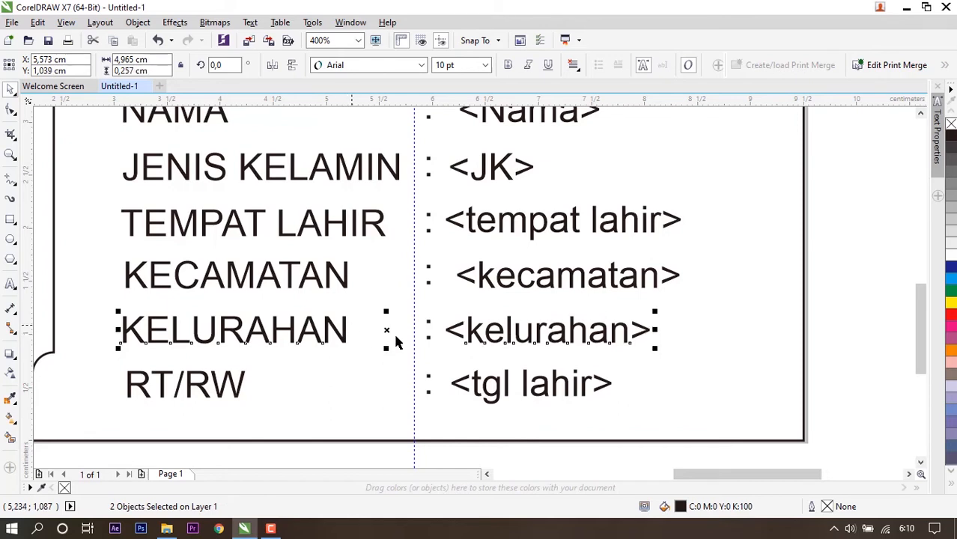
pyautogui.click(498, 394)
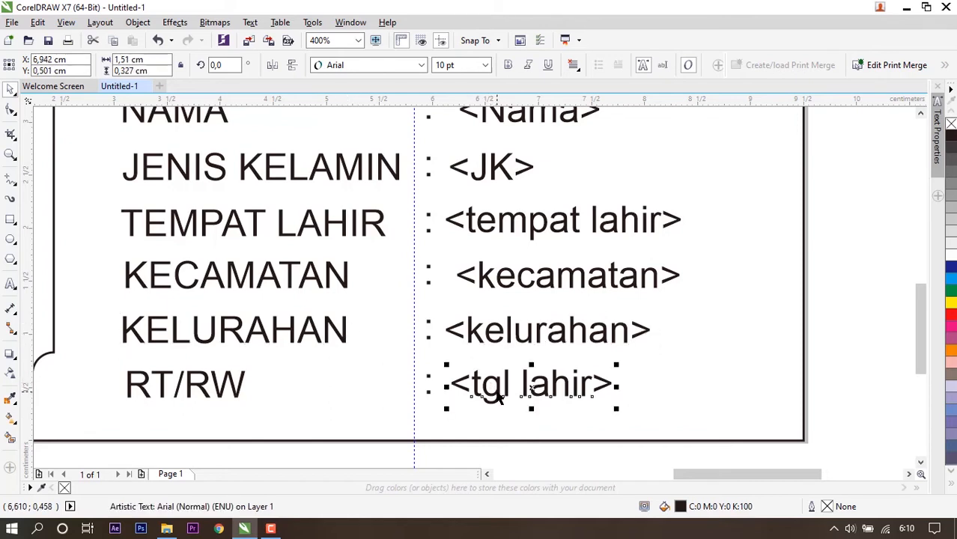
pyautogui.keyDown('shift'); pyautogui.click(225, 390); pyautogui.keyUp('shift')
pyautogui.press('e')
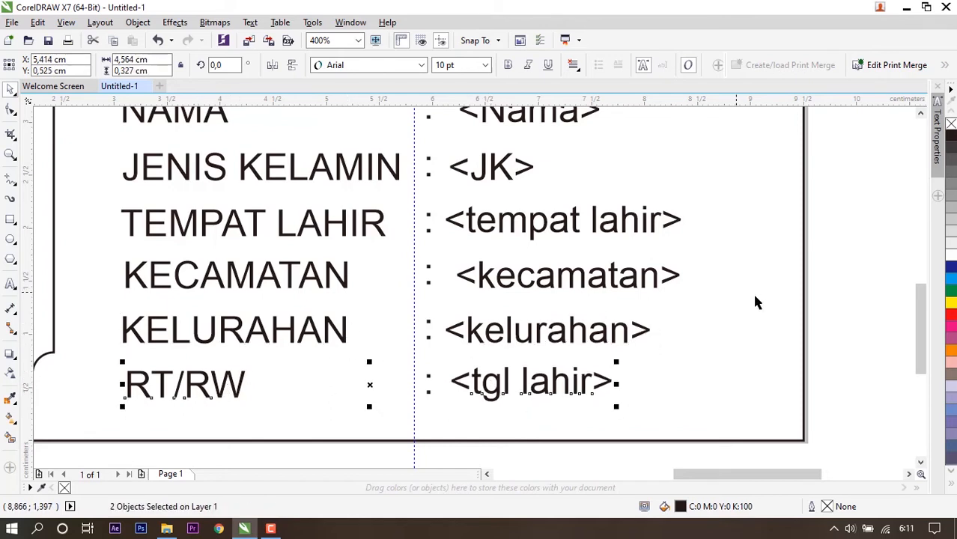
pyautogui.click(860, 298)
# Step: Move the vertical guideline to the left edge of the NIS merge field, at about 6,1 cm
pyautogui.scroll(-2, 824, 264)
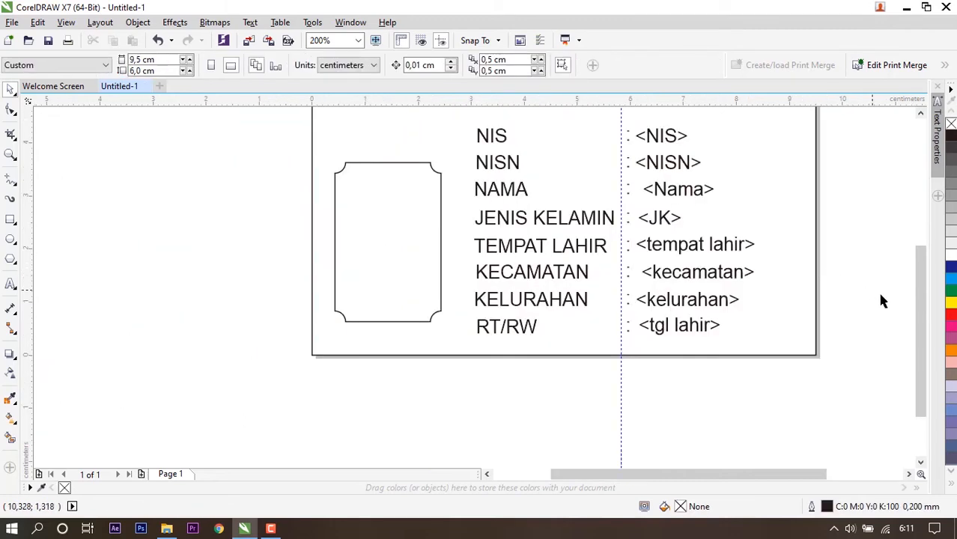
pyautogui.scroll(1, 918, 315)
pyautogui.scroll(2, 785, 180)
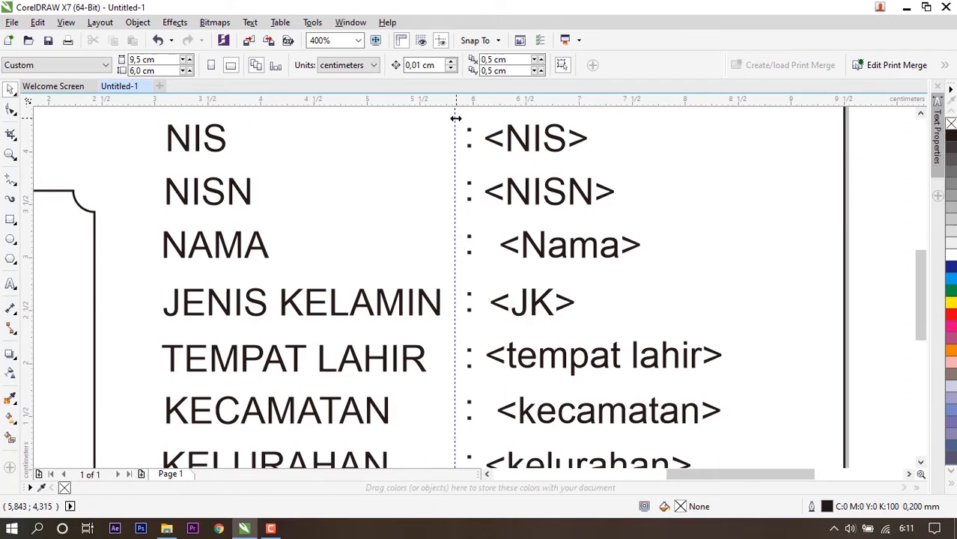
pyautogui.moveTo(455, 119); pyautogui.dragTo(485, 118)
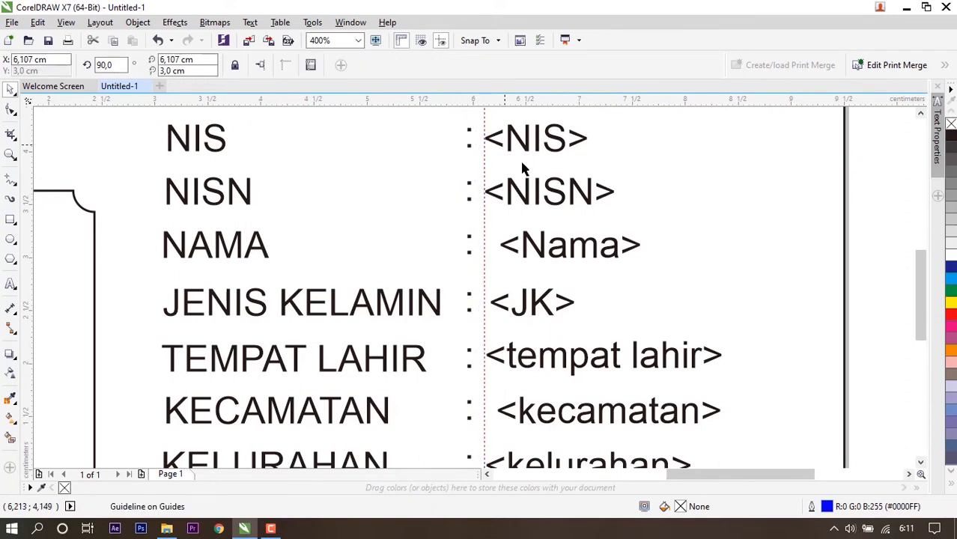
# Step: Shift the Nama and JK merge fields so their left edges meet the vertical guideline
pyautogui.moveTo(558, 255); pyautogui.dragTo(545, 248)
pyautogui.click(541, 307)
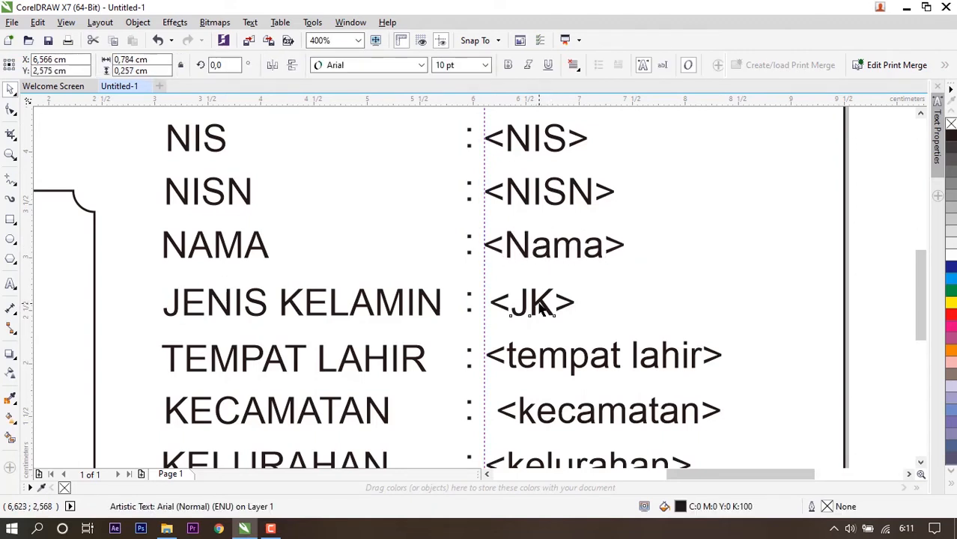
pyautogui.moveTo(541, 307); pyautogui.dragTo(539, 301)
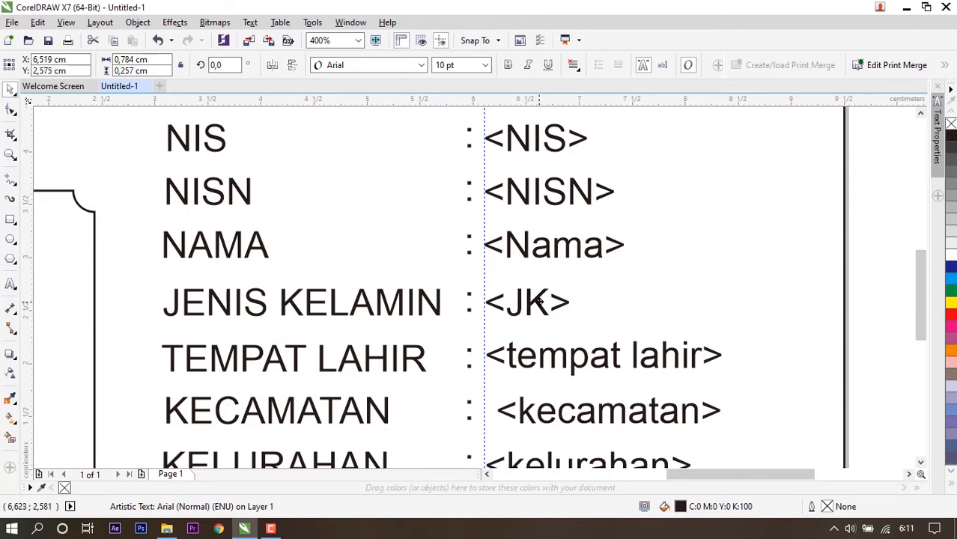
# Step: Shift the kecamatan and tgl lahir merge fields so their left edges meet the vertical guideline, and deselect them
pyautogui.moveTo(921, 301); pyautogui.dragTo(921, 342)
pyautogui.click(588, 250)
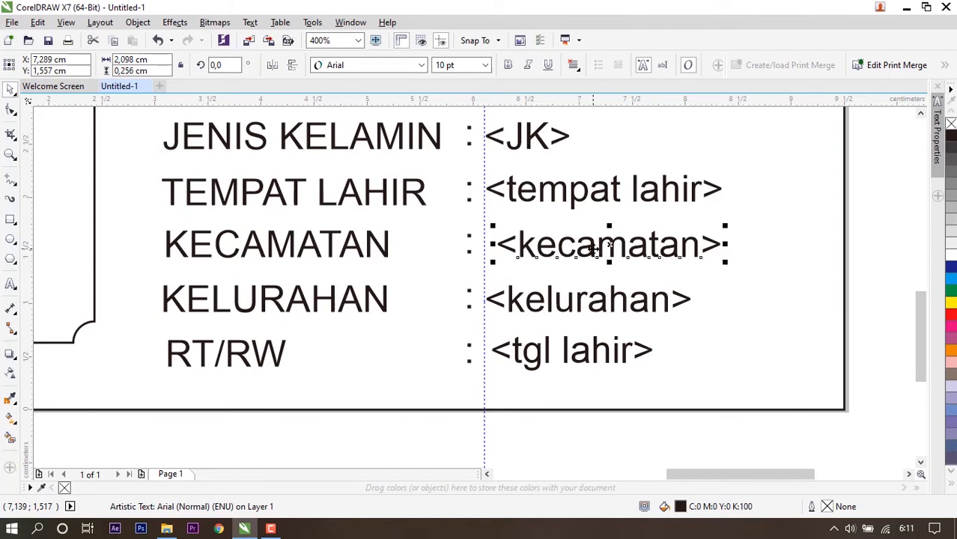
pyautogui.moveTo(588, 250); pyautogui.dragTo(579, 248)
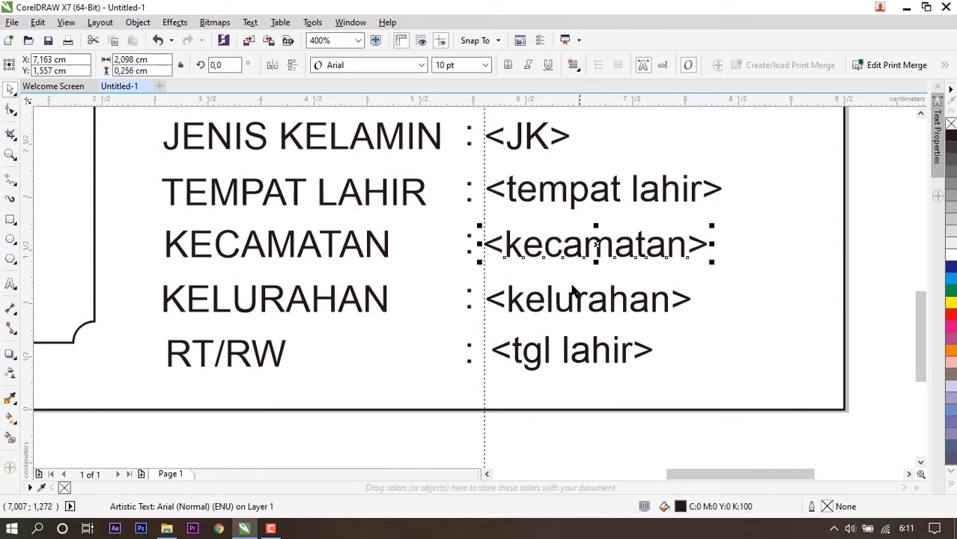
pyautogui.click(537, 358)
pyautogui.moveTo(537, 358); pyautogui.dragTo(531, 352)
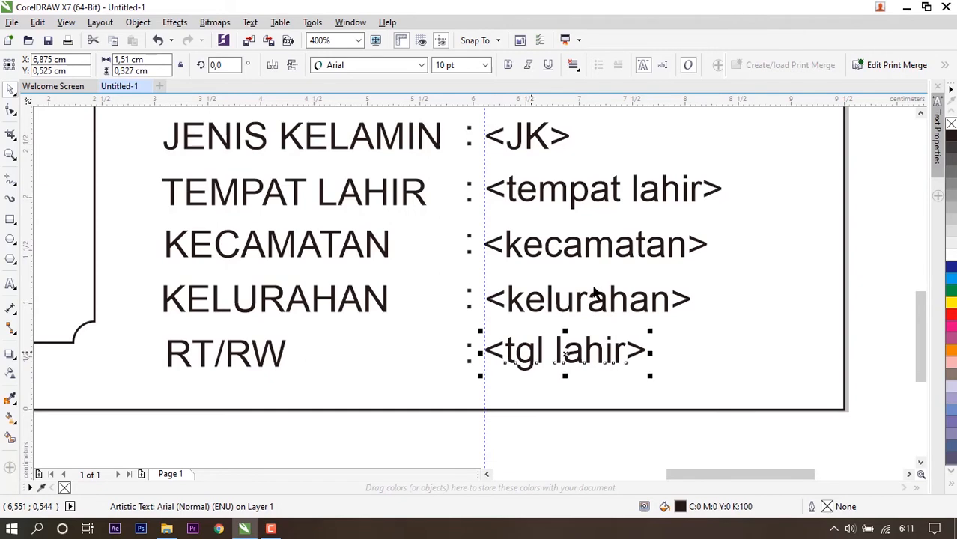
pyautogui.scroll(-3, 534, 196)
pyautogui.scroll(2, 554, 148)
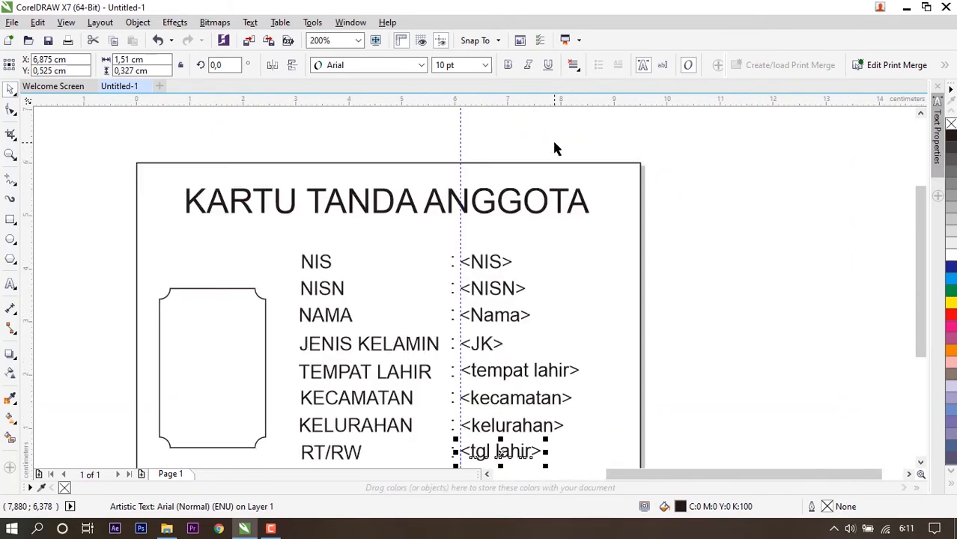
pyautogui.scroll(-1, 554, 148)
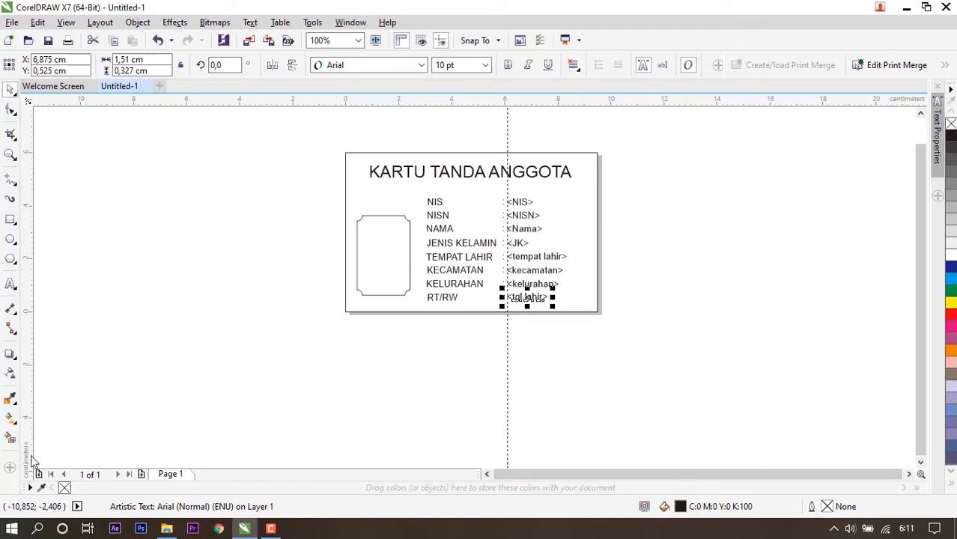
pyautogui.click(313, 128)
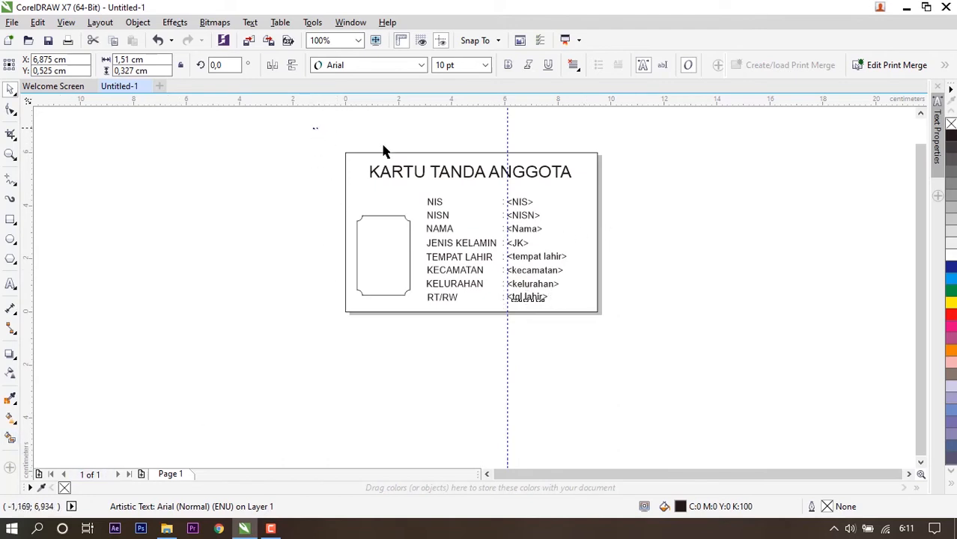
pyautogui.moveTo(382, 150); pyautogui.dragTo(718, 401)
pyautogui.click(160, 326)
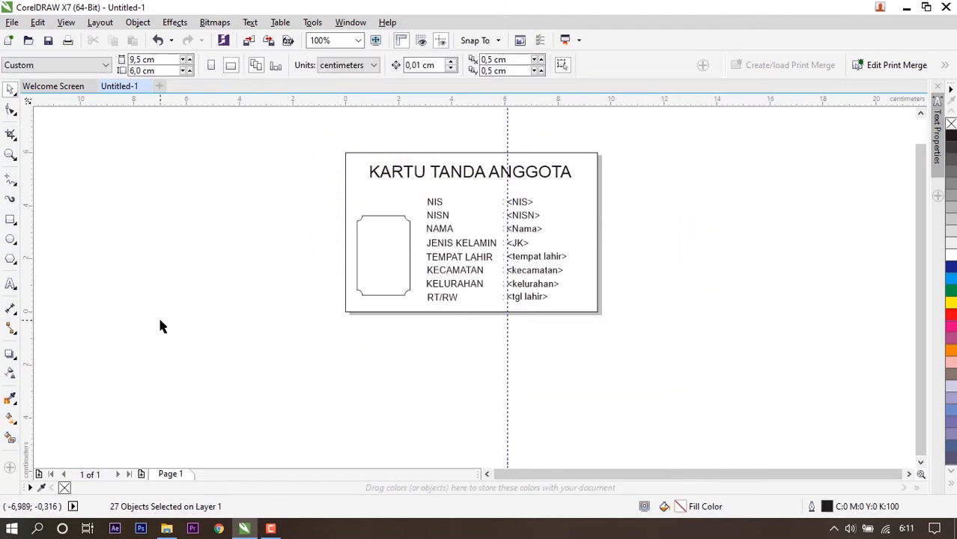
pyautogui.moveTo(314, 127); pyautogui.dragTo(714, 388)
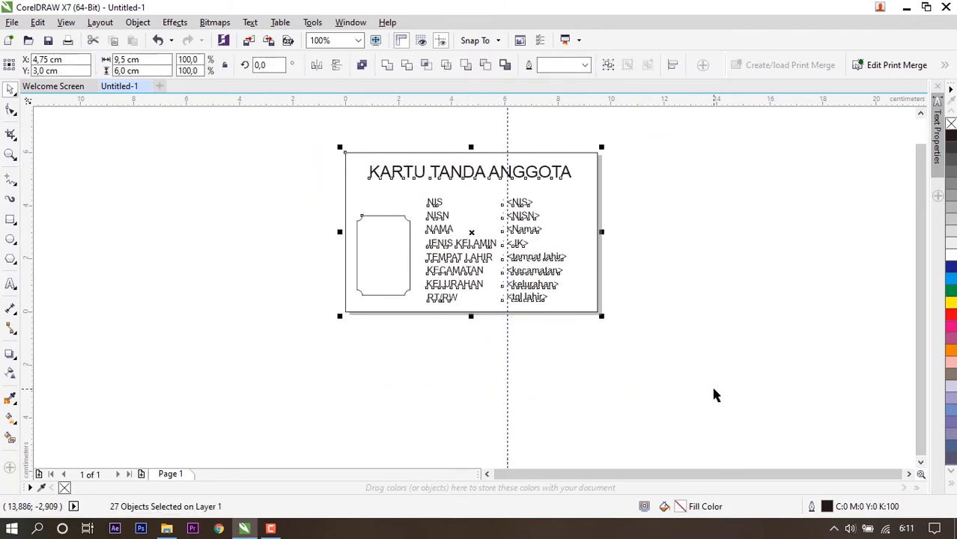
pyautogui.click(199, 349)
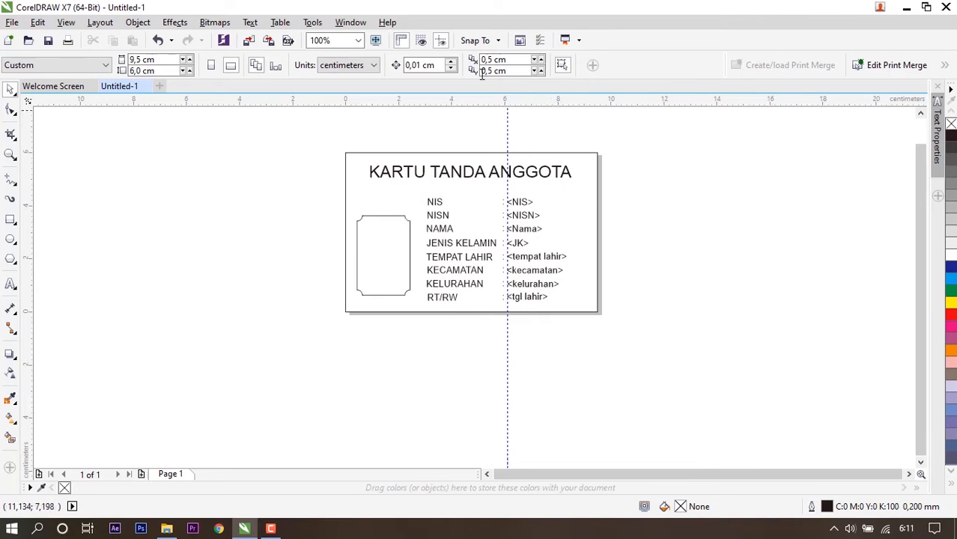
# Step: Merge the card layout with its data records into a new document
pyautogui.click(947, 66)
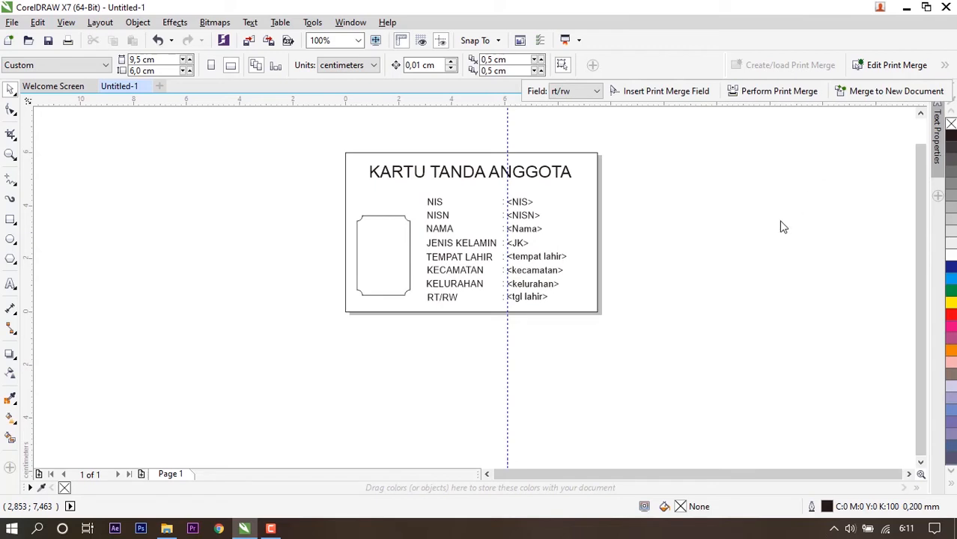
pyautogui.click(897, 93)
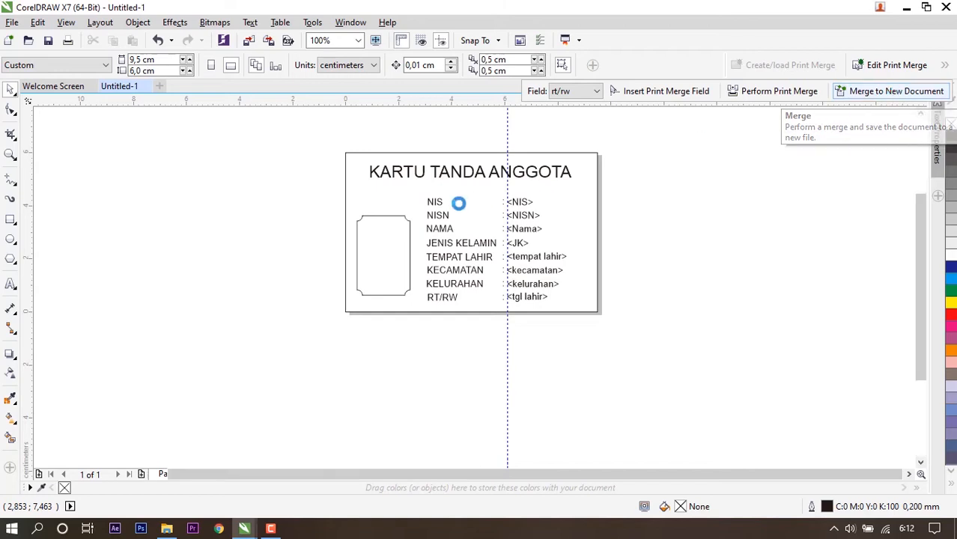
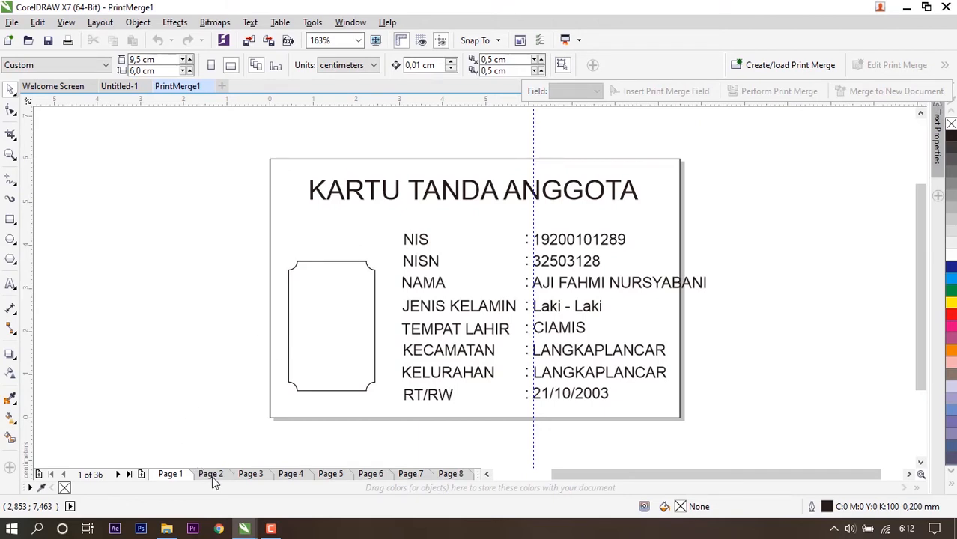
# Step: Check on the merged cards of pages 1 to 7 whether the names fit, and close the merged document without saving
pyautogui.click(212, 477)
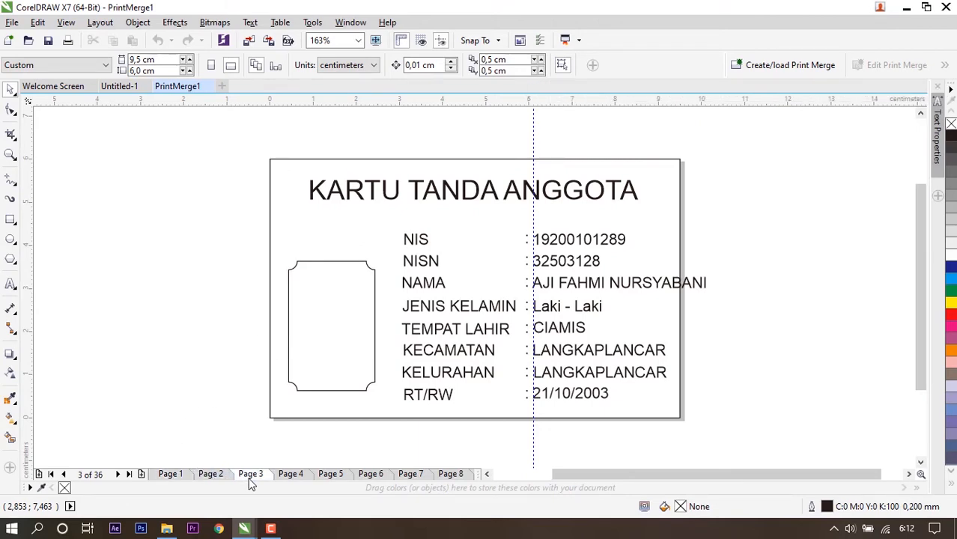
pyautogui.click(257, 474)
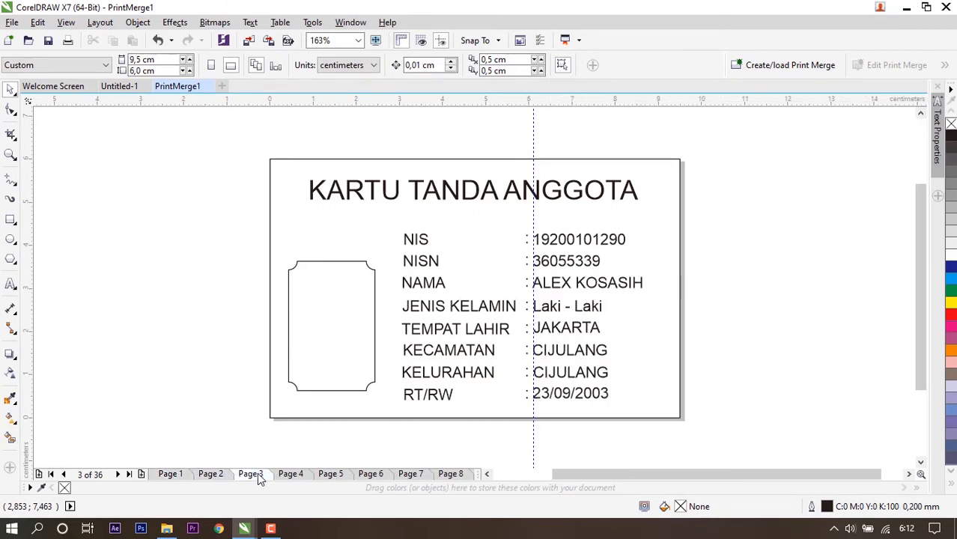
pyautogui.click(291, 476)
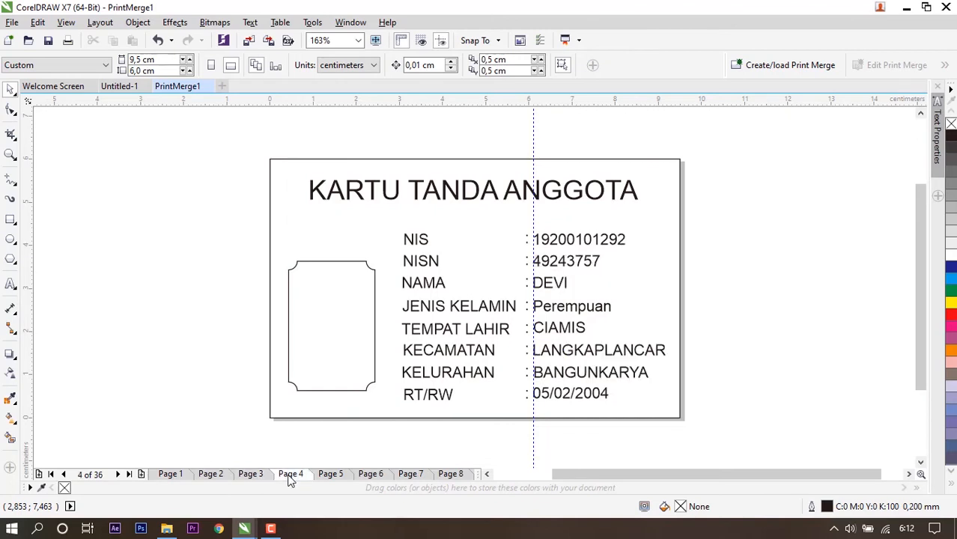
pyautogui.click(331, 476)
pyautogui.click(370, 476)
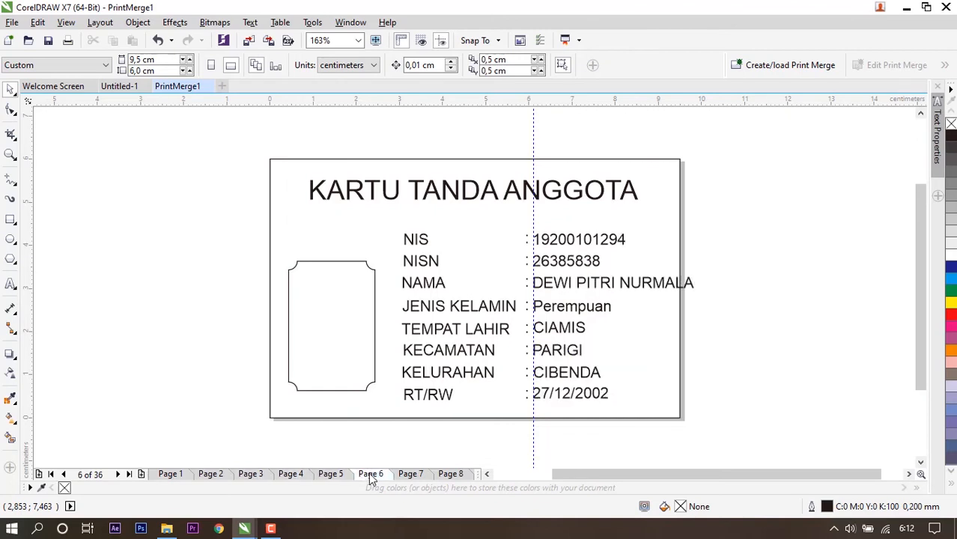
pyautogui.click(408, 477)
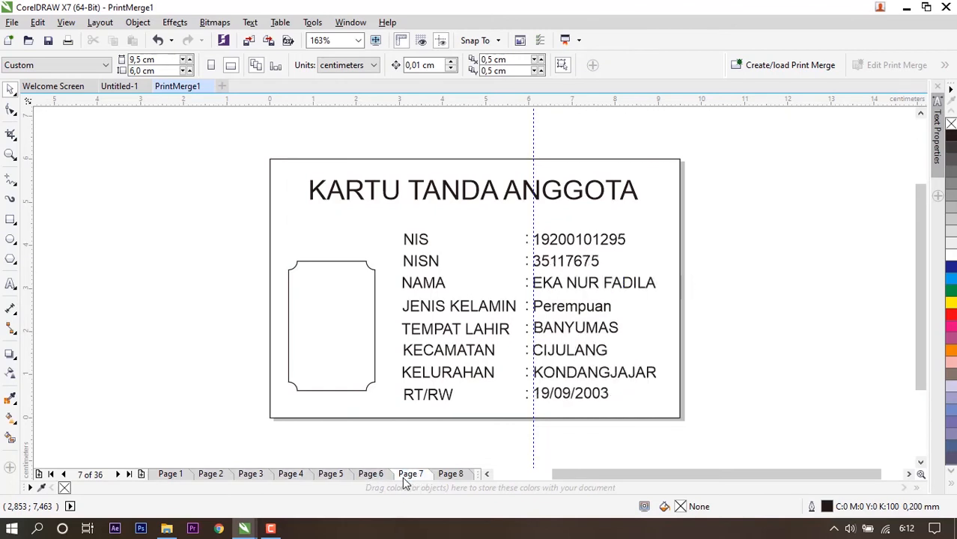
pyautogui.click(169, 475)
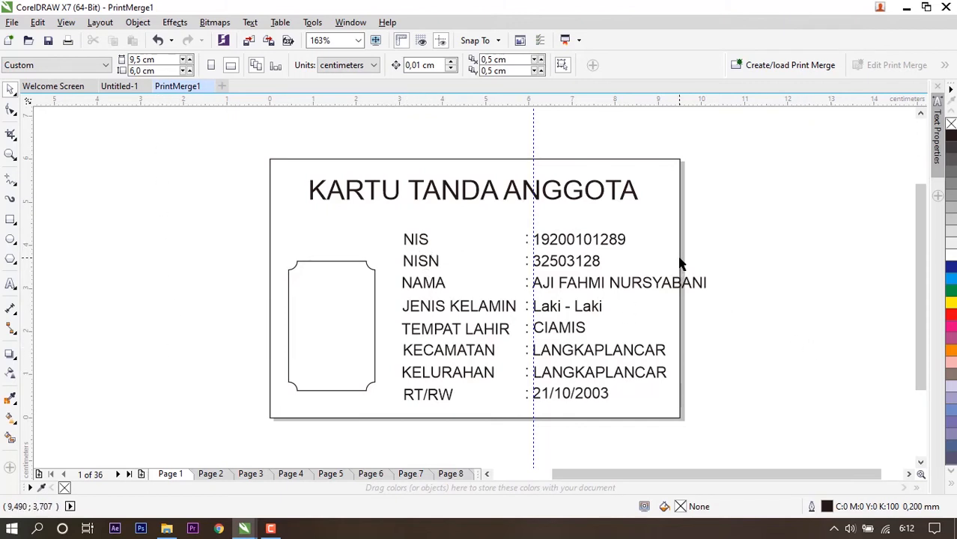
pyautogui.click(210, 474)
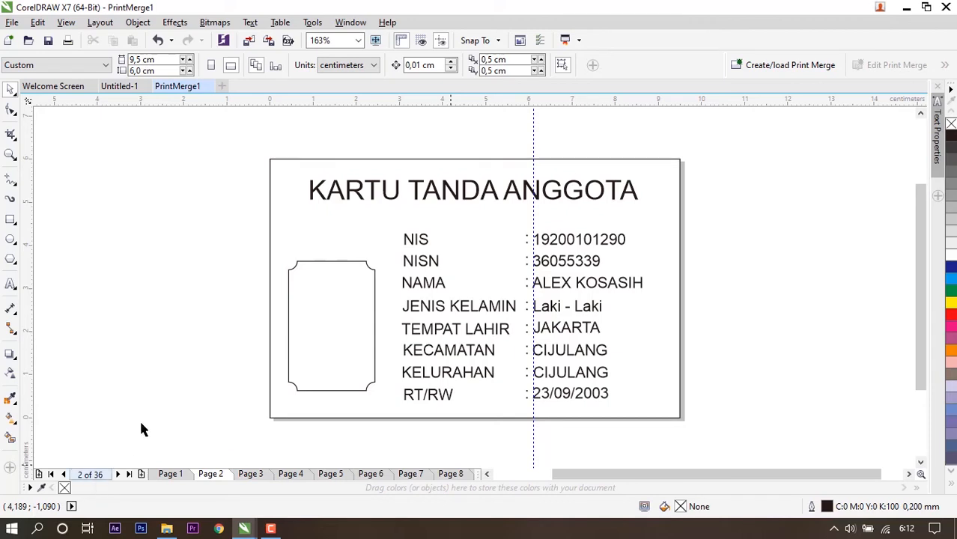
pyautogui.click(209, 86)
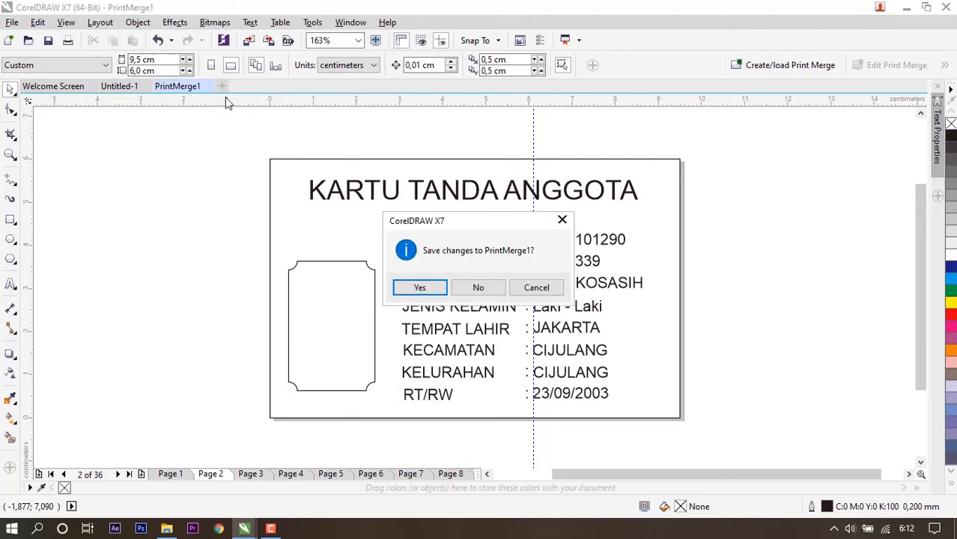
pyautogui.click(479, 287)
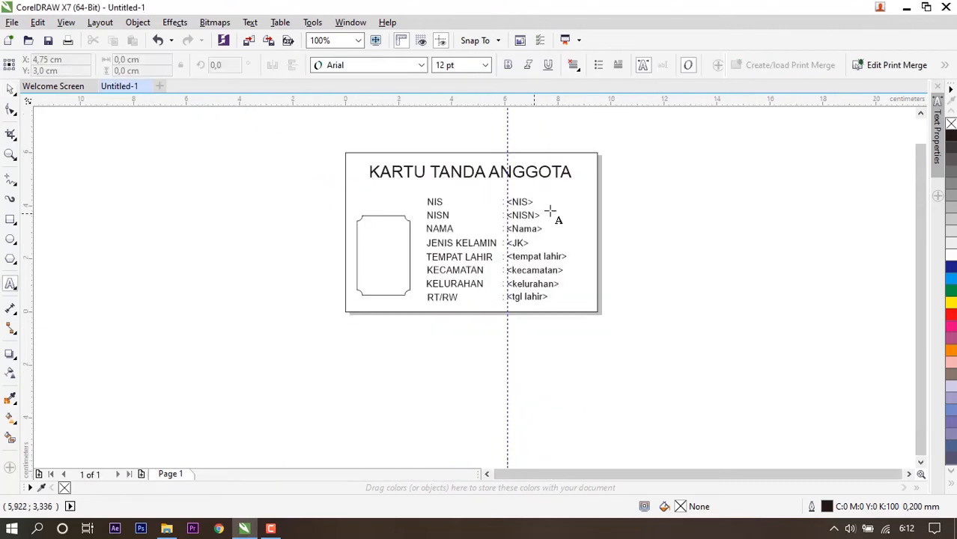
# Step: Set all the card's labels, colons and merge fields below the title to 7 pt
pyautogui.scroll(2, 509, 198)
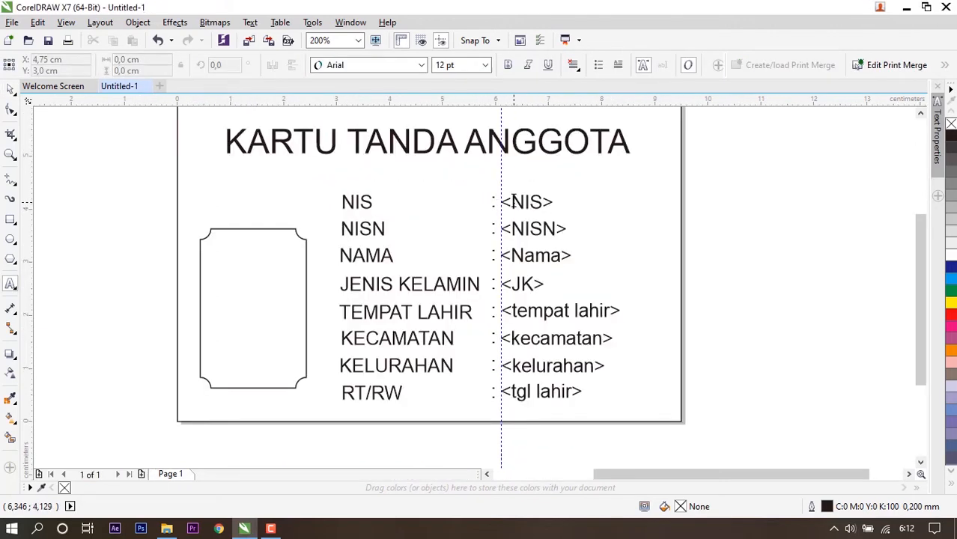
pyautogui.click(14, 94)
pyautogui.moveTo(765, 436); pyautogui.dragTo(318, 176)
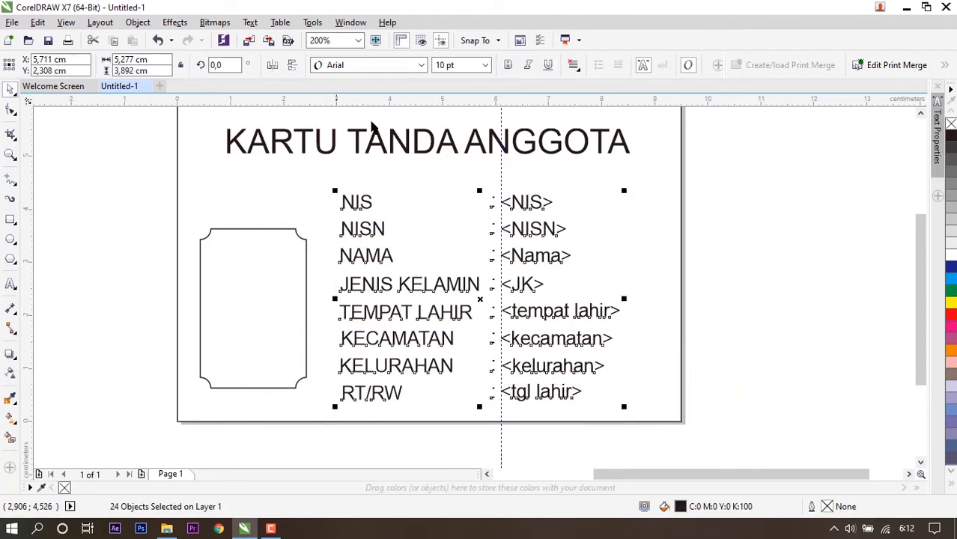
pyautogui.doubleClick(443, 65)
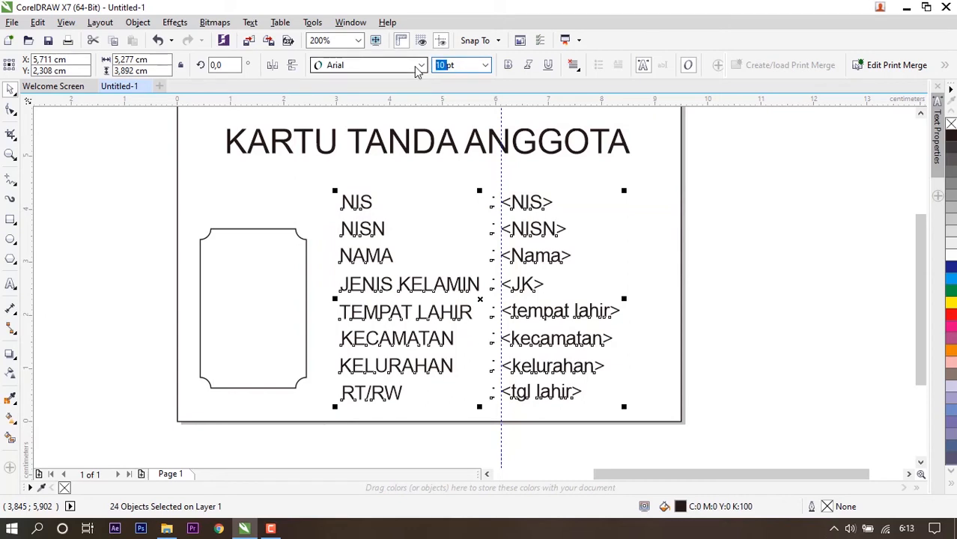
pyautogui.write('7')
pyautogui.press('Return')
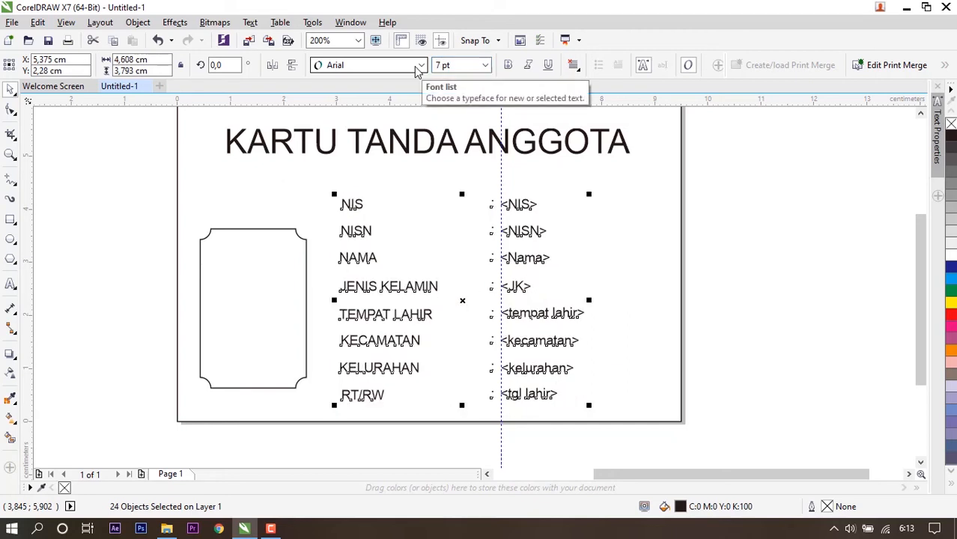
pyautogui.click(820, 296)
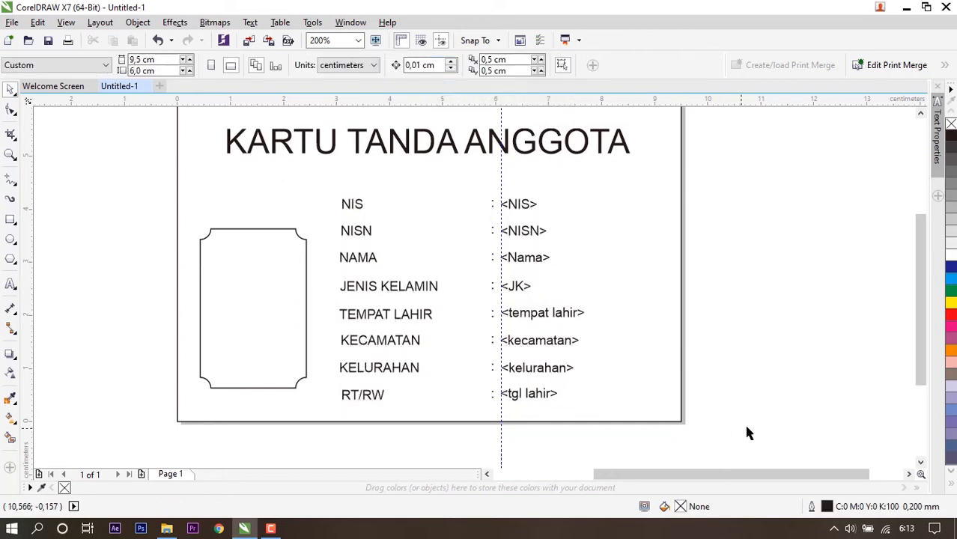
# Step: Move all the colons and merge fields about 0,8 cm closer to the labels
pyautogui.moveTo(747, 433); pyautogui.dragTo(470, 149)
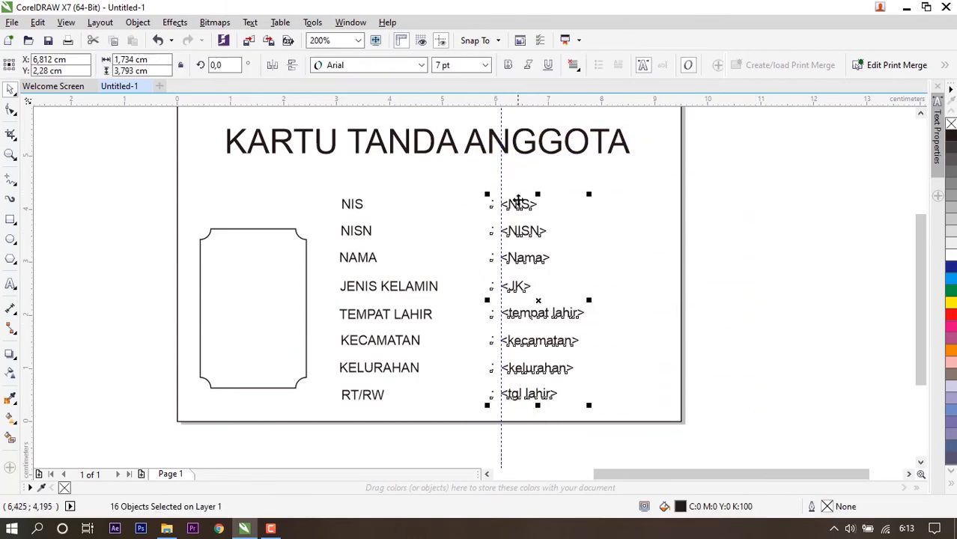
pyautogui.moveTo(518, 202); pyautogui.dragTo(475, 201)
pyautogui.click(830, 248)
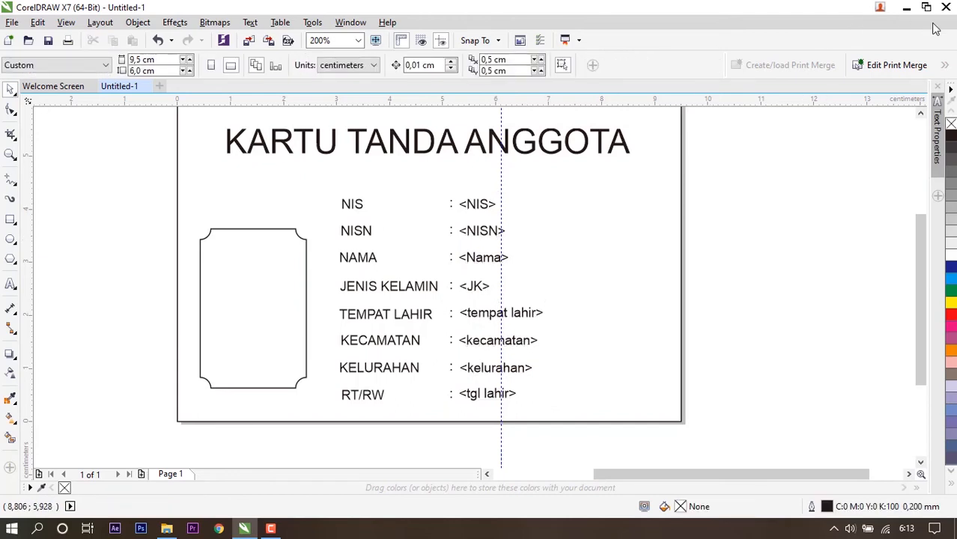
# Step: Merge the revised card layout into a new document and check the cards on the first six pages
pyautogui.click(945, 67)
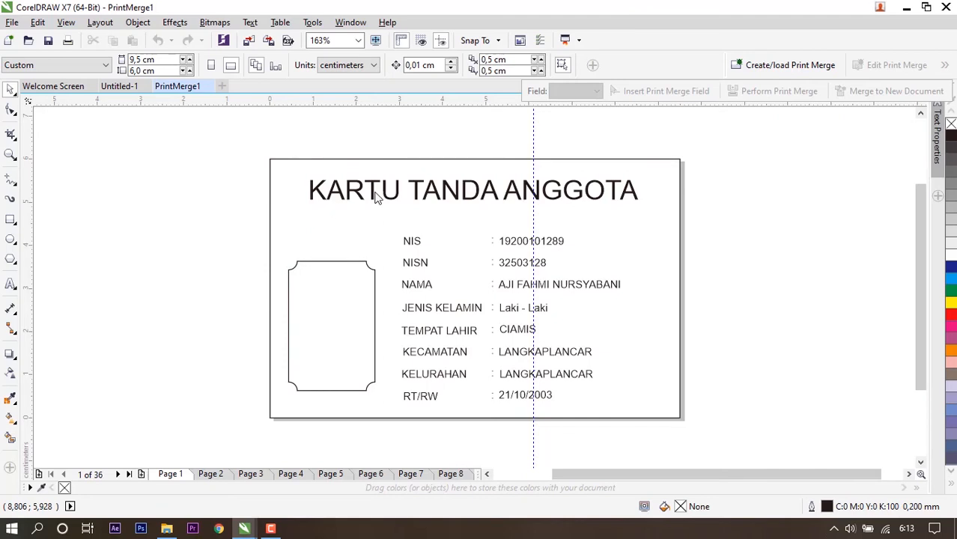
pyautogui.click(212, 475)
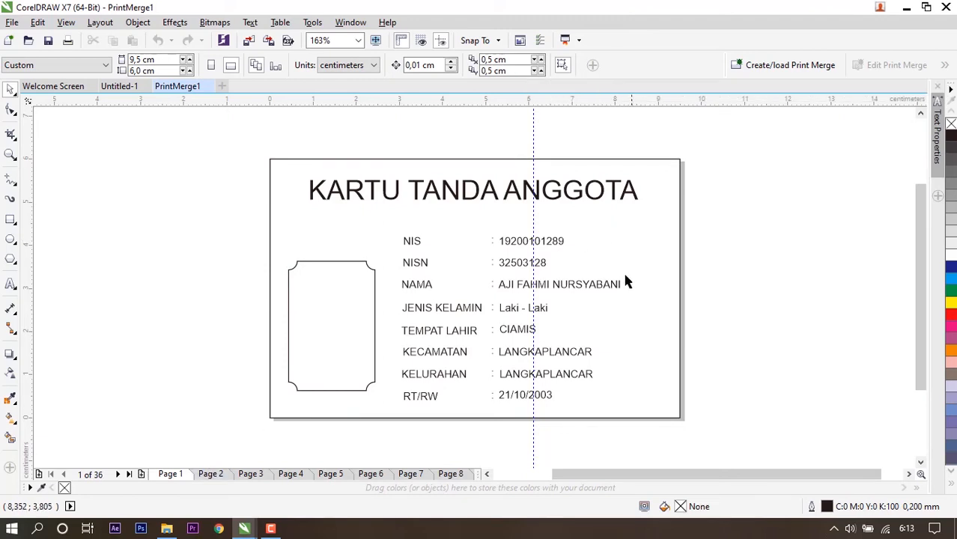
pyautogui.click(217, 477)
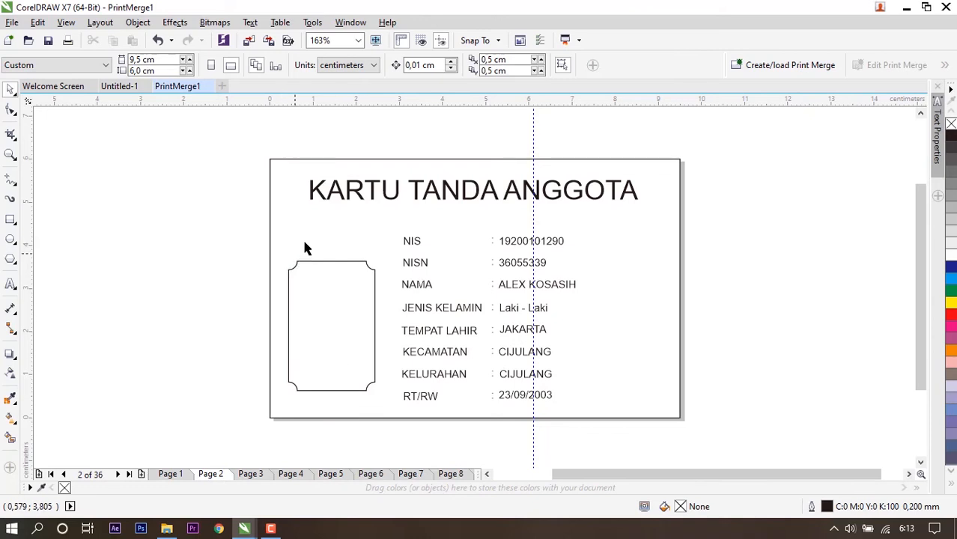
pyautogui.click(255, 477)
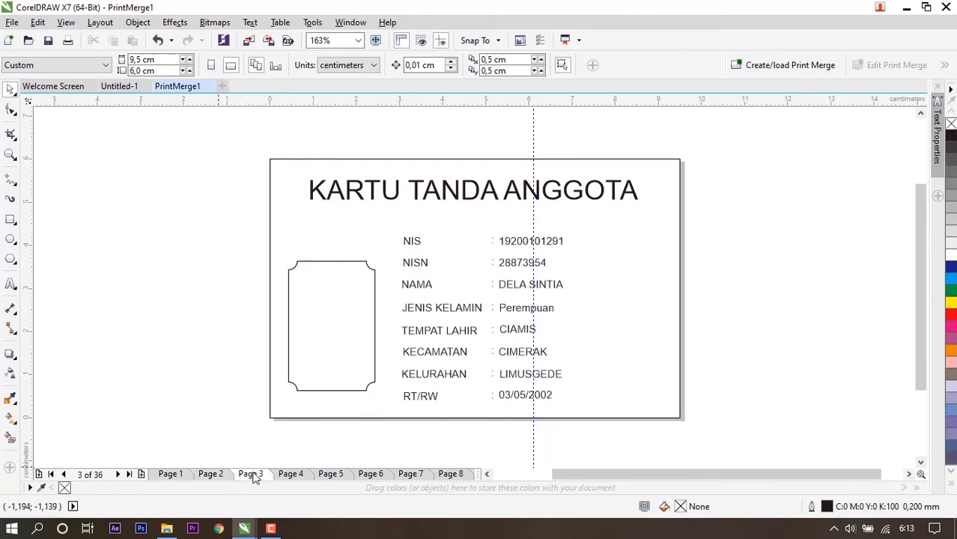
pyautogui.click(292, 477)
pyautogui.click(333, 477)
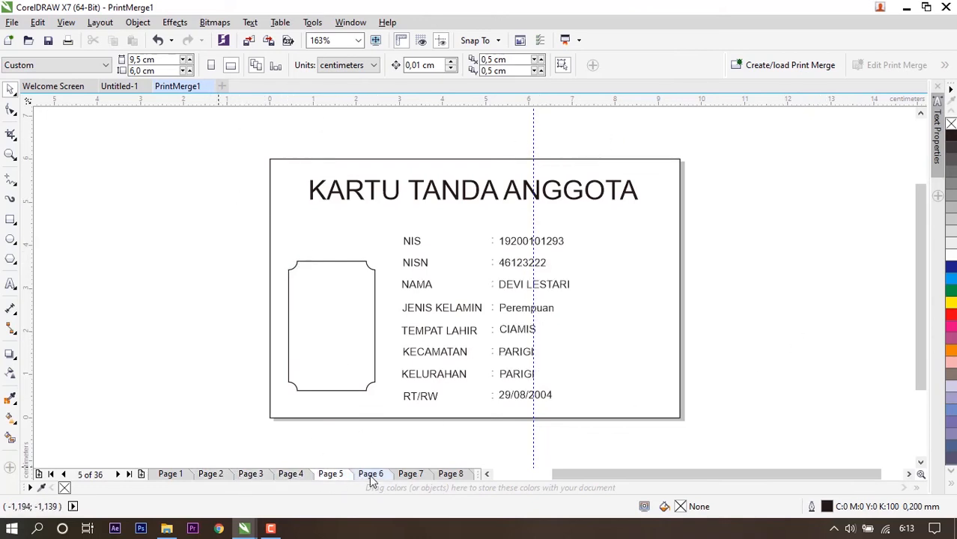
pyautogui.click(370, 477)
pyautogui.click(162, 478)
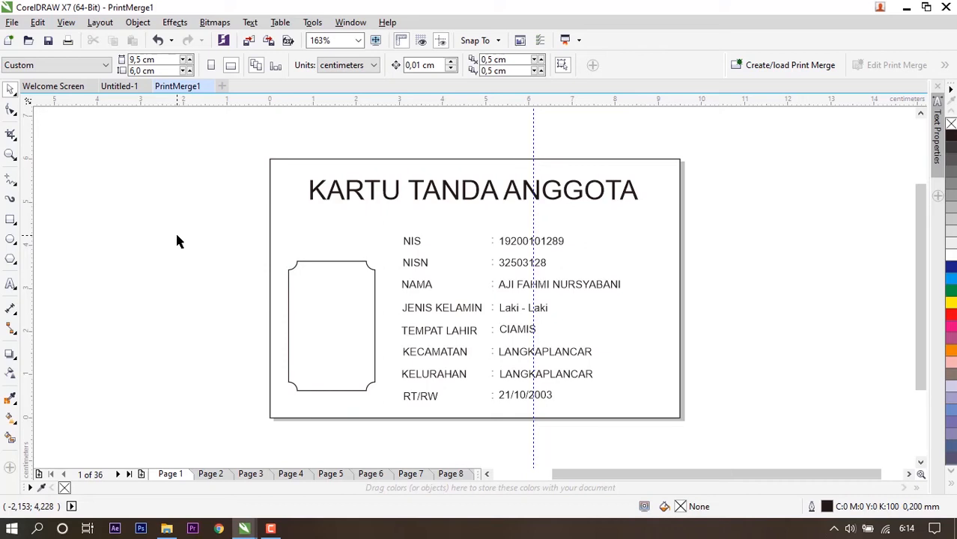
# Step: Open the print preview of the merged cards for the EPSON L805 Series (Copy 1) printer and switch to the imposition layout
pyautogui.hotkey('ctrl', 'p')
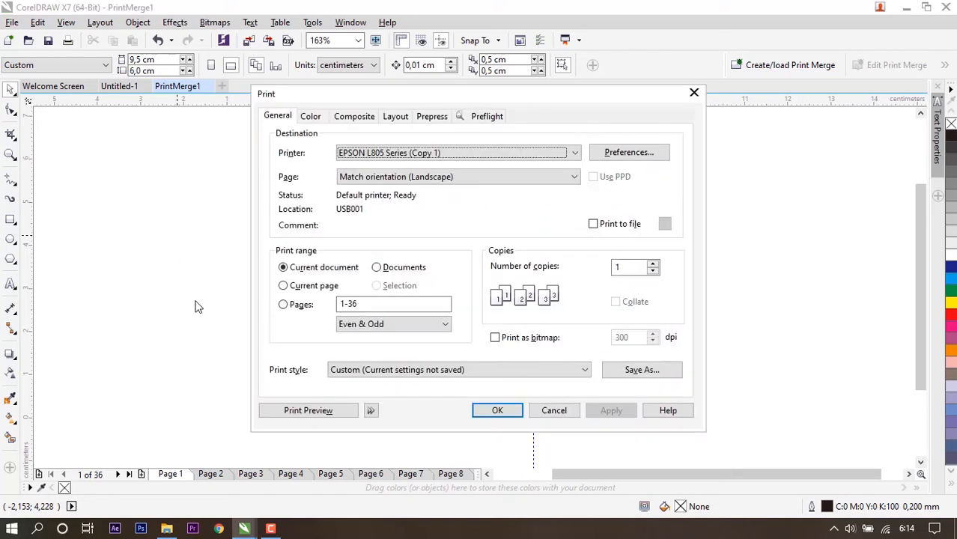
pyautogui.click(546, 154)
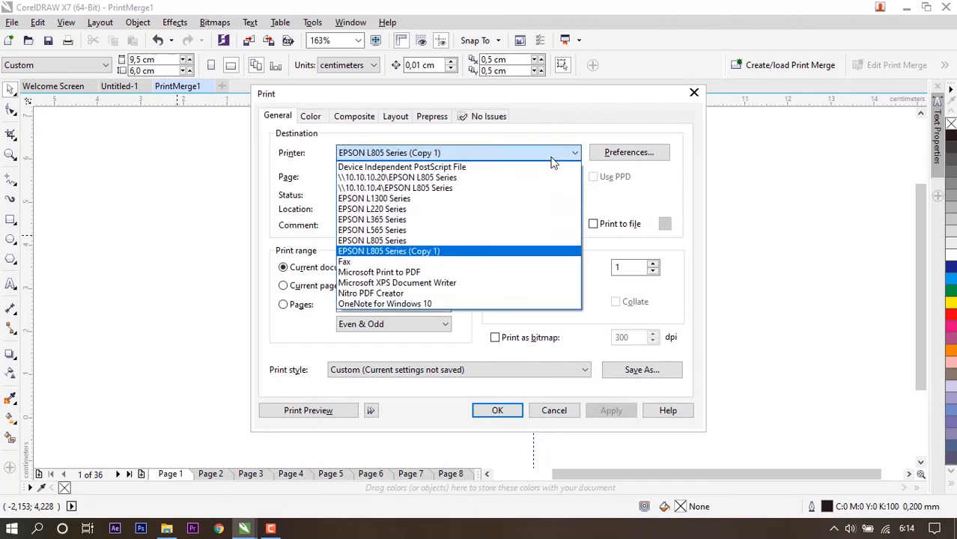
pyautogui.click(551, 157)
pyautogui.click(552, 157)
pyautogui.click(425, 251)
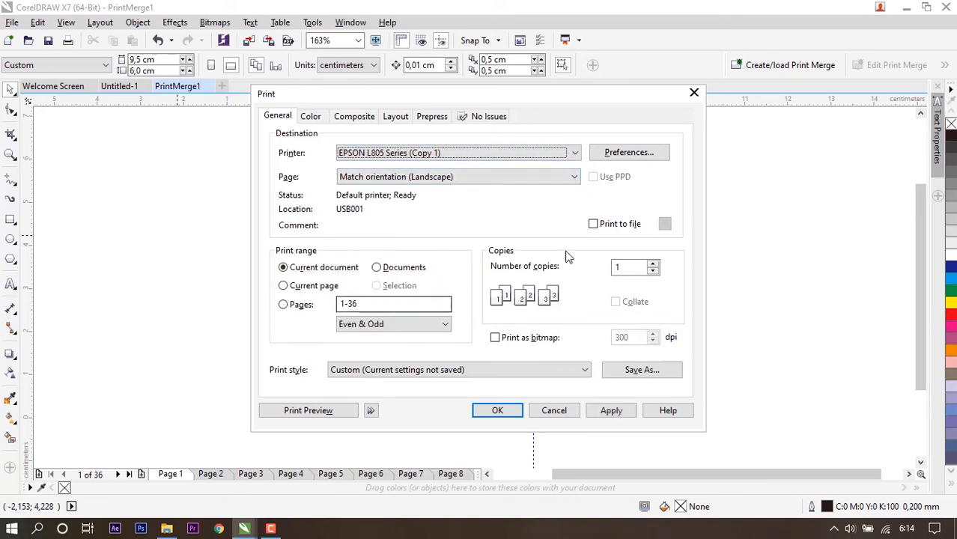
pyautogui.moveTo(552, 101); pyautogui.dragTo(593, 94)
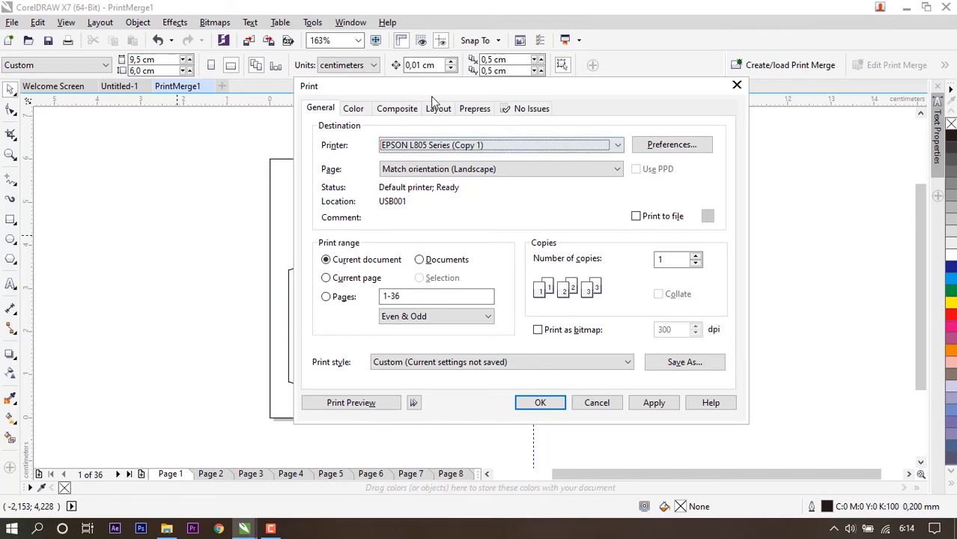
pyautogui.moveTo(431, 93); pyautogui.dragTo(398, 100)
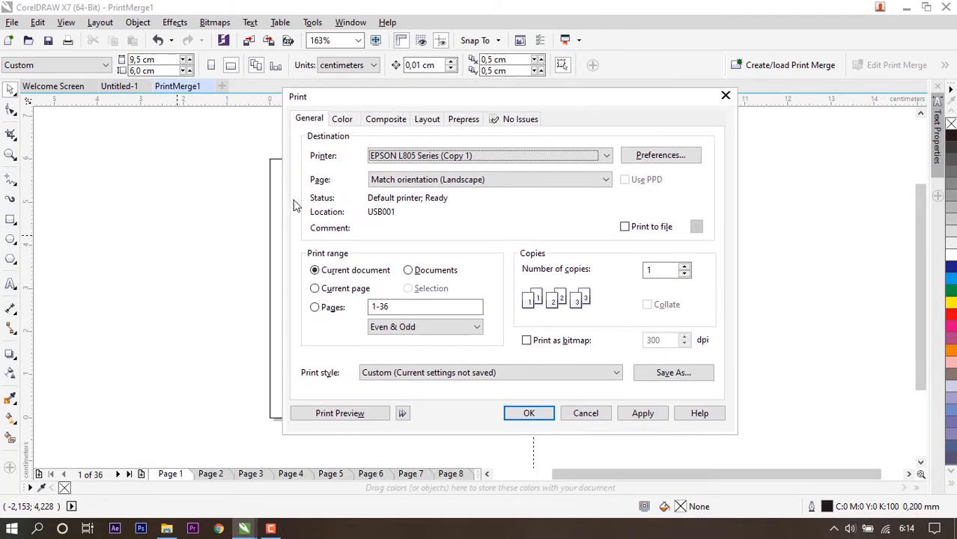
pyautogui.click(356, 413)
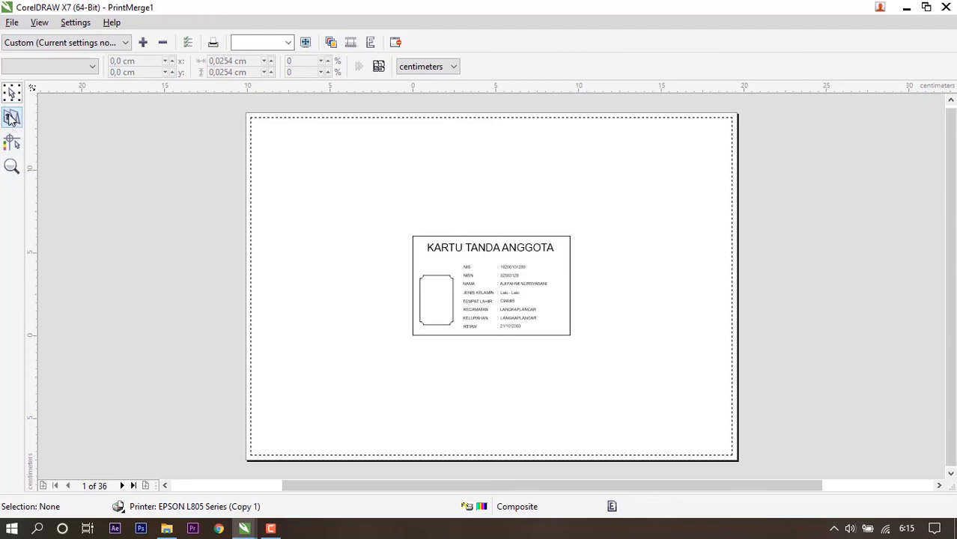
pyautogui.click(12, 118)
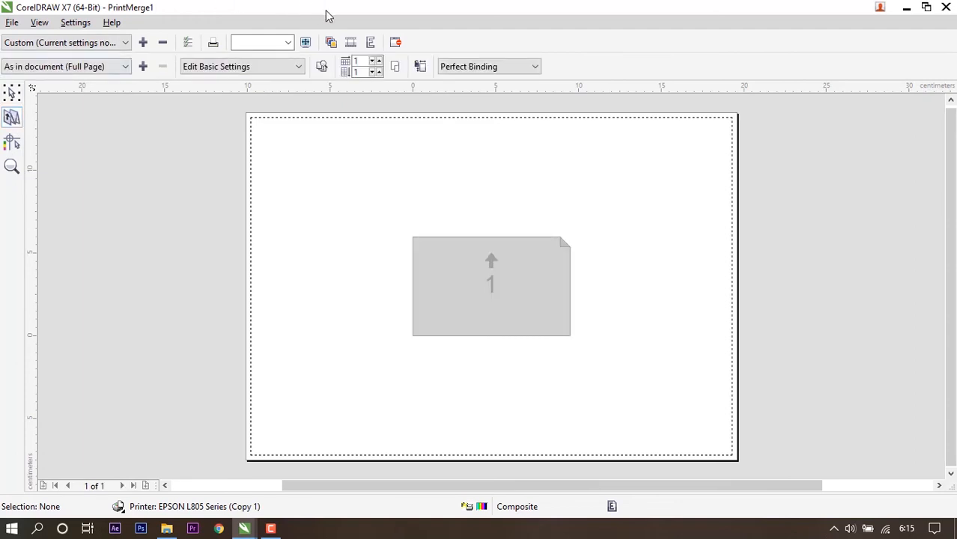
# Step: Set the imposition layout to 3 cards across and 3 down, and preview the actual cards on the sheet
pyautogui.click(380, 63)
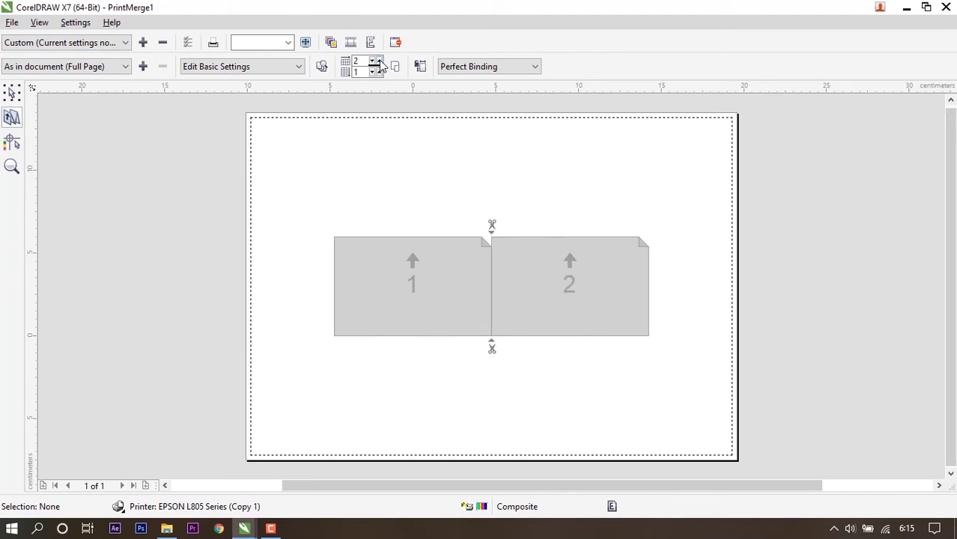
pyautogui.click(380, 63)
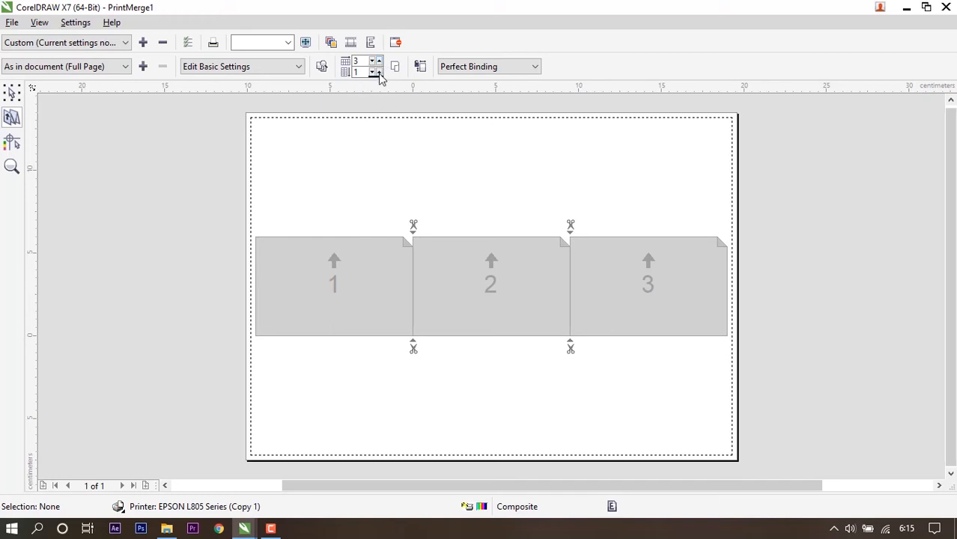
pyautogui.click(380, 72)
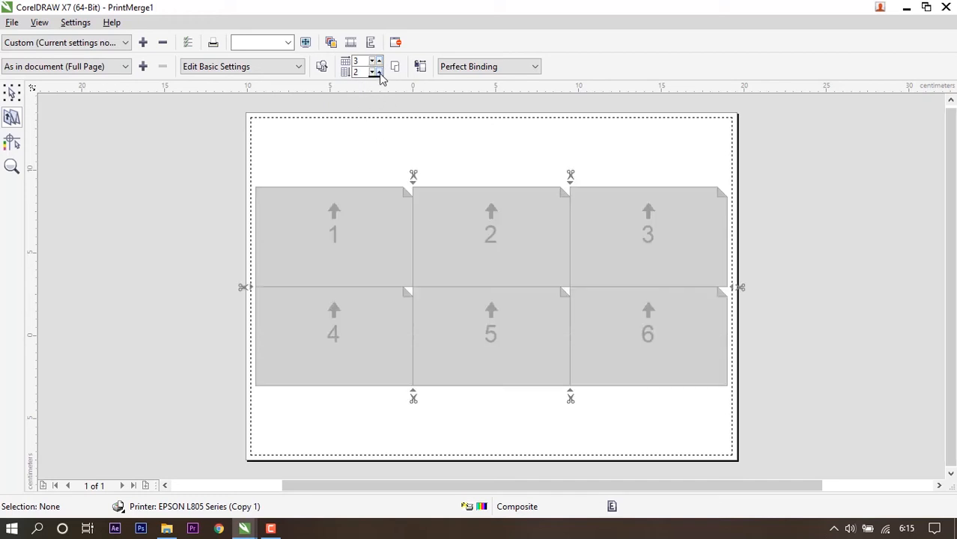
pyautogui.click(380, 71)
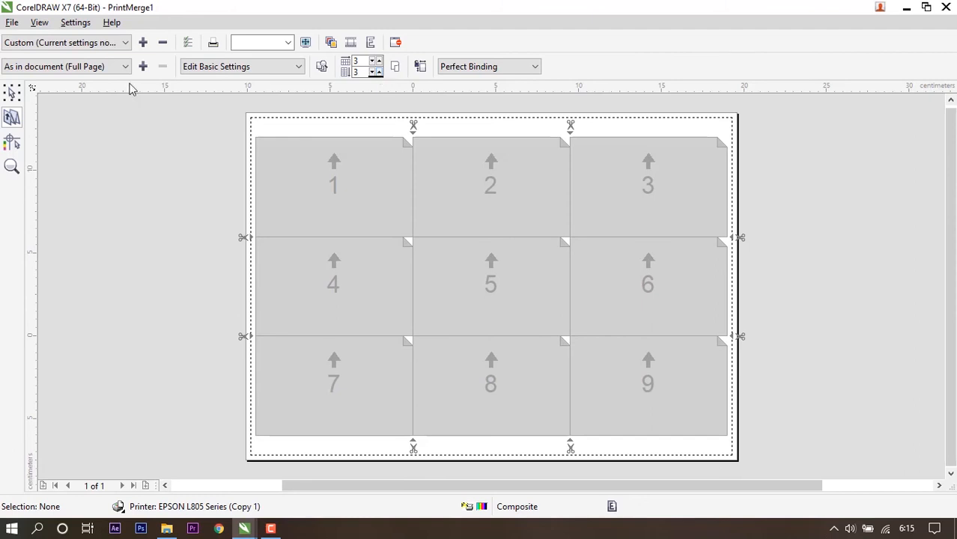
pyautogui.click(12, 92)
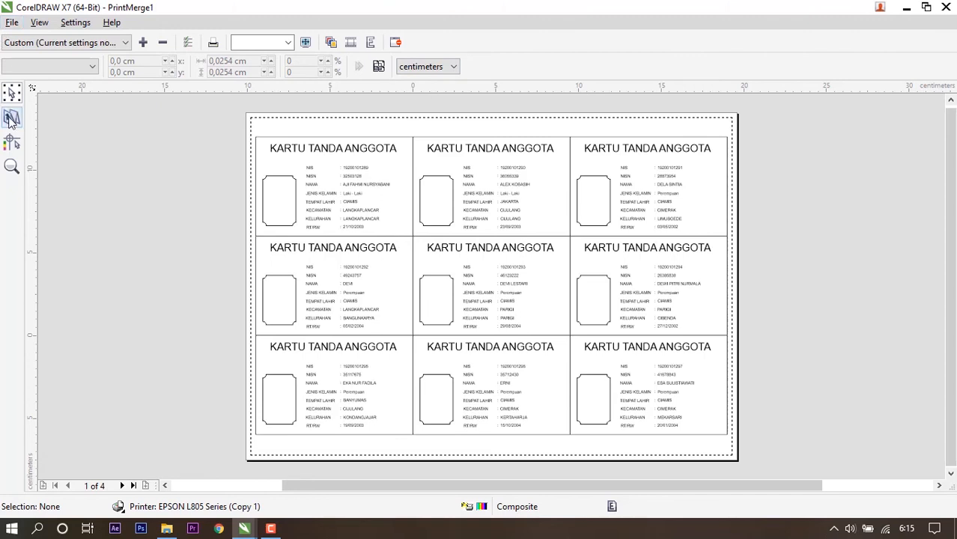
# Step: Set both the vertical and horizontal gutters between the cards to 0,1 cm and preview the spaced cards
pyautogui.click(12, 119)
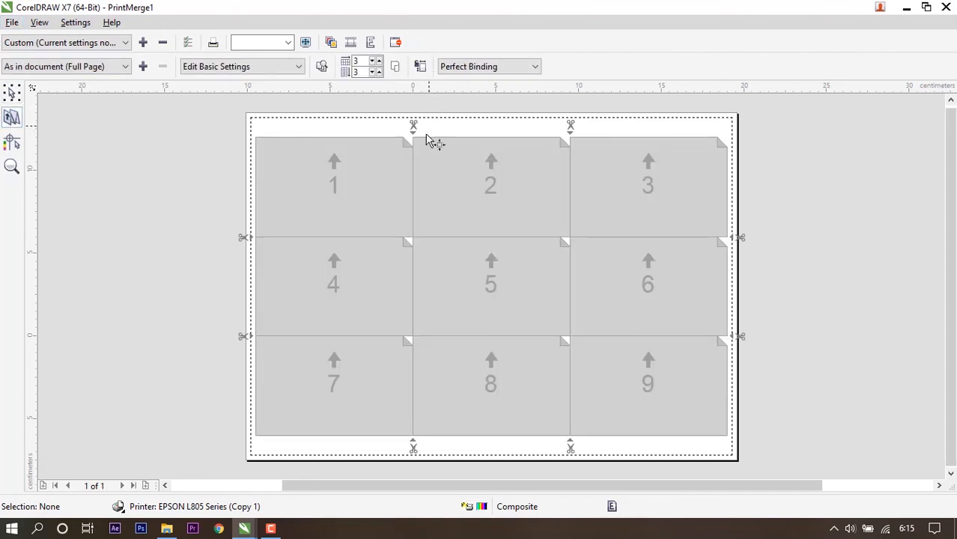
pyautogui.click(412, 180)
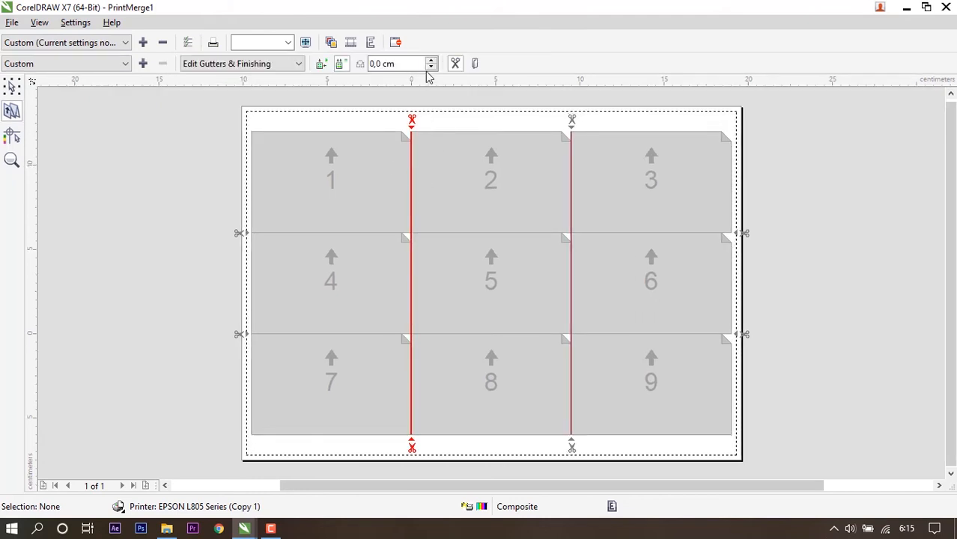
pyautogui.click(432, 61)
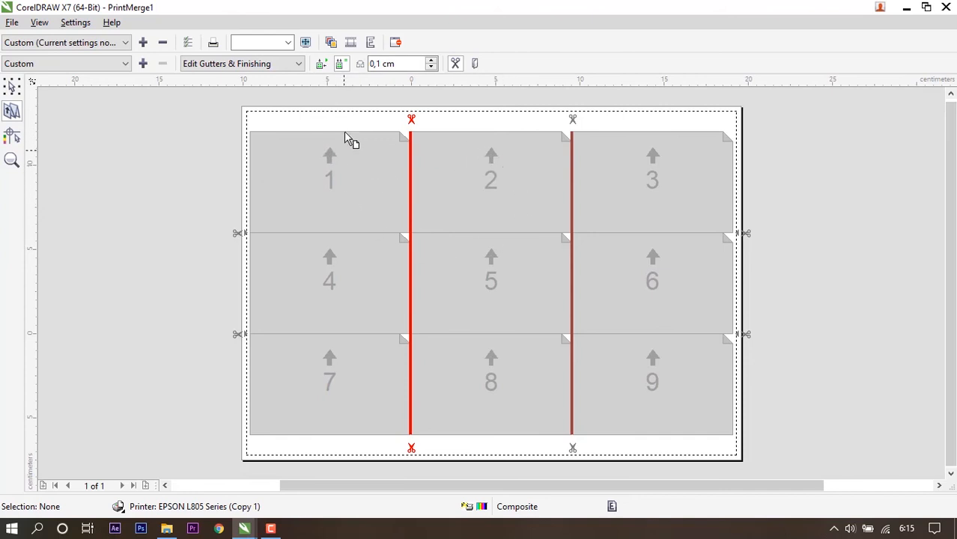
pyautogui.click(371, 235)
pyautogui.click(432, 61)
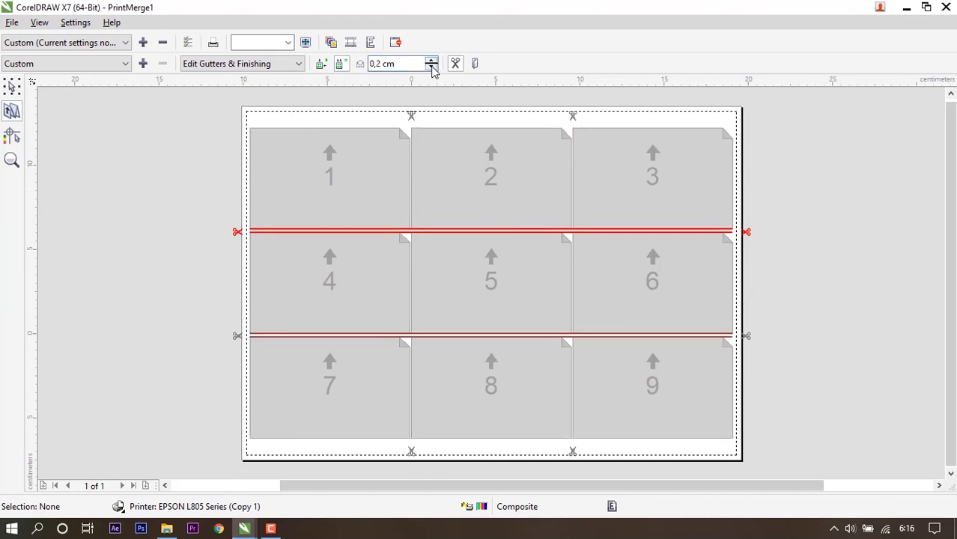
pyautogui.click(431, 67)
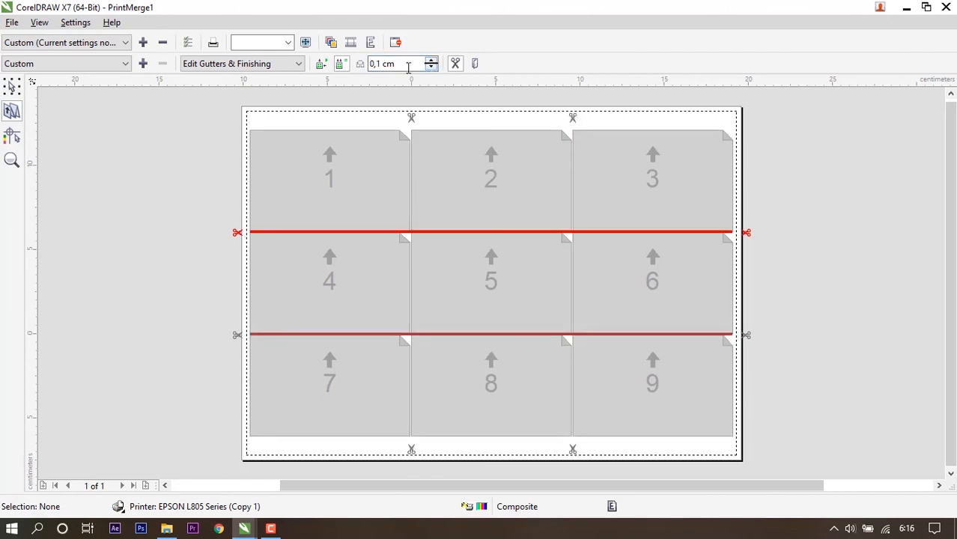
pyautogui.click(13, 88)
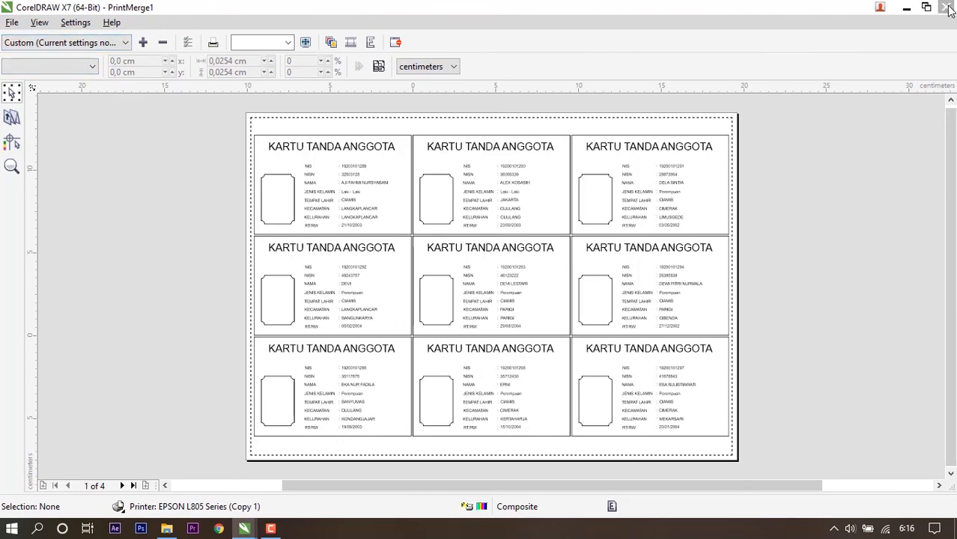
# Step: Change the printer to Microsoft Print to PDF and reopen the print preview in the imposition layout
pyautogui.click(947, 9)
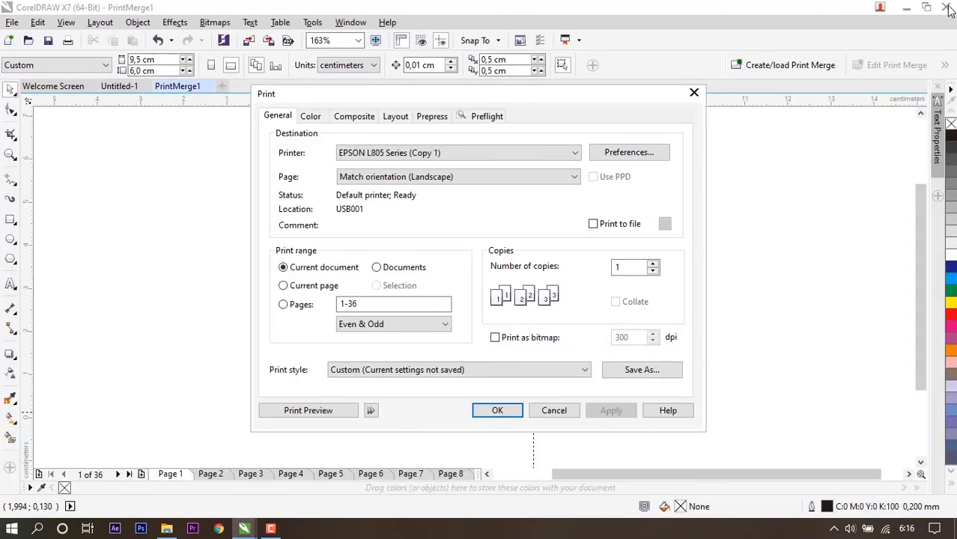
pyautogui.click(524, 154)
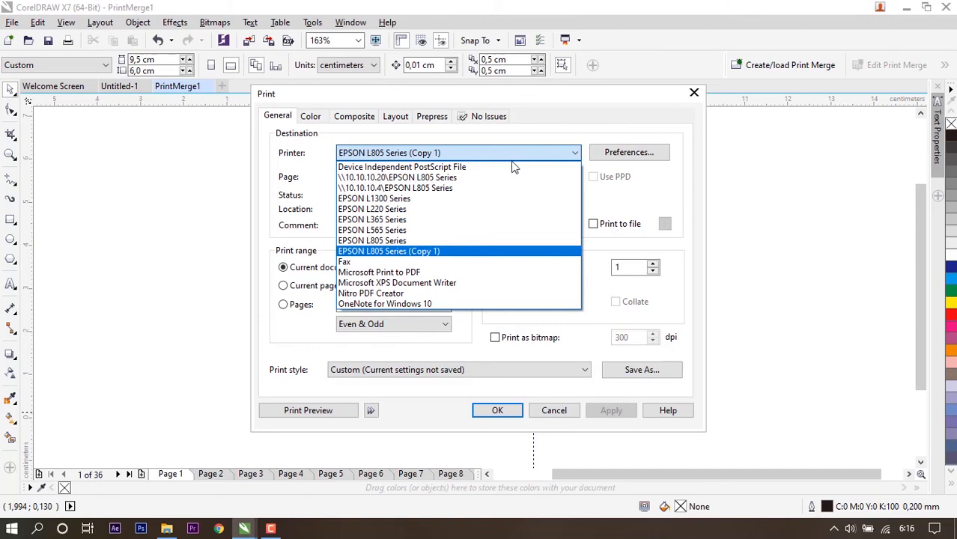
pyautogui.click(414, 276)
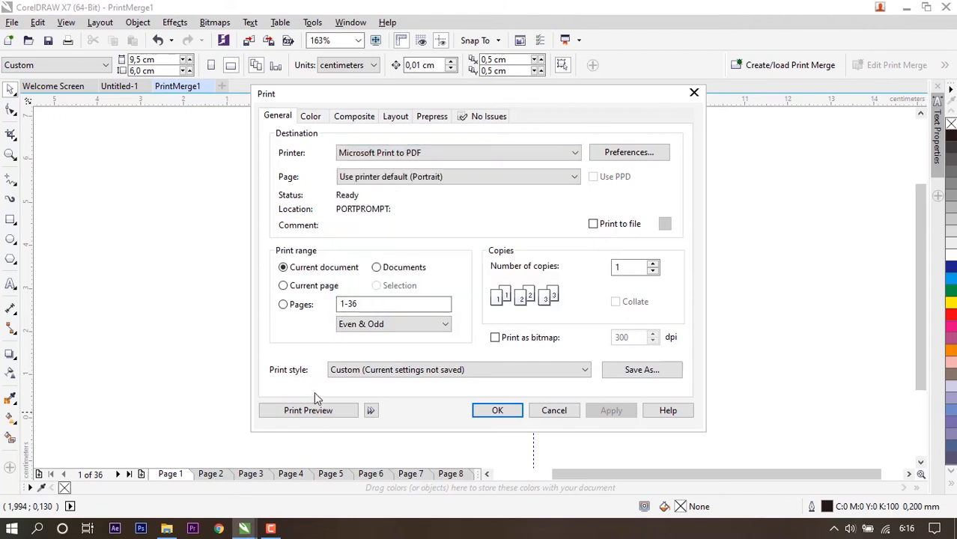
pyautogui.click(335, 414)
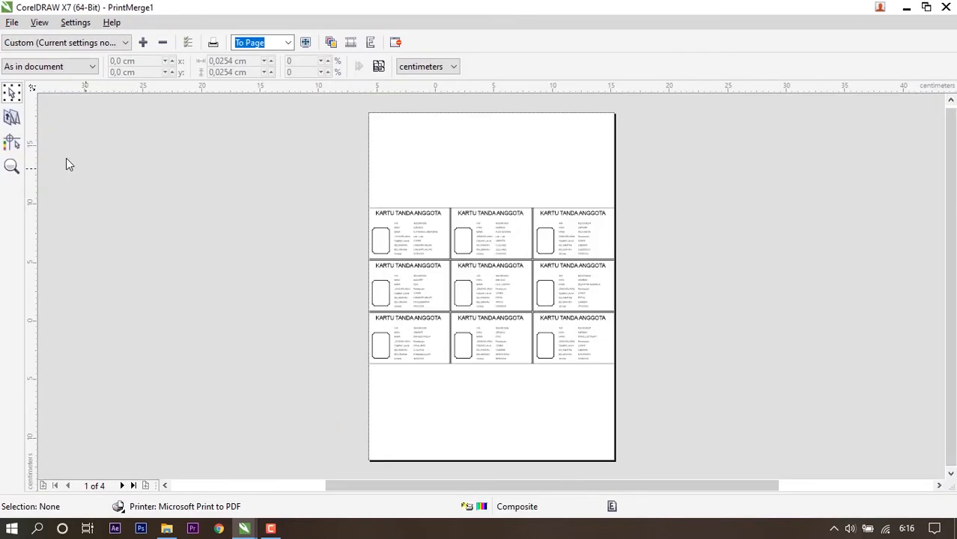
pyautogui.click(11, 120)
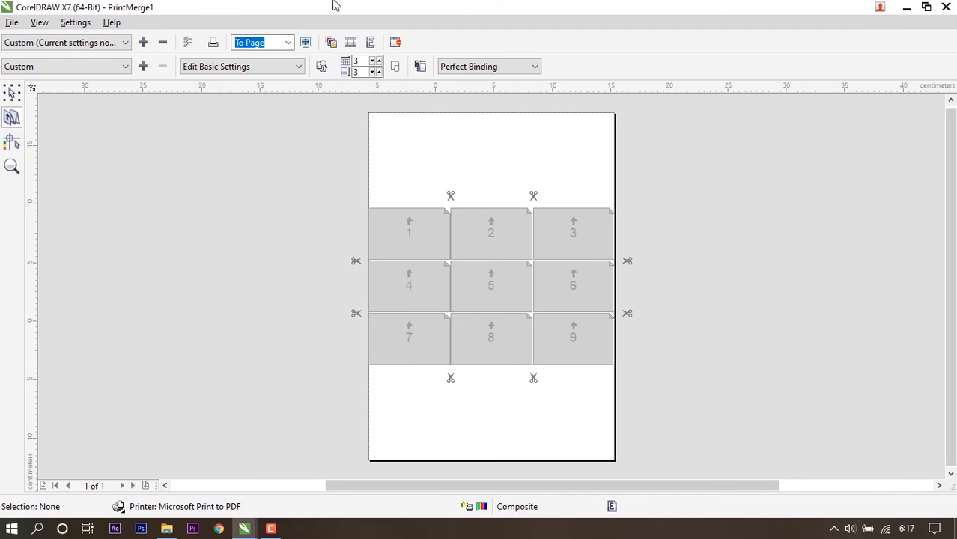
# Step: Set the Microsoft Print to PDF orientation to Landscape, keeping the printer-default page option, and apply it to the preview
pyautogui.click(190, 44)
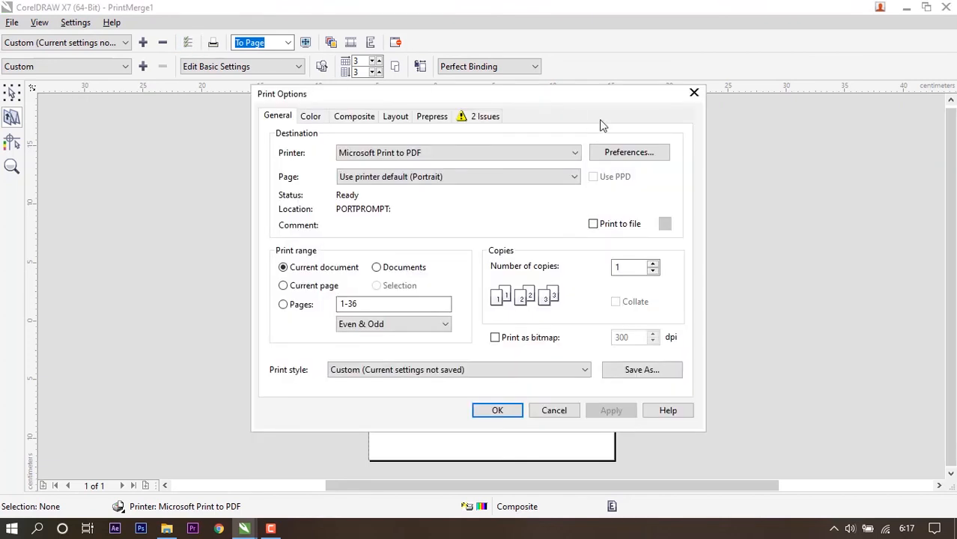
pyautogui.click(629, 153)
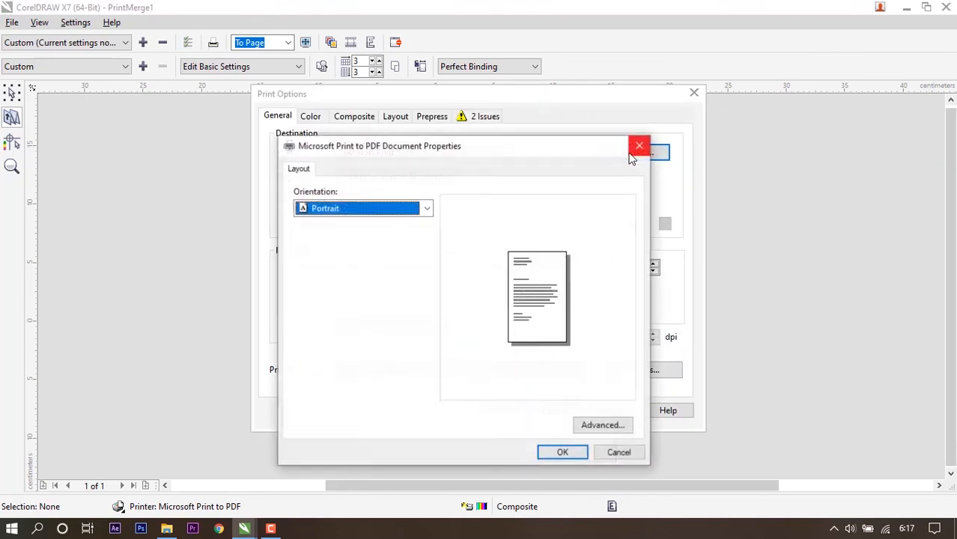
pyautogui.click(642, 147)
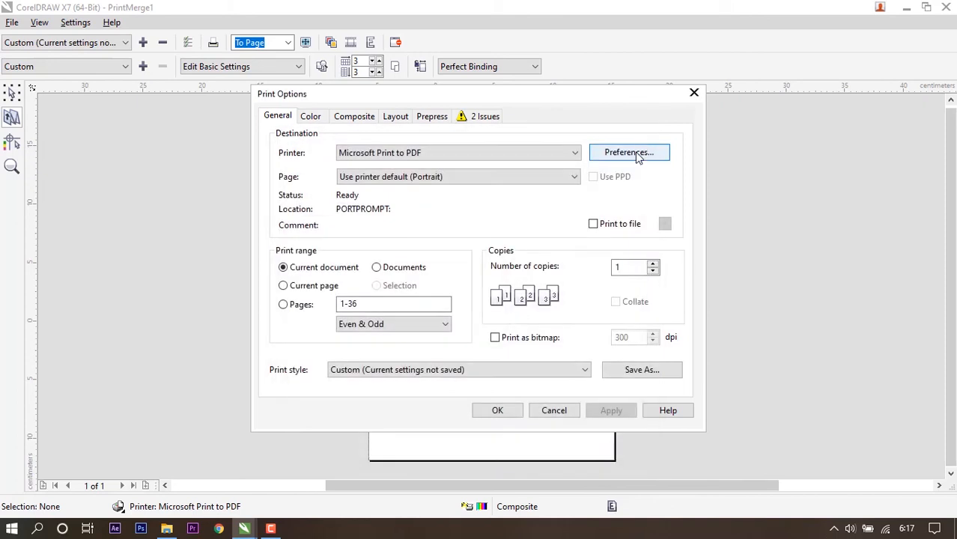
pyautogui.click(644, 152)
pyautogui.click(409, 213)
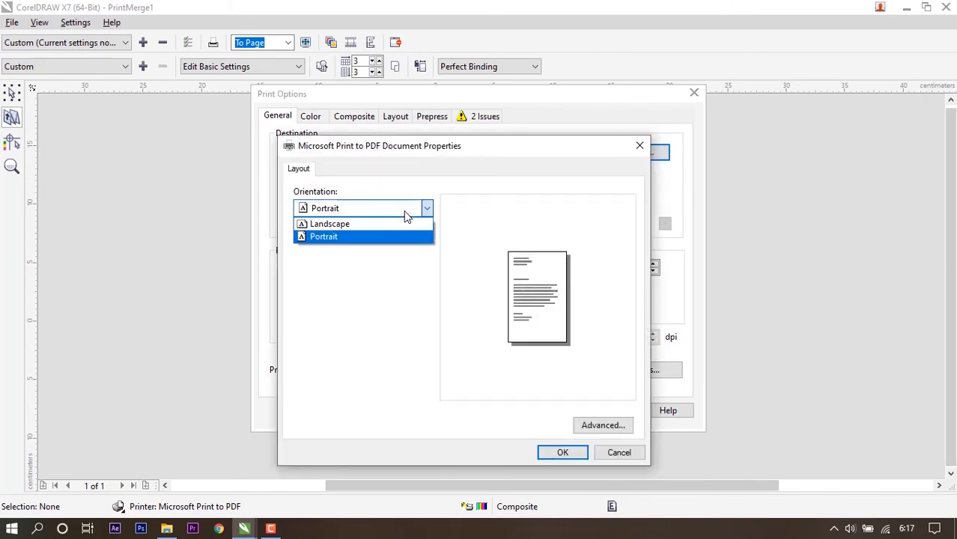
pyautogui.click(389, 222)
pyautogui.click(562, 453)
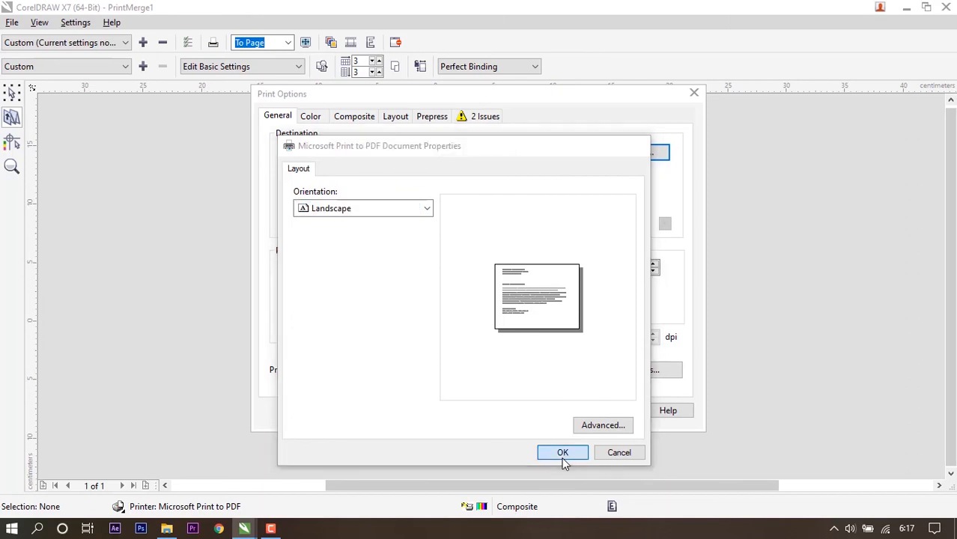
pyautogui.click(531, 180)
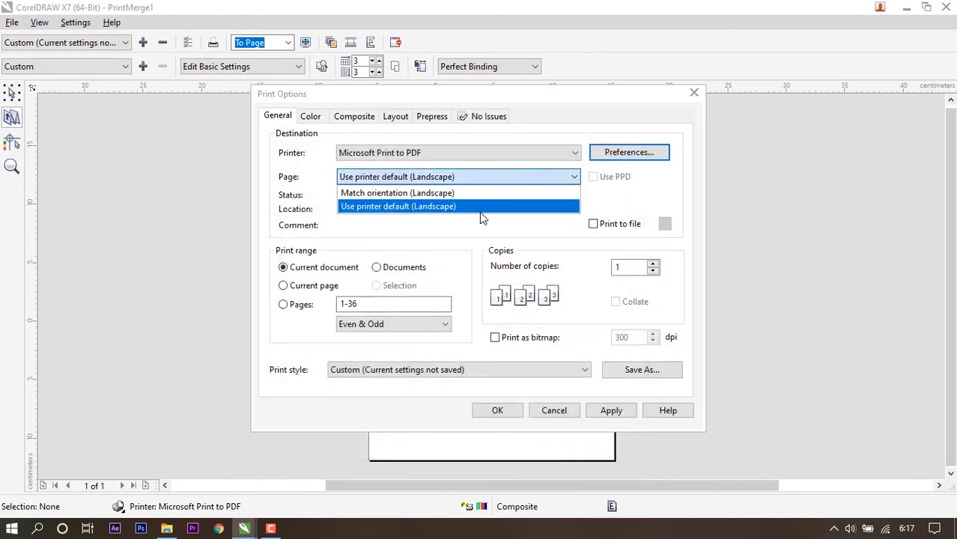
pyautogui.click(545, 228)
pyautogui.click(567, 180)
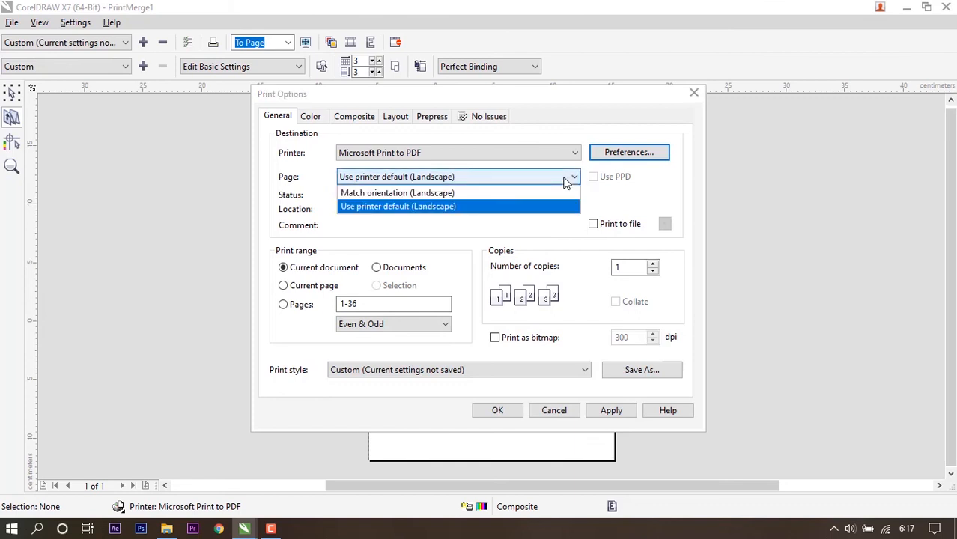
pyautogui.click(557, 235)
pyautogui.click(640, 185)
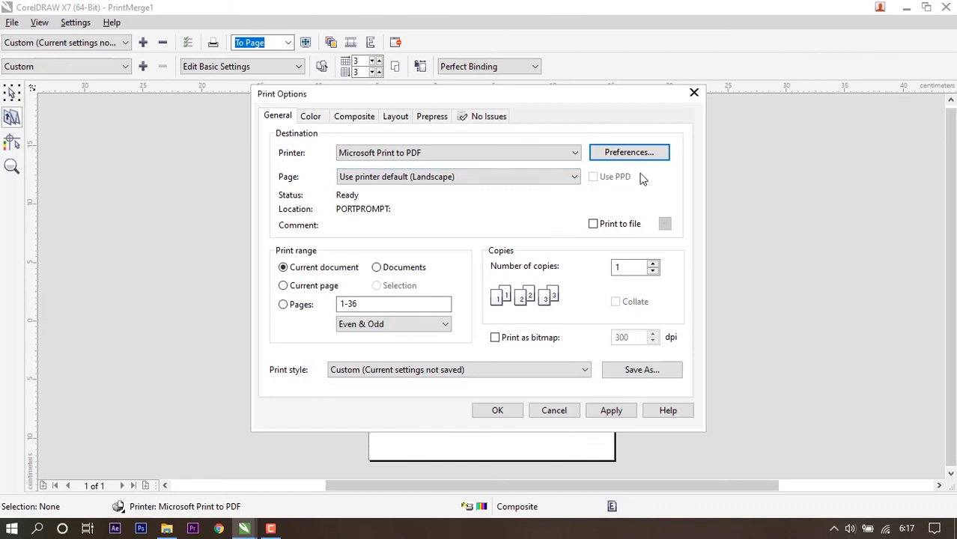
pyautogui.click(499, 412)
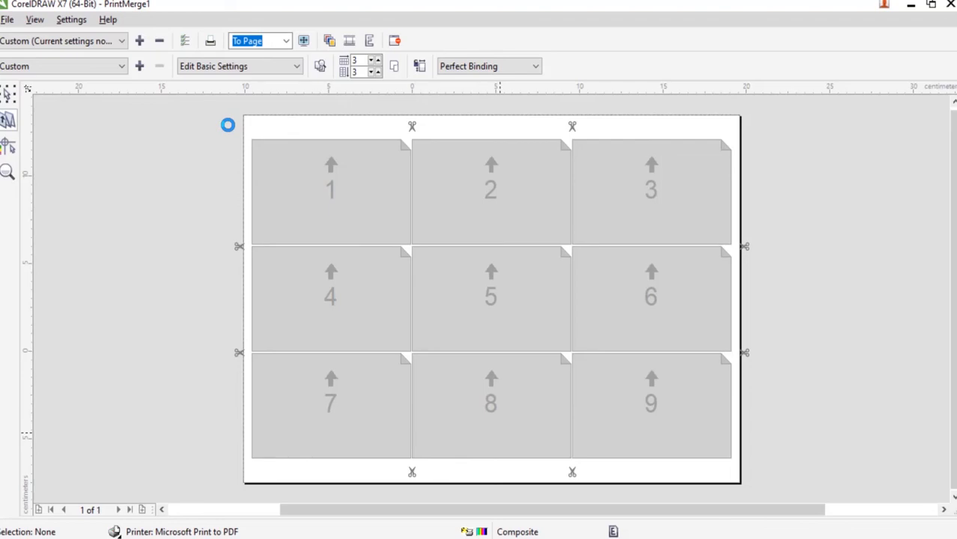
# Step: Change the PDF printer's orientation to Landscape for the preview with one row of three cards
pyautogui.hotkey('alt', 'Tab')
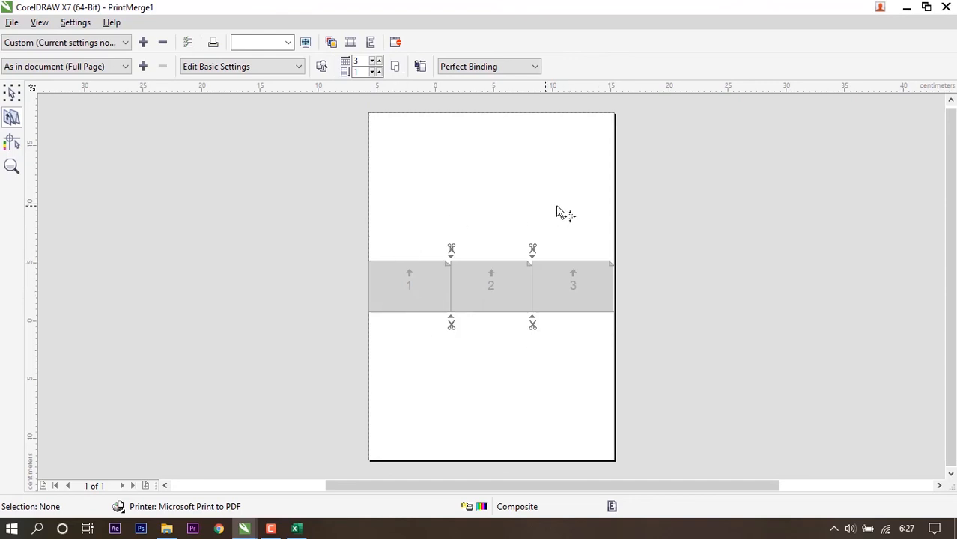
pyautogui.click(189, 47)
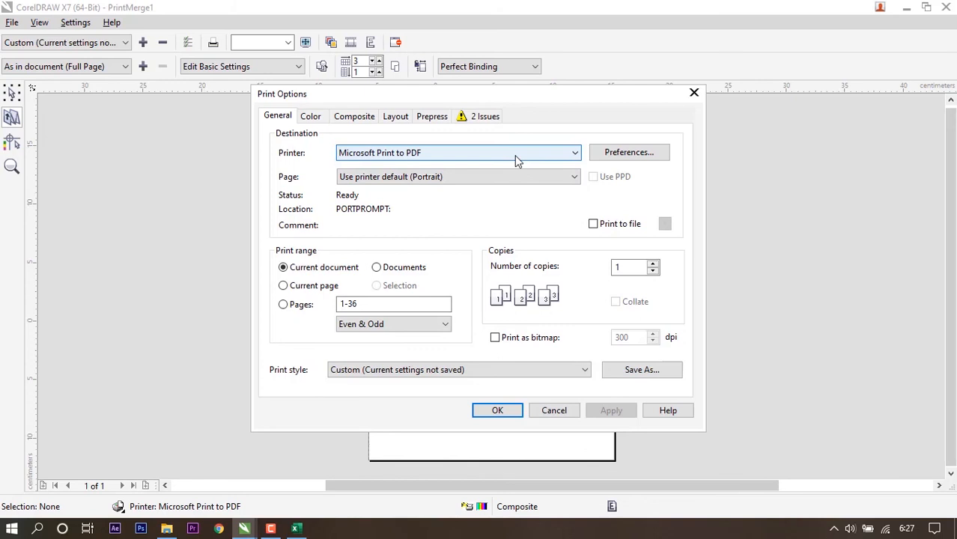
pyautogui.click(619, 154)
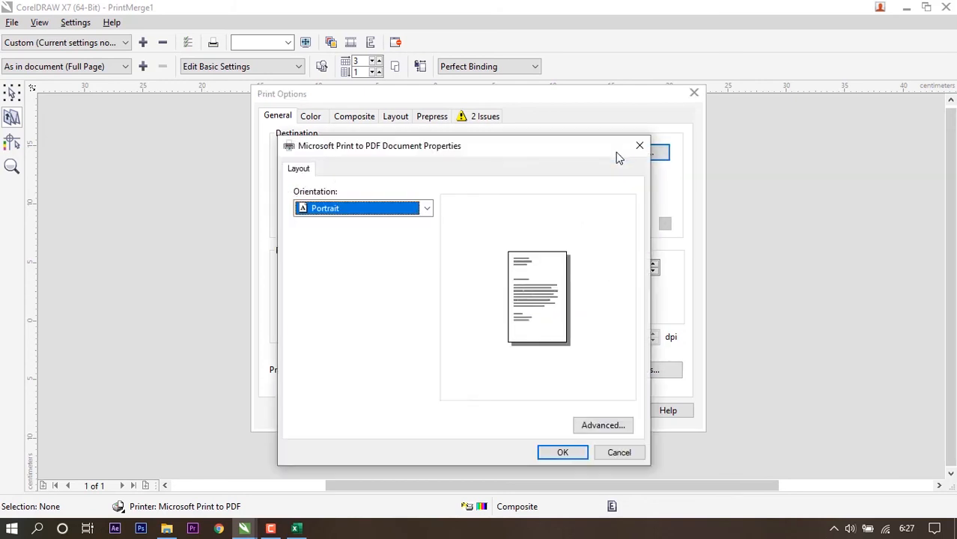
pyautogui.click(385, 210)
pyautogui.click(362, 224)
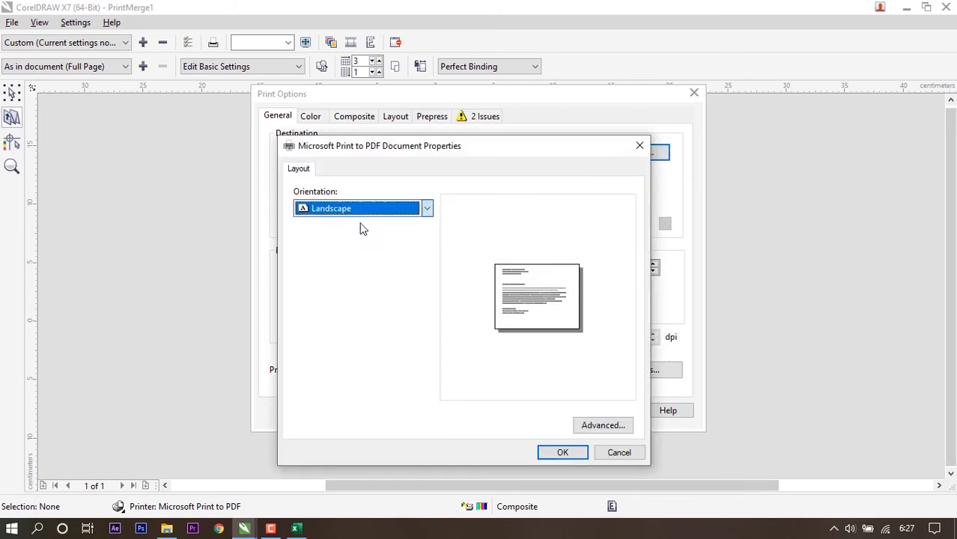
pyautogui.click(561, 452)
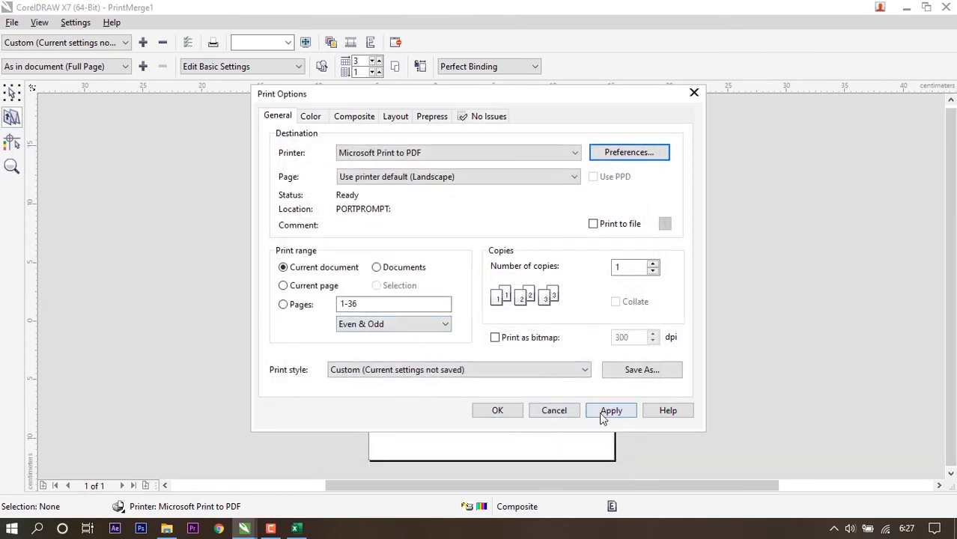
pyautogui.click(599, 412)
pyautogui.click(499, 411)
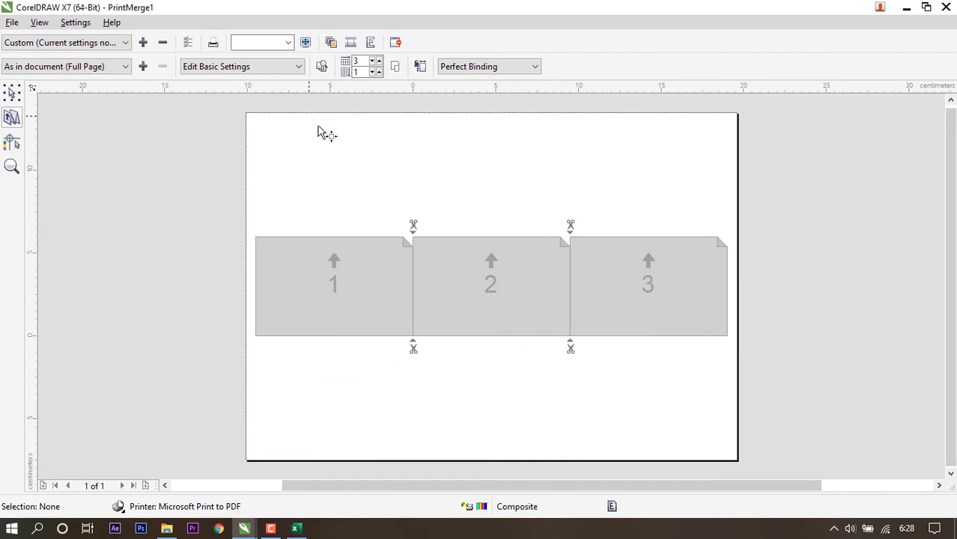
# Step: Increase the imposition layout to 3 cards down and preview the merged cards on the sheet
pyautogui.click(379, 73)
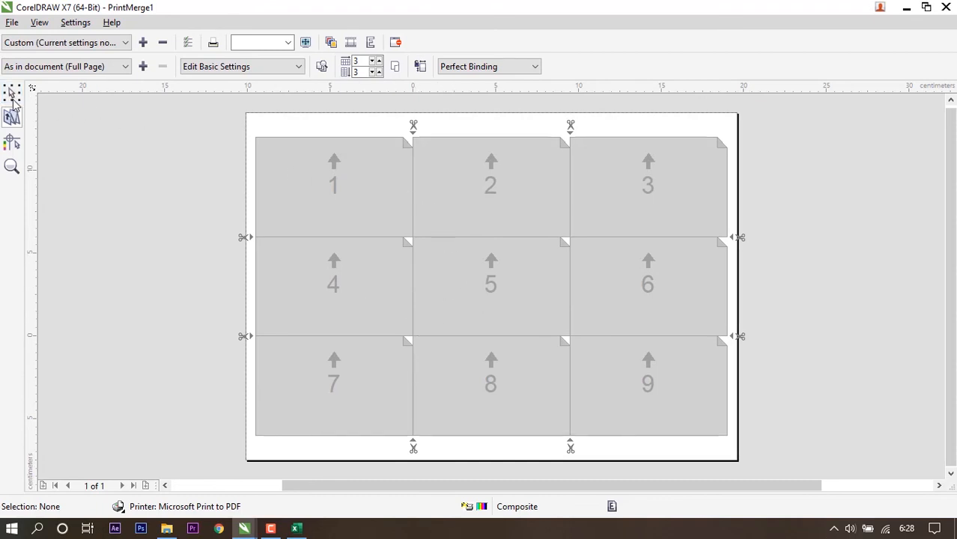
pyautogui.click(11, 92)
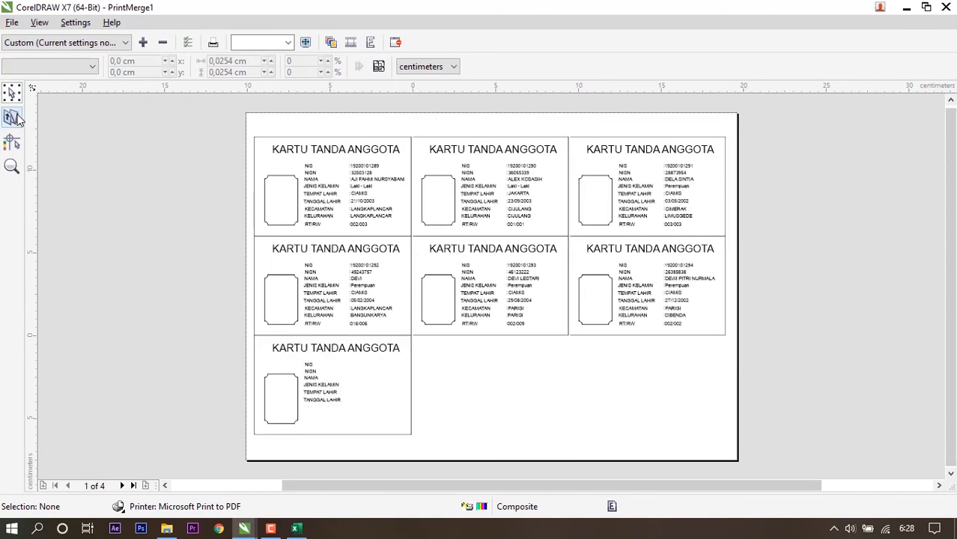
# Step: Set the gutters between the card columns and between the card rows to 0,1 cm in the imposition layout
pyautogui.click(12, 118)
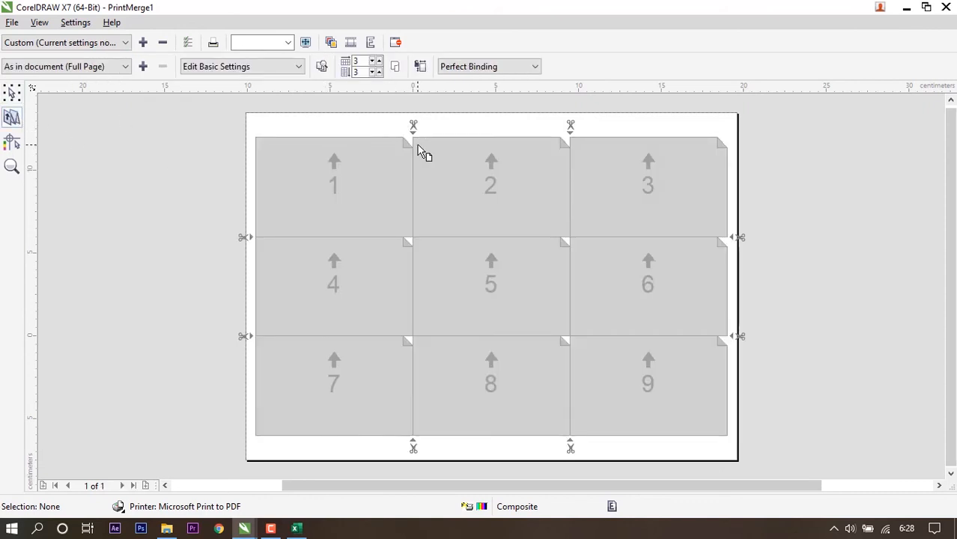
pyautogui.click(413, 206)
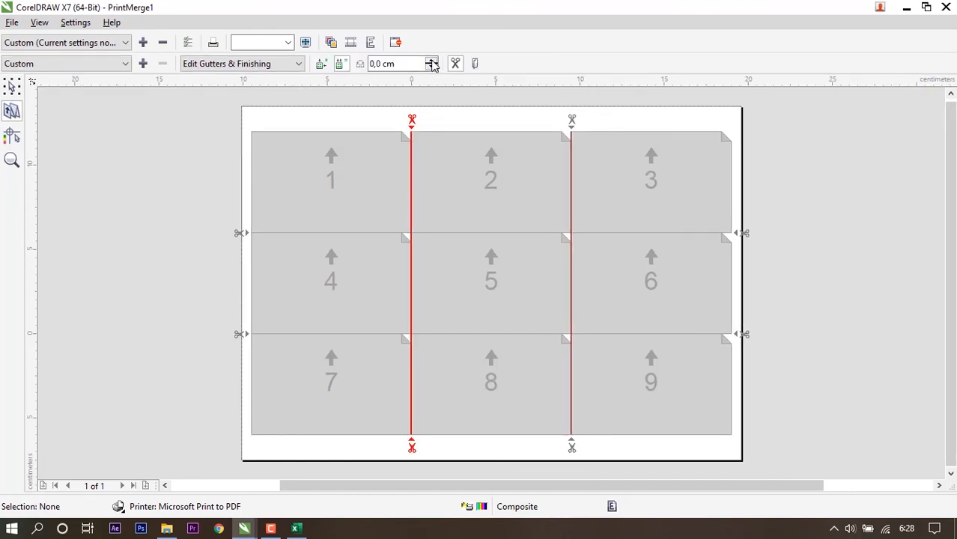
pyautogui.click(431, 62)
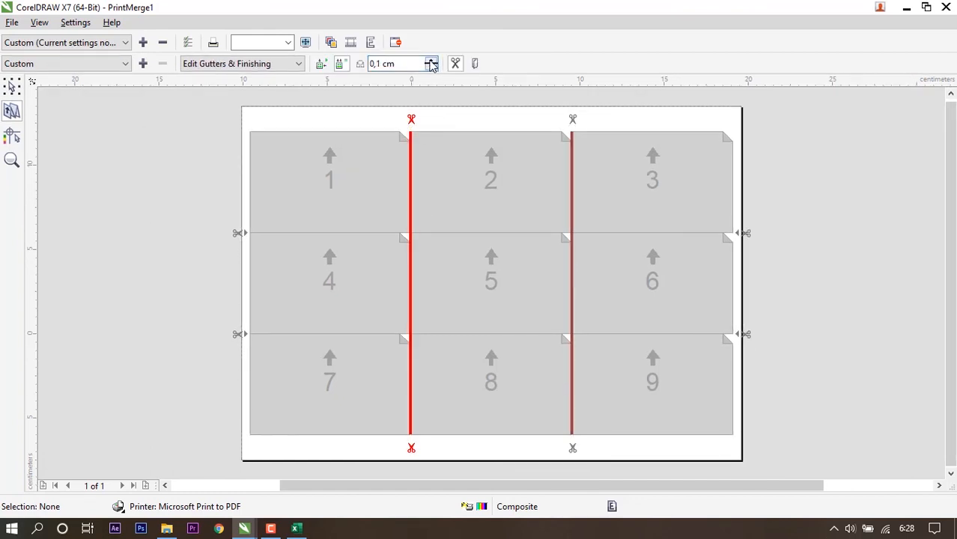
pyautogui.click(373, 232)
pyautogui.click(432, 67)
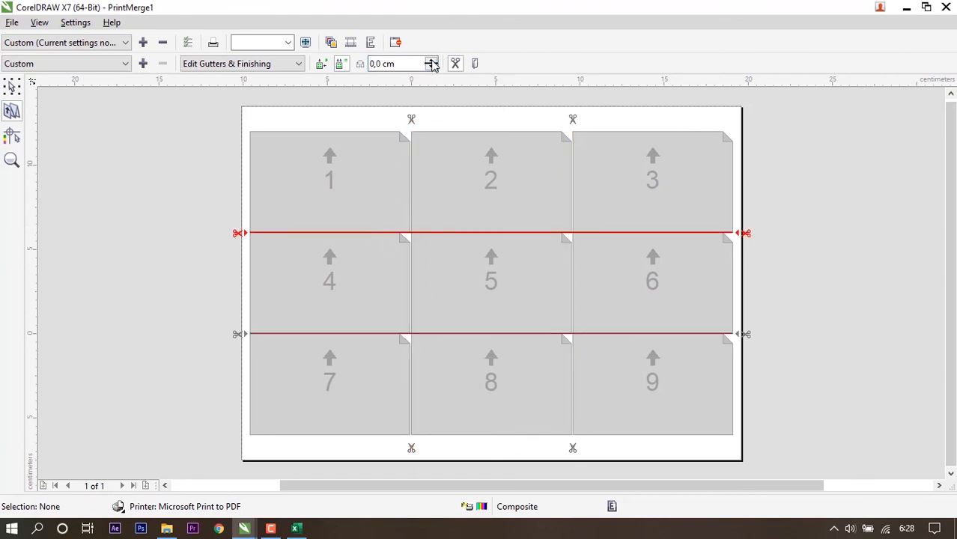
pyautogui.click(432, 62)
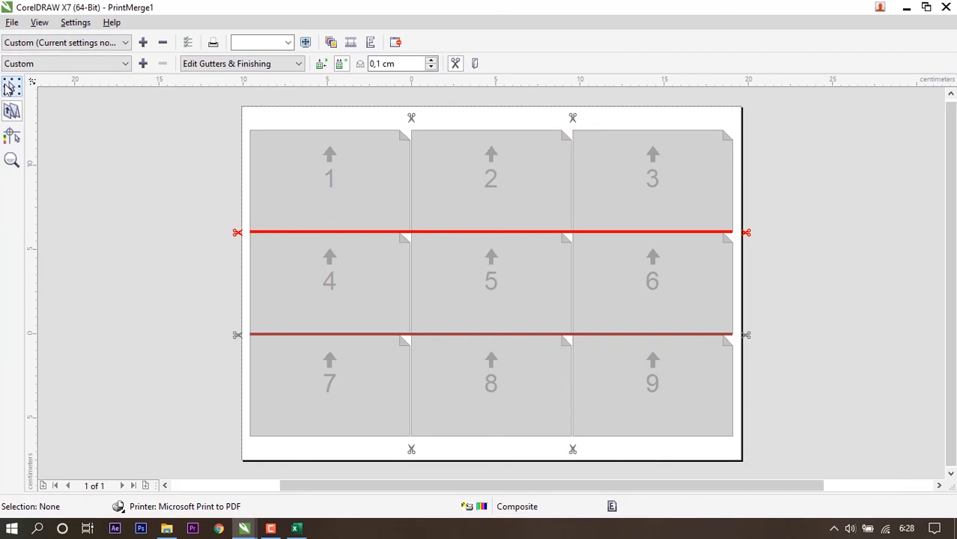
# Step: Inspect the gaps between the merged cards in the print preview and go to the second sheet
pyautogui.click(14, 88)
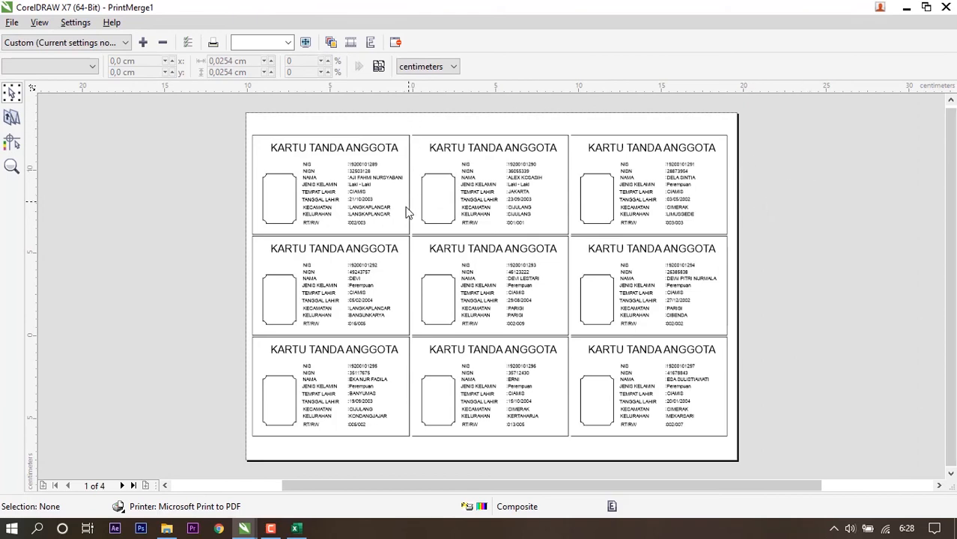
pyautogui.scroll(2, 400, 197)
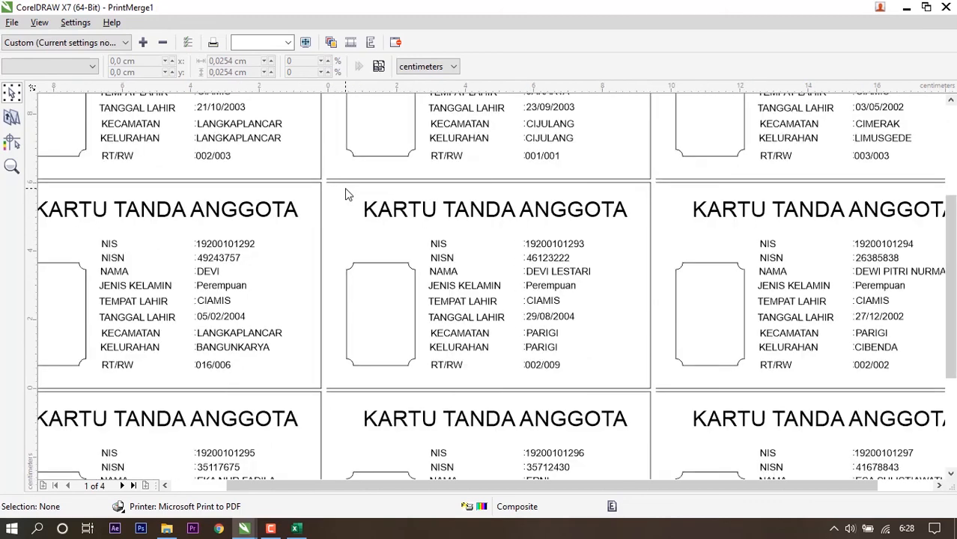
pyautogui.scroll(-1, 310, 194)
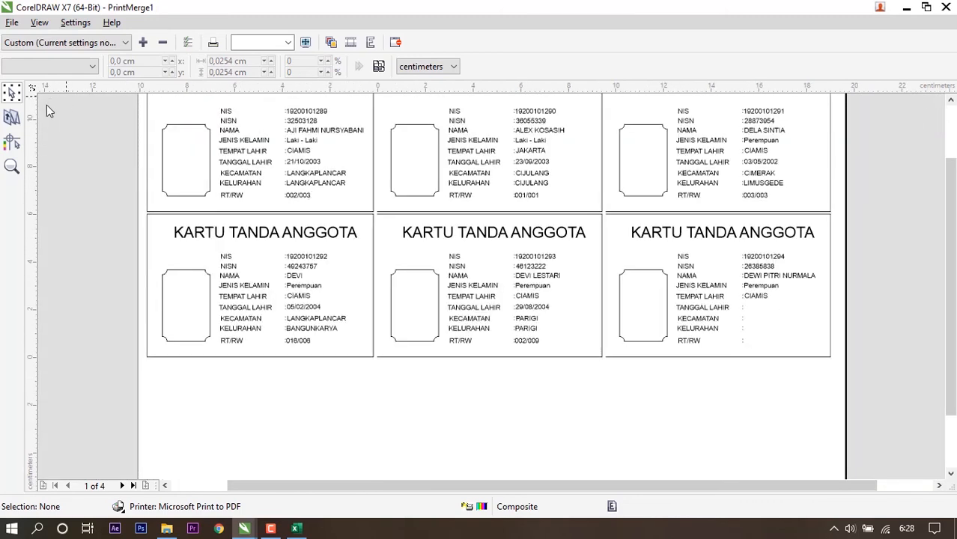
pyautogui.scroll(-1, 344, 315)
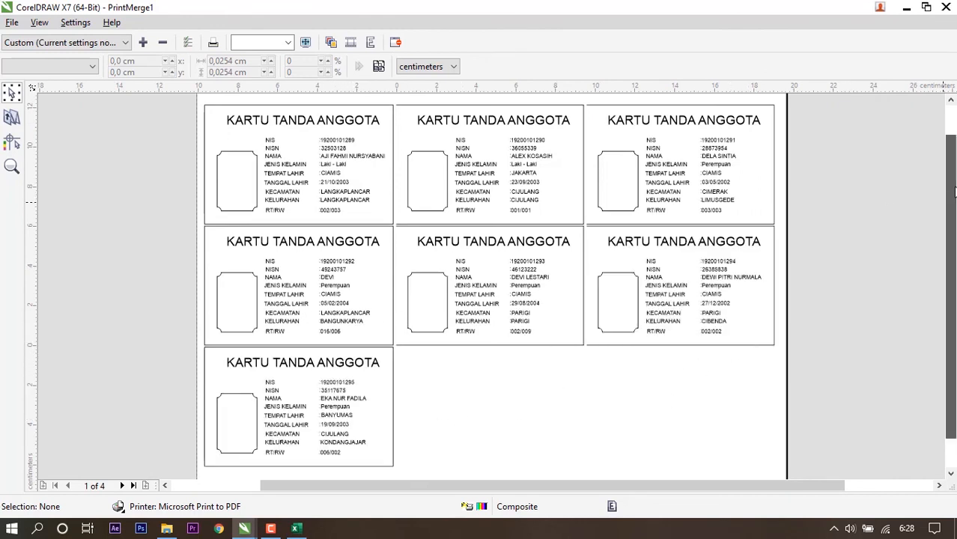
pyautogui.moveTo(951, 201); pyautogui.dragTo(951, 171)
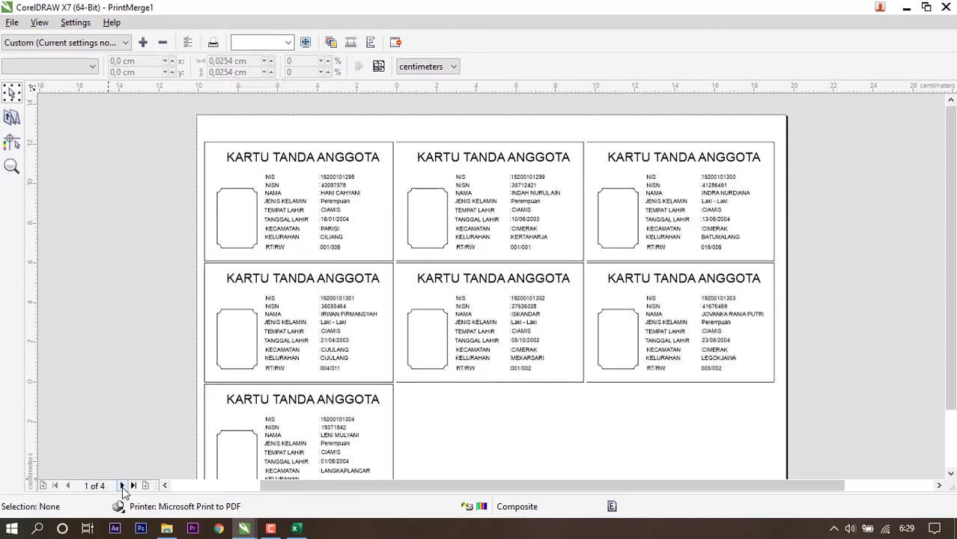
pyautogui.click(122, 485)
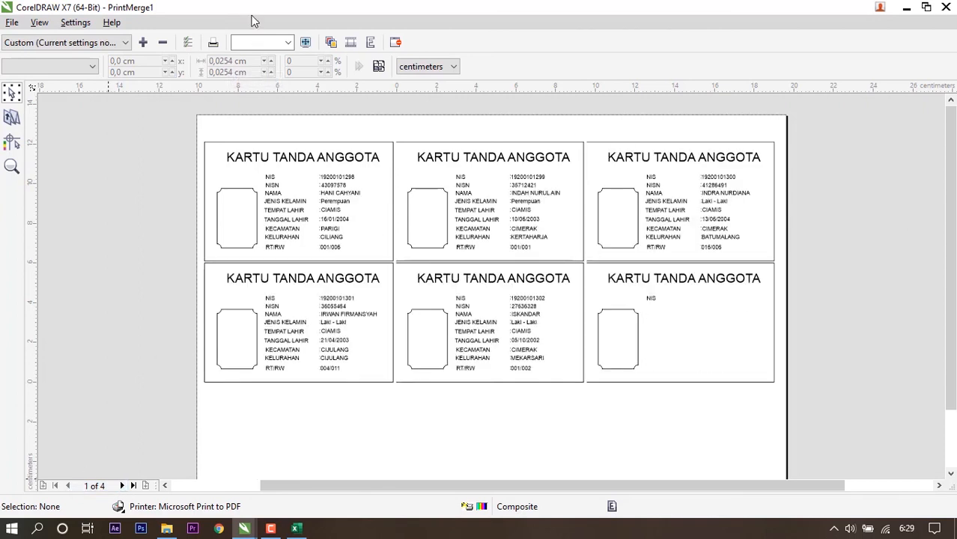
# Step: Print the imposed cards to a PDF file named KARTU TANDA PENGENAL in the Tutorial Kartu Tanda Pengenal folder
pyautogui.click(214, 43)
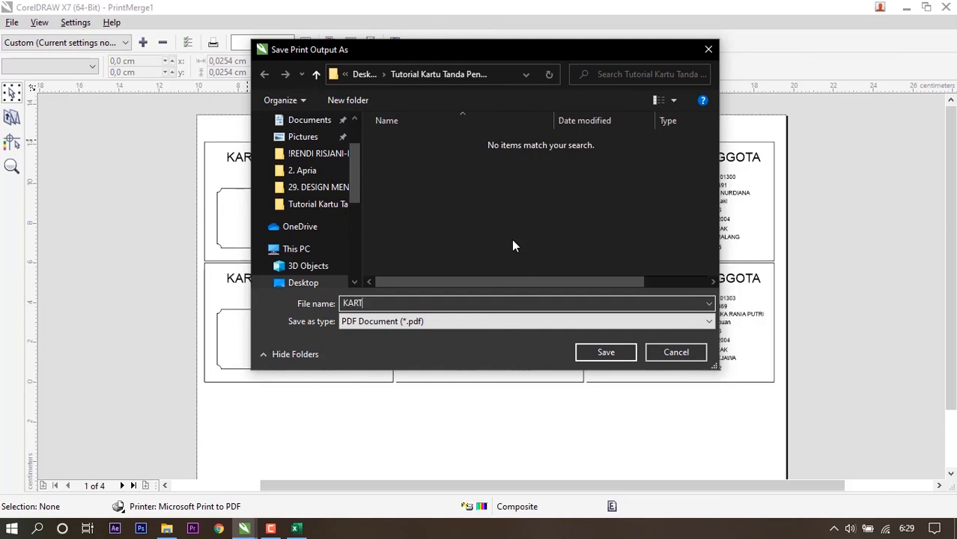
pyautogui.write('U tANDA PENGENAL')
pyautogui.hotkey('ctrl', 'a')
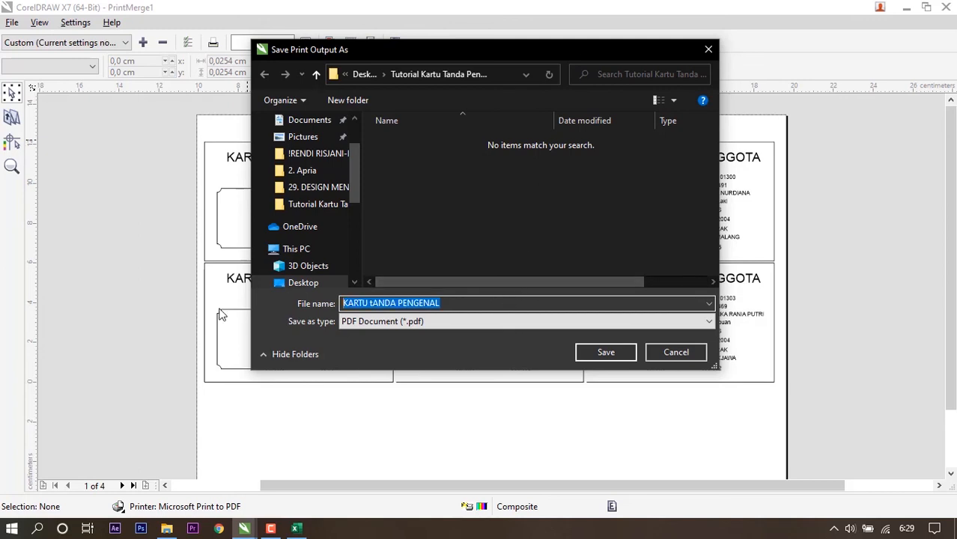
pyautogui.write('K')
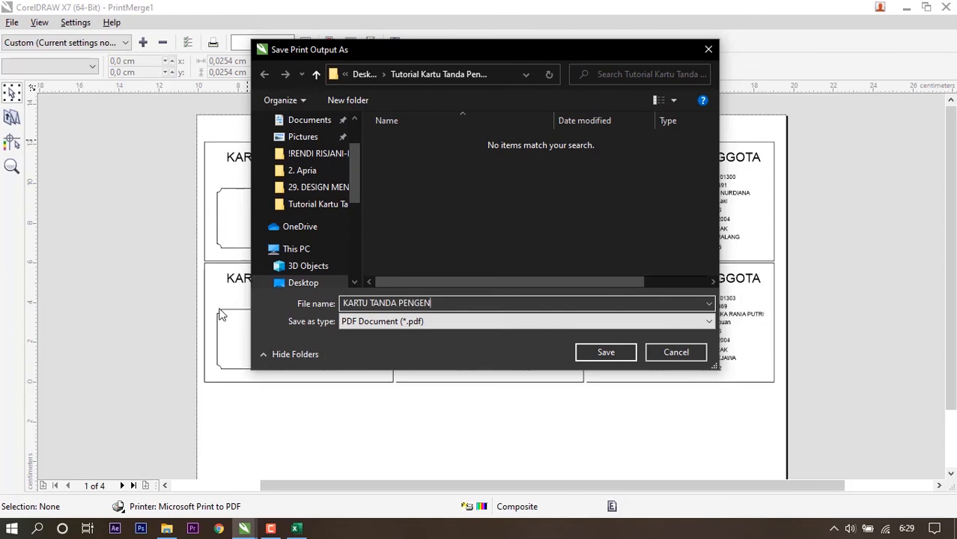
pyautogui.click(611, 349)
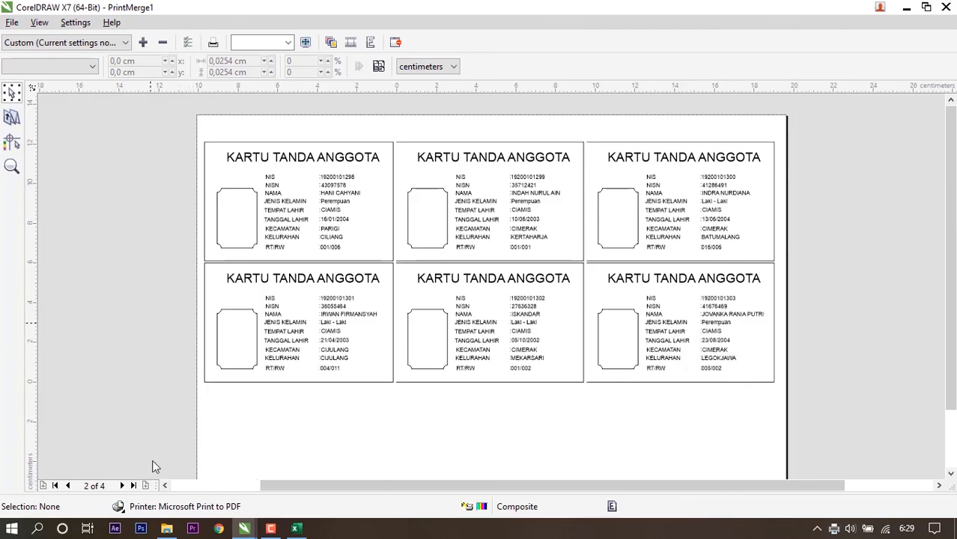
# Step: Open KARTU TANDA PENGENAL.pdf from File Explorer and examine the card layout and spacing on all its pages
pyautogui.click(167, 529)
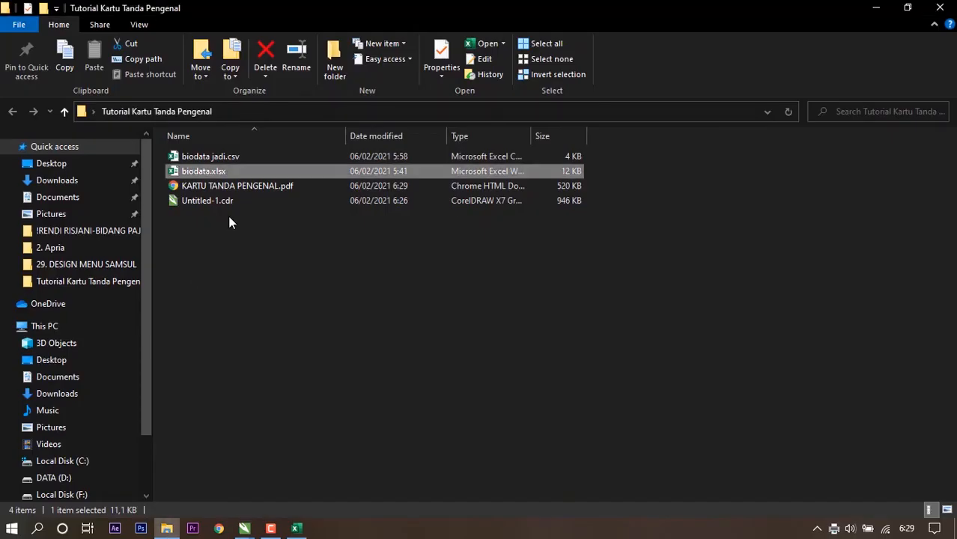
pyautogui.doubleClick(260, 189)
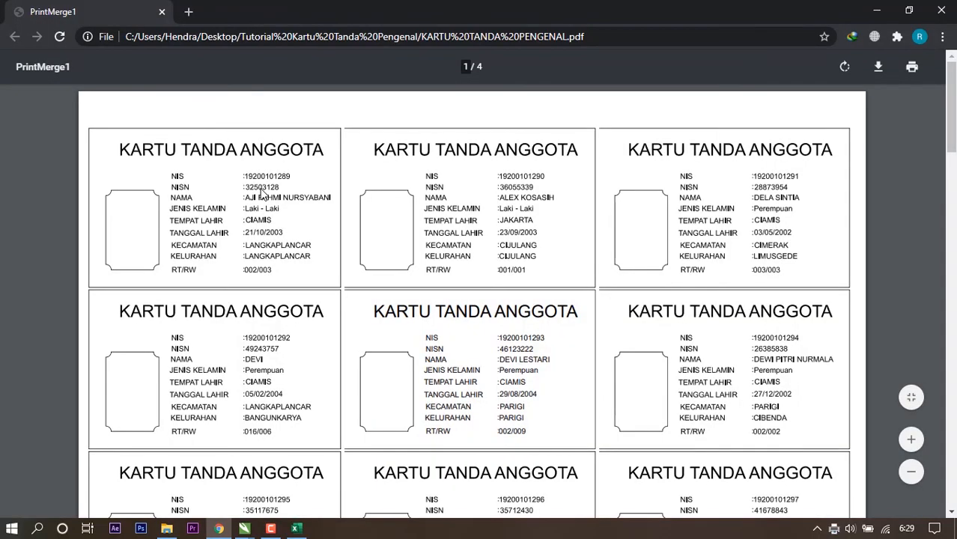
pyautogui.scroll(-6, 500, 271)
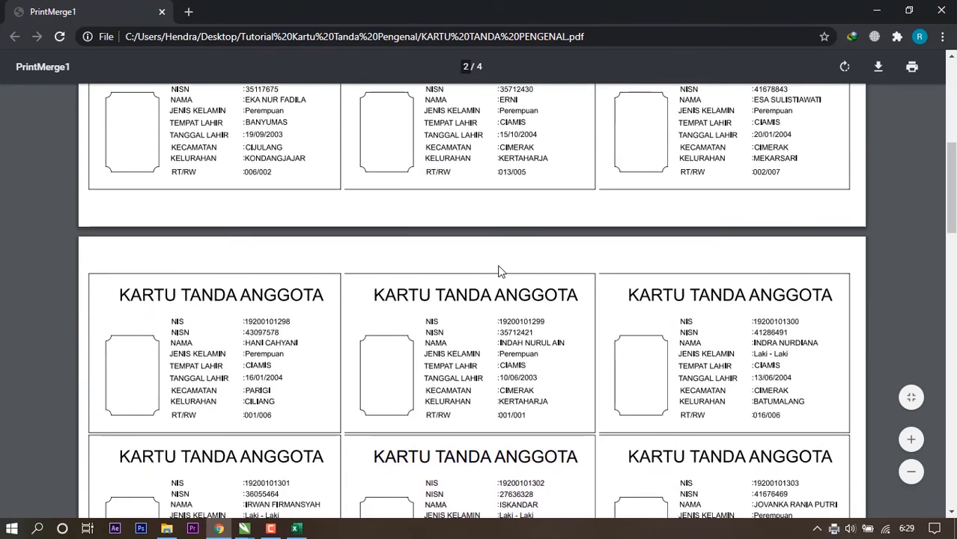
pyautogui.scroll(4, 501, 271)
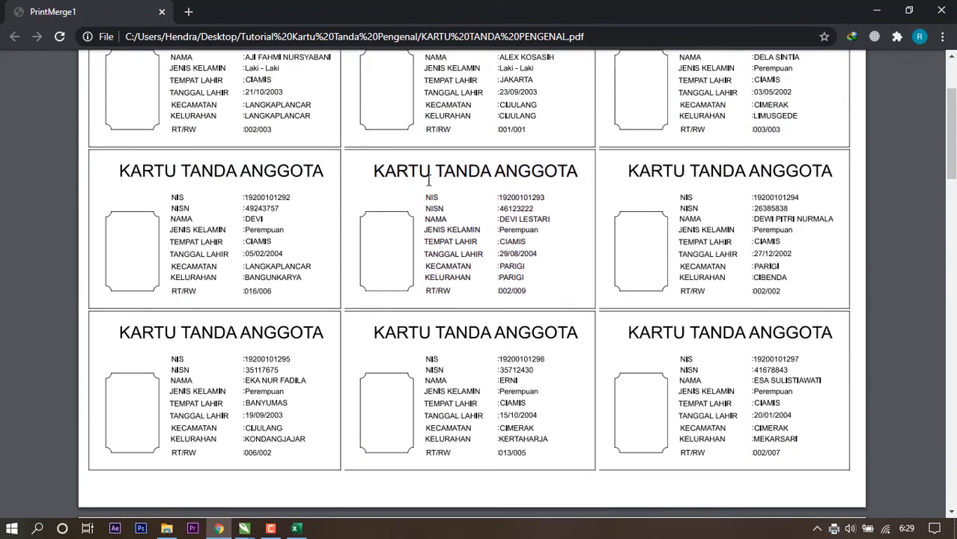
pyautogui.scroll(2, 352, 131)
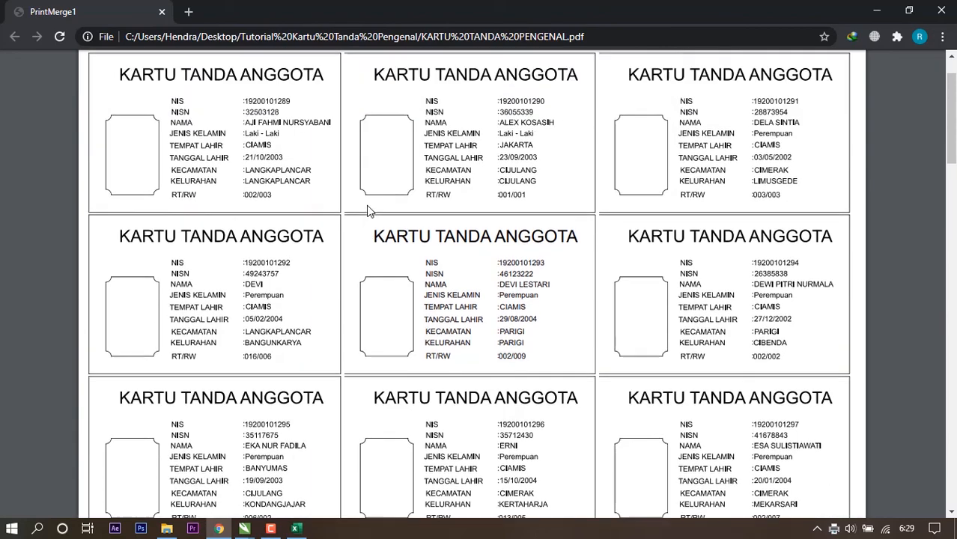
pyautogui.scroll(-8, 363, 315)
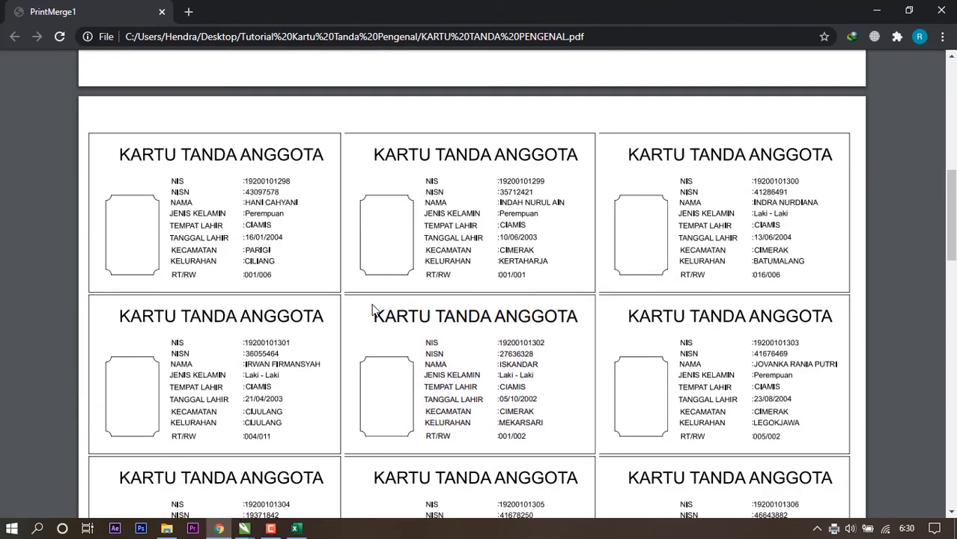
pyautogui.scroll(-10, 363, 255)
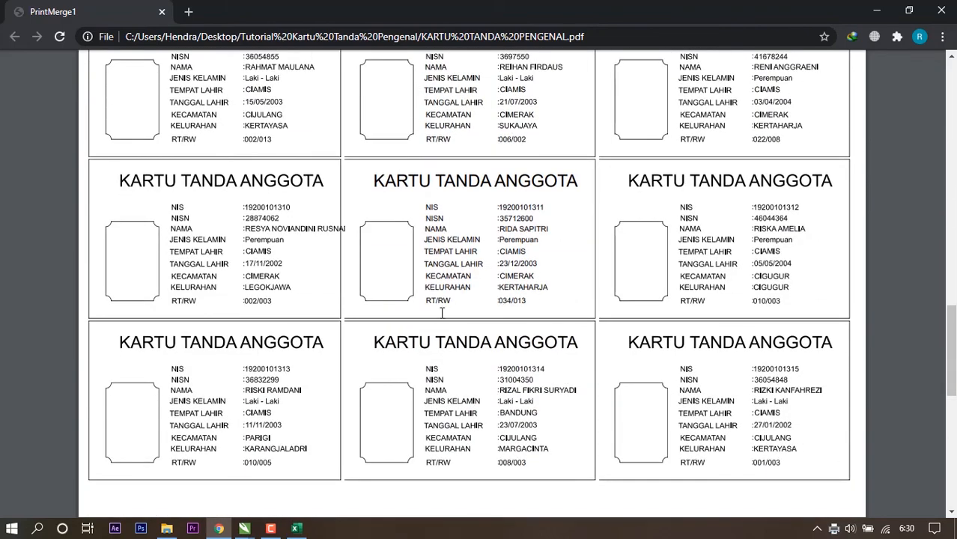
pyautogui.scroll(-3, 442, 312)
pyautogui.scroll(-2, 368, 401)
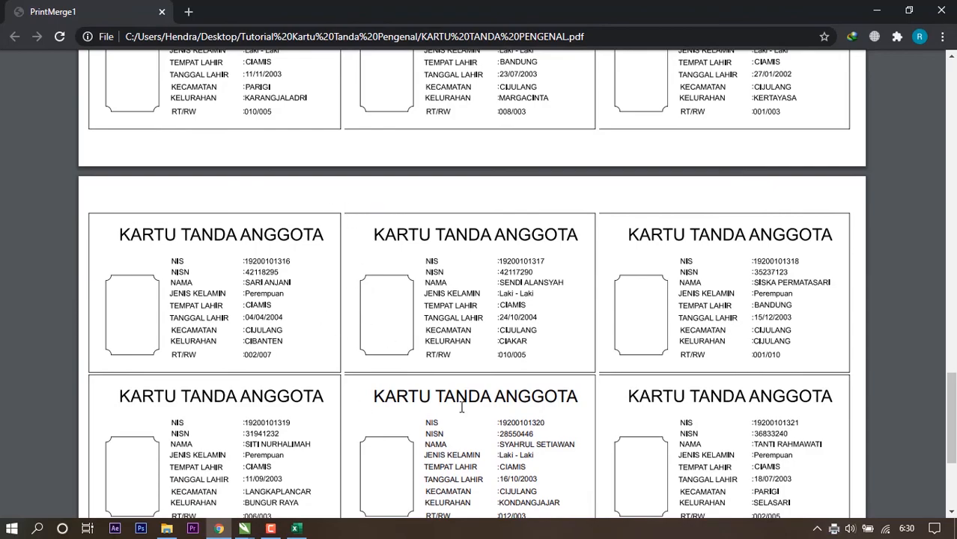
pyautogui.scroll(-3, 461, 407)
pyautogui.scroll(20, 636, 397)
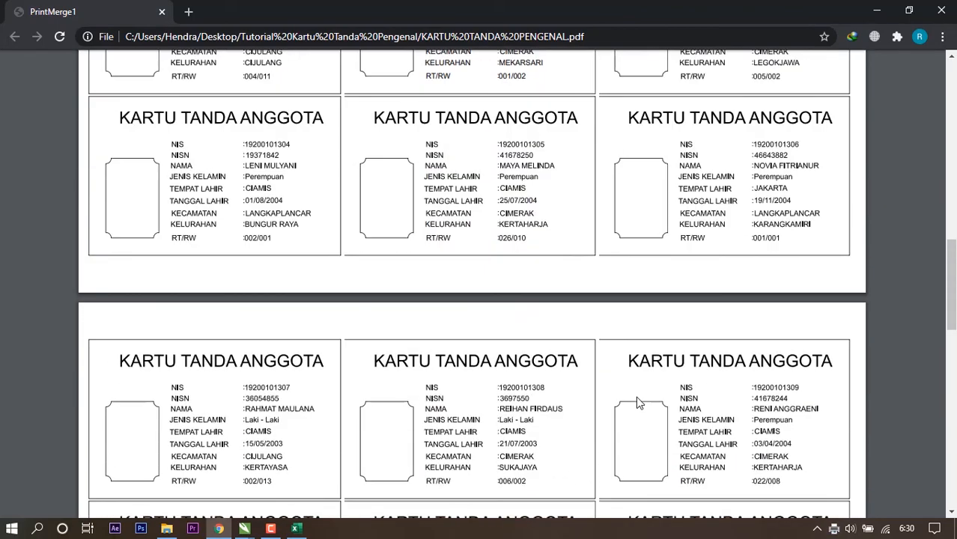
pyautogui.scroll(14, 376, 293)
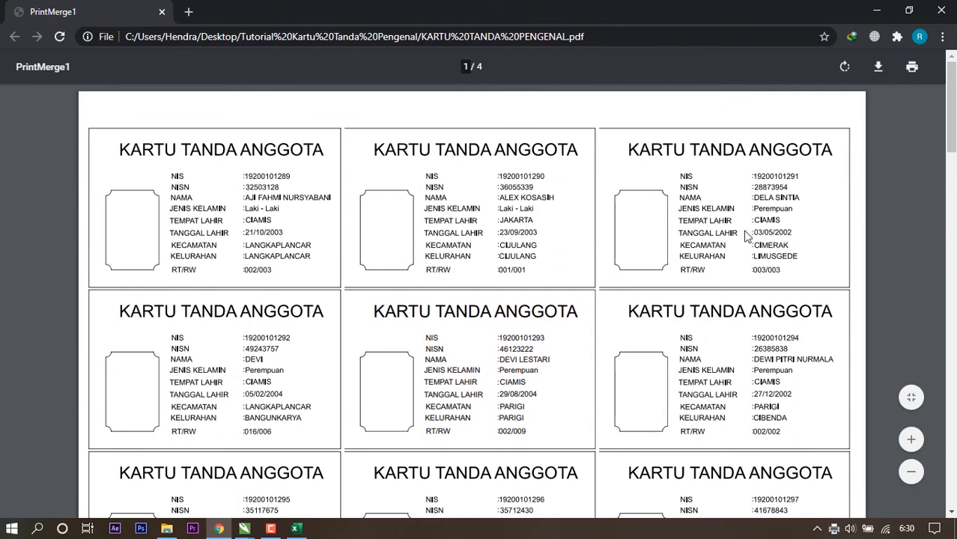
# Step: Close the PDF and switch back to the PrintMerge1 print preview in CorelDRAW
pyautogui.click(944, 9)
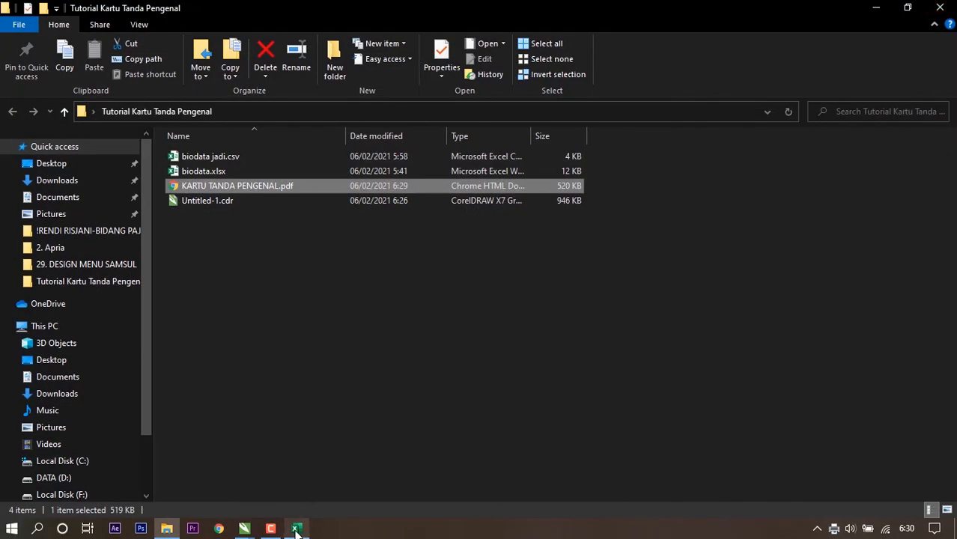
pyautogui.click(245, 529)
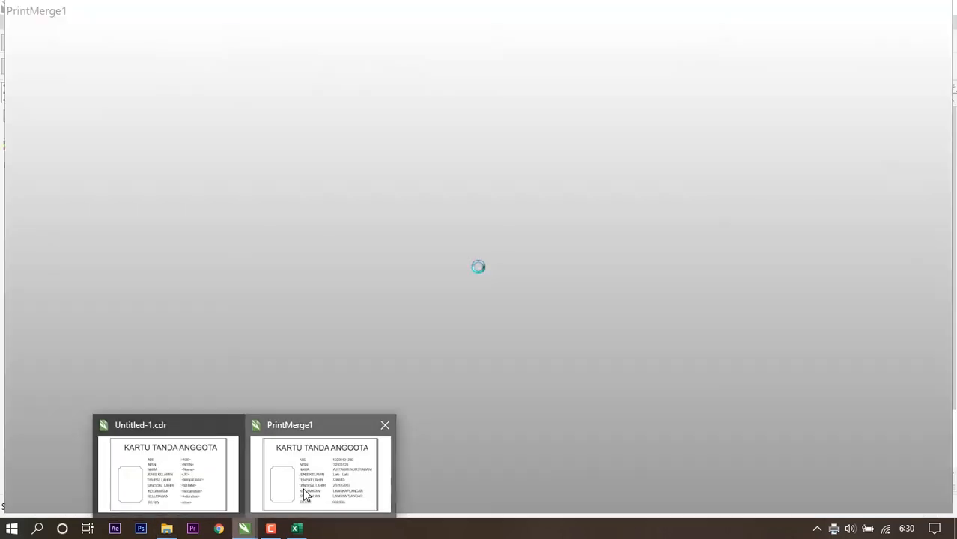
pyautogui.click(303, 488)
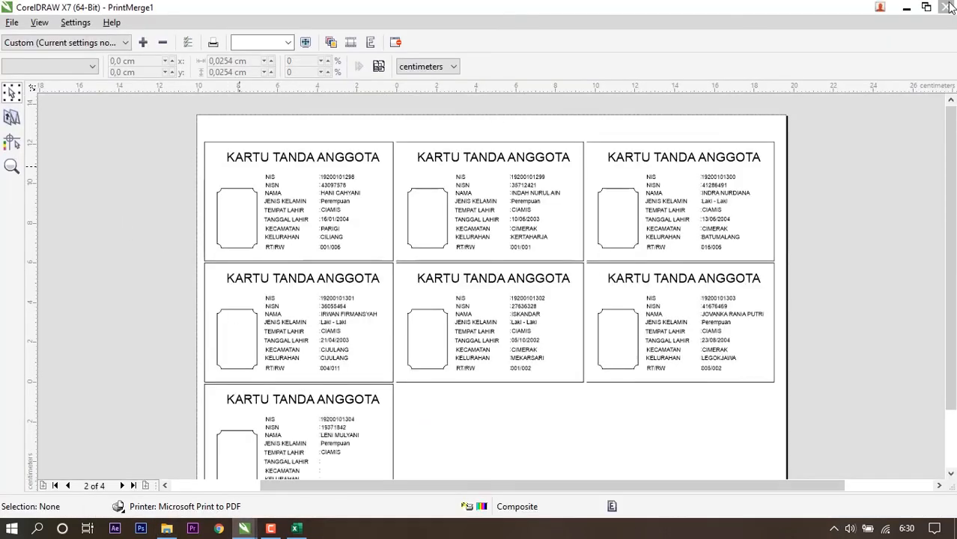